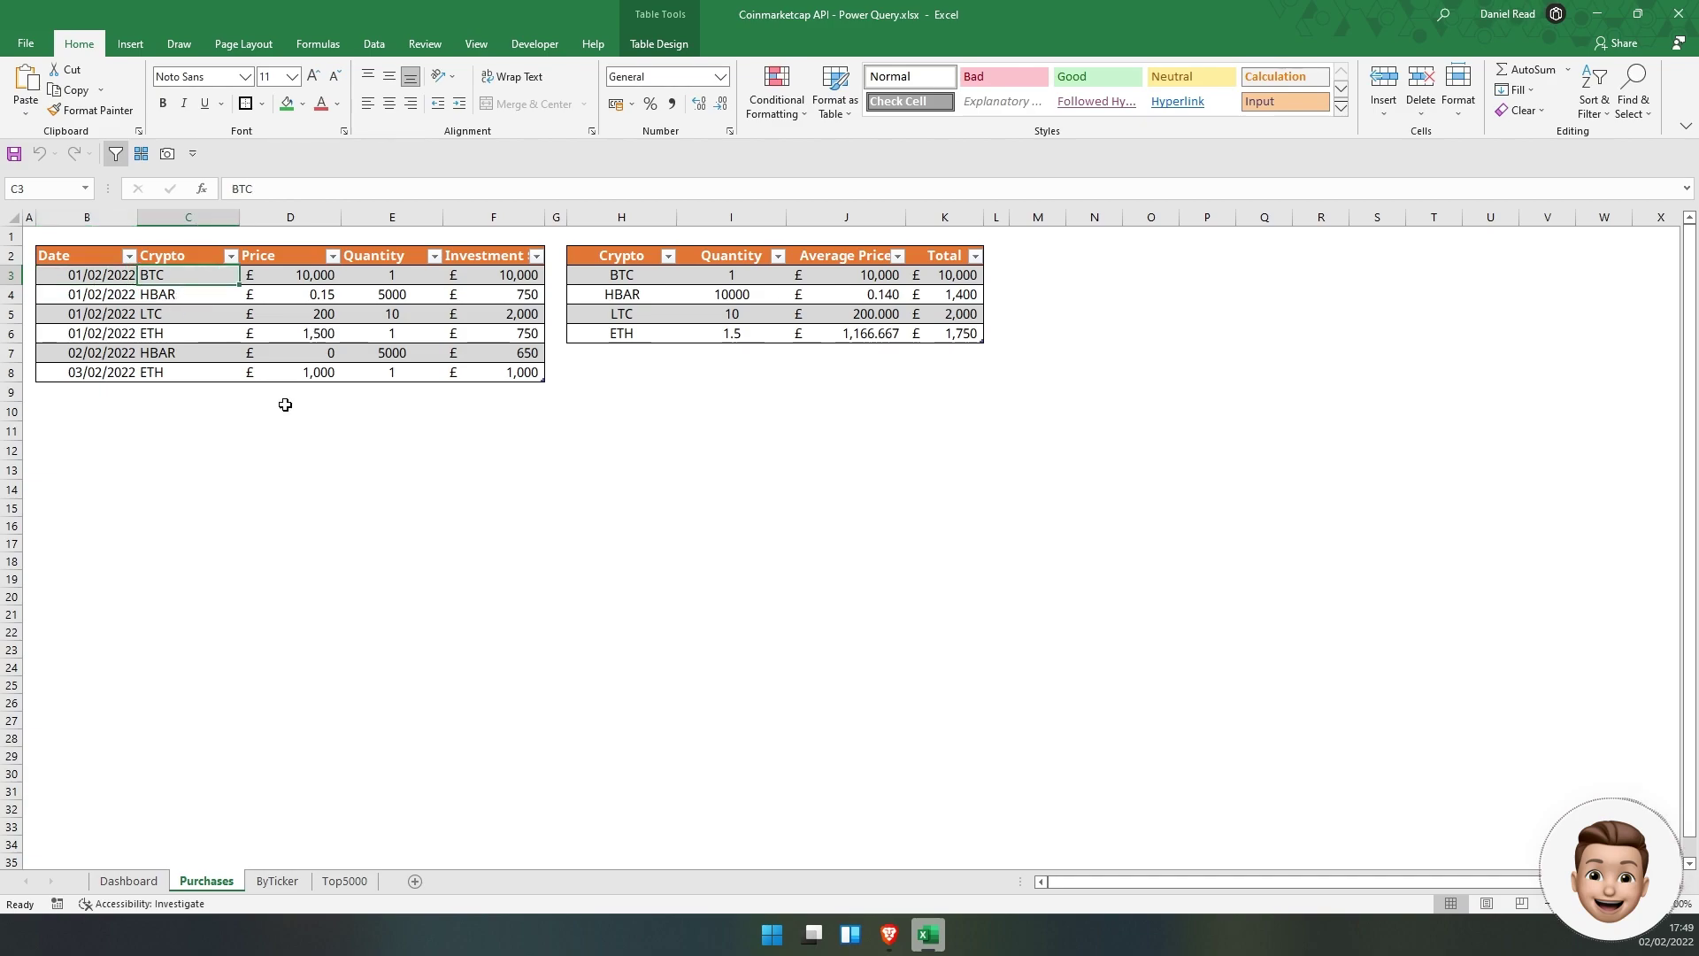
Review the purchases table's Crypto, Price, Quantity and Investment columns, including the Investment formula in F3
{"action": "left_click_drag", "start_coordinate": [178, 275], "coordinate": [177, 372]}
{"action": "left_click", "coordinate": [170, 281]}
{"action": "left_click", "coordinate": [277, 268]}
{"action": "left_click", "coordinate": [403, 292]}
{"action": "left_click", "coordinate": [415, 277]}
{"action": "left_click", "coordinate": [507, 277]}
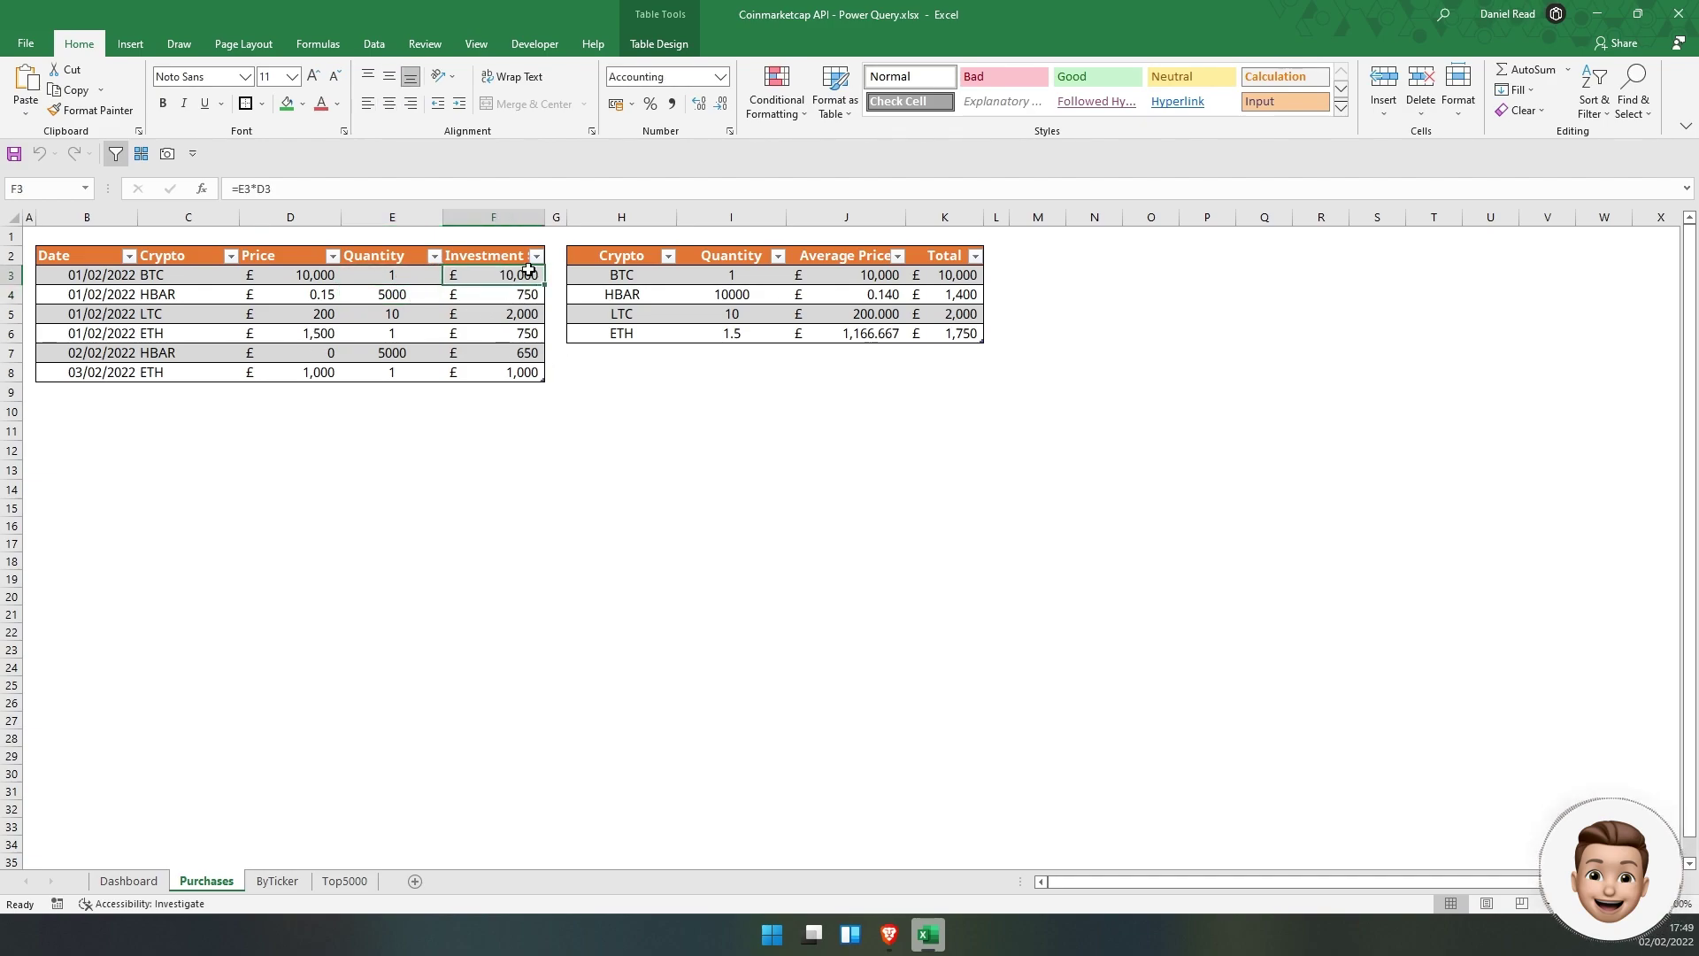
{"action": "double_click", "coordinate": [488, 272]}
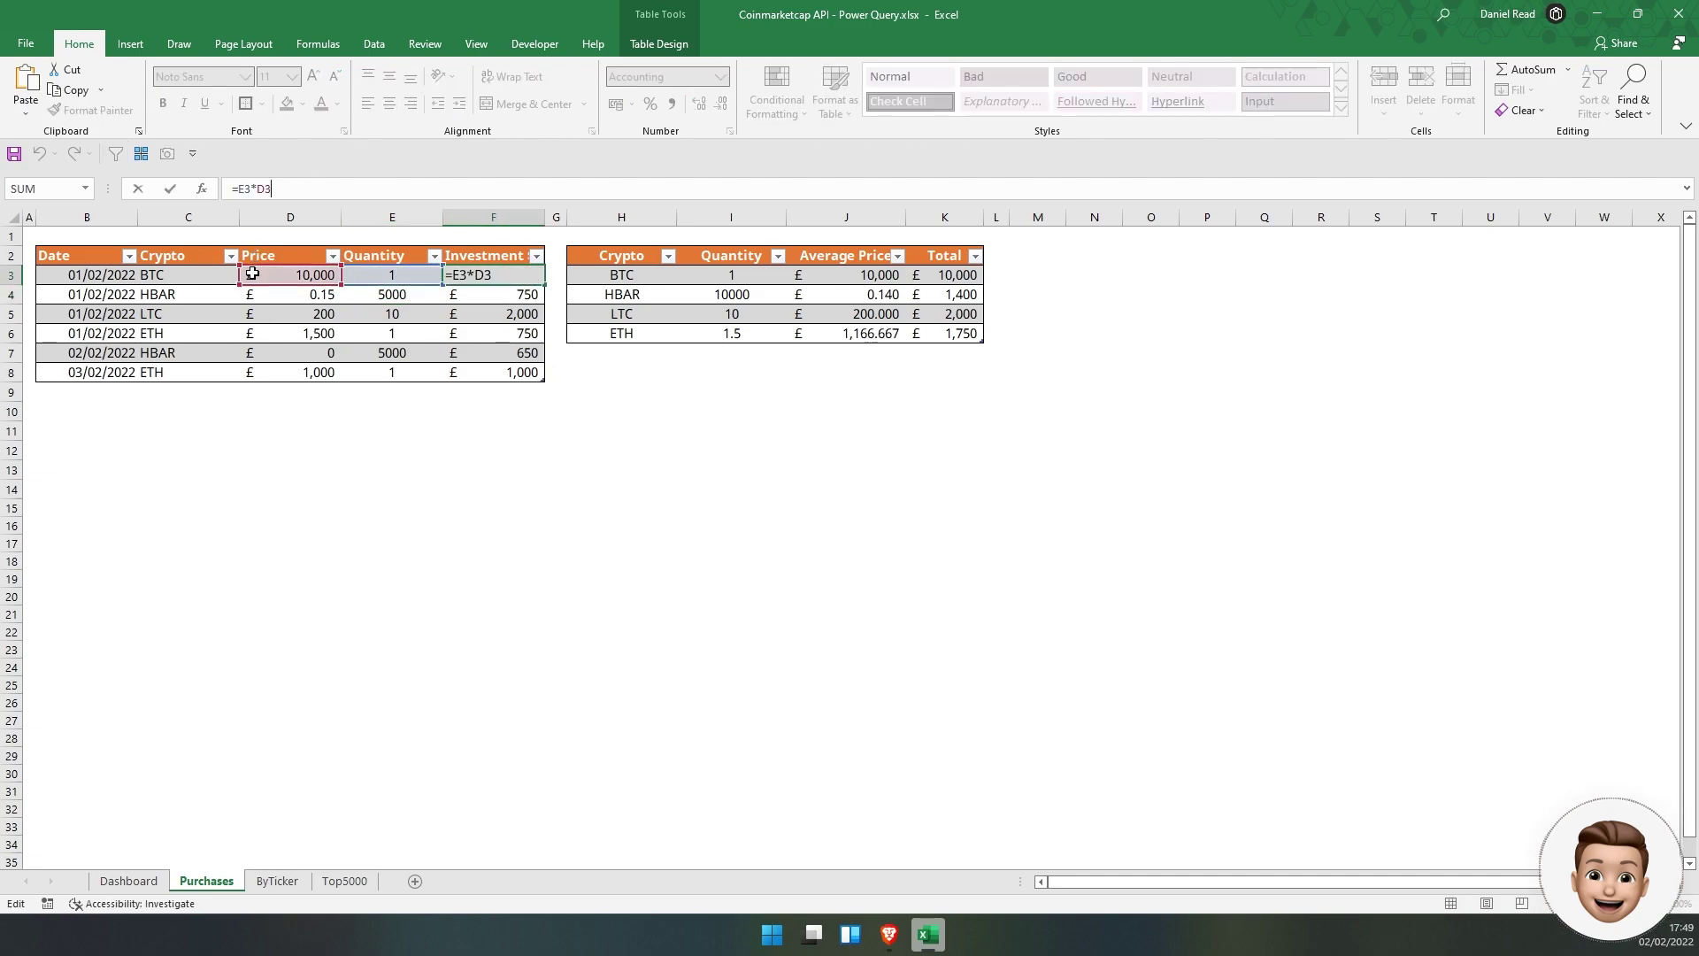
{"action": "left_click", "coordinate": [349, 412]}
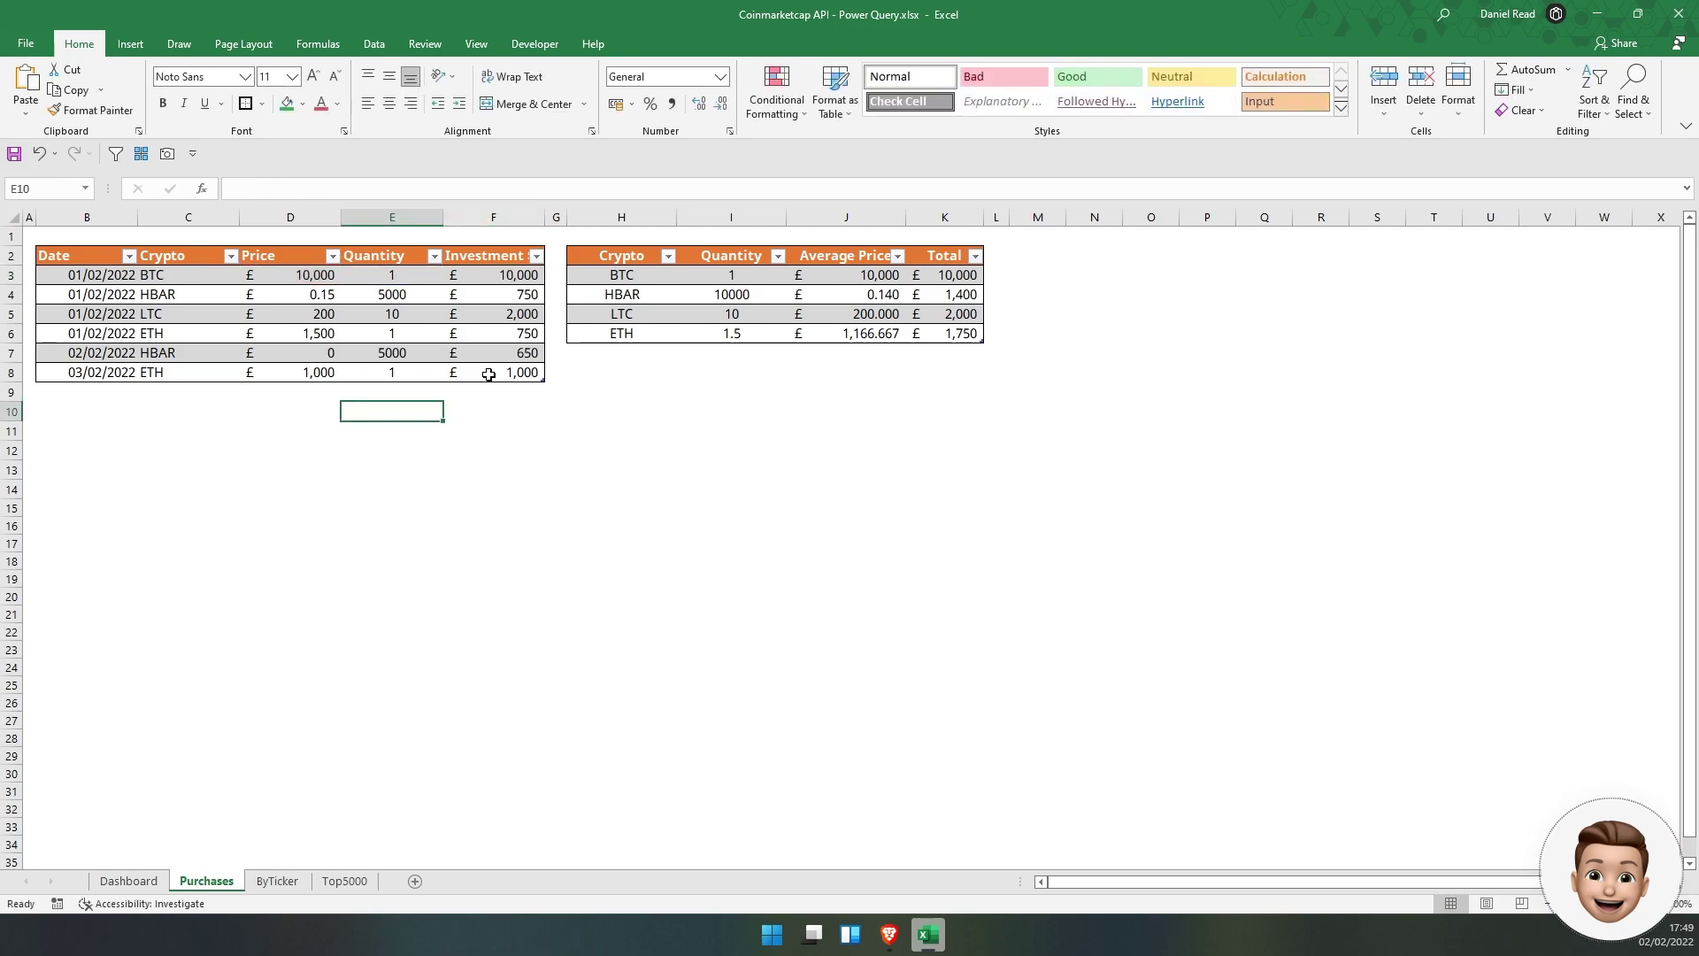
{"action": "left_click_drag", "start_coordinate": [60, 262], "coordinate": [472, 375]}
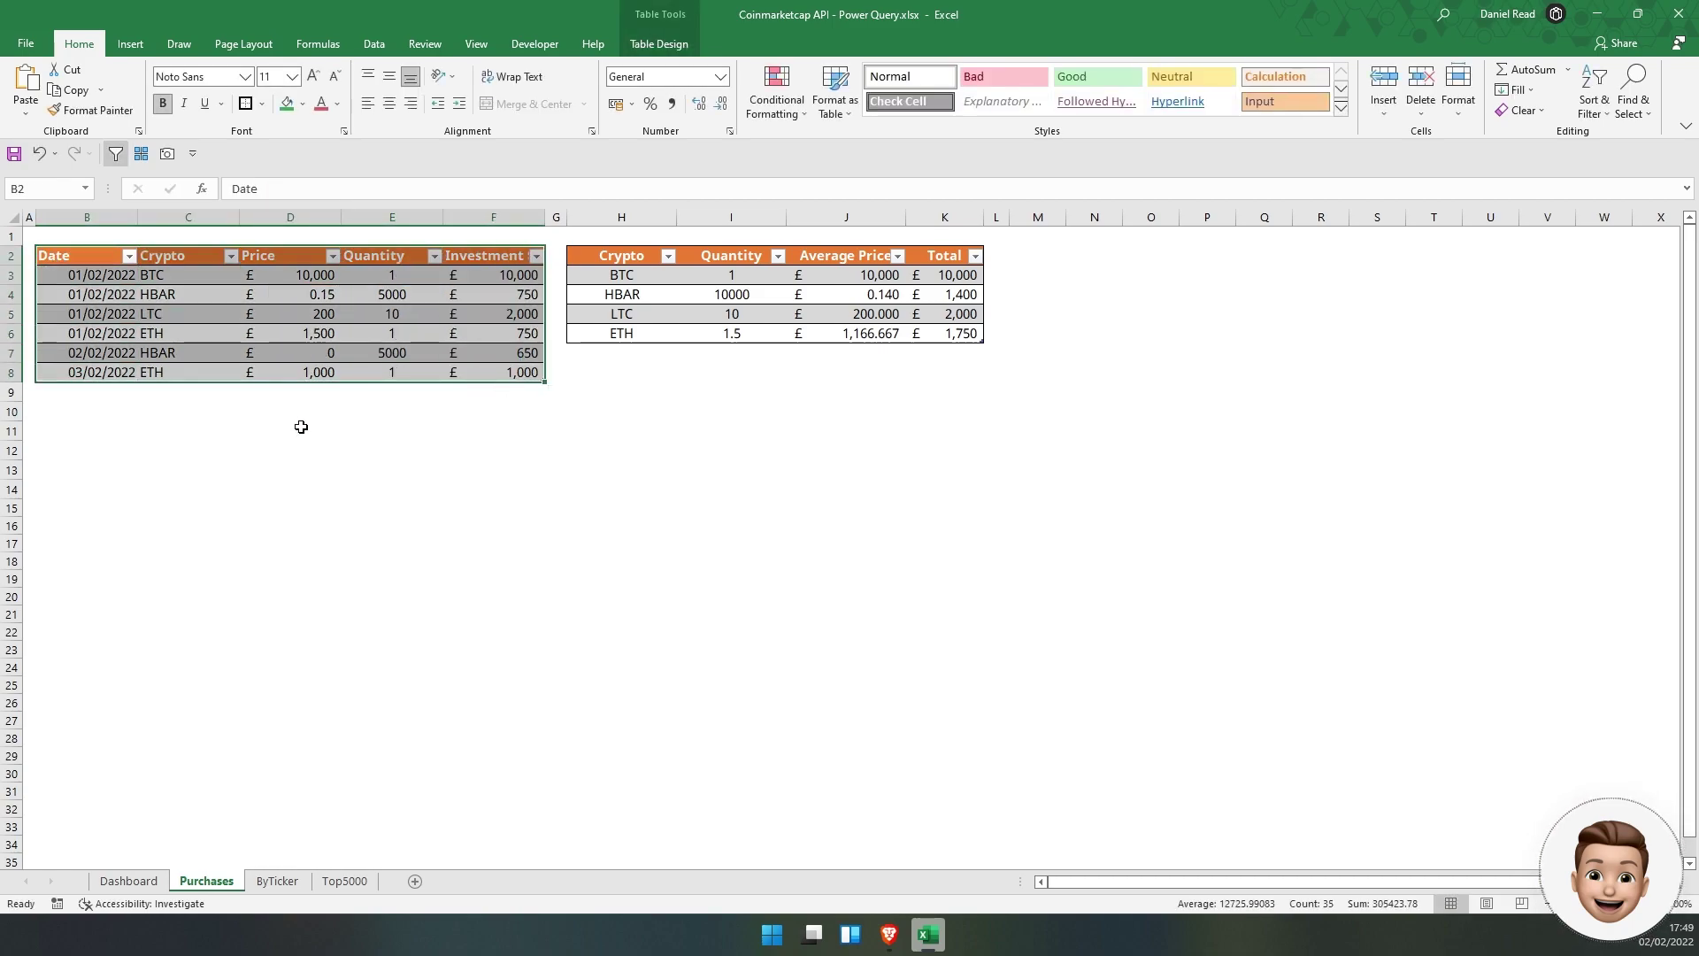
{"action": "left_click", "coordinate": [301, 428]}
{"action": "left_click_drag", "start_coordinate": [89, 262], "coordinate": [539, 377]}
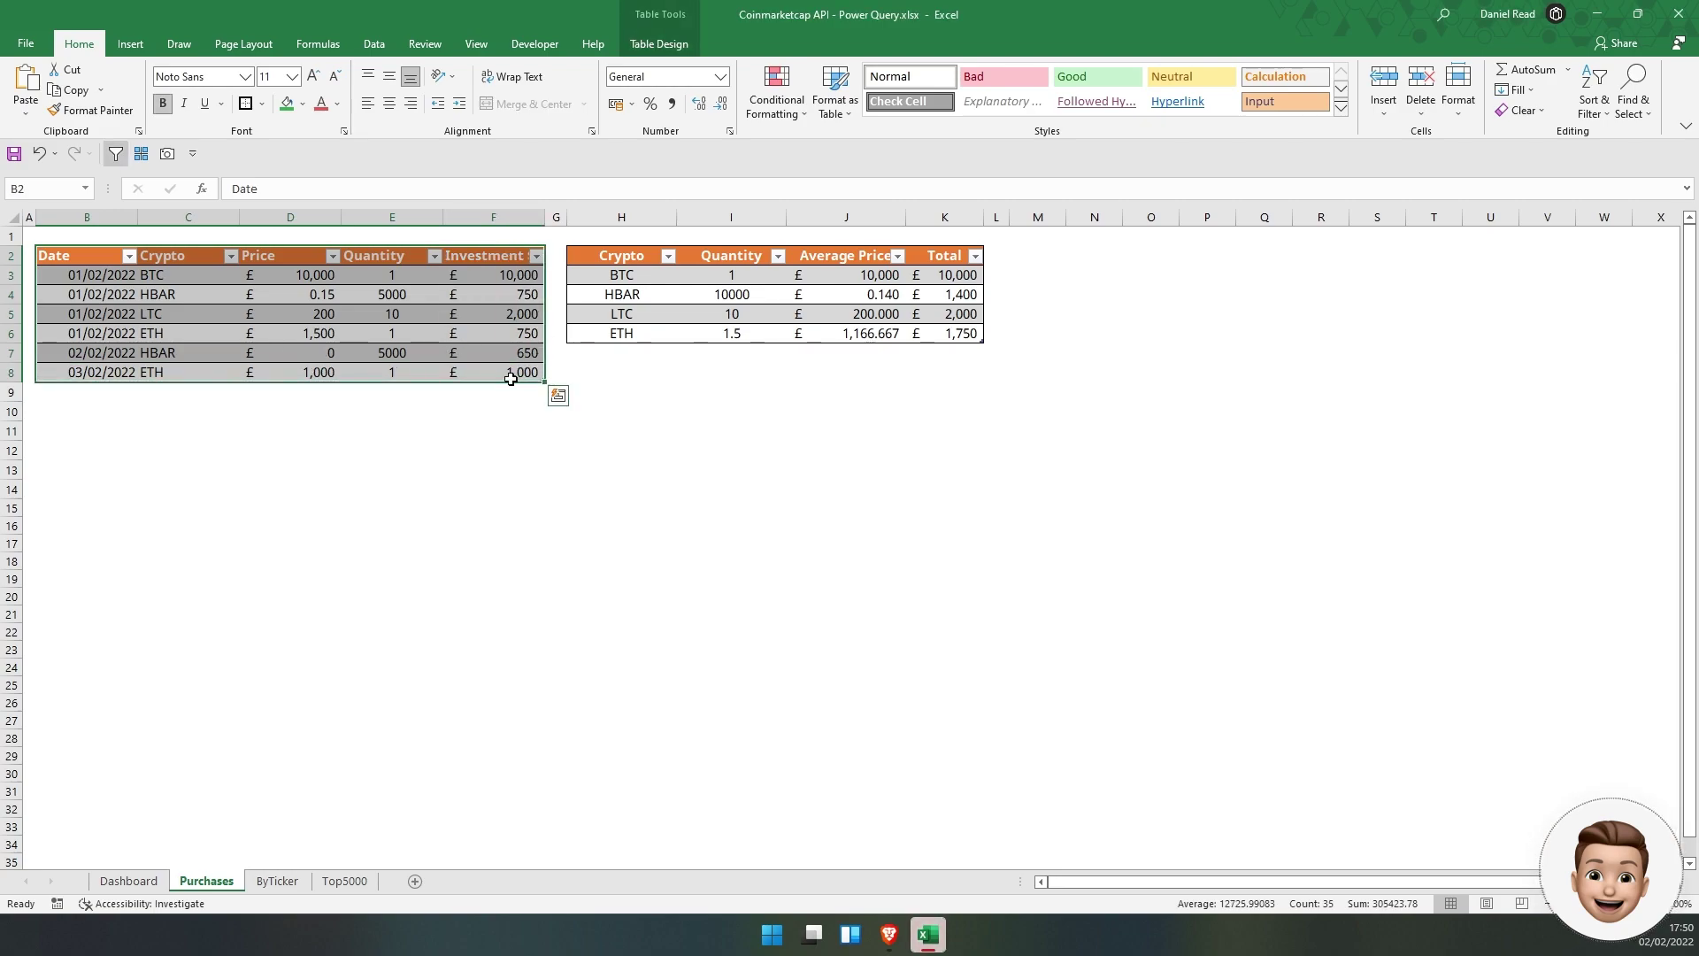
Enter sample headers Date in E11 and Symbol in F11, with the value 1 beneath each
{"action": "left_click", "coordinate": [380, 432]}
{"action": "type", "text": "Date"}
{"action": "key", "text": "Tab"}
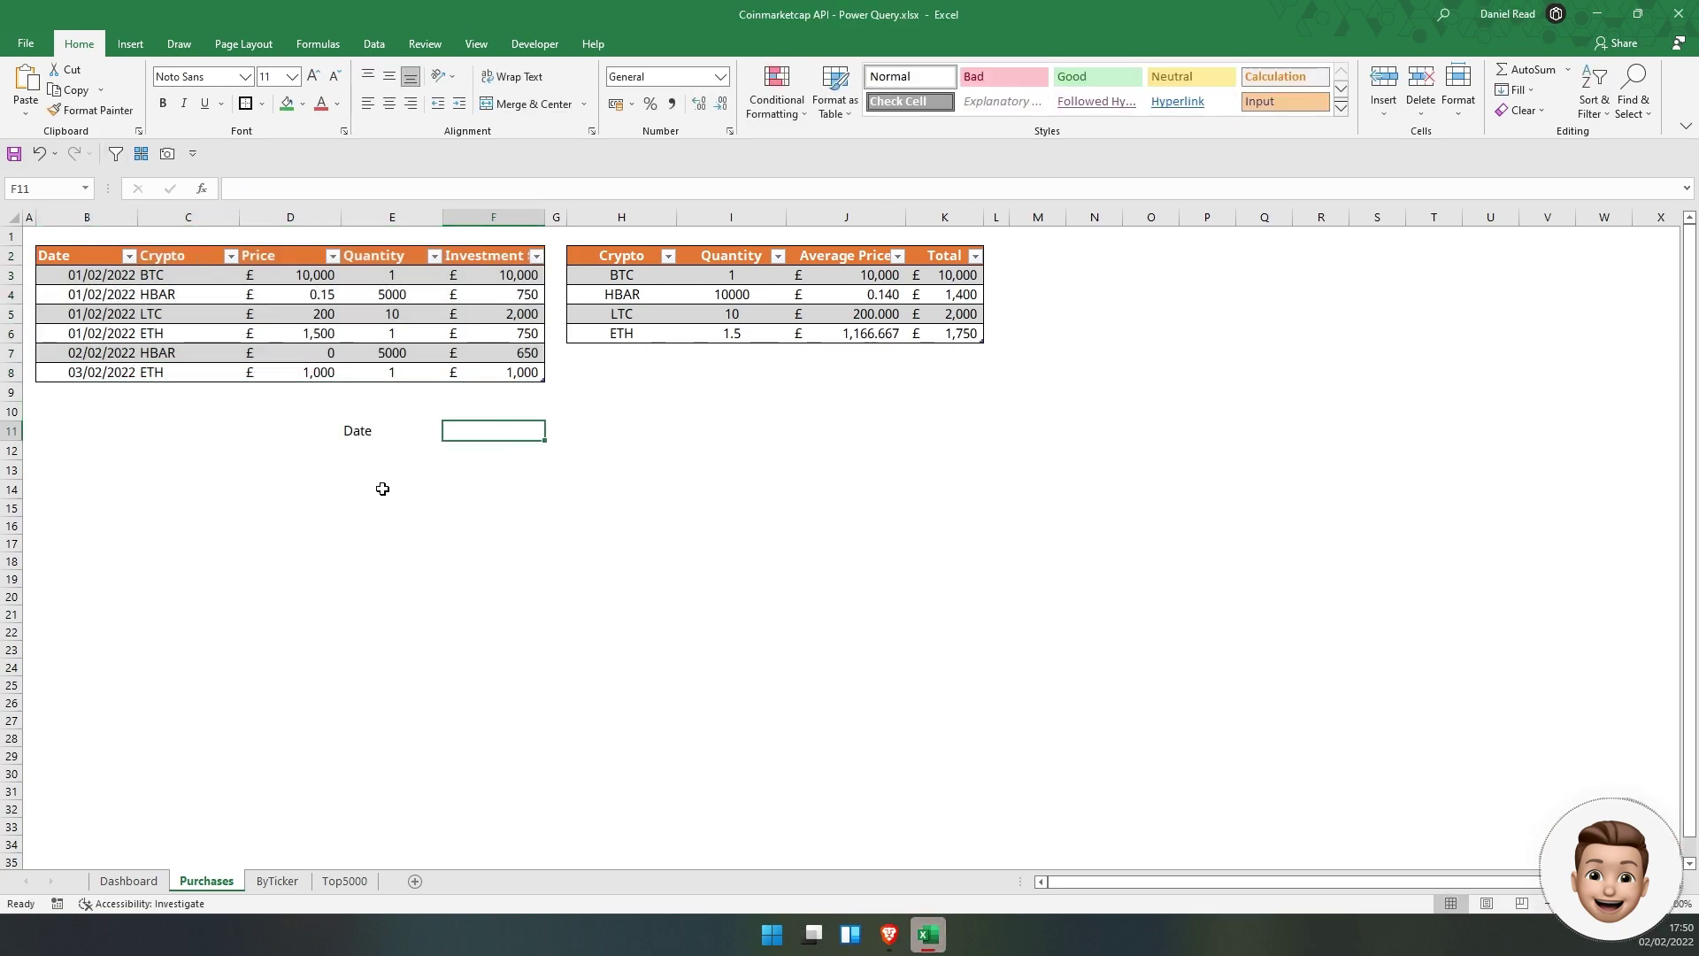
{"action": "type", "text": "T"}
{"action": "key", "text": "BackSpace"}
{"action": "type", "text": "Symbol"}
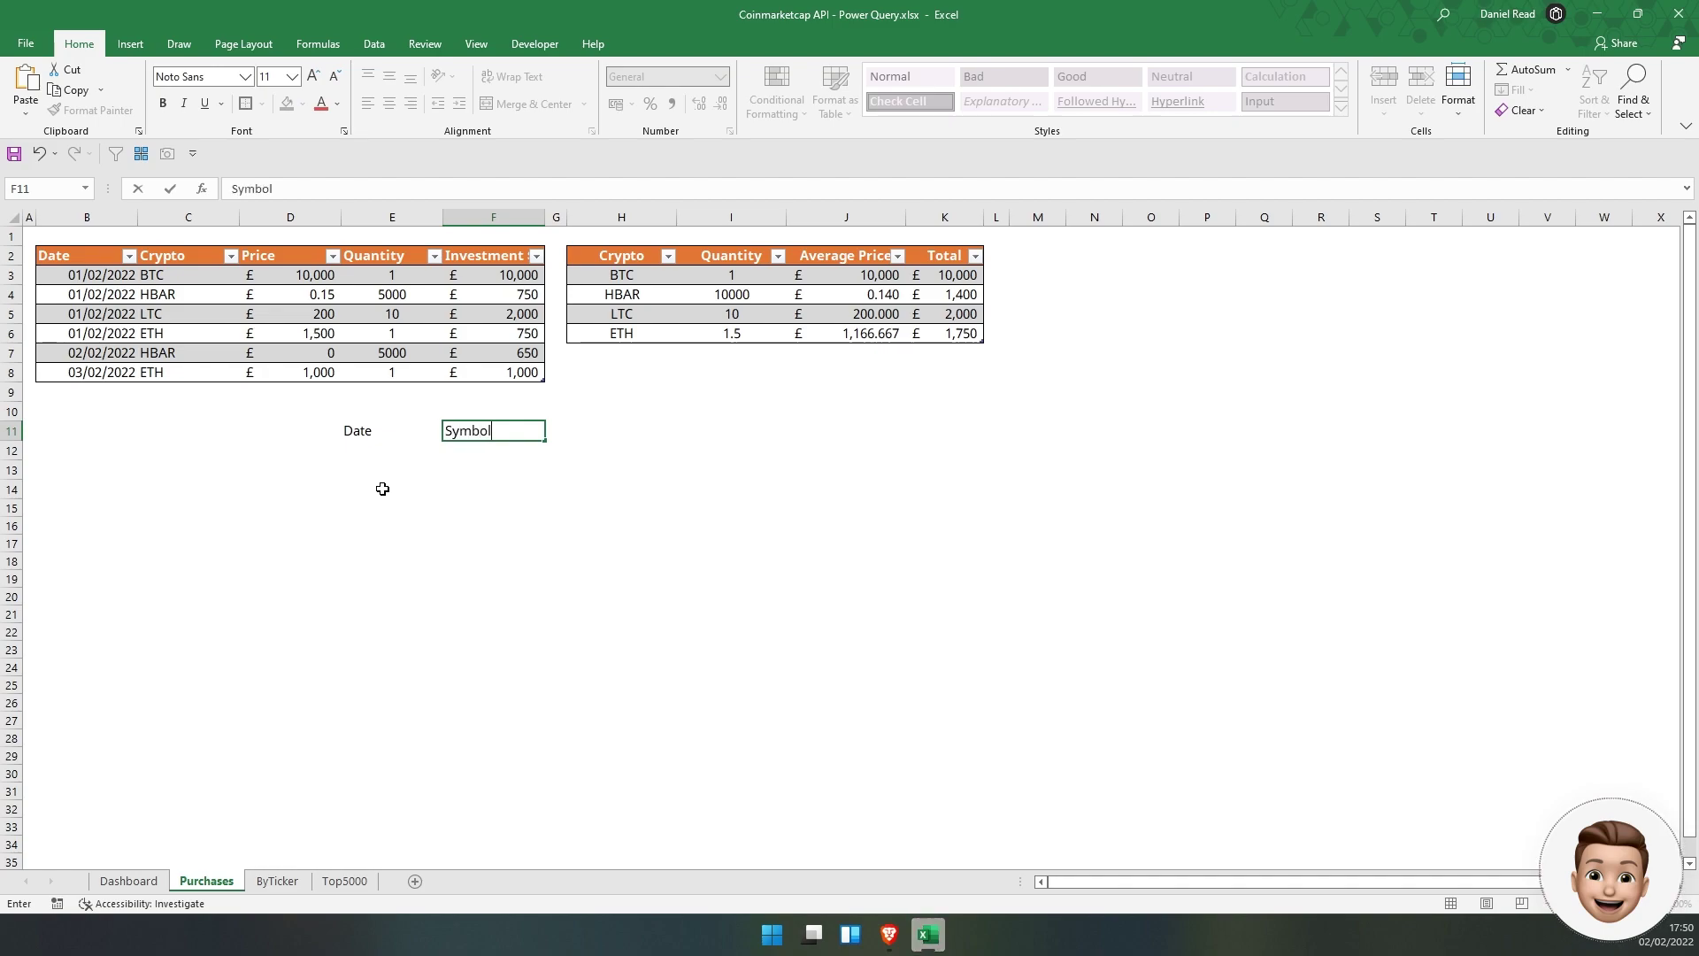
{"action": "key", "text": "Return"}
{"action": "key", "text": "Tab"}
{"action": "type", "text": "1"}
{"action": "left_click", "coordinate": [406, 455]}
Try to convert the sample range E11:F12 into a table with headers
{"action": "left_click_drag", "start_coordinate": [403, 432], "coordinate": [489, 472]}
{"action": "key", "text": "ctrl+t"}
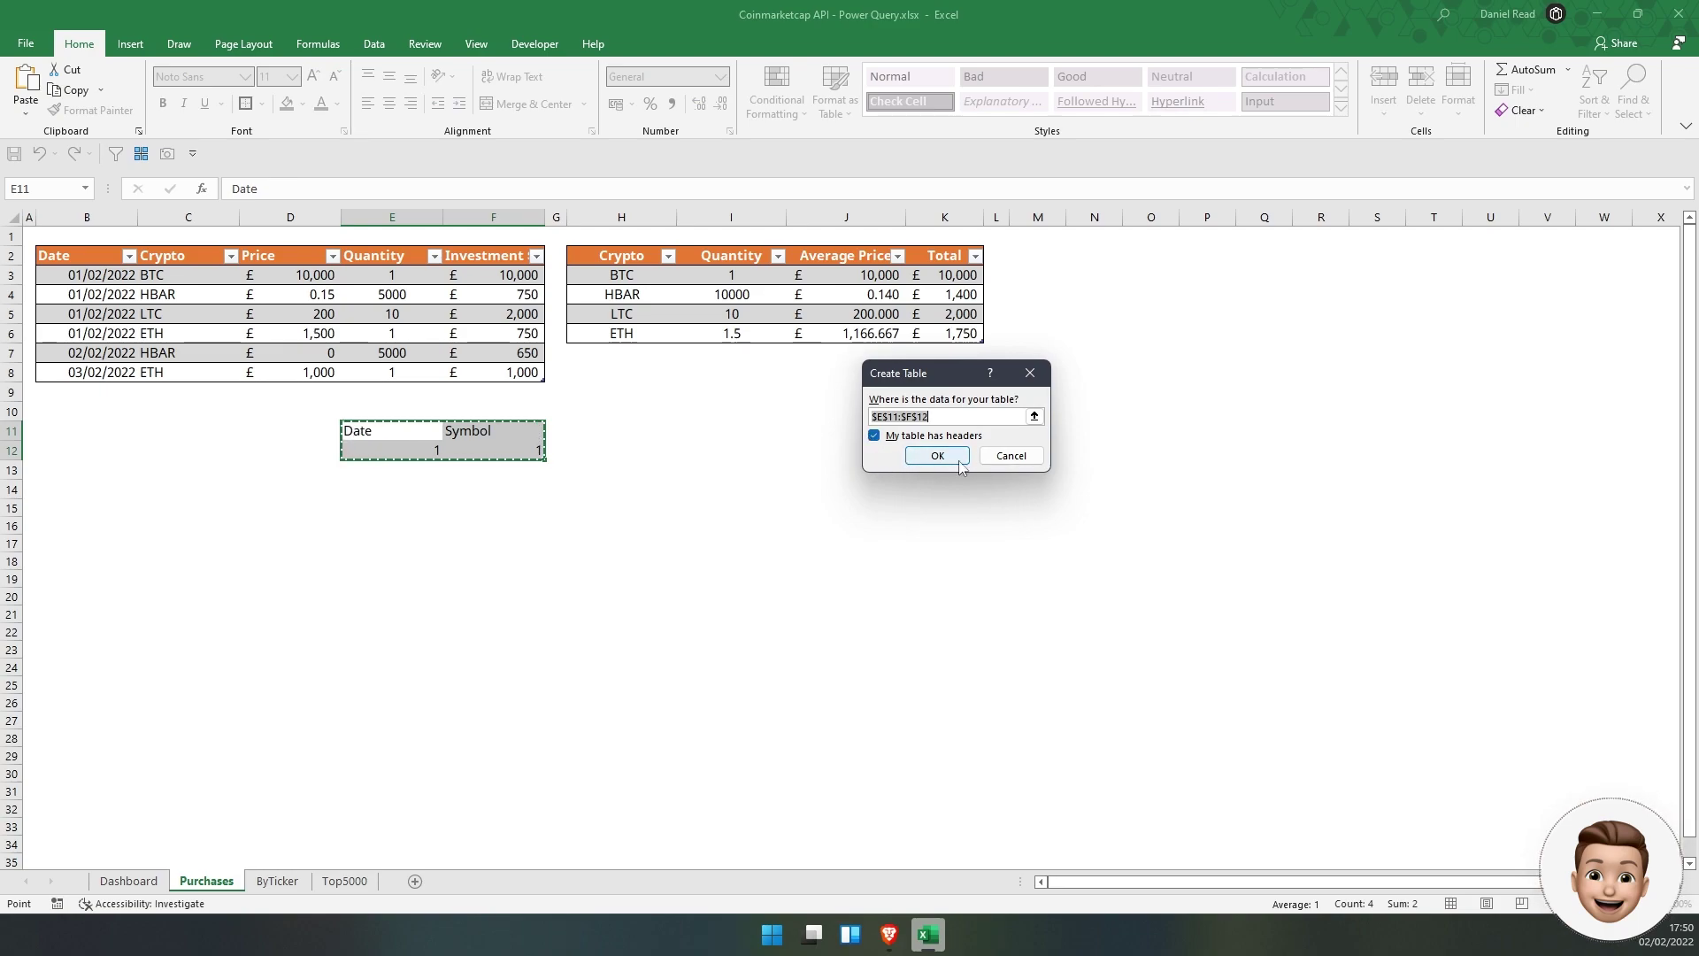
{"action": "left_click", "coordinate": [1011, 455]}
Clear the sample data from E11:F12
{"action": "left_click", "coordinate": [451, 591]}
{"action": "left_click_drag", "start_coordinate": [372, 432], "coordinate": [496, 453]}
{"action": "key", "text": "Delete"}
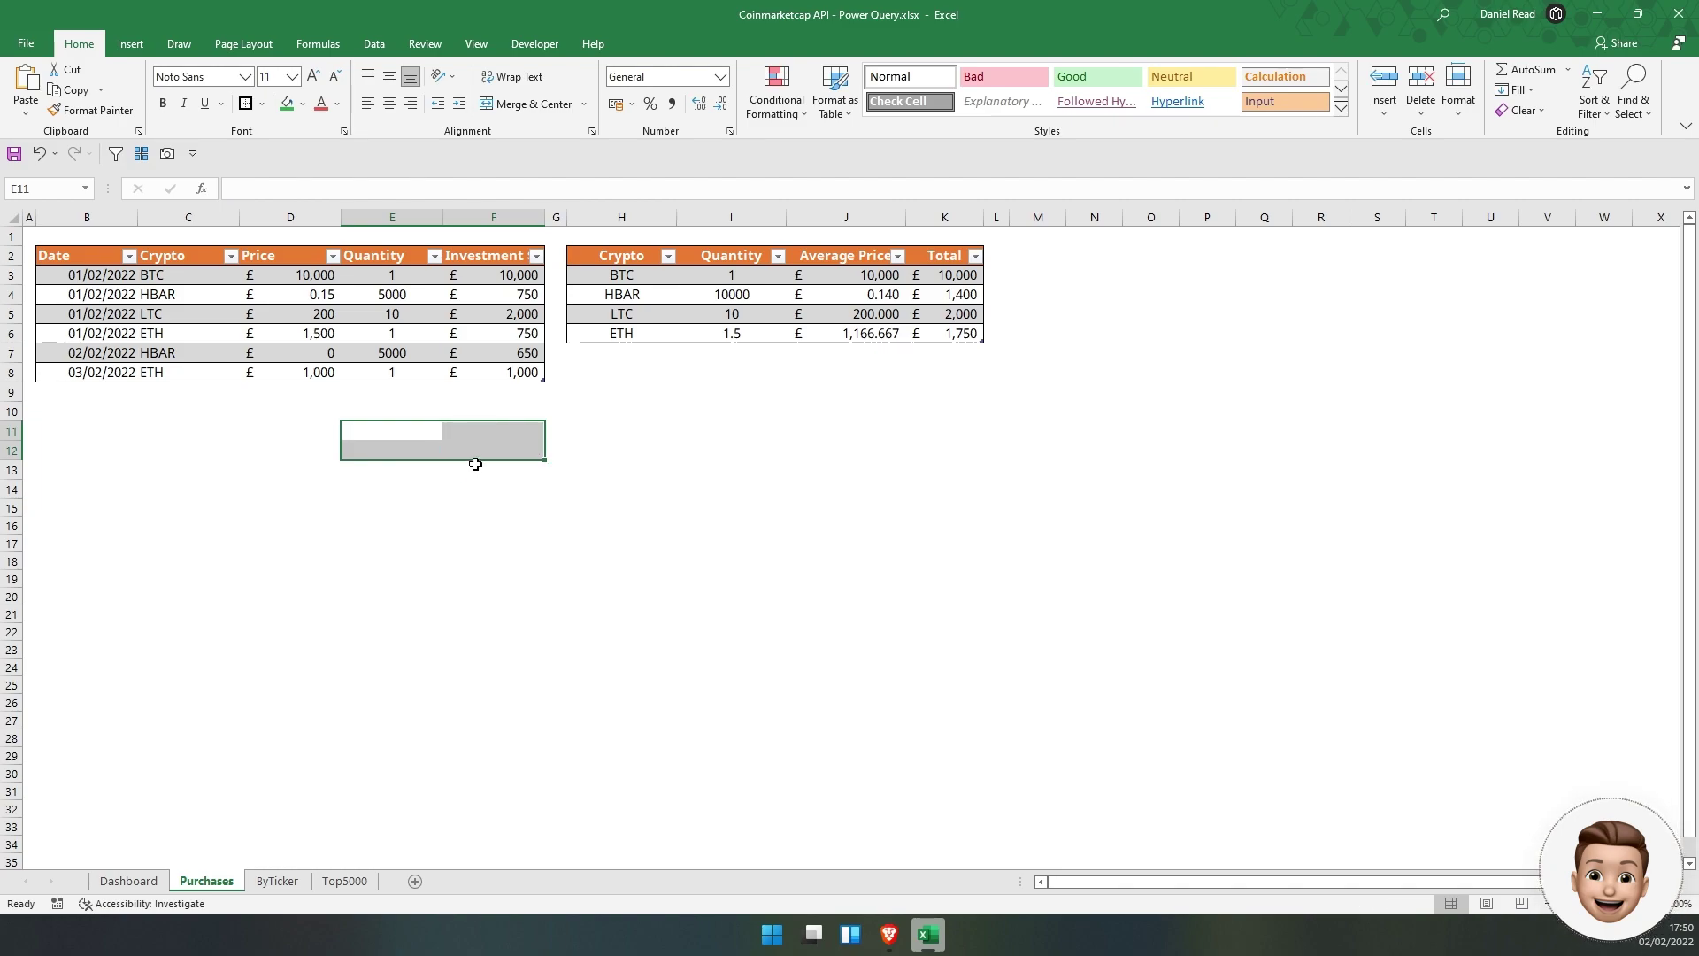
Compare the crypto symbols in the purchases table with the entries in the summary table's Crypto column
{"action": "left_click", "coordinate": [609, 296]}
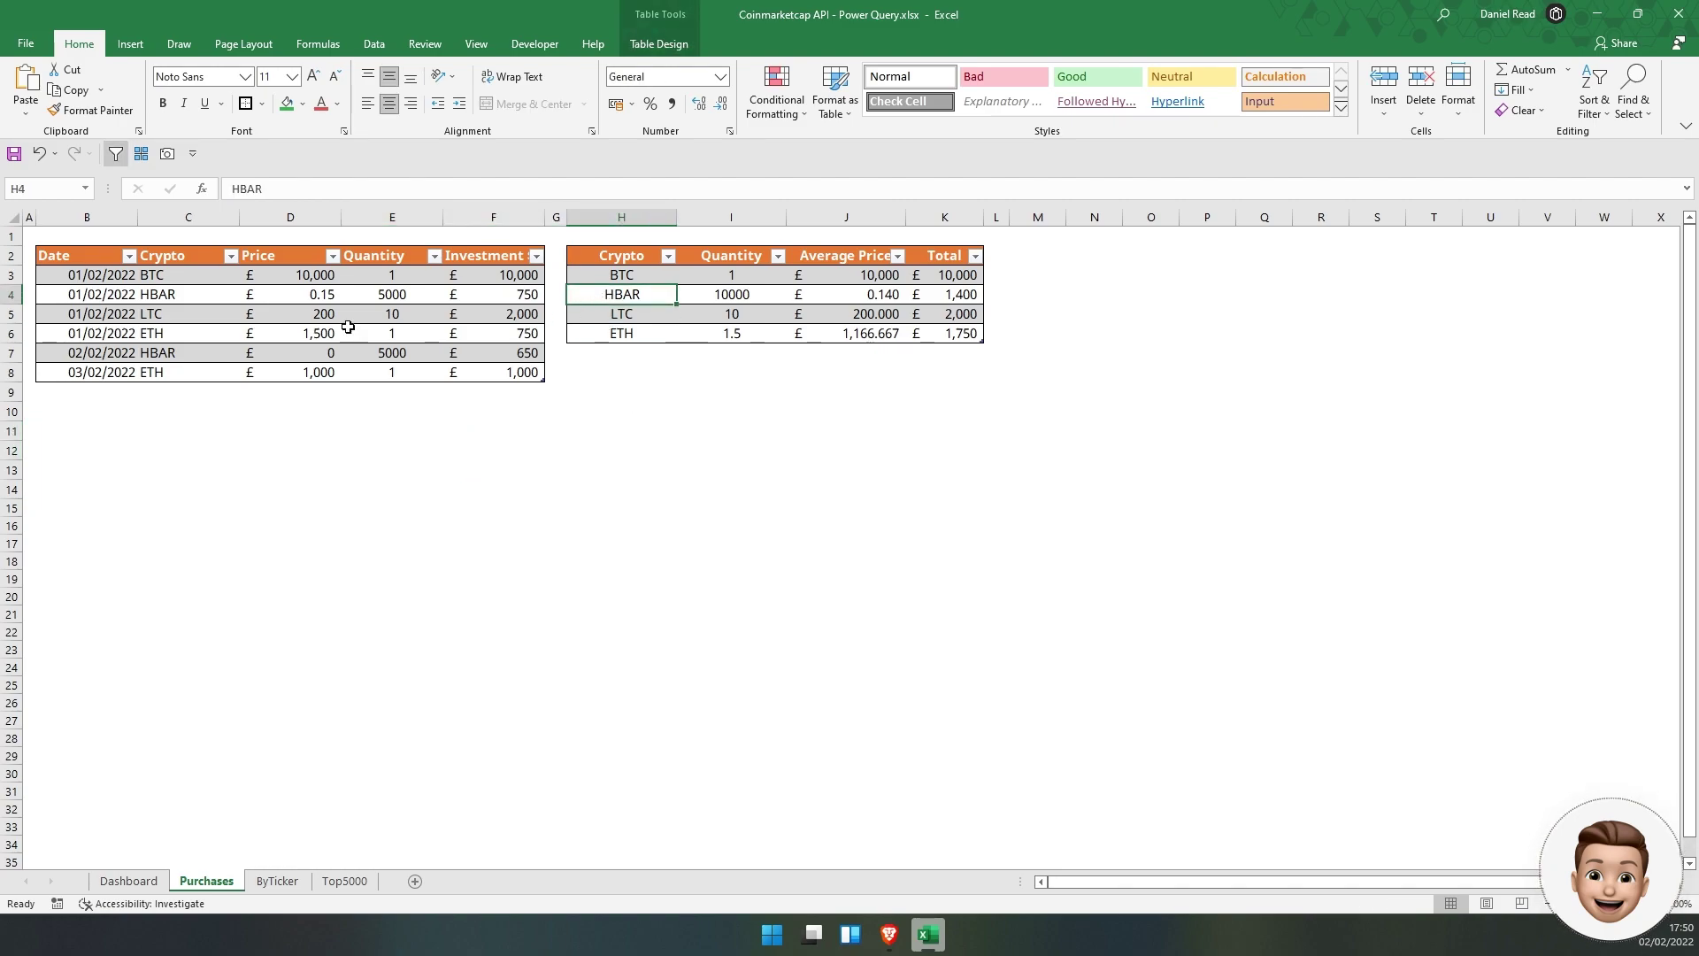
{"action": "left_click", "coordinate": [92, 262]}
{"action": "left_click_drag", "start_coordinate": [92, 263], "coordinate": [483, 373]}
{"action": "left_click", "coordinate": [410, 464]}
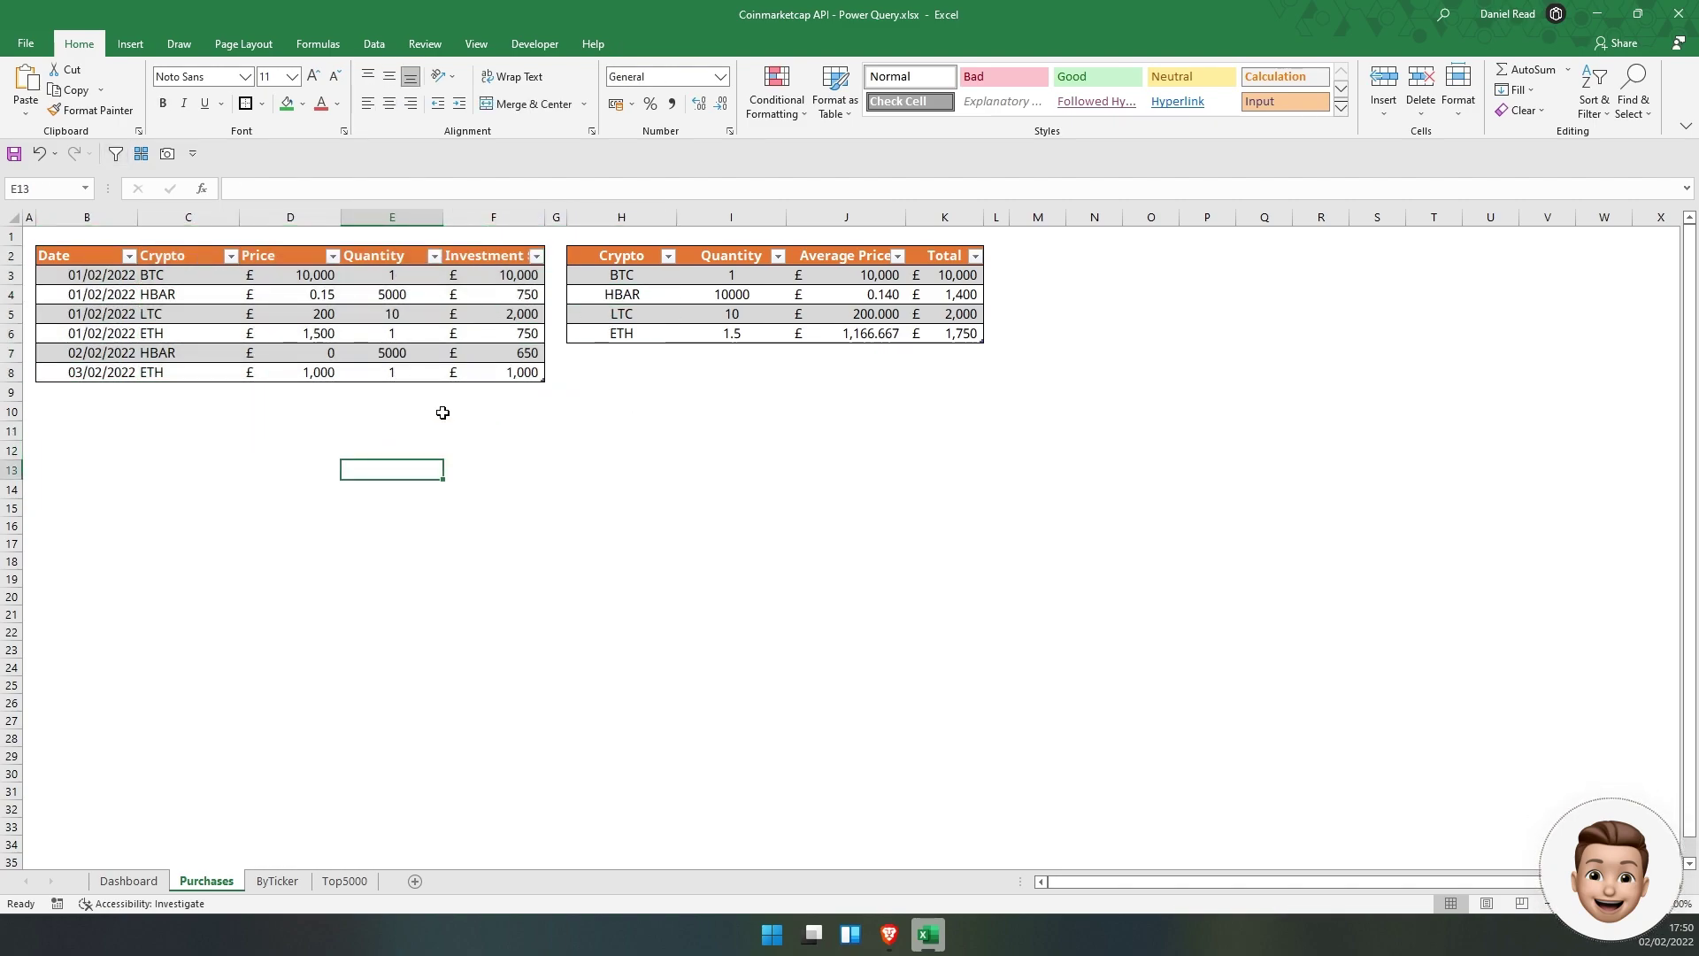
{"action": "left_click", "coordinate": [187, 334]}
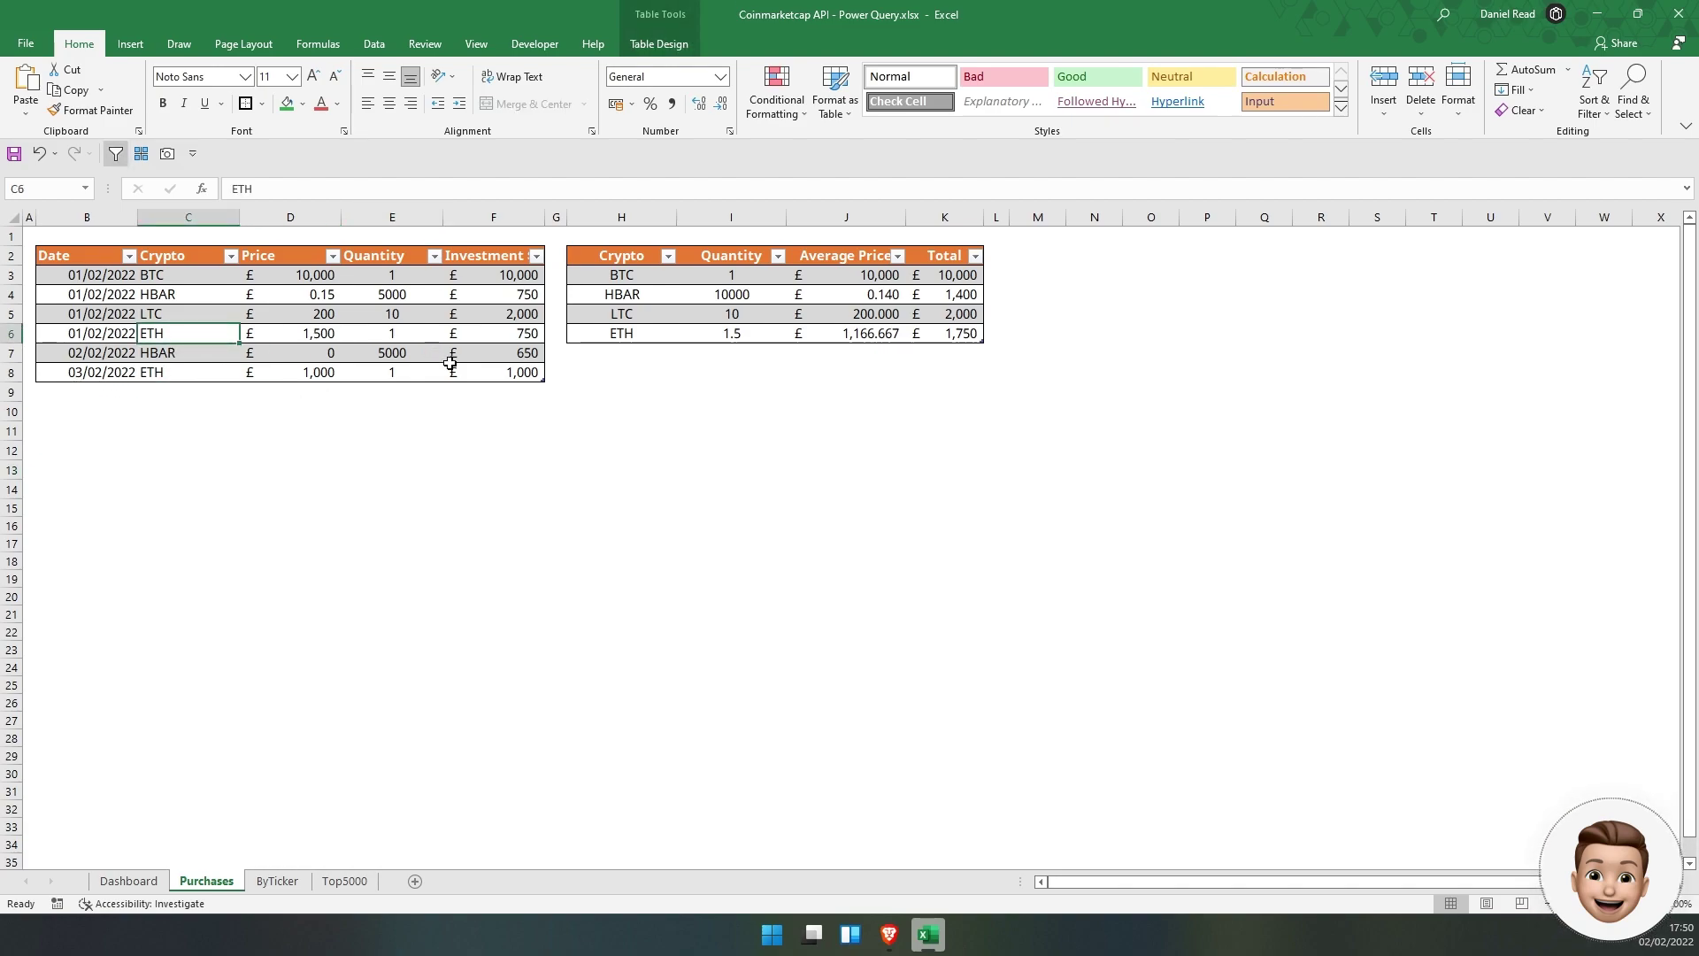
{"action": "left_click", "coordinate": [611, 256]}
{"action": "left_click", "coordinate": [607, 274]}
{"action": "left_click", "coordinate": [146, 275]}
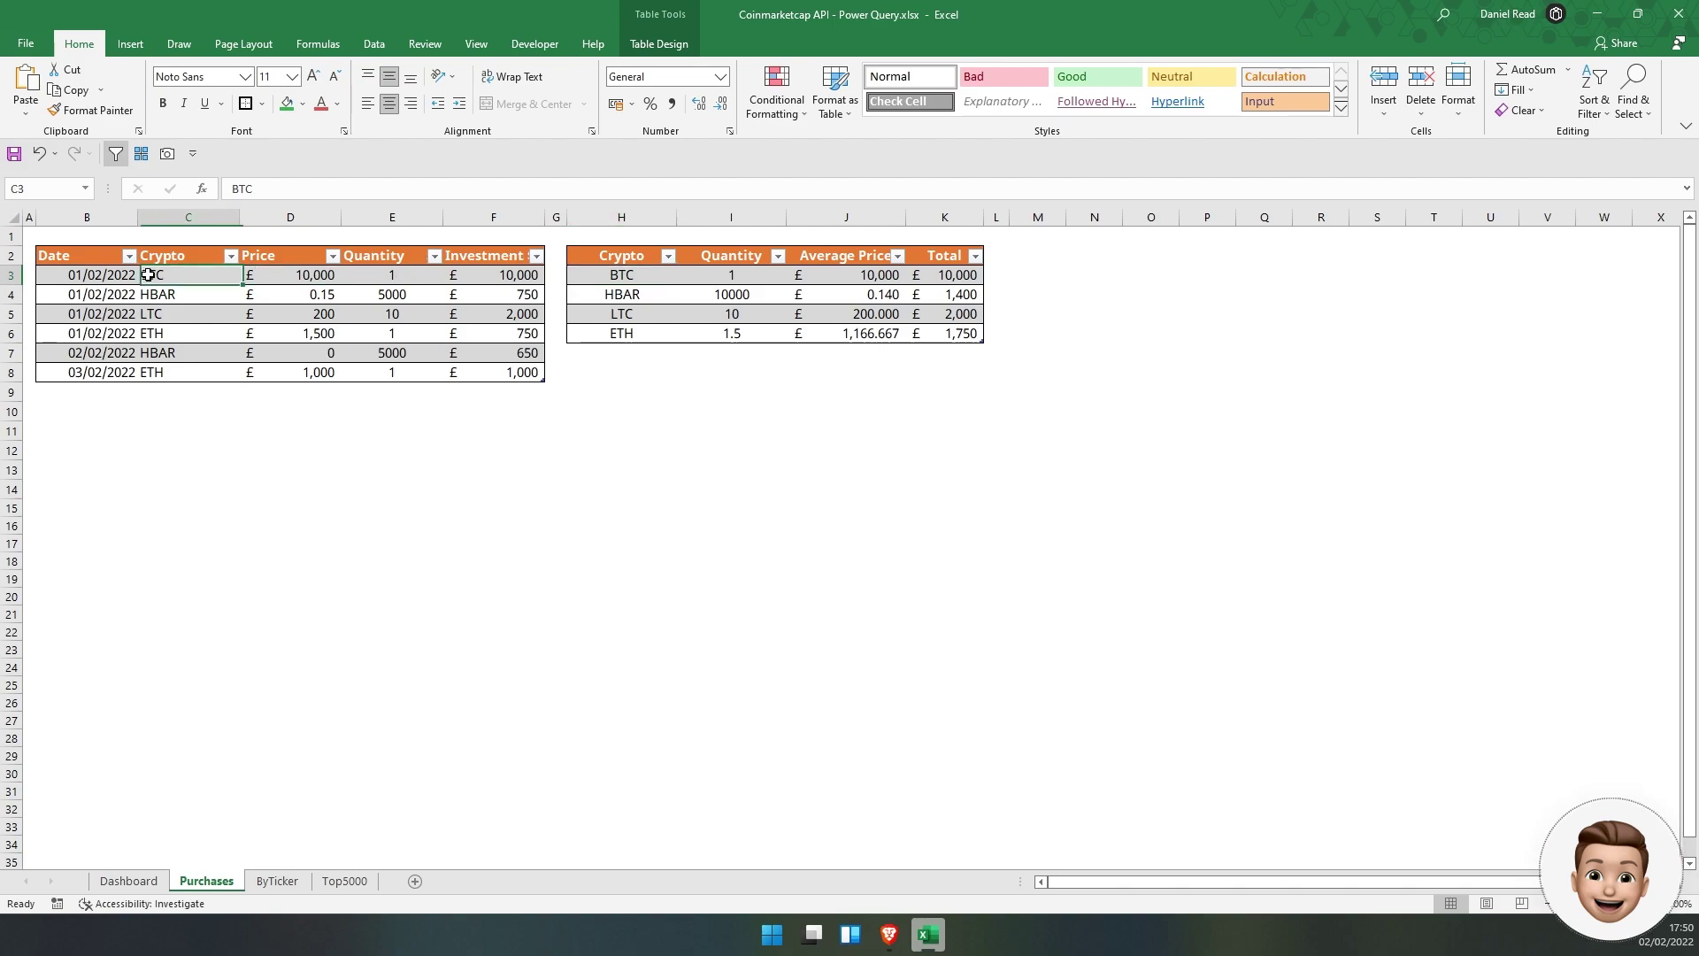
{"action": "left_click", "coordinate": [165, 313]}
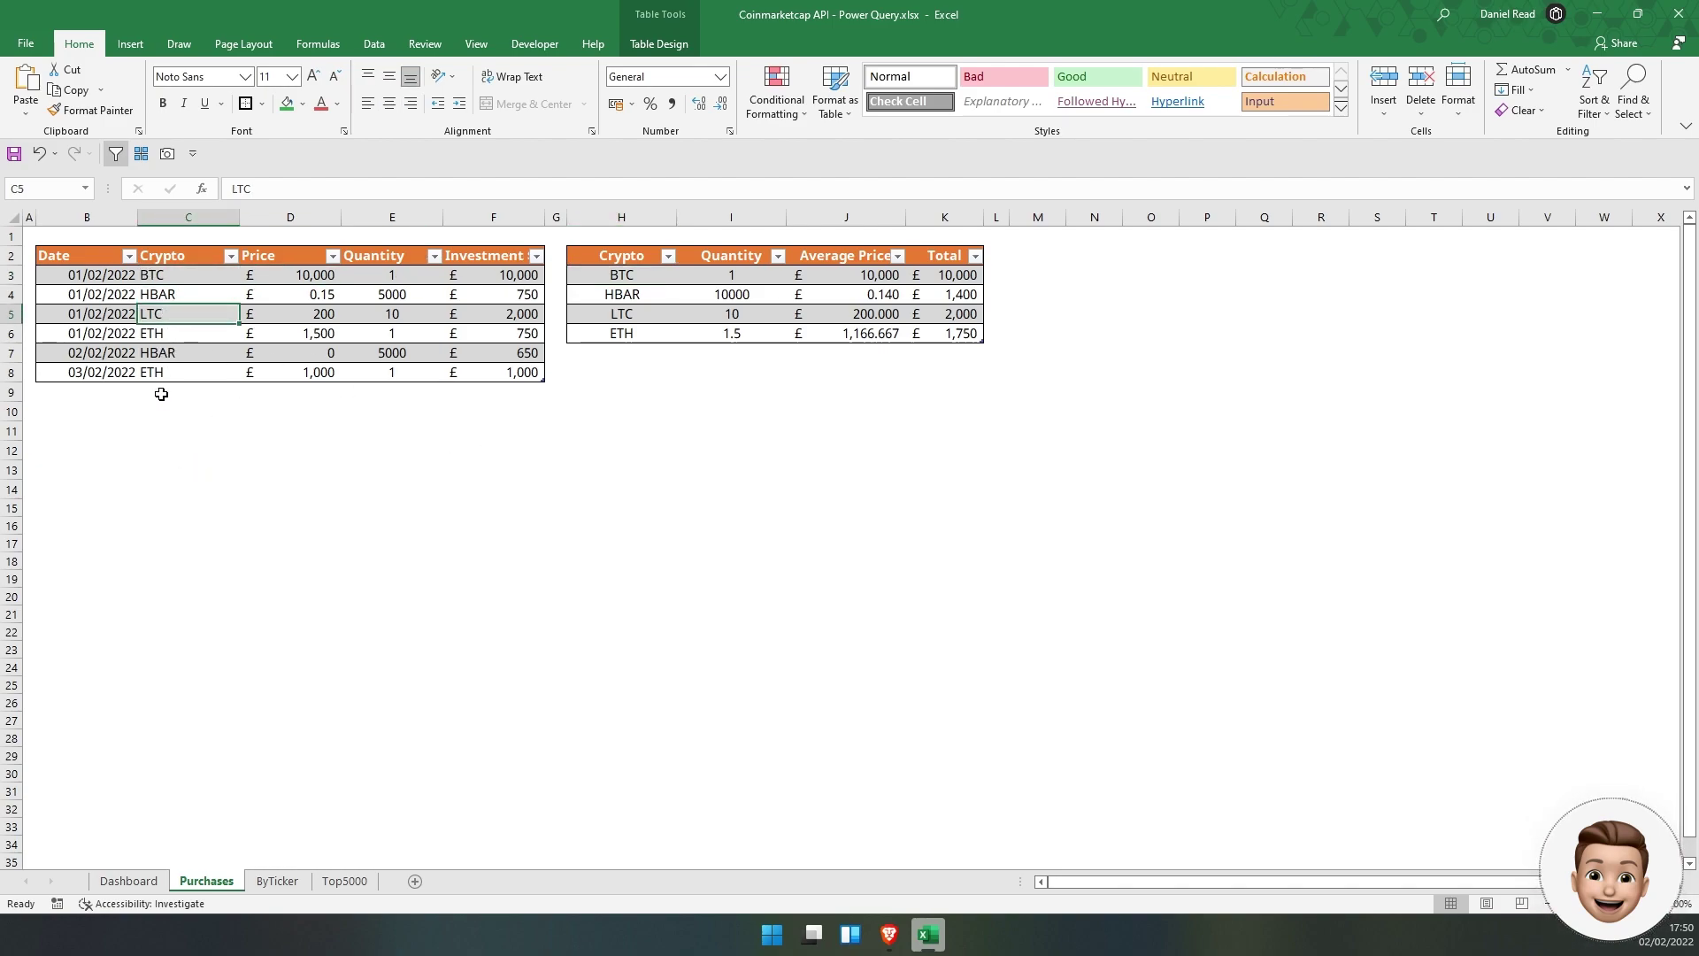
{"action": "left_click", "coordinate": [159, 352]}
{"action": "left_click", "coordinate": [167, 294], "text": "ctrl"}
{"action": "left_click", "coordinate": [633, 278]}
{"action": "left_click", "coordinate": [354, 188]}
{"action": "left_click", "coordinate": [667, 317]}
{"action": "left_click", "coordinate": [645, 257]}
{"action": "left_click", "coordinate": [639, 276]}
Strip all arguments from the SUMIFS formula in the BTC row's Quantity cell of the summary table
{"action": "double_click", "coordinate": [699, 275]}
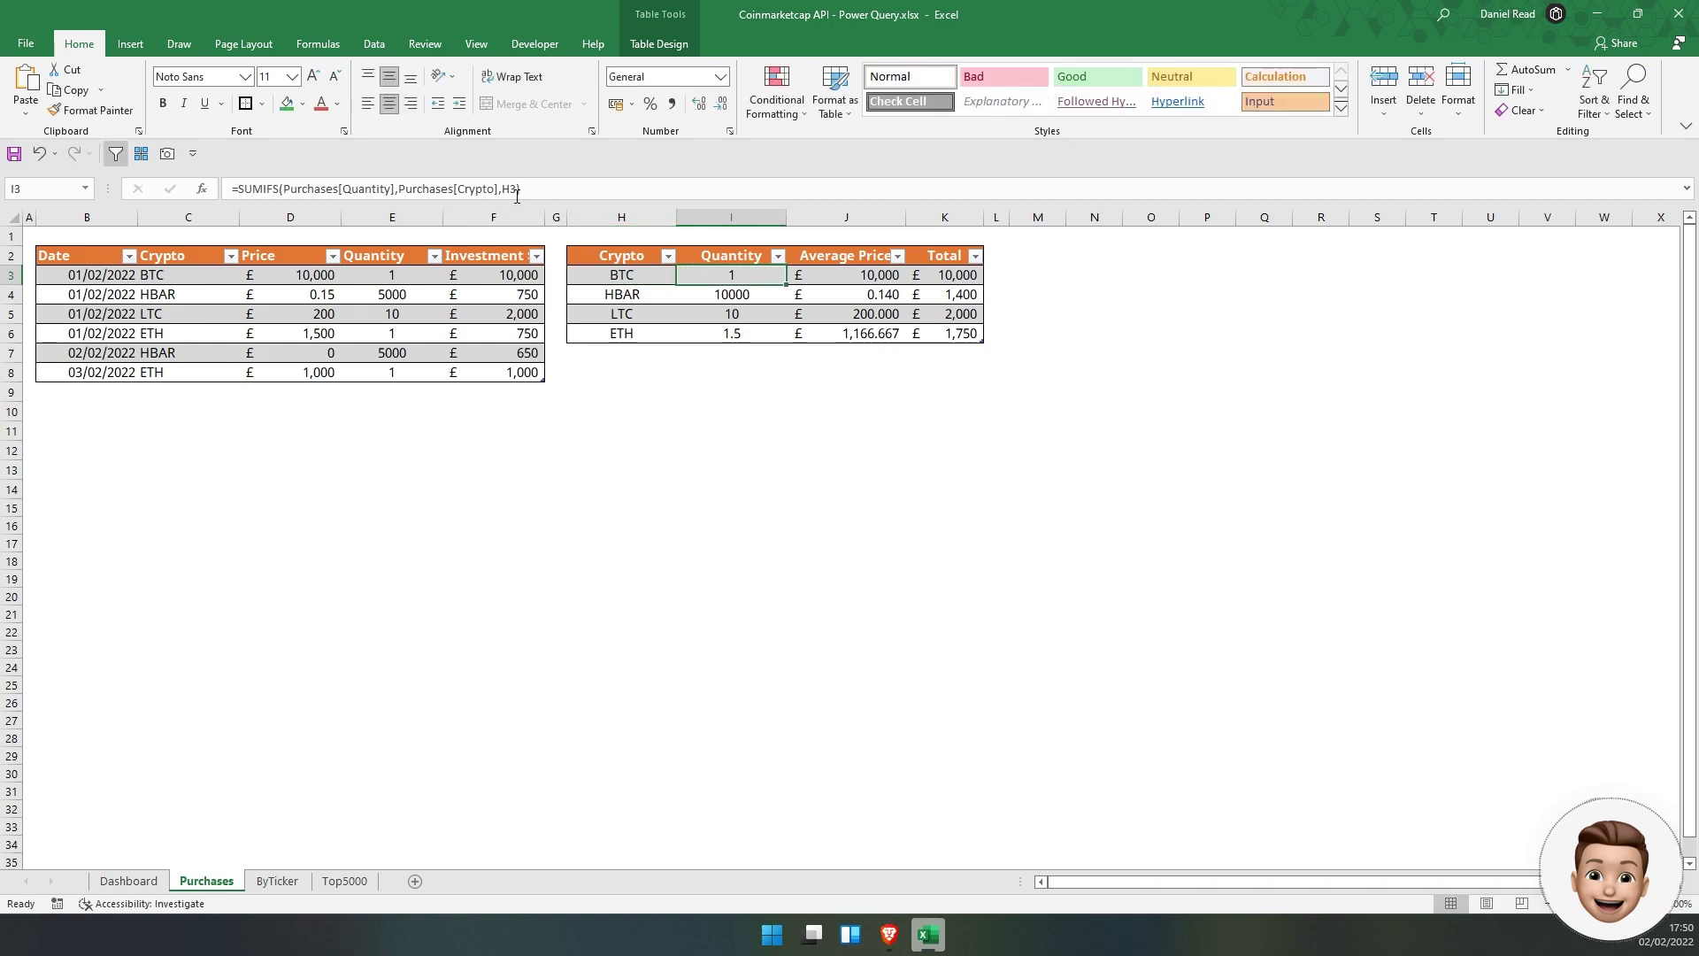
{"action": "double_click", "coordinate": [267, 190]}
{"action": "left_click_drag", "start_coordinate": [281, 193], "coordinate": [397, 194]}
{"action": "key", "text": "BackSpace"}
{"action": "key", "text": "Return"}
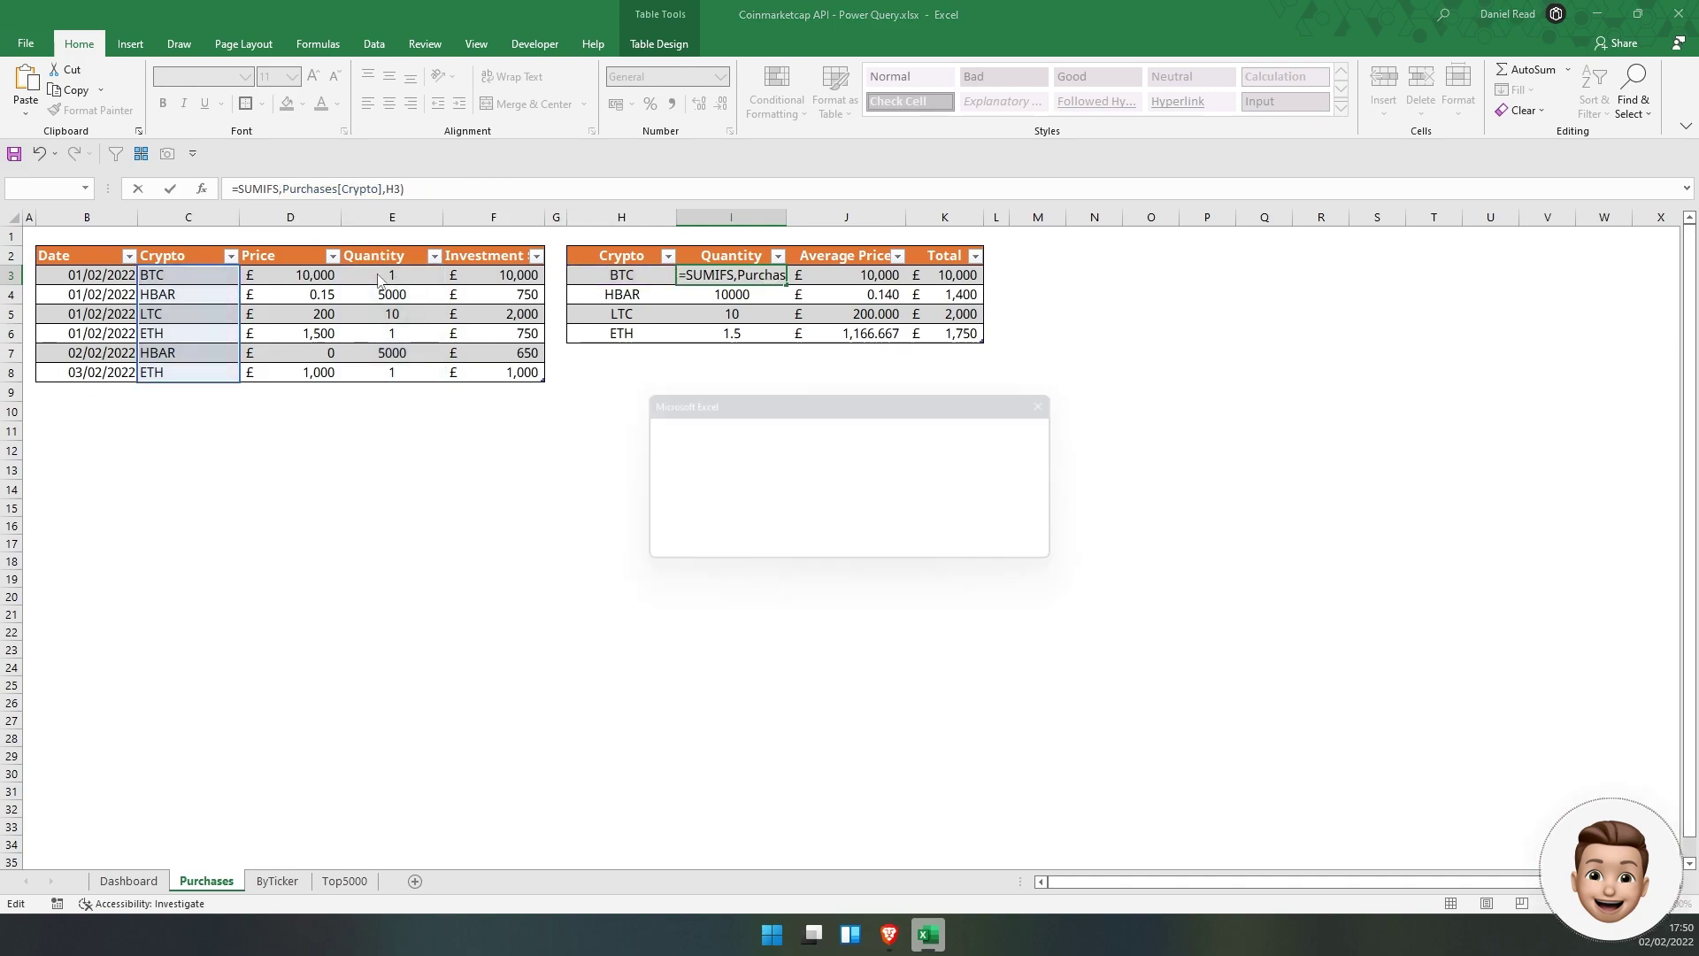
{"action": "key", "text": "Return"}
{"action": "left_click_drag", "start_coordinate": [282, 189], "coordinate": [409, 197]}
{"action": "key", "text": "BackSpace"}
{"action": "key", "text": "BackSpace"}
{"action": "type", "text": "("}
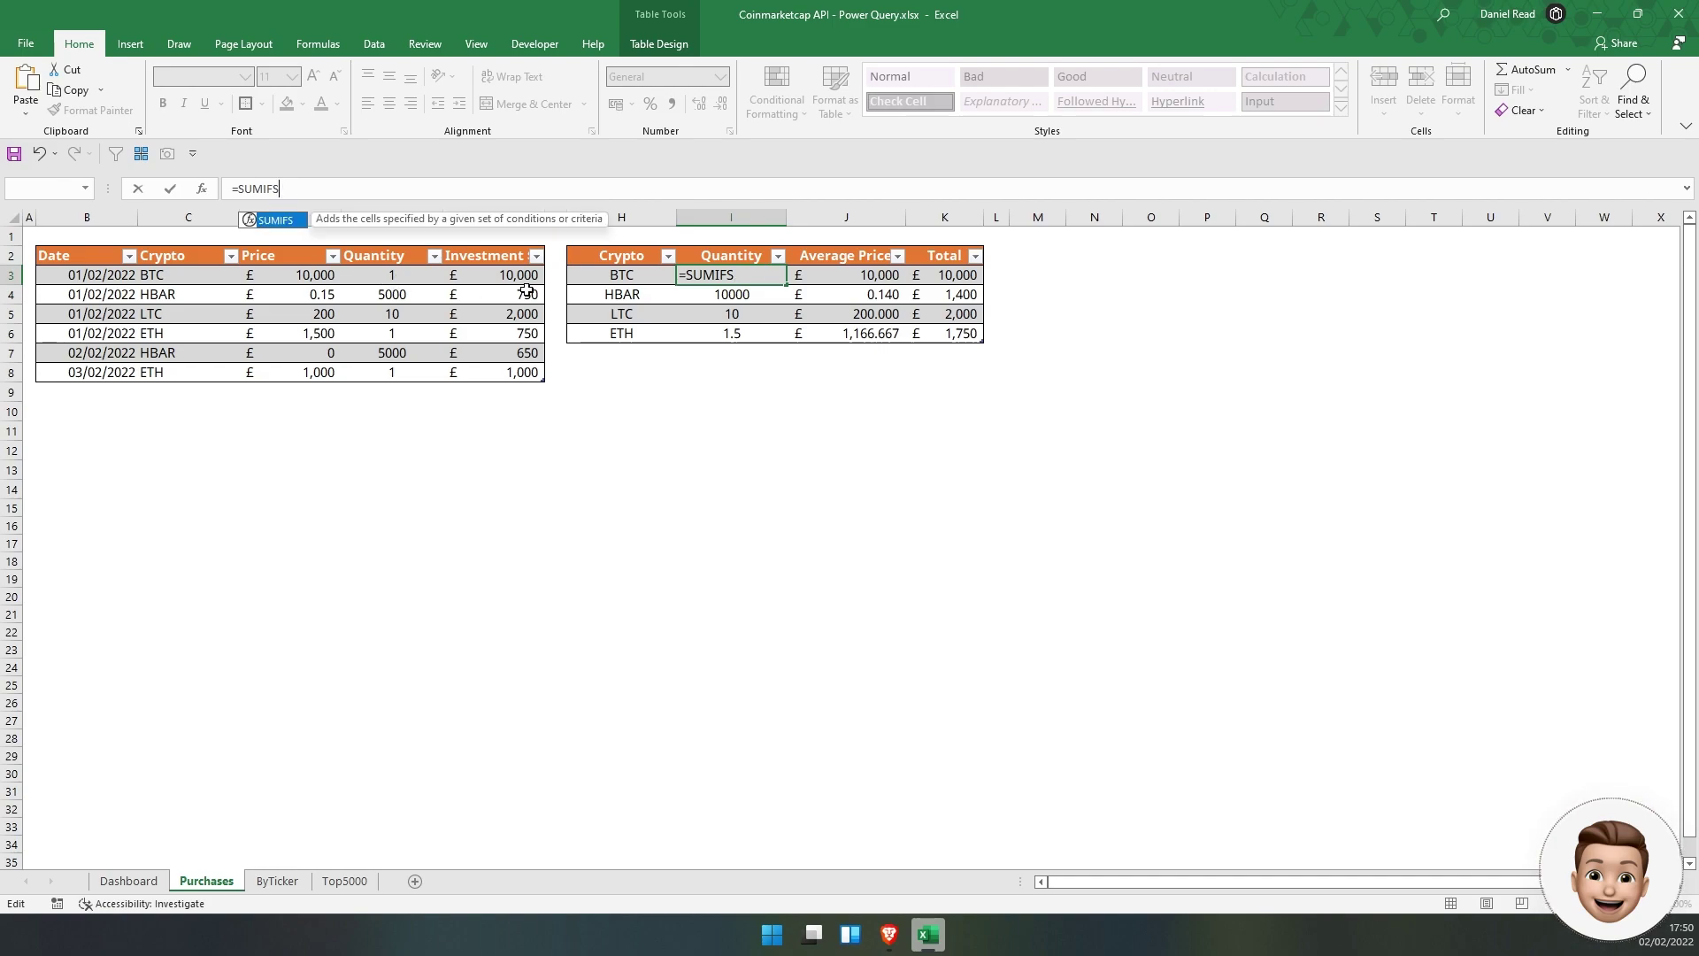
{"action": "left_click_drag", "start_coordinate": [354, 273], "coordinate": [389, 372]}
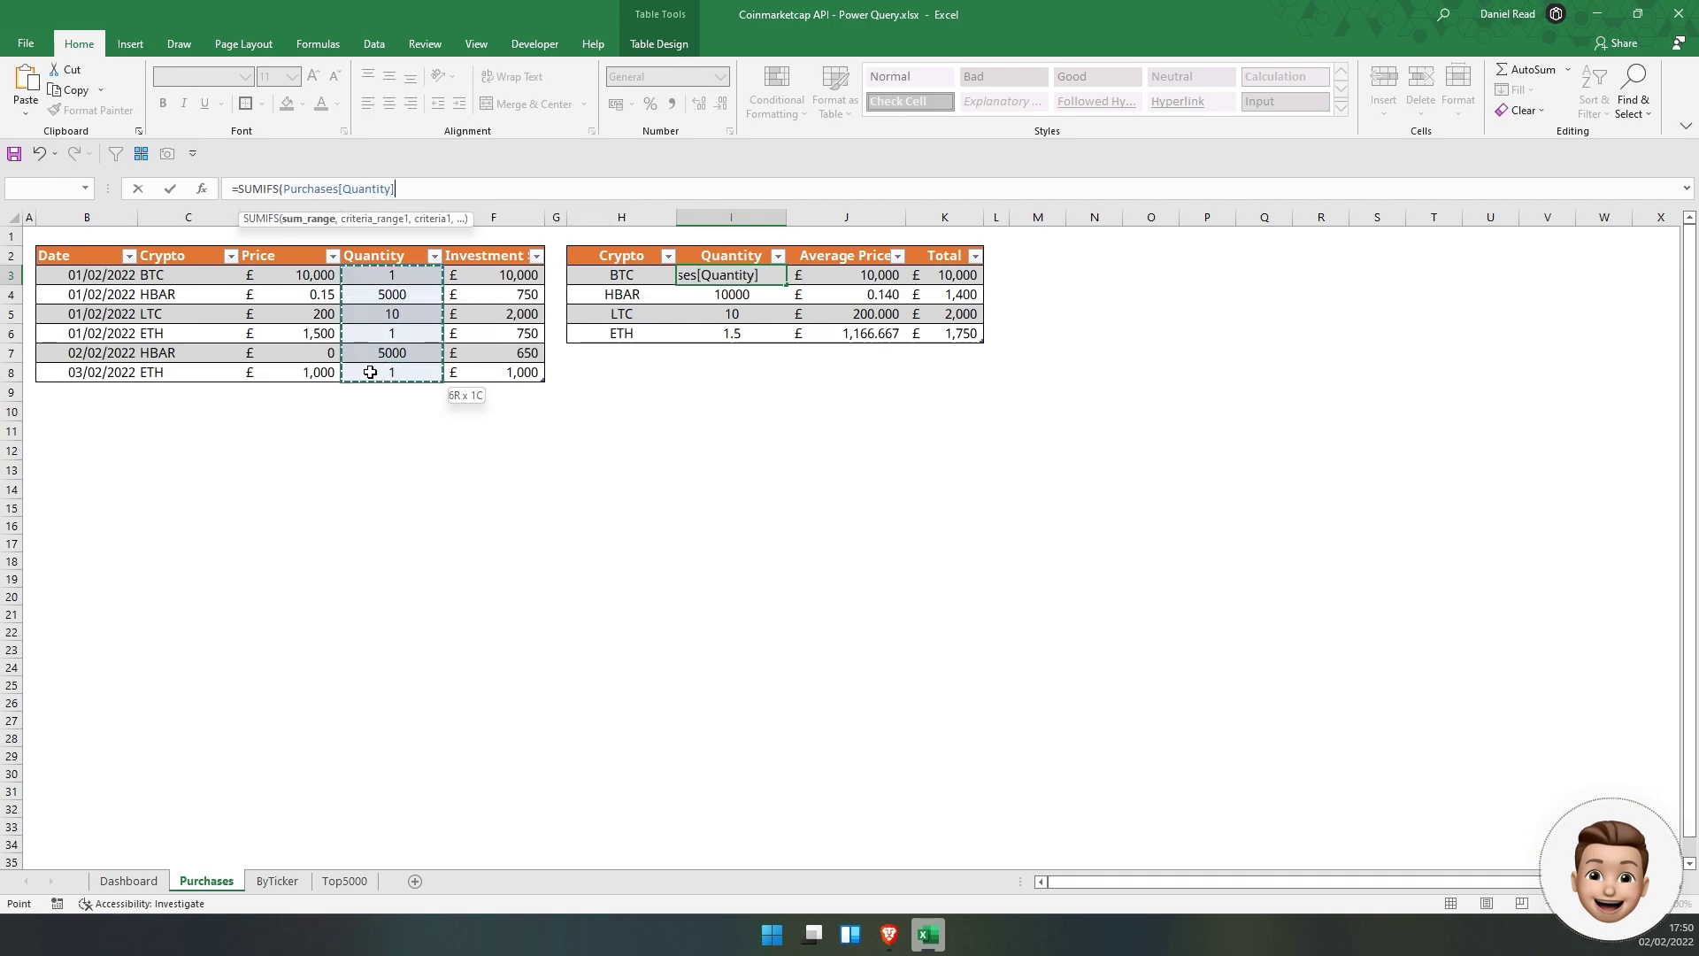
{"action": "type", "text": ","}
{"action": "left_click_drag", "start_coordinate": [237, 276], "coordinate": [173, 368]}
{"action": "type", "text": ","}
{"action": "left_click", "coordinate": [595, 271]}
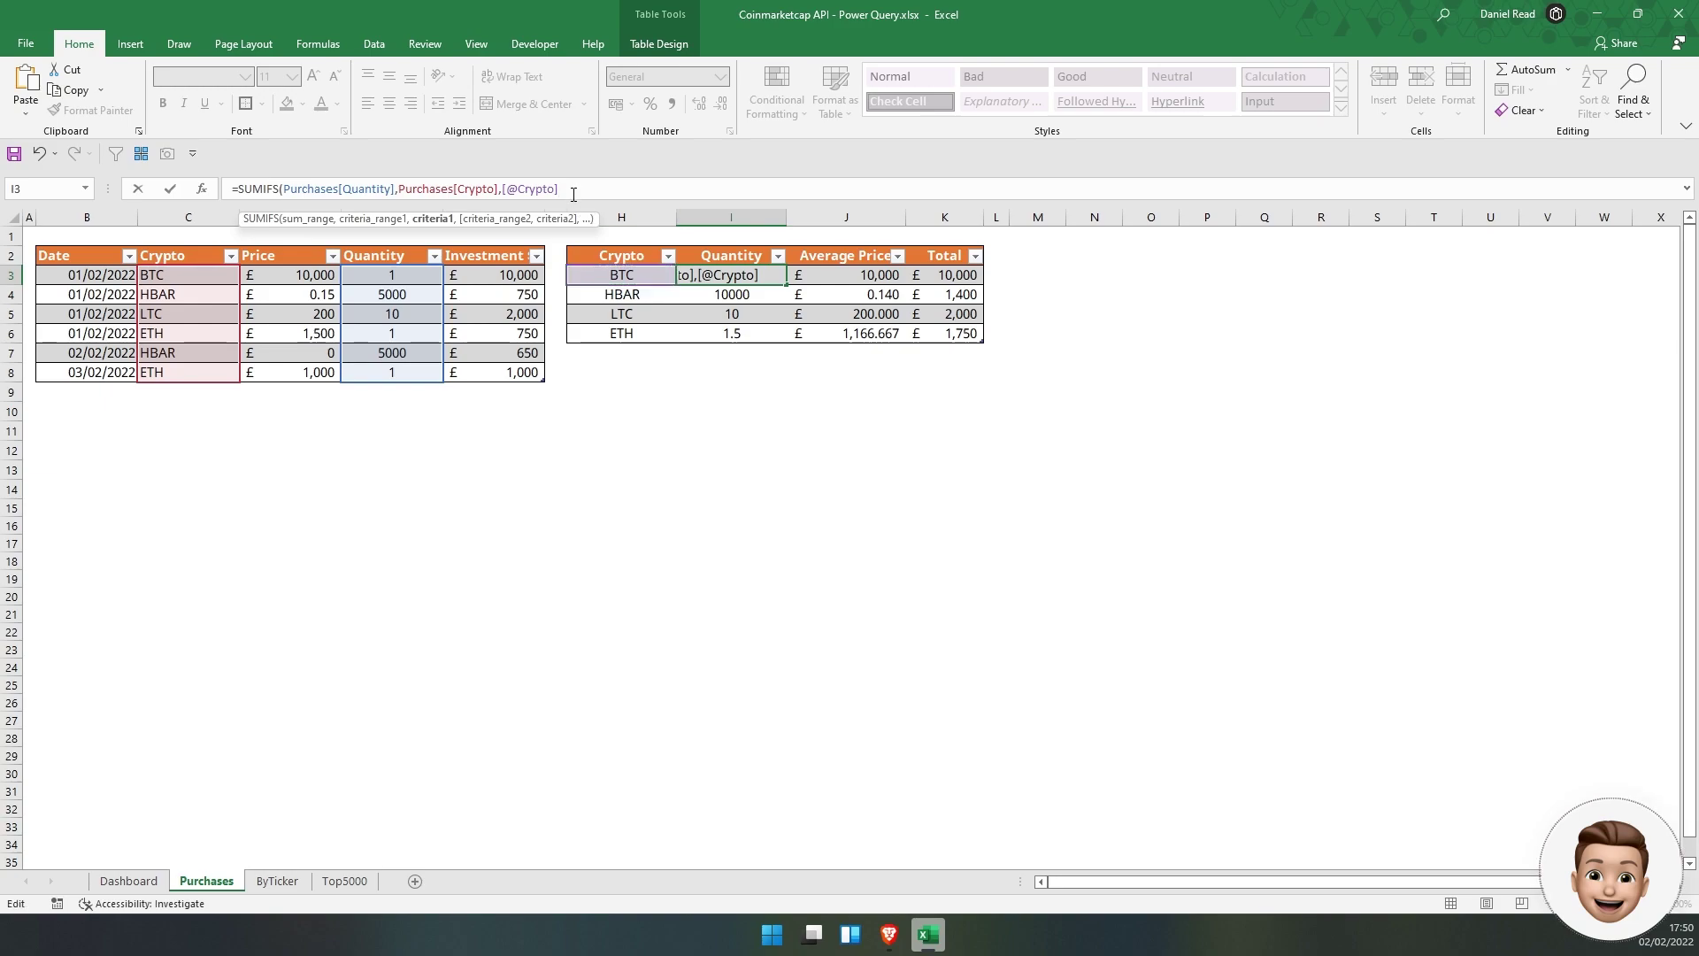
{"action": "type", "text": ")"}
{"action": "left_click", "coordinate": [786, 192]}
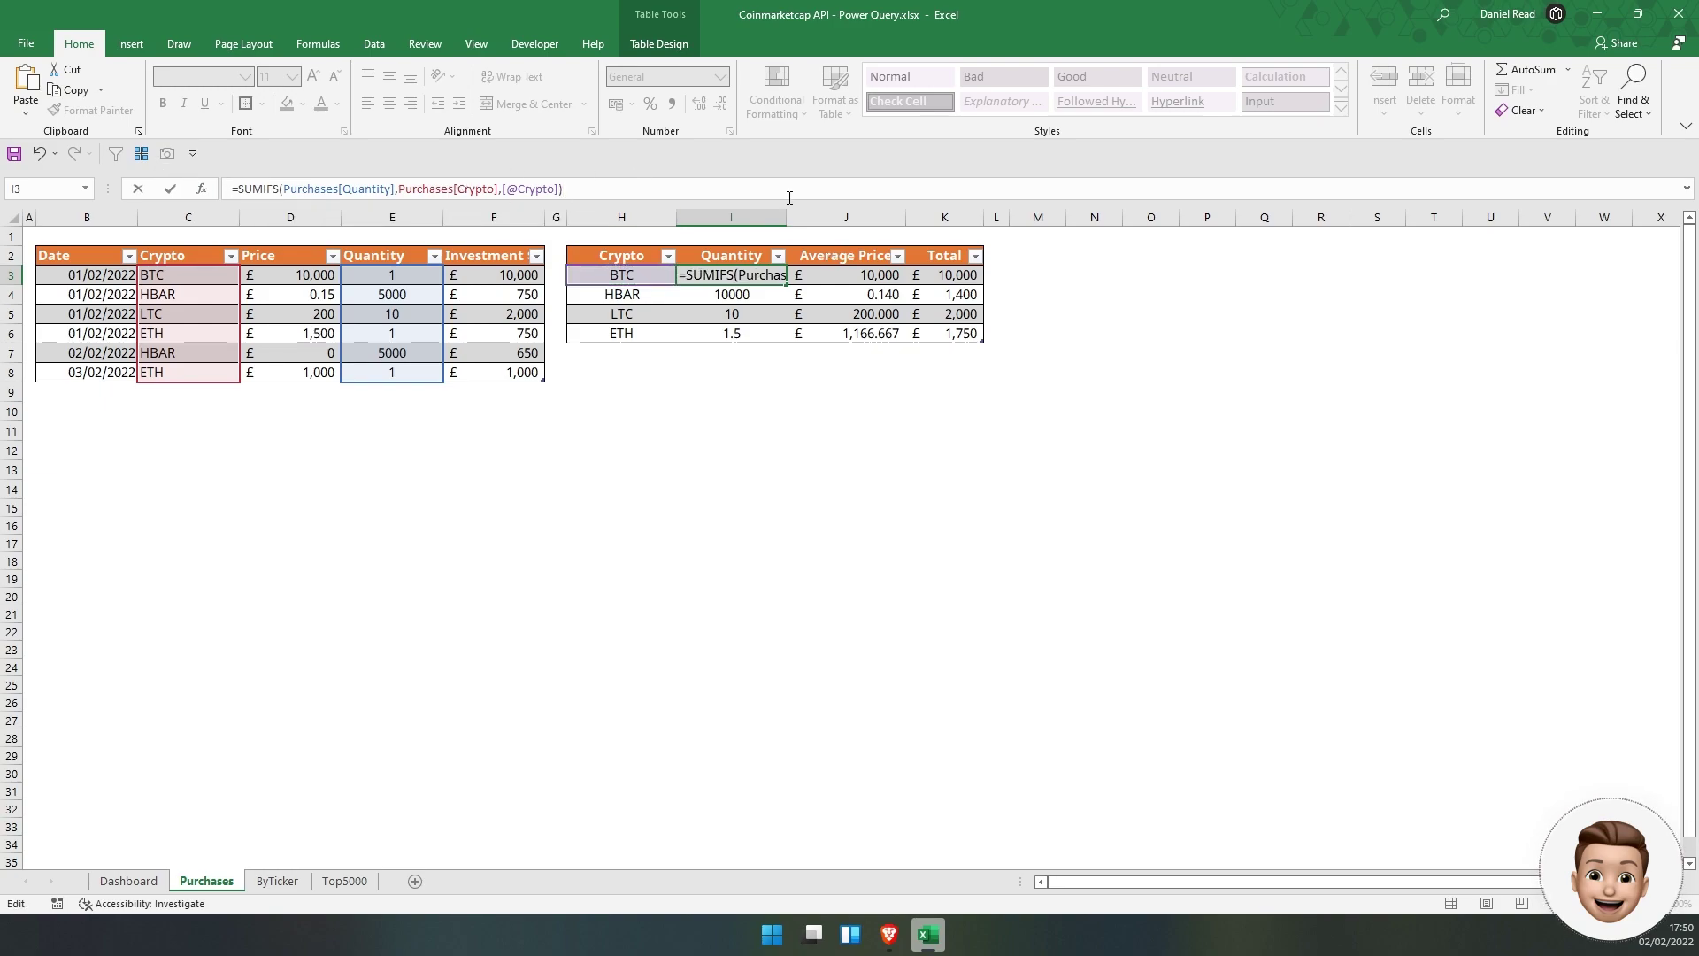
{"action": "key", "text": "Return"}
{"action": "left_click", "coordinate": [723, 264]}
{"action": "left_click", "coordinate": [729, 277]}
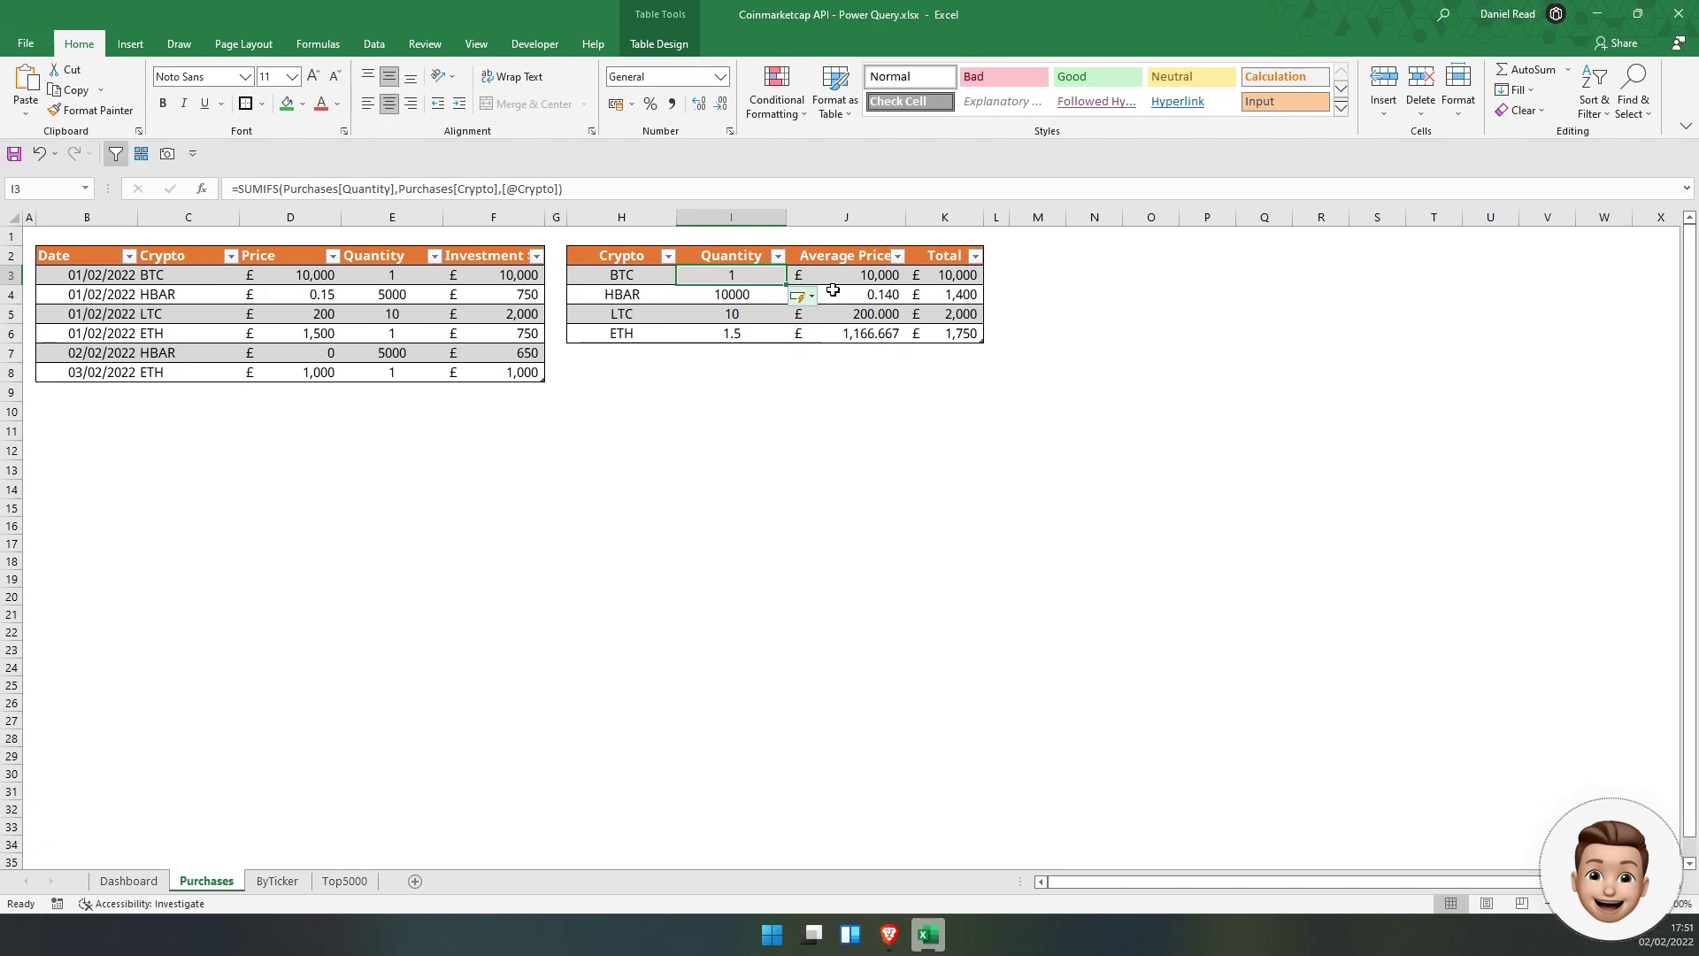
Add a new row to the purchases table with the date 04/02/2022 and the crypto SOL
{"action": "left_click", "coordinate": [112, 399]}
{"action": "type", "text": "04."}
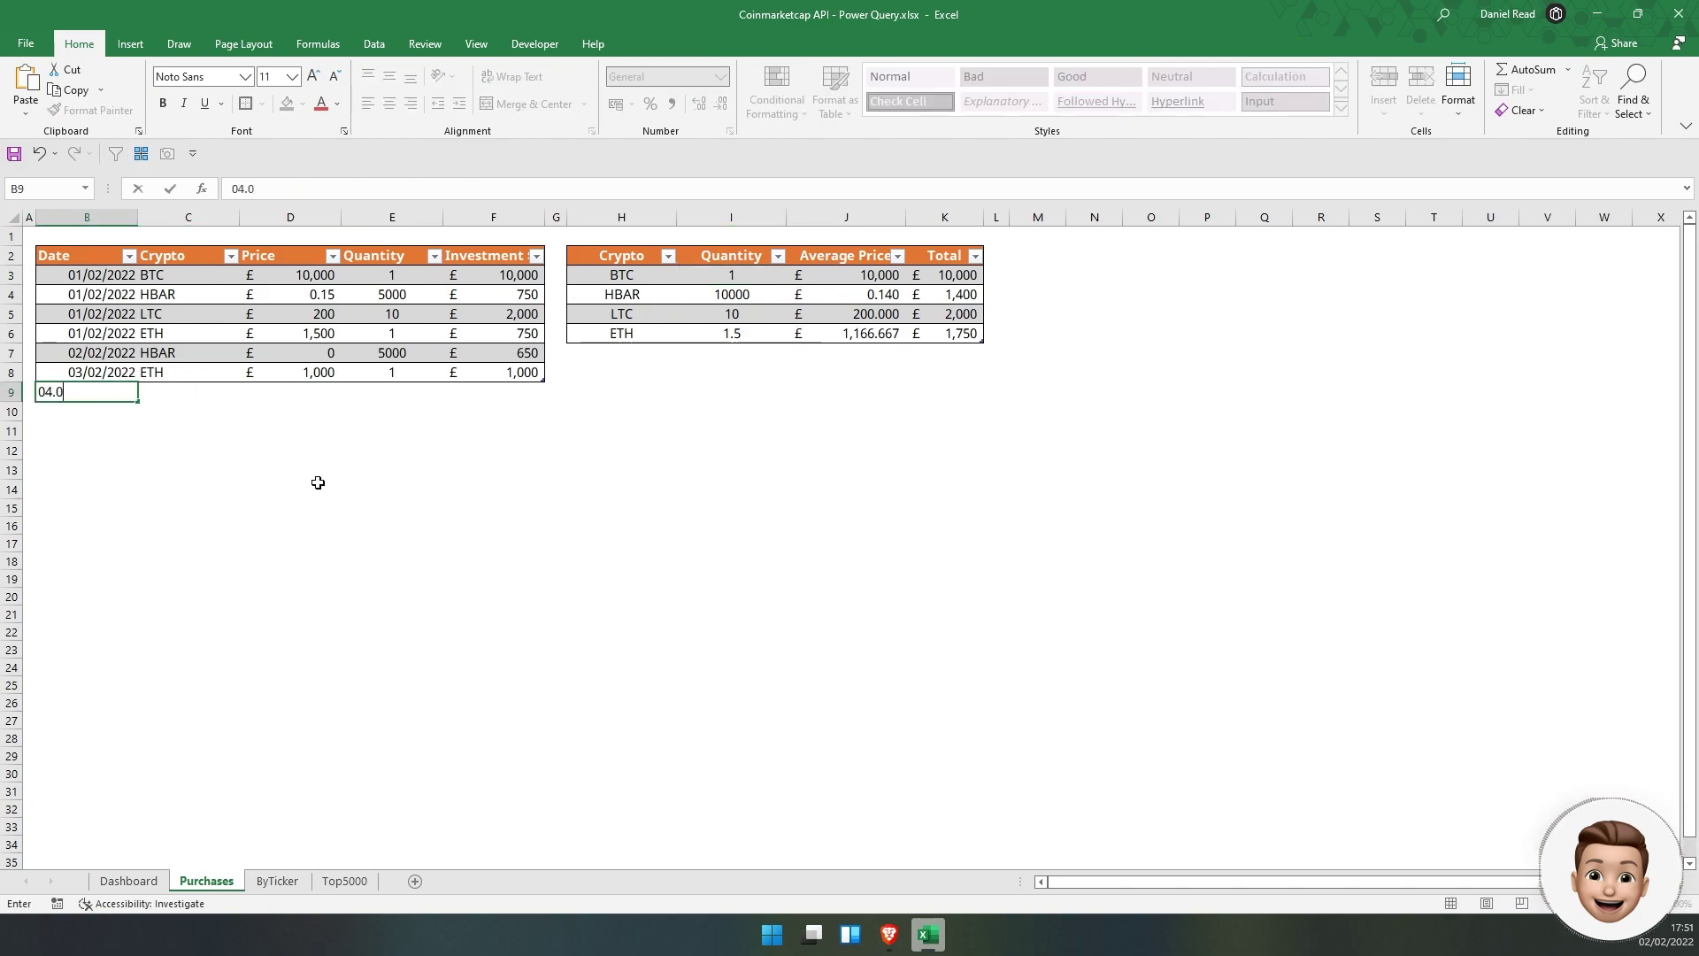
{"action": "type", "text": "02/2022"}
{"action": "key", "text": "Tab"}
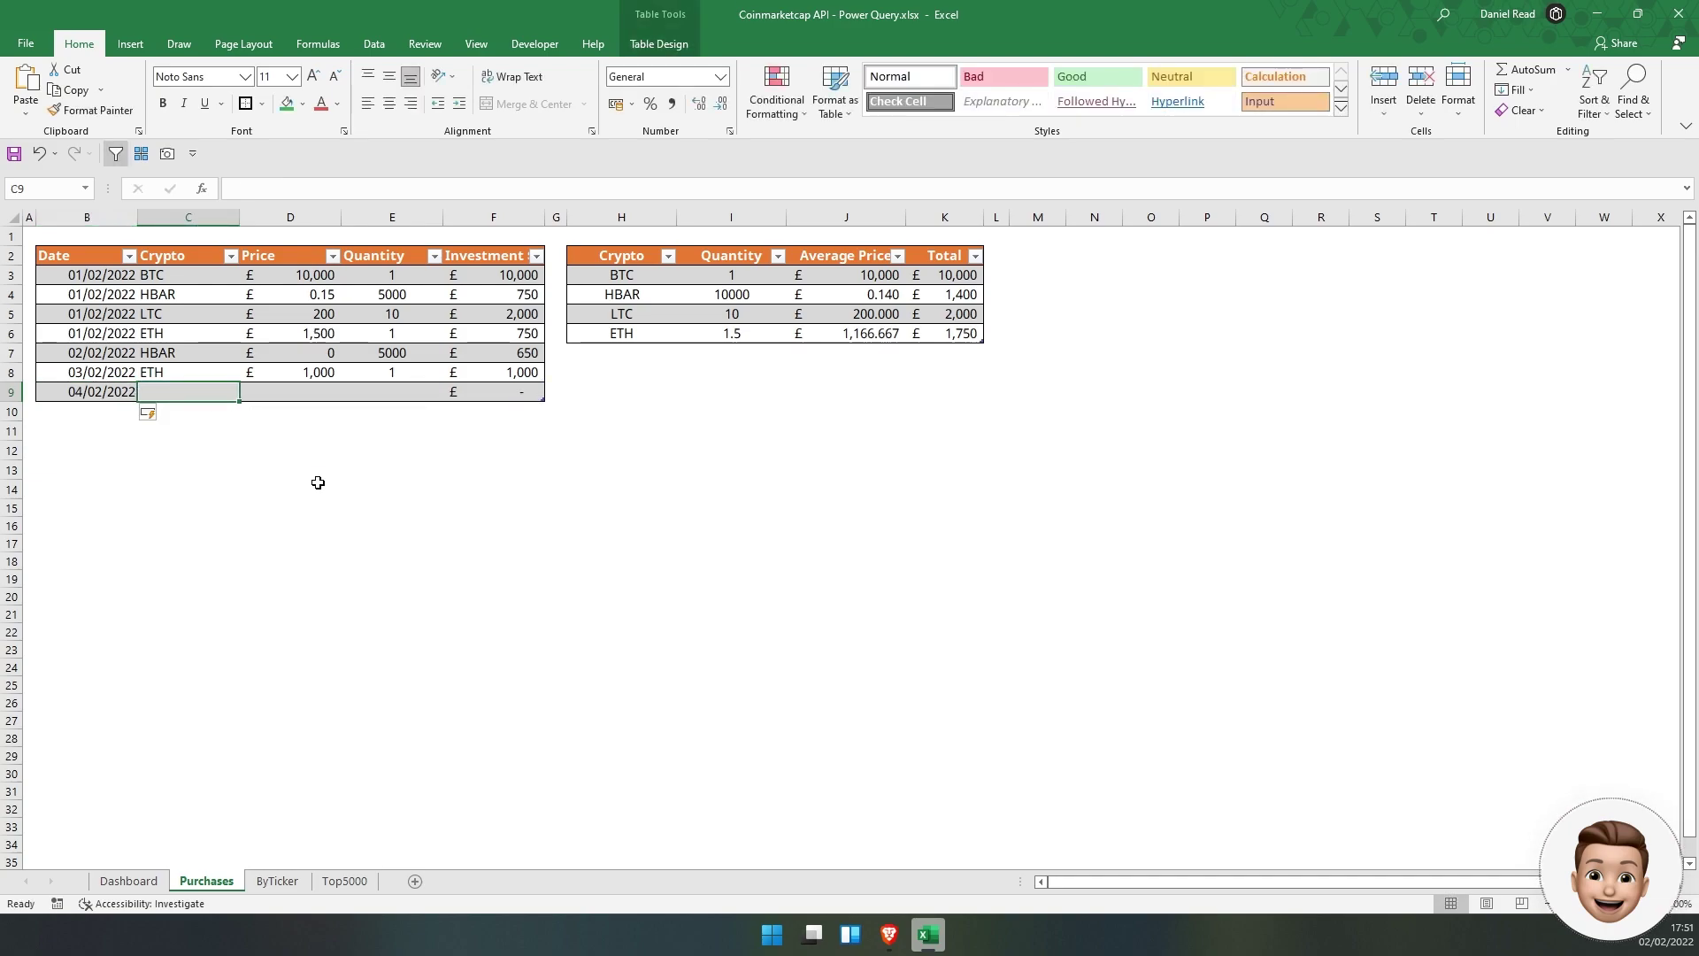
{"action": "type", "text": "SOL"}
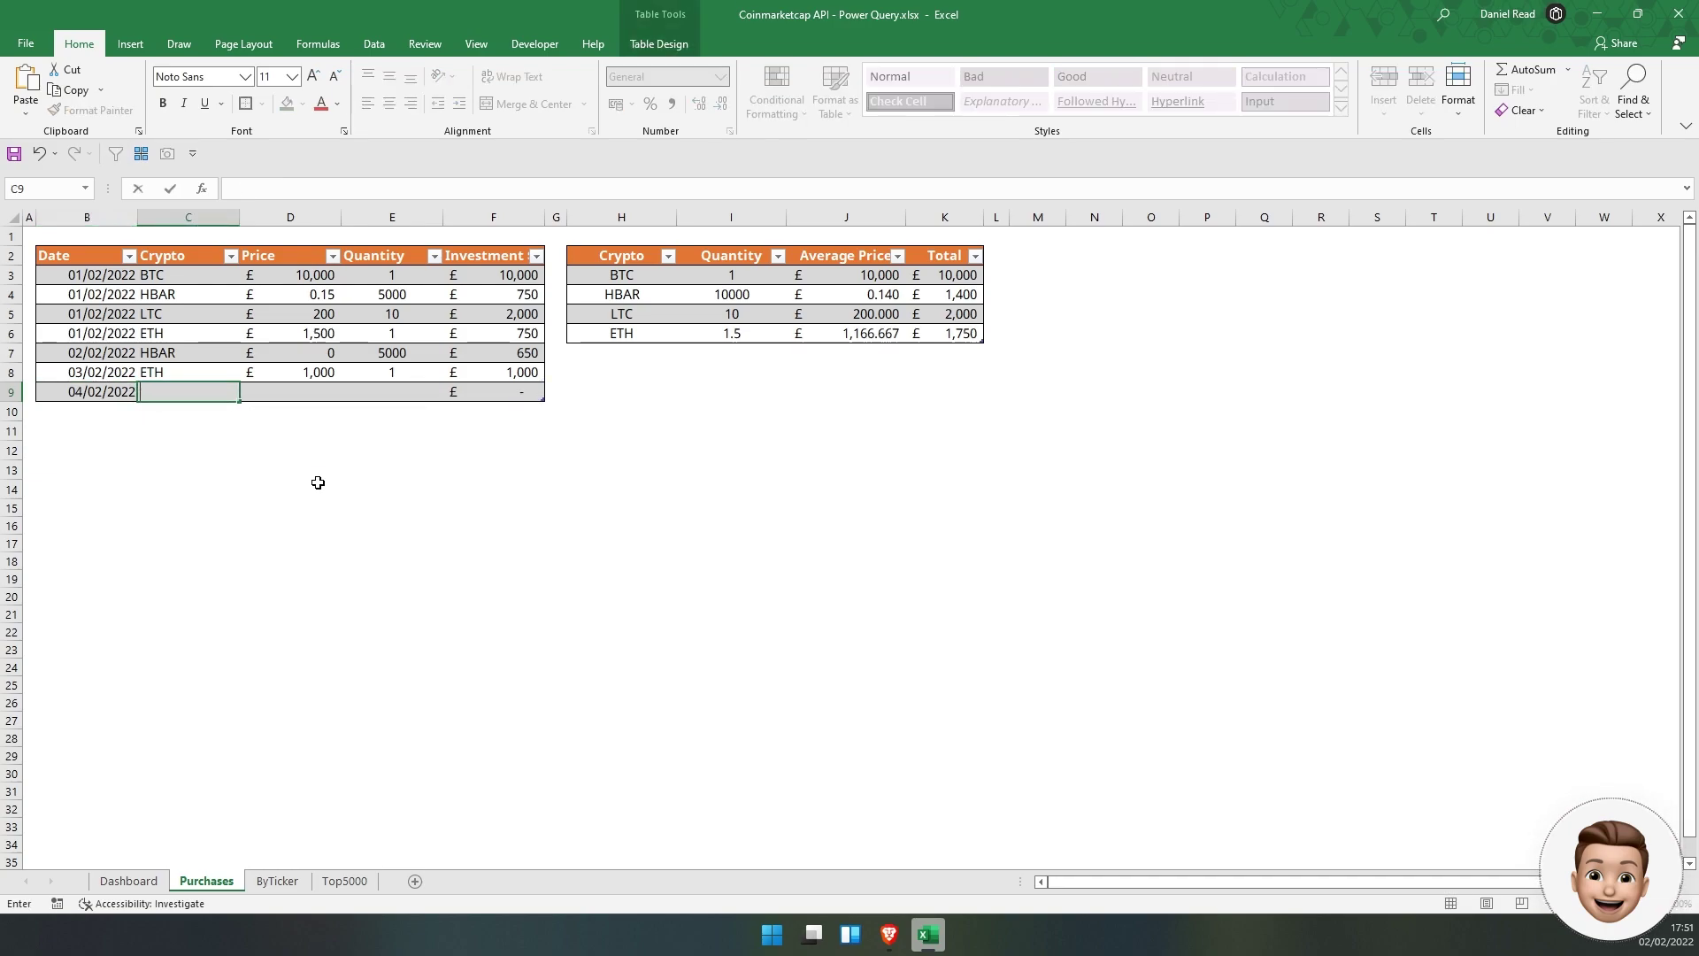
{"action": "type", "text": "OL"}
{"action": "key", "text": "Tab"}
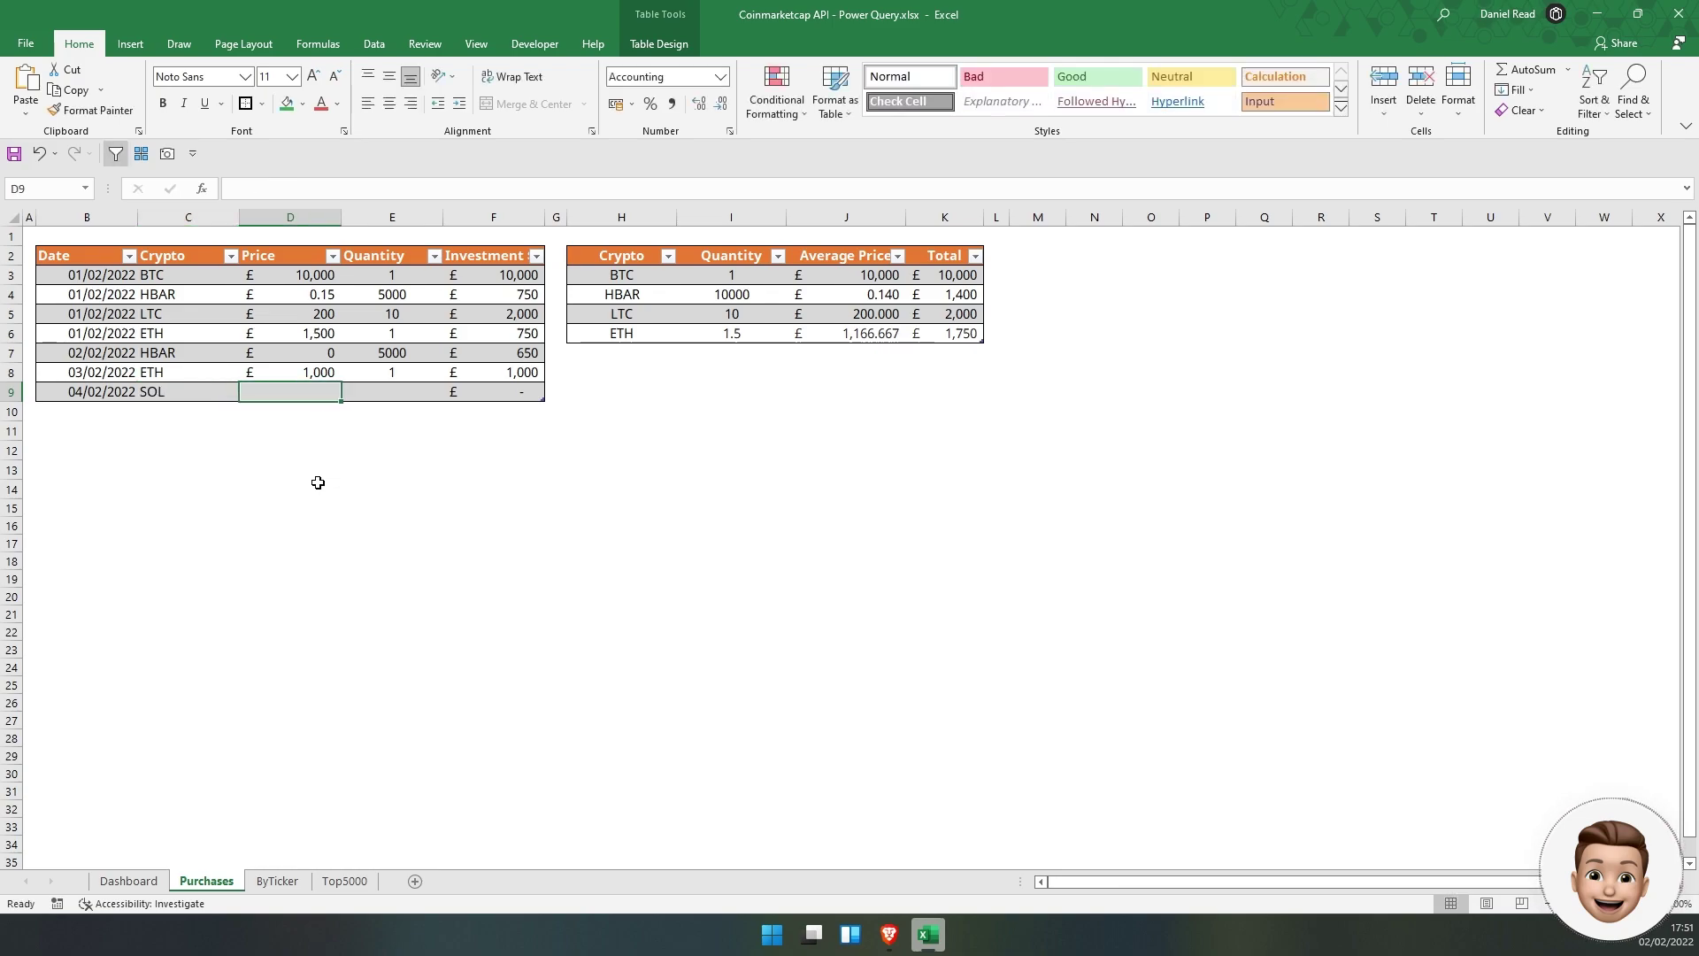
Set the SOL purchase's price to 75 and its quantity to 5
{"action": "type", "text": "100"}
{"action": "key", "text": "BackSpace"}
{"action": "key", "text": "BackSpace"}
{"action": "key", "text": "BackSpace"}
{"action": "type", "text": "75"}
{"action": "key", "text": "Tab"}
{"action": "type", "text": "1"}
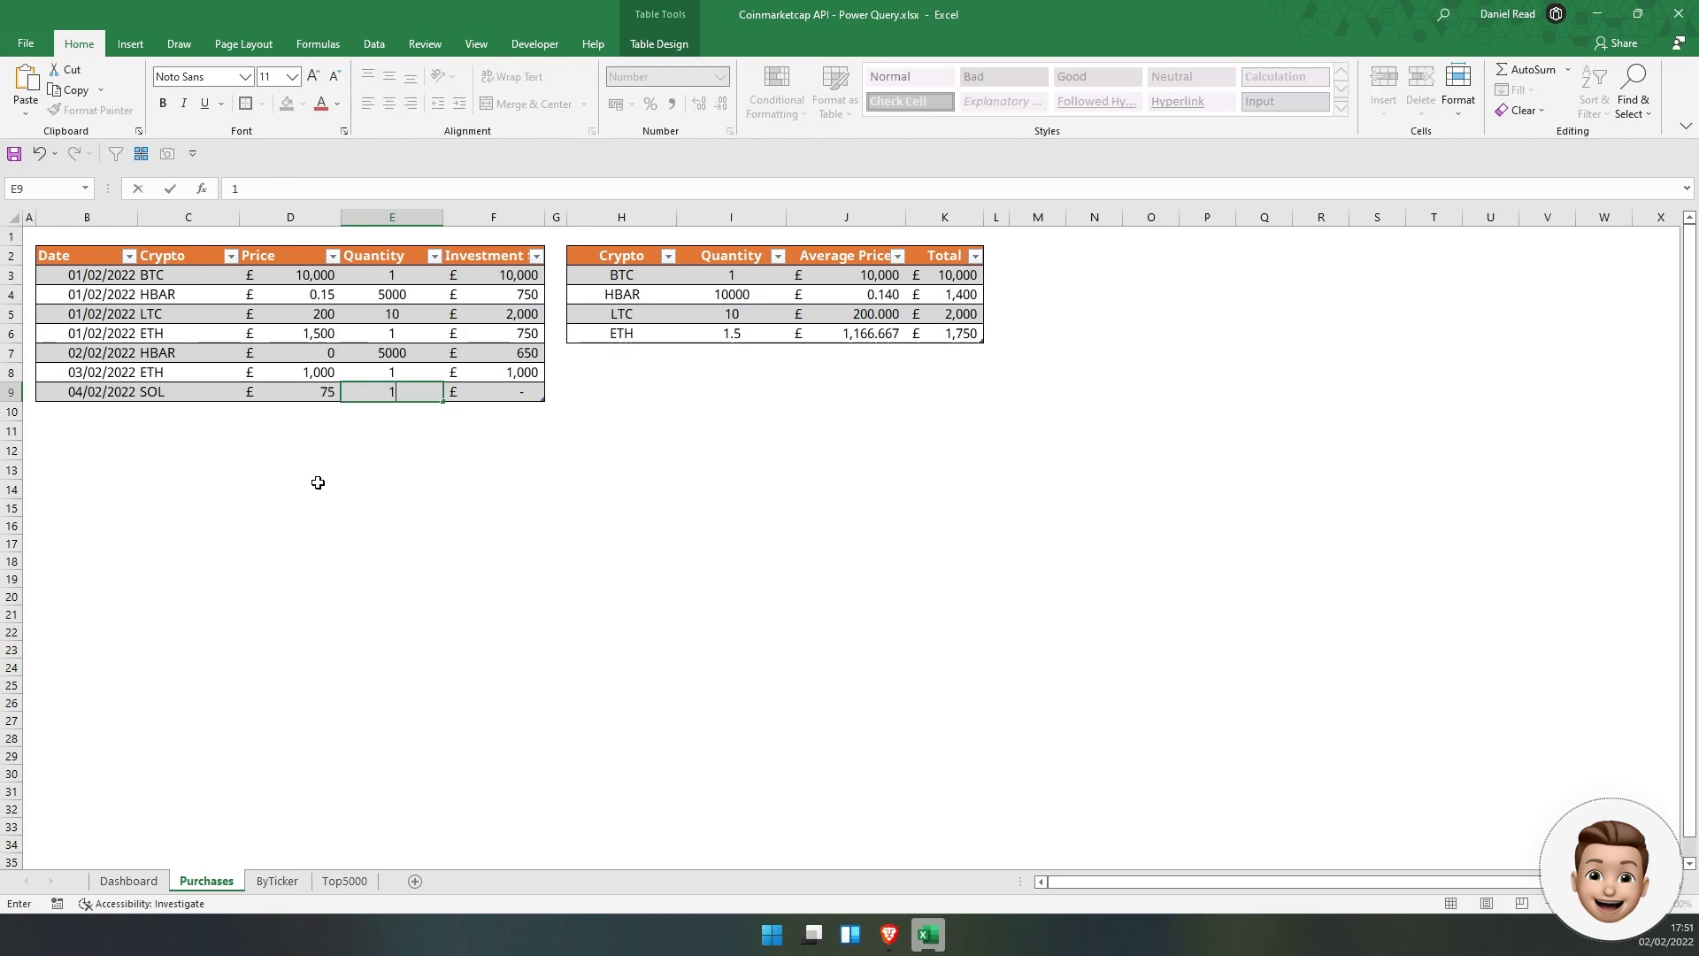
{"action": "type", "text": "5"}
{"action": "key", "text": "Tab"}
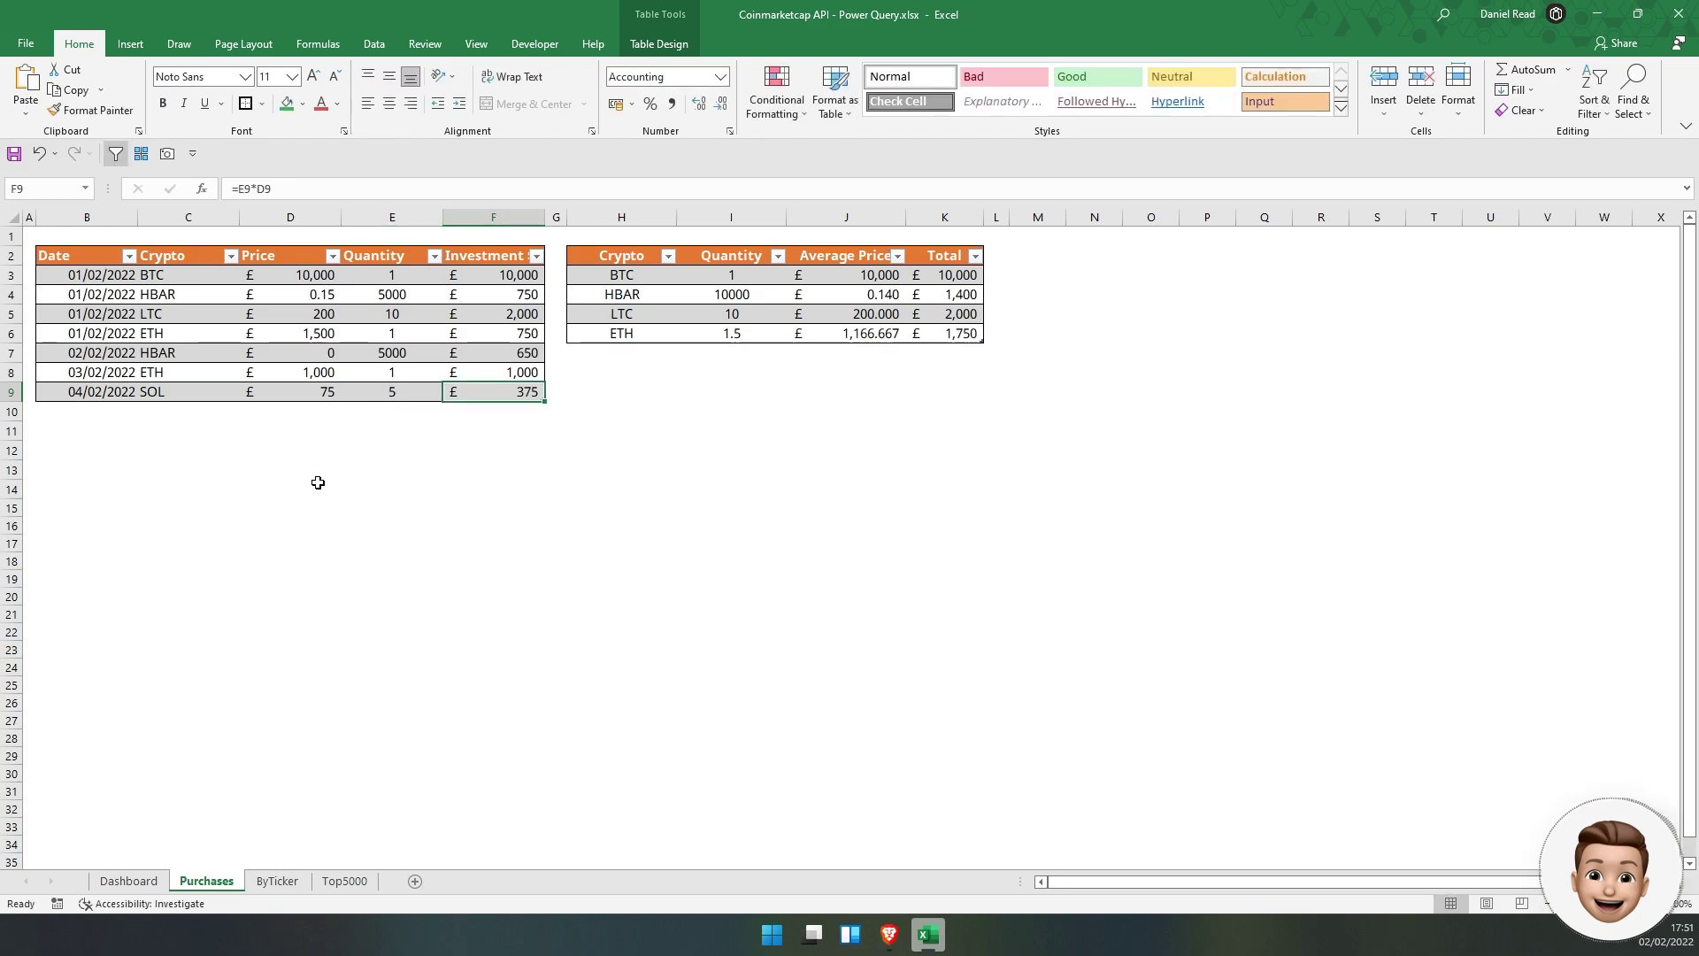
Add SOL as a new row at the end of the summary table's Crypto column
{"action": "left_click", "coordinate": [613, 354]}
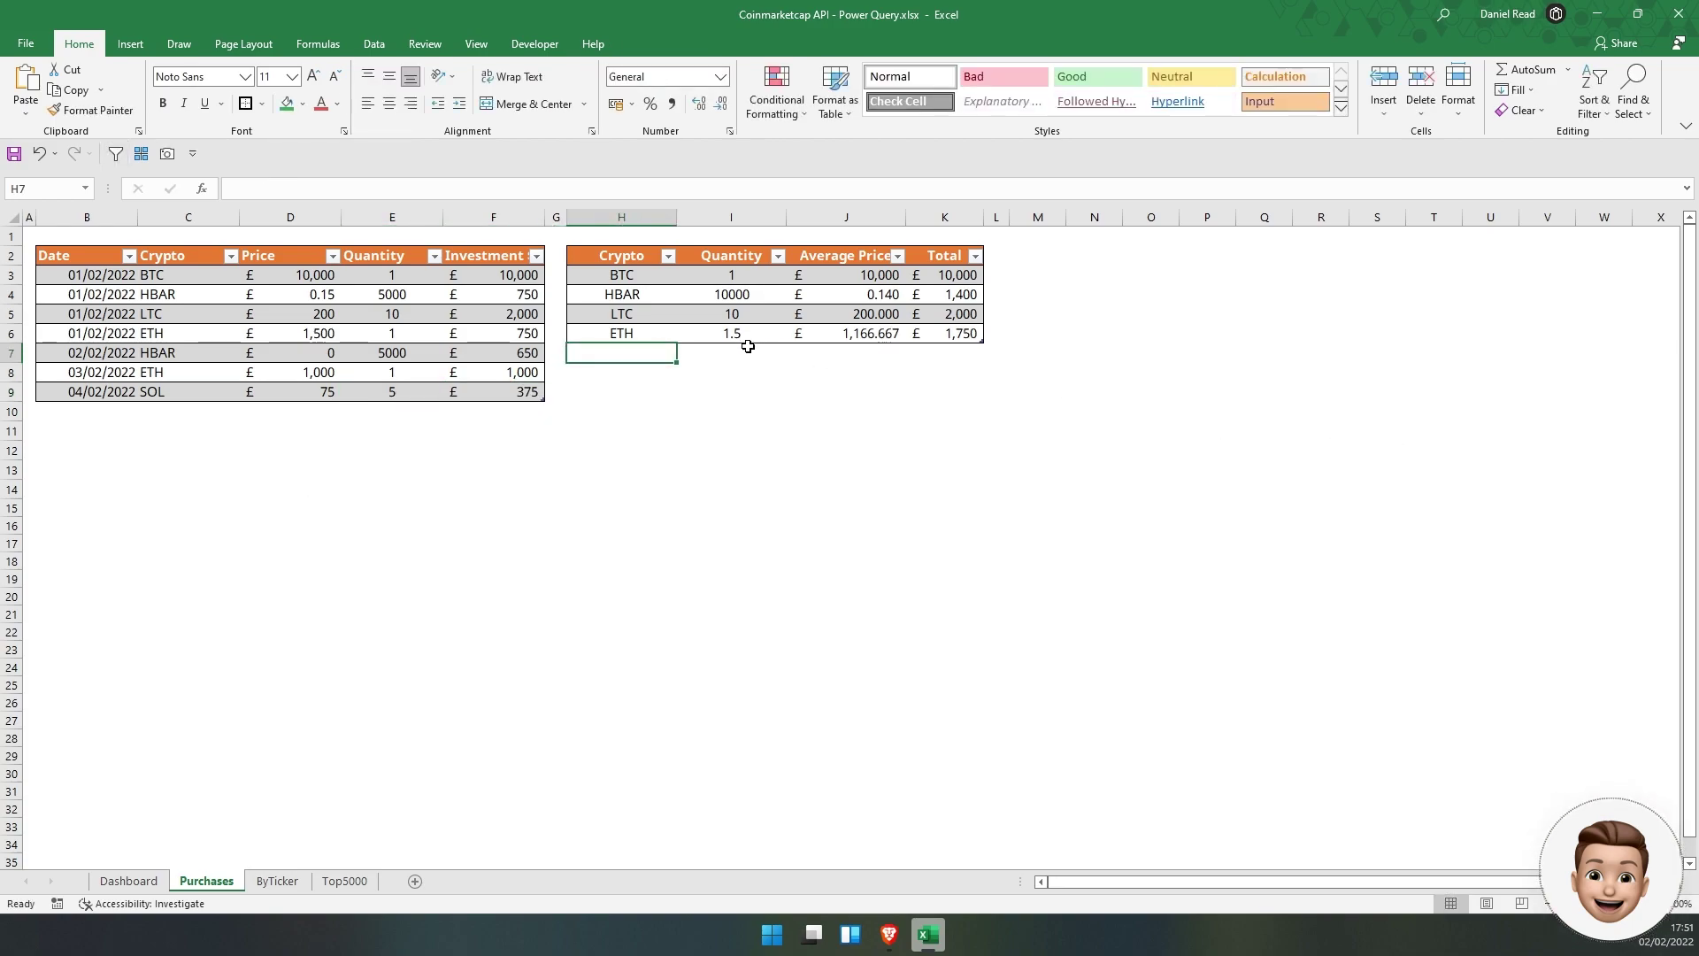
{"action": "left_click", "coordinate": [622, 321]}
{"action": "left_click", "coordinate": [623, 329]}
{"action": "left_click", "coordinate": [653, 353]}
{"action": "type", "text": "SOl"}
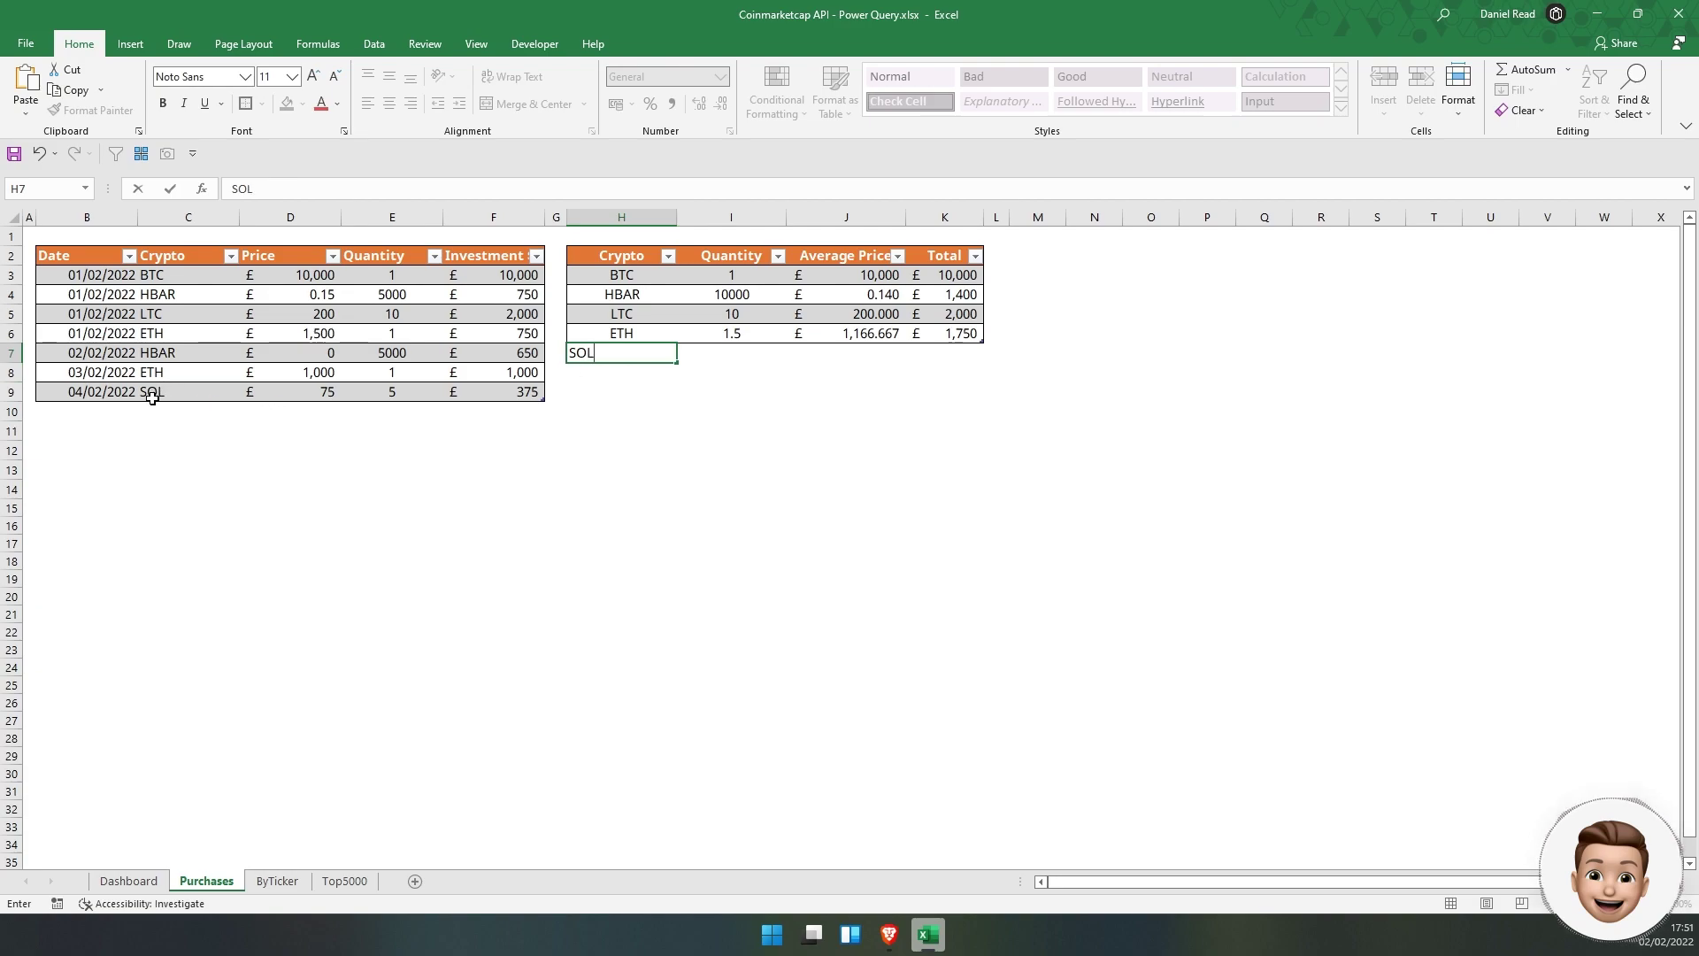
{"action": "key", "text": "Return"}
Examine the SUMIFS formulas in the SOL row's Quantity and Average Price cells of the summary table
{"action": "left_click", "coordinate": [767, 354]}
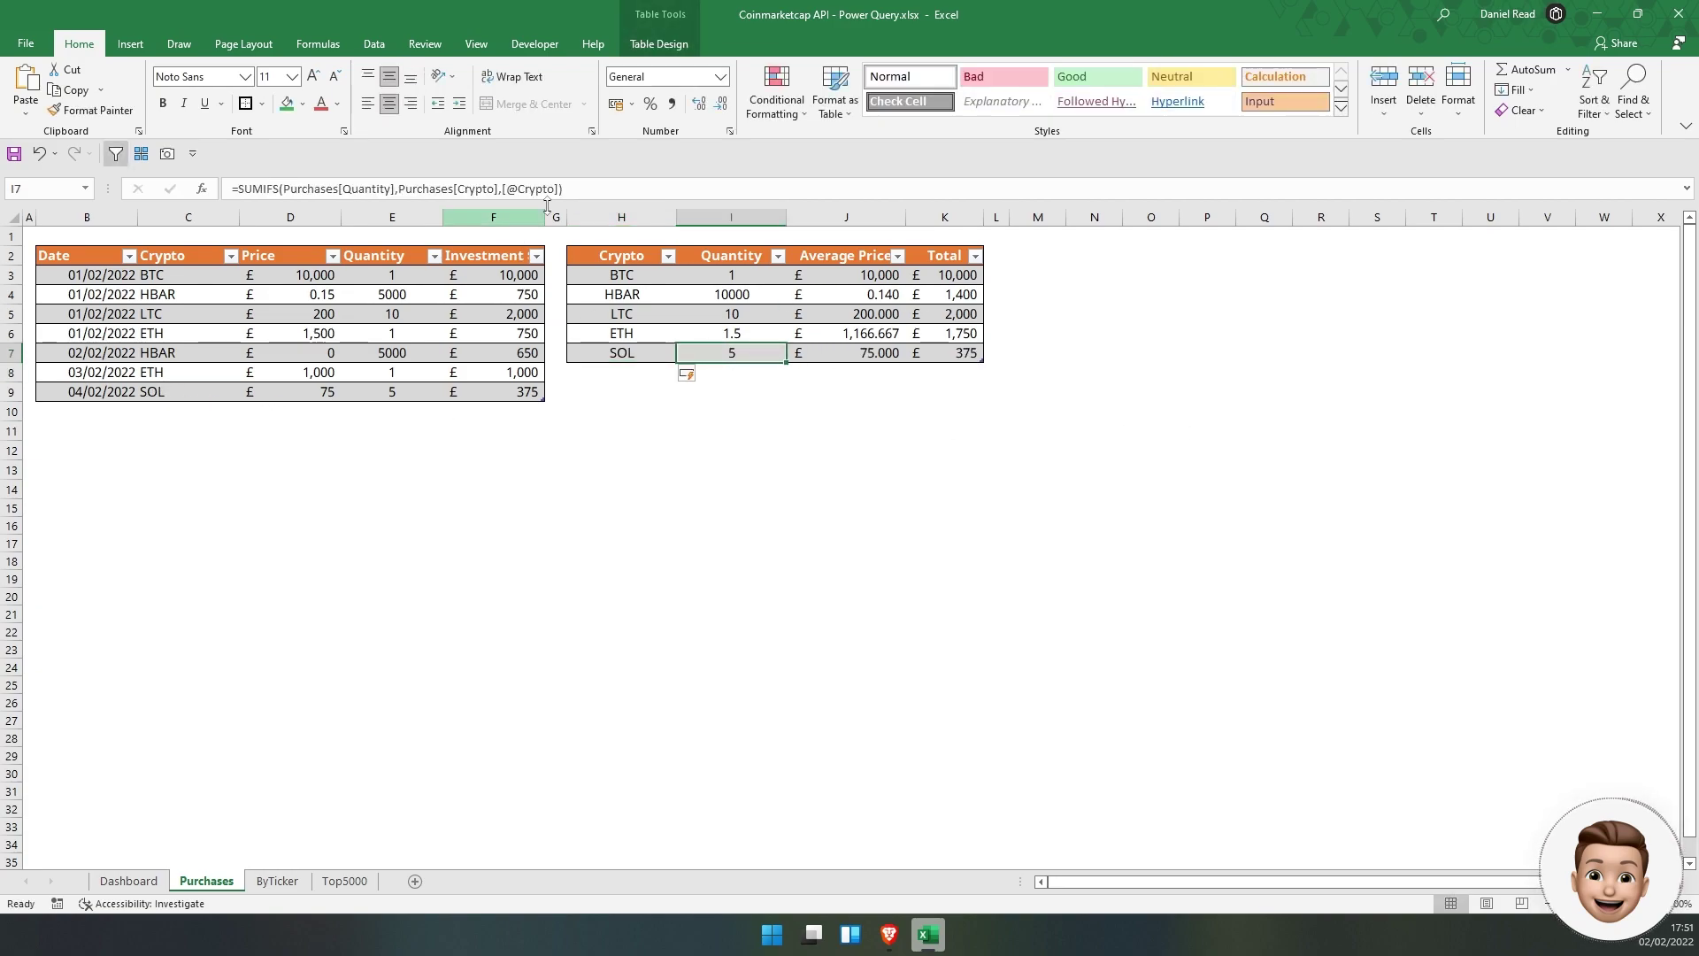
{"action": "left_click", "coordinate": [569, 189]}
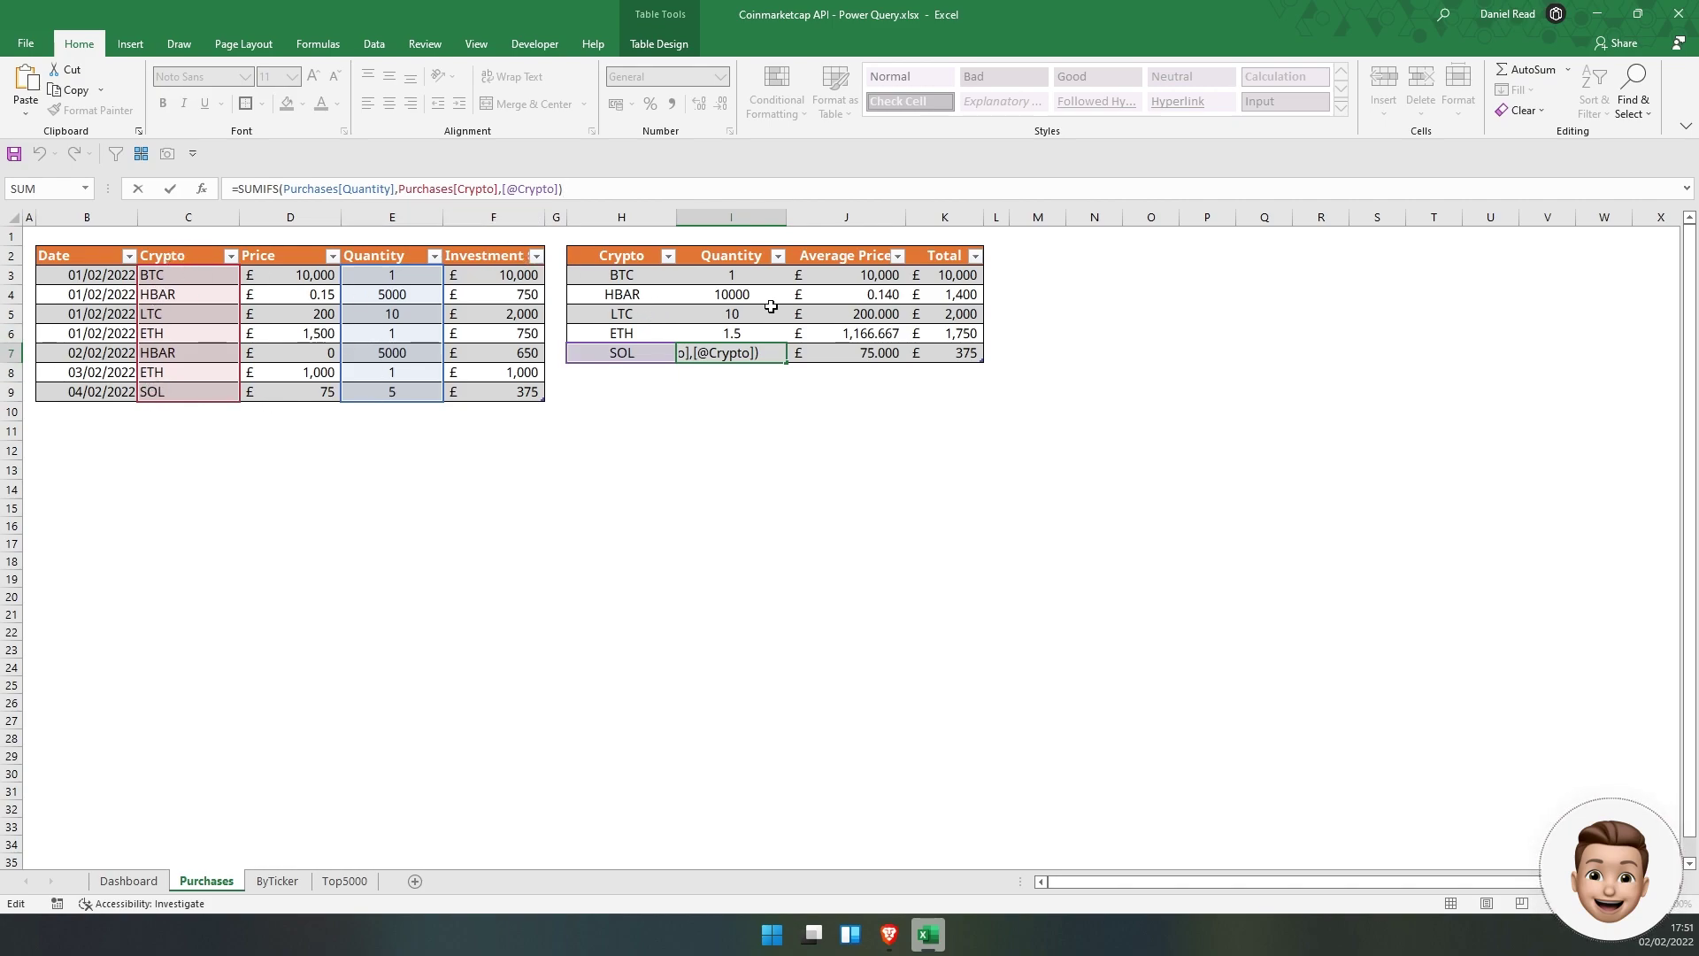
{"action": "left_click", "coordinate": [839, 360]}
{"action": "left_click", "coordinate": [598, 191]}
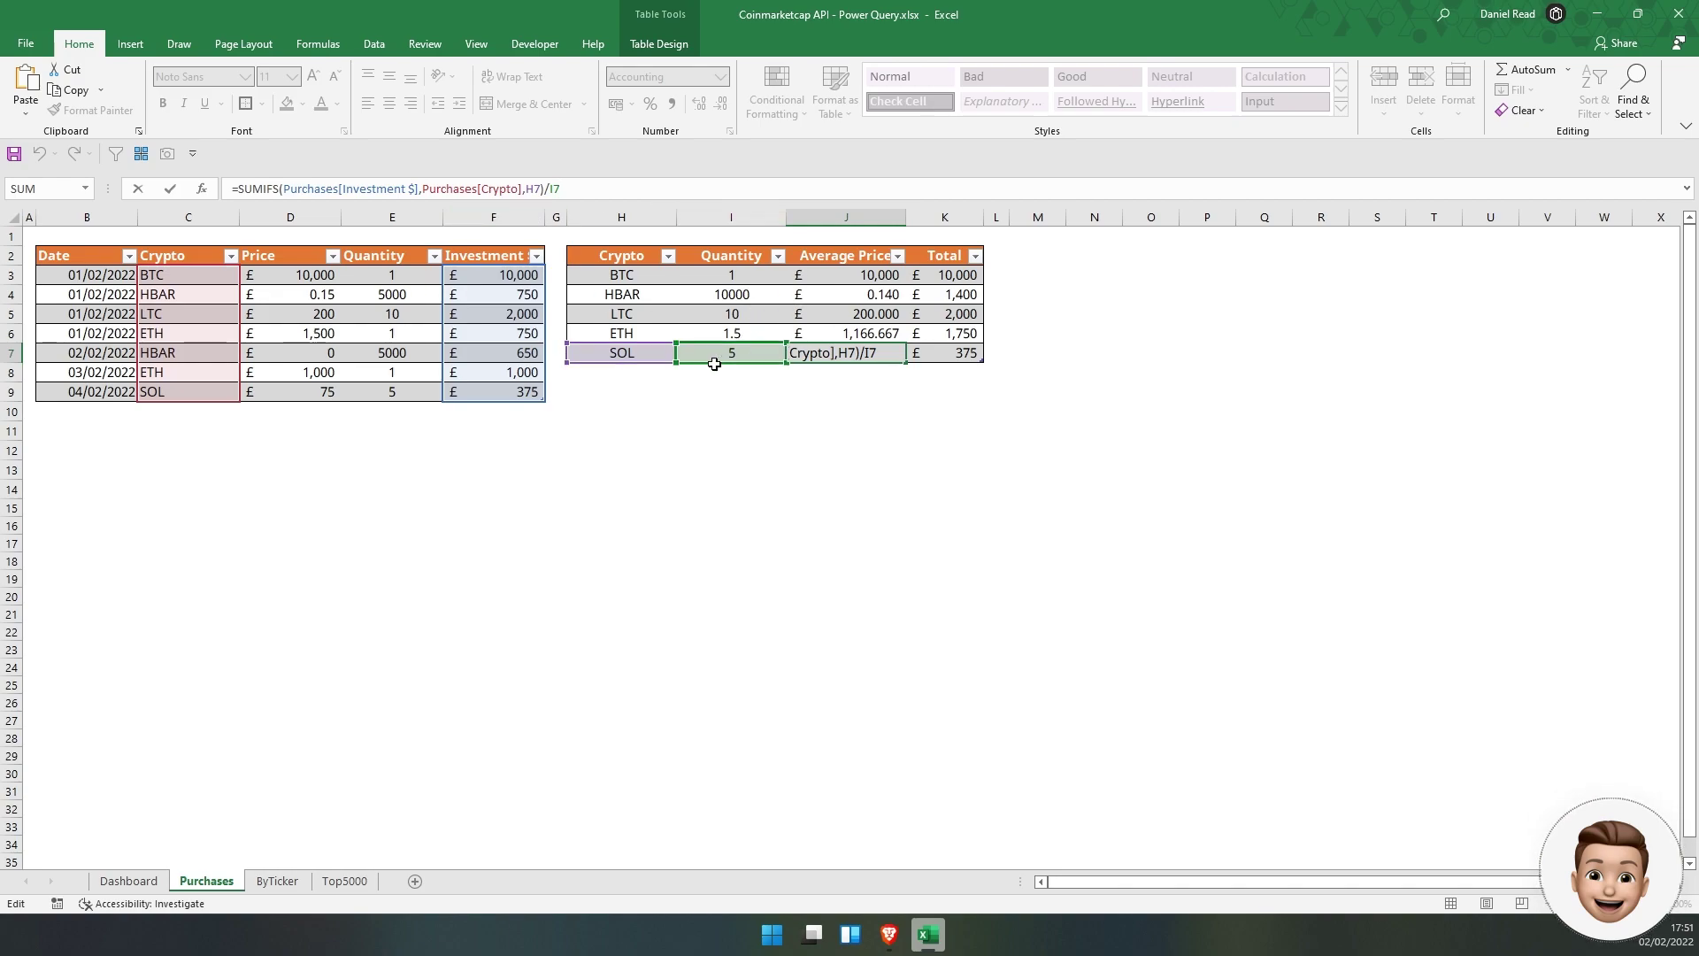
{"action": "left_click_drag", "start_coordinate": [242, 192], "coordinate": [298, 190]}
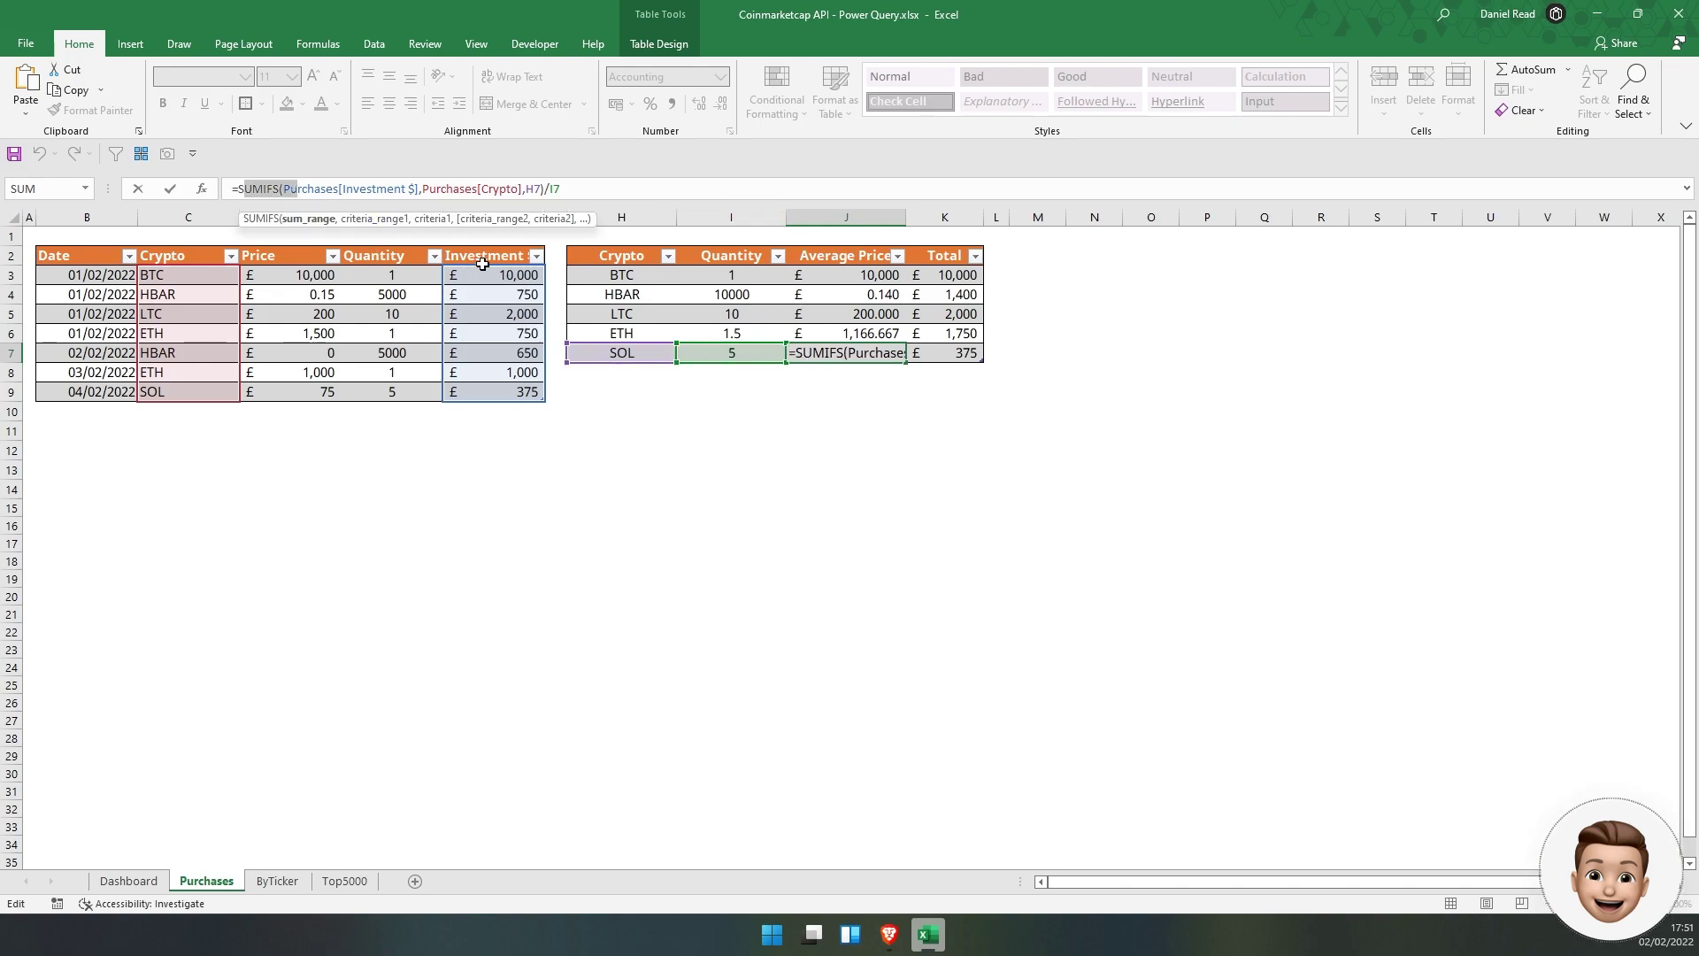
{"action": "left_click_drag", "start_coordinate": [423, 190], "coordinate": [542, 189]}
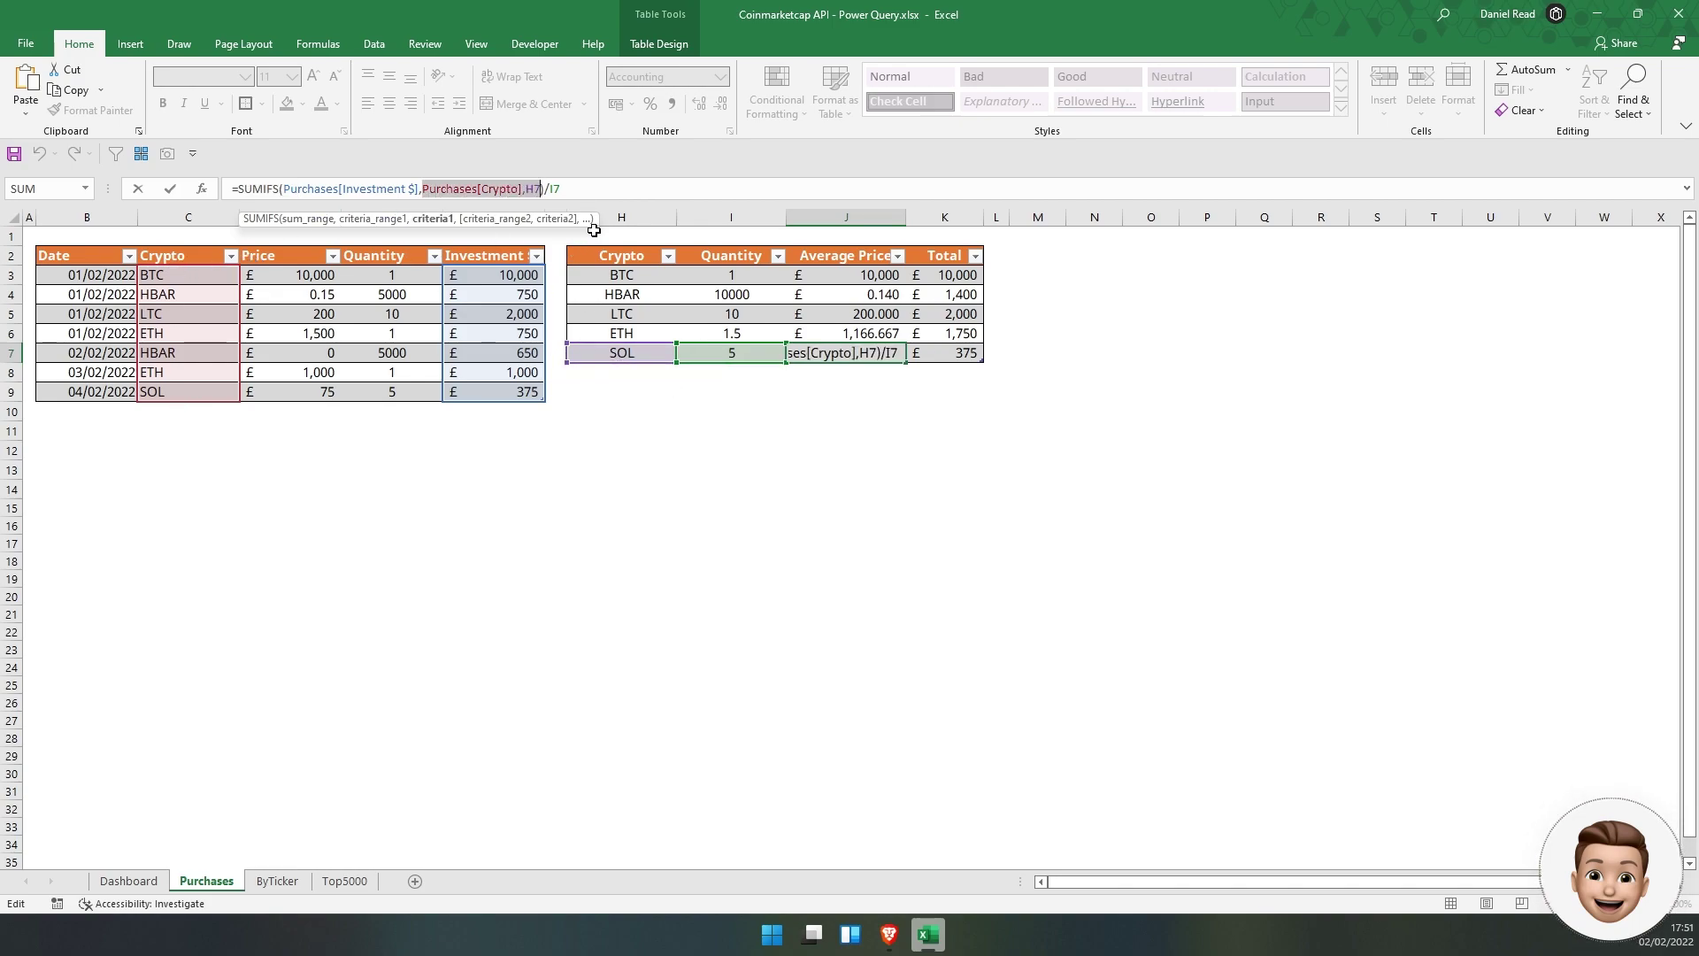
{"action": "left_click", "coordinate": [543, 192]}
{"action": "key", "text": "Return"}
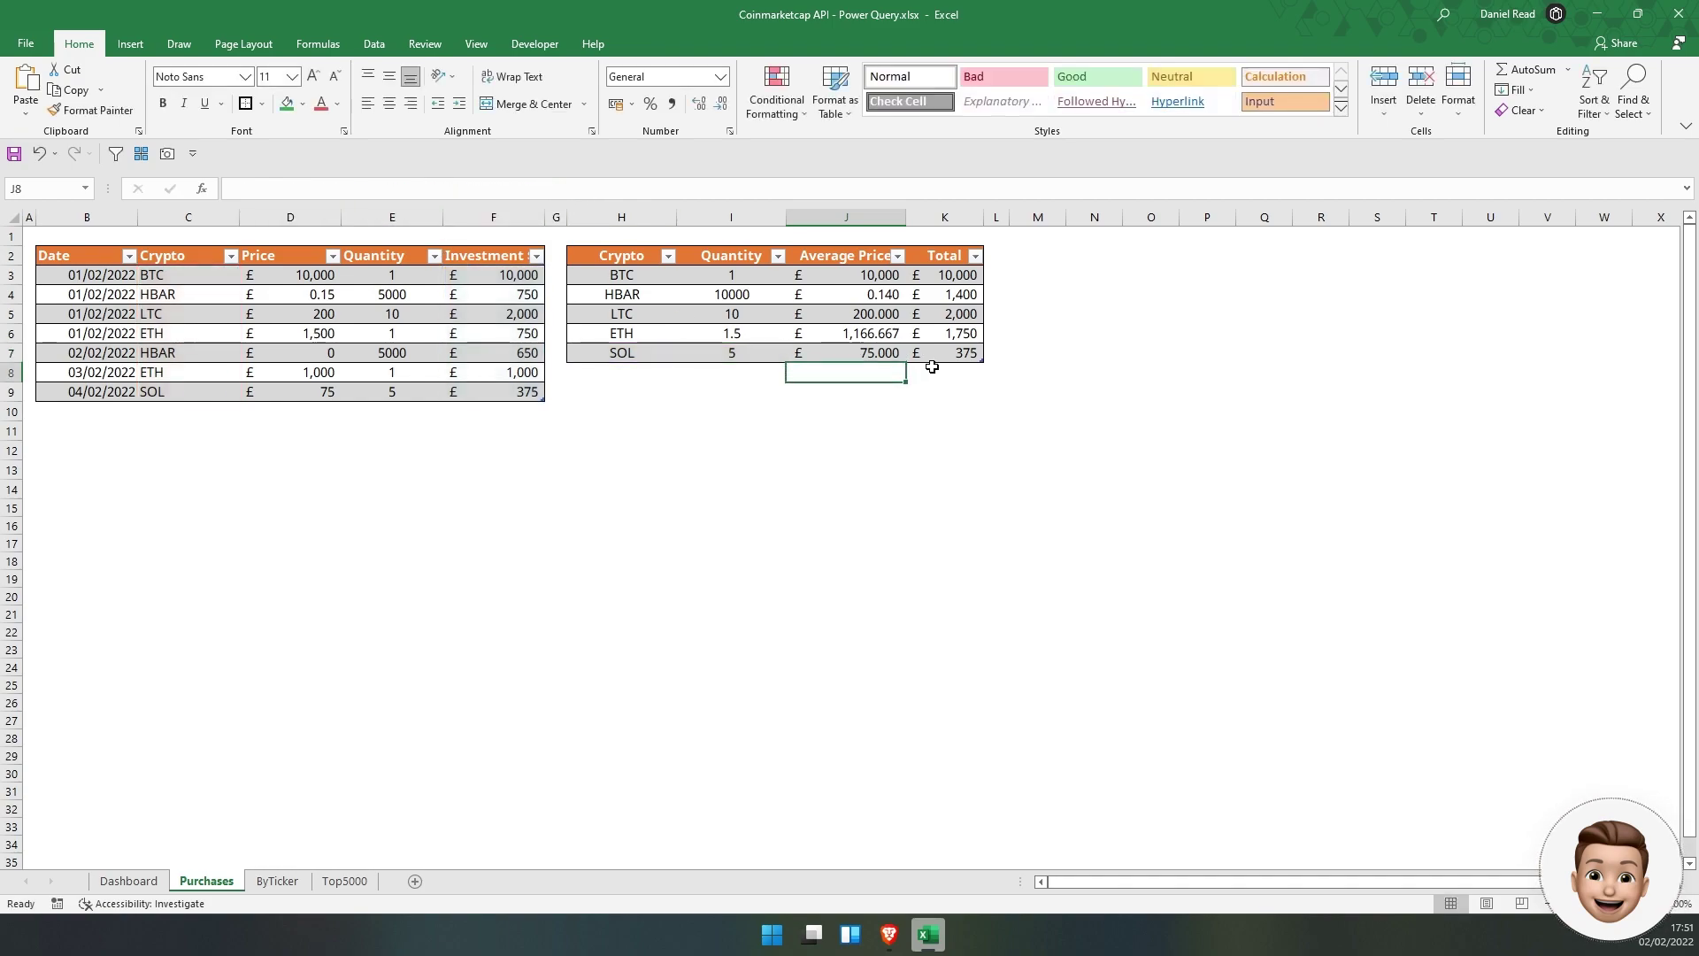
Examine the SUMIFS formula in the ETH row's Total cell of the summary table
{"action": "left_click", "coordinate": [929, 334]}
{"action": "key", "text": "F2"}
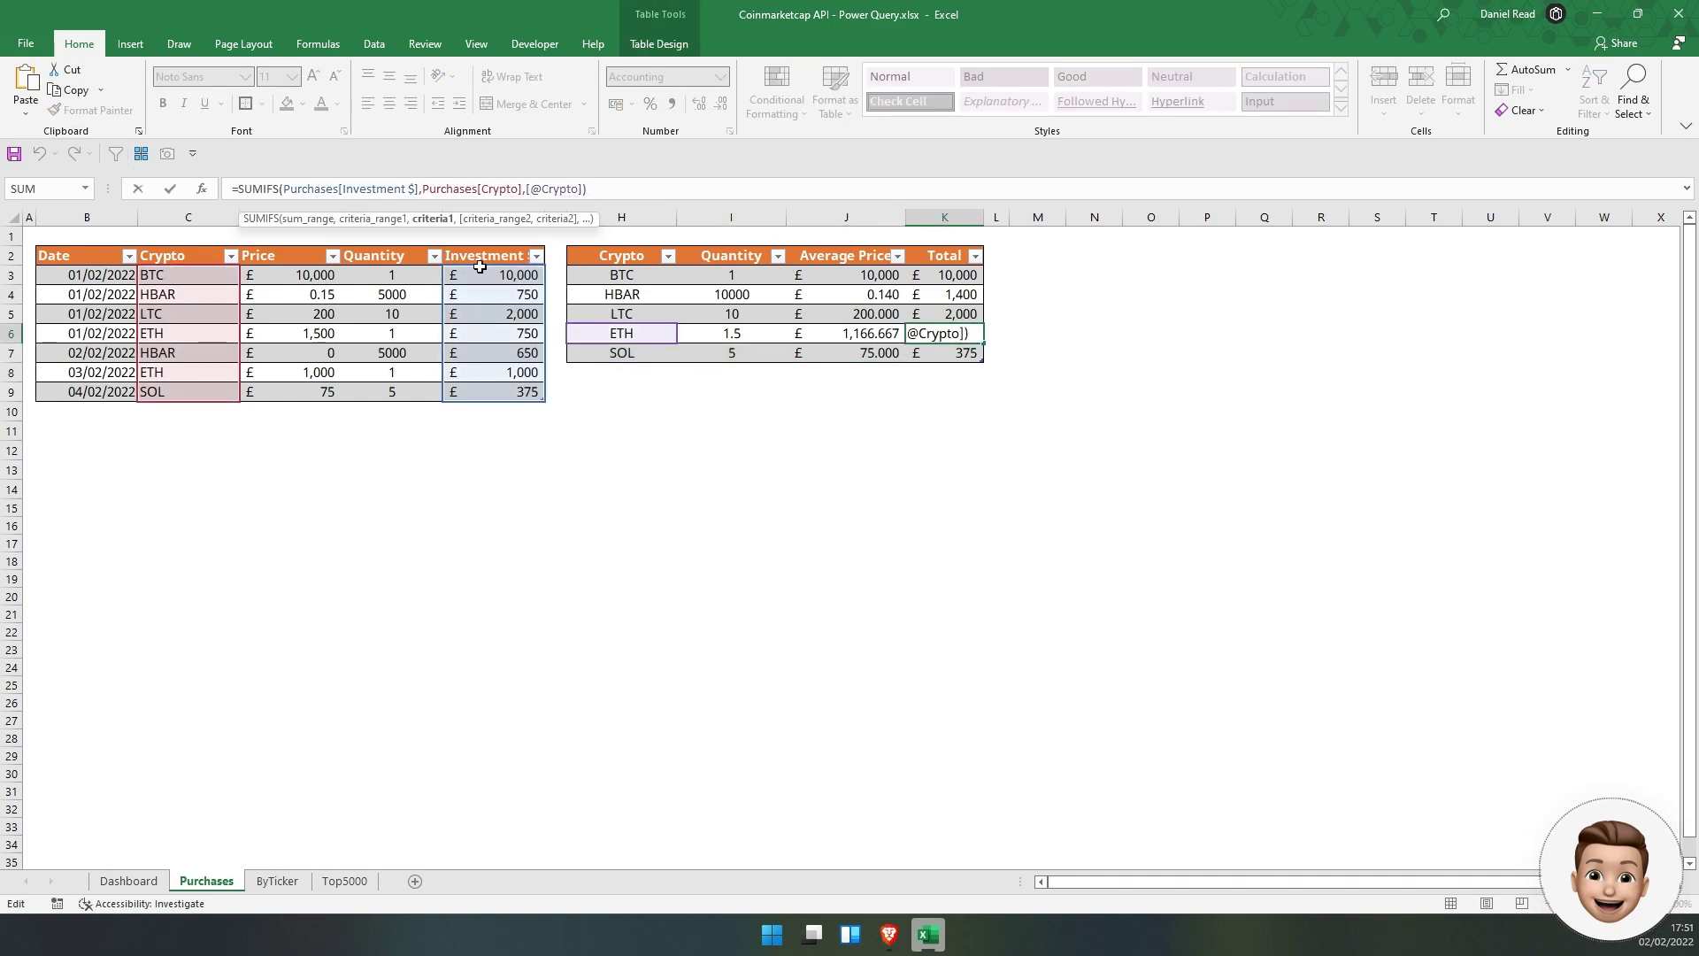
{"action": "double_click", "coordinate": [239, 188]}
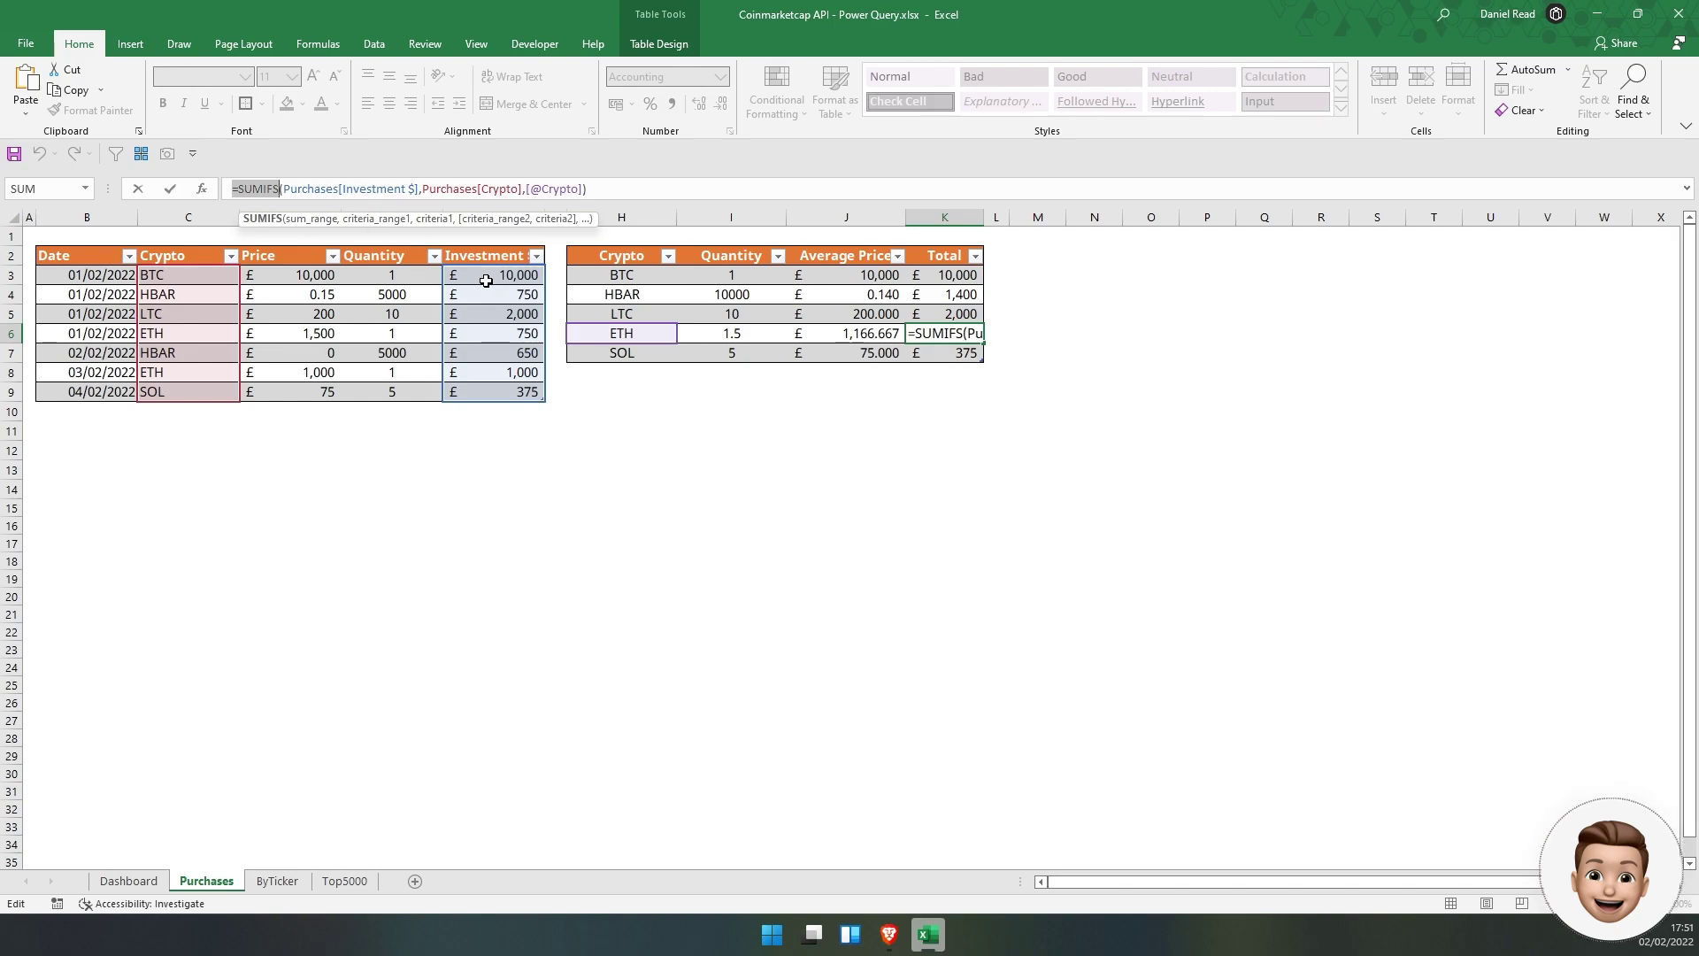
{"action": "left_click_drag", "start_coordinate": [428, 188], "coordinate": [576, 189]}
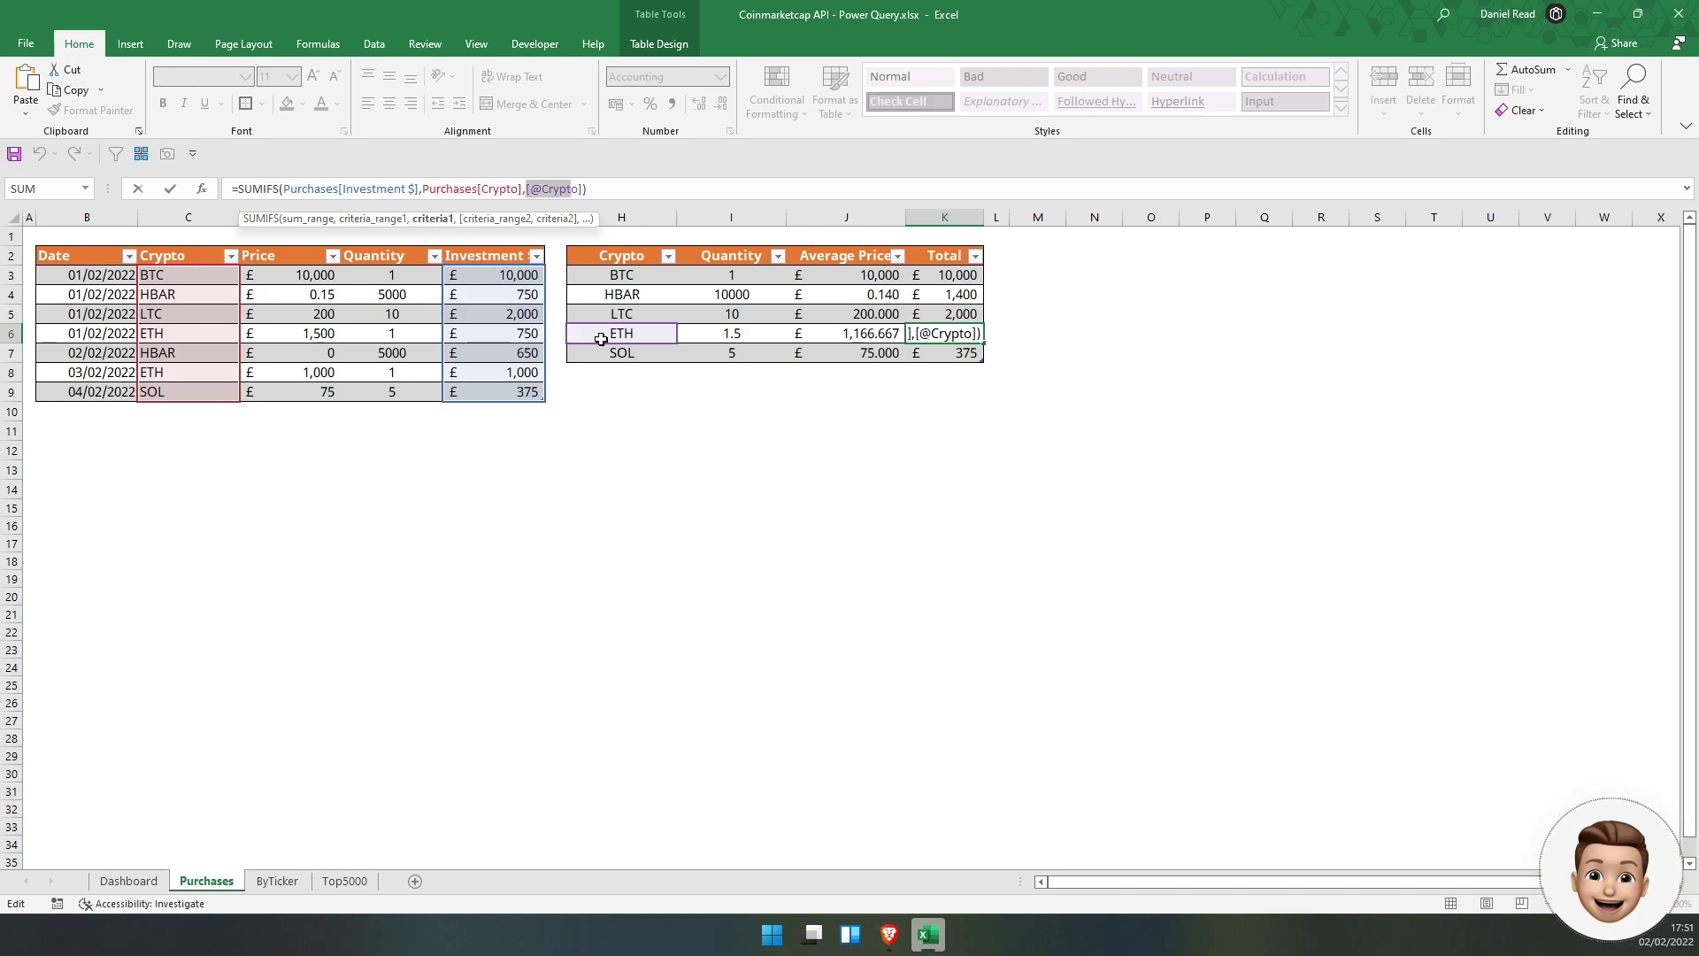
{"action": "key", "text": "Return"}
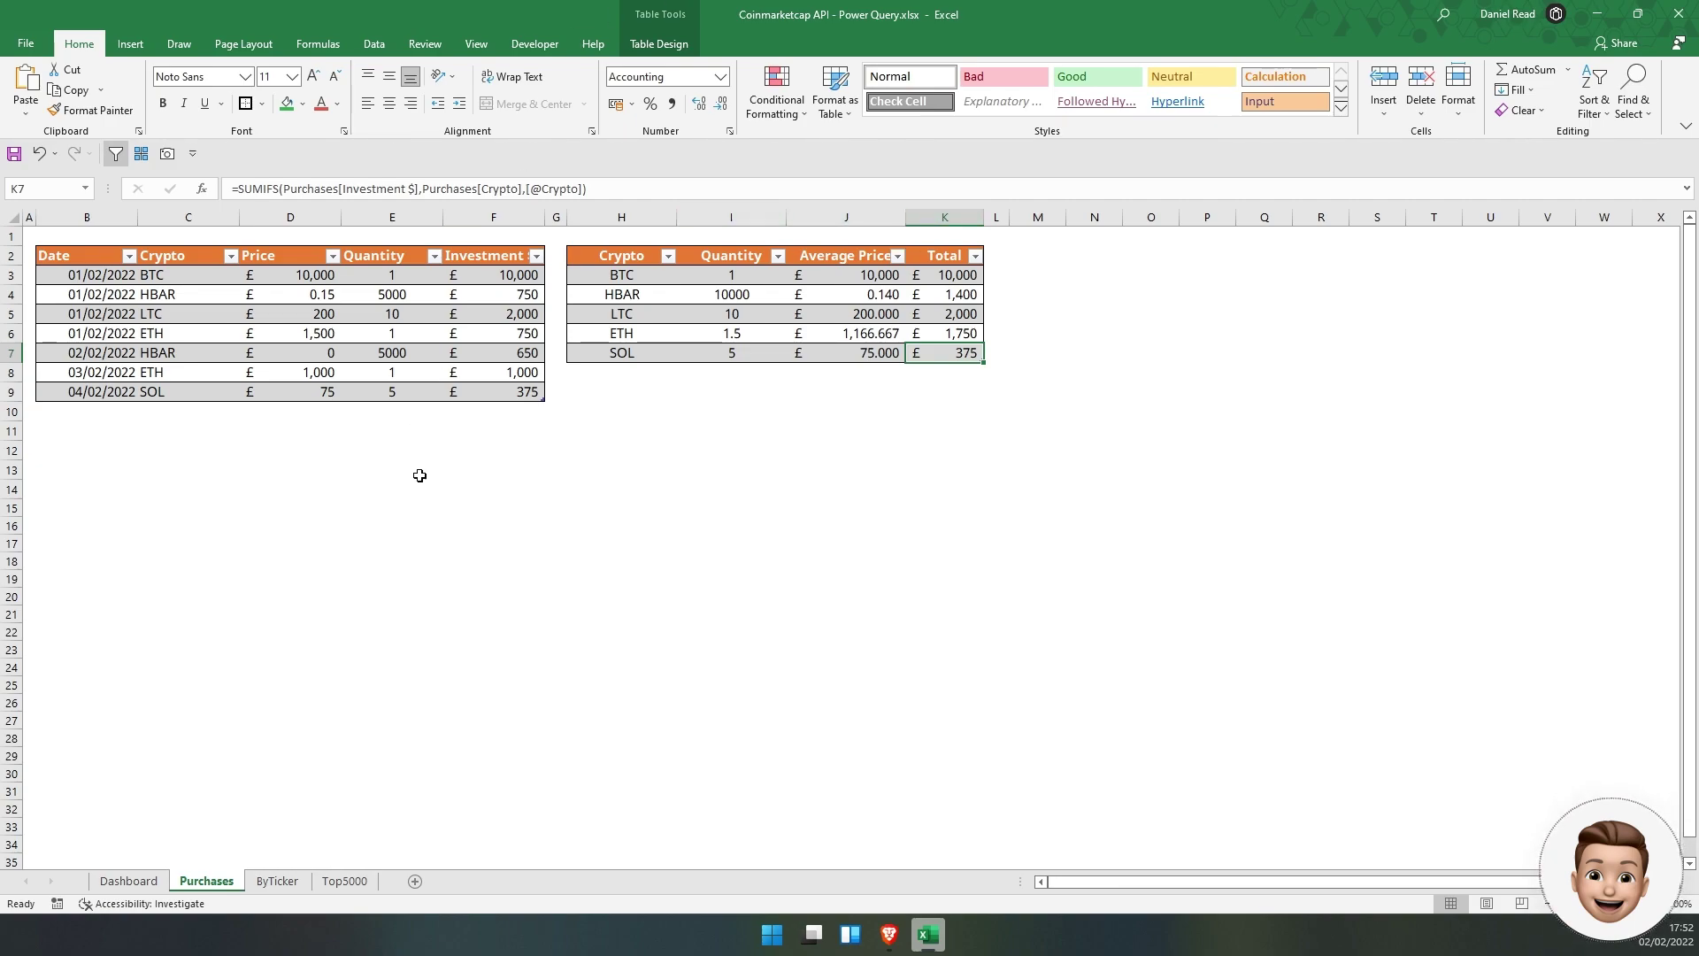
{"action": "left_click_drag", "start_coordinate": [605, 256], "coordinate": [965, 353]}
{"action": "left_click", "coordinate": [905, 559]}
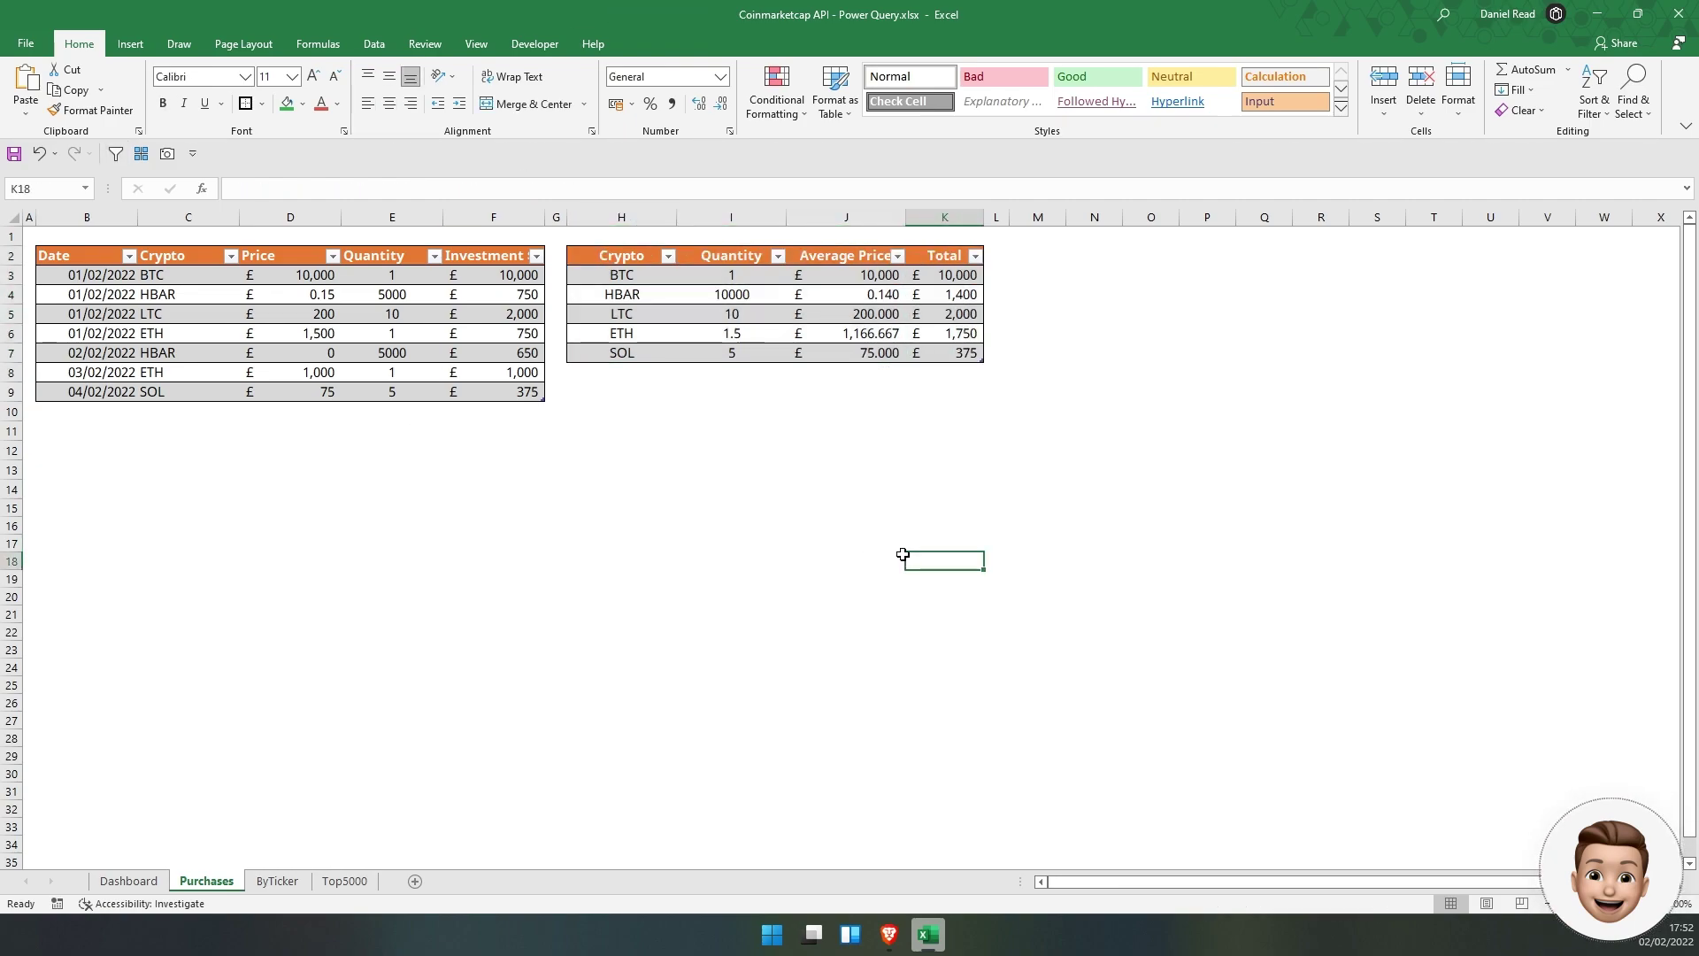
Examine the coin data returned for each ticker on the ByTicker sheet
{"action": "left_click", "coordinate": [276, 880]}
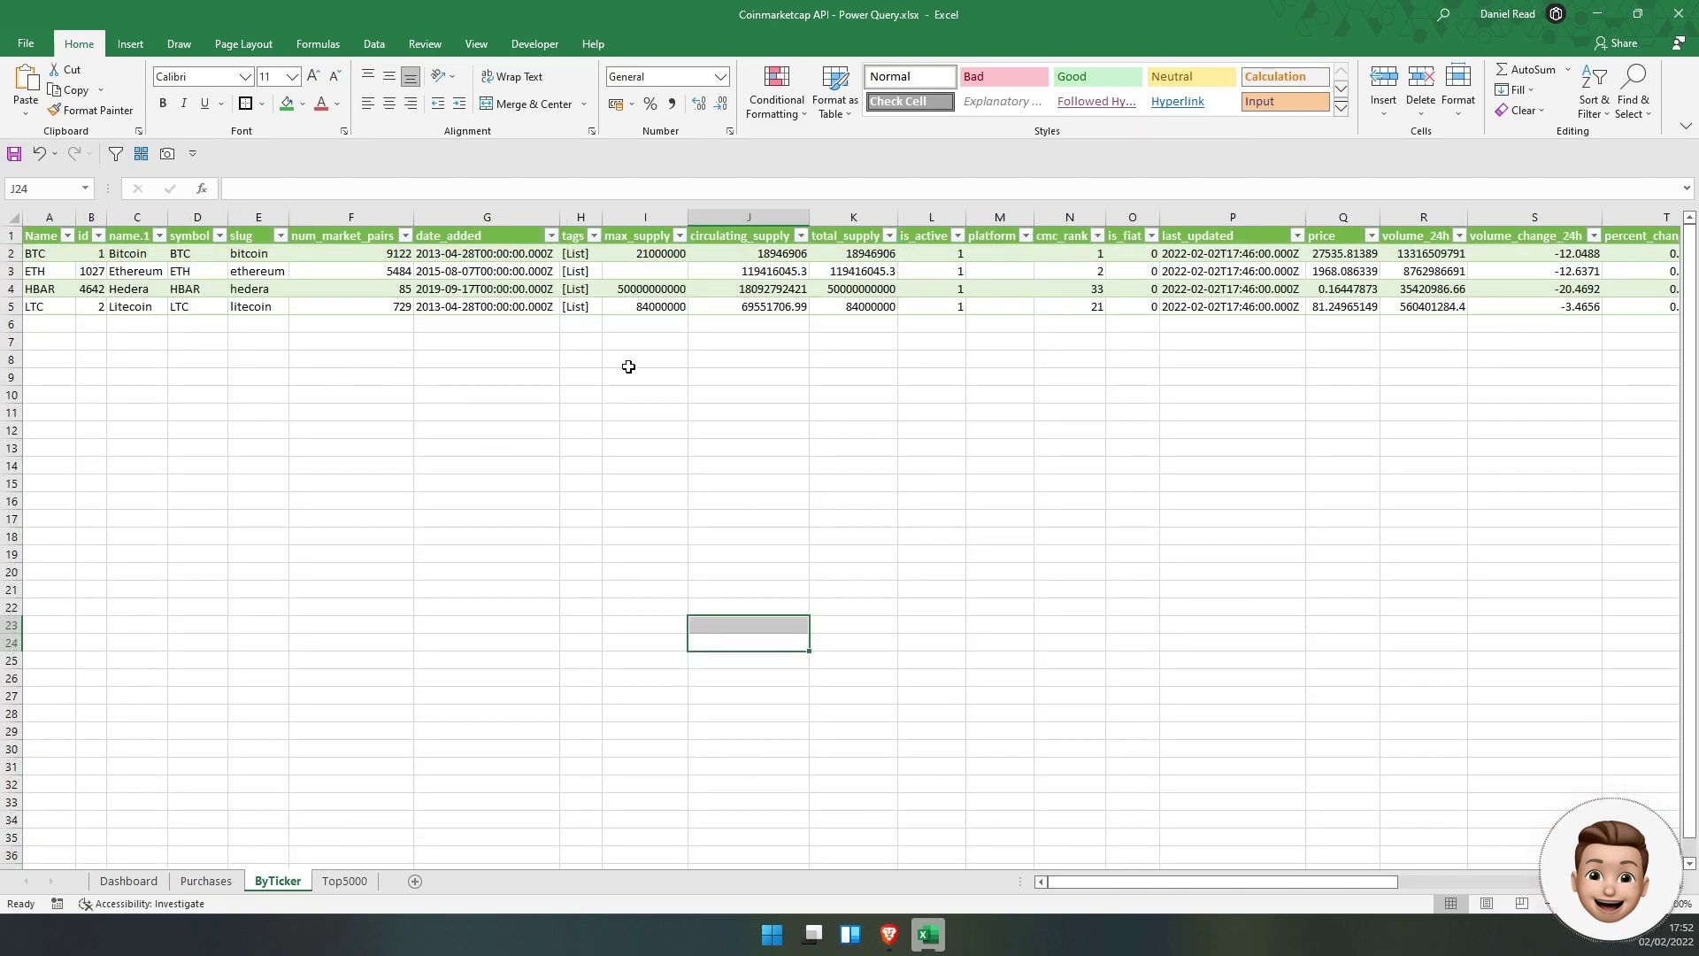
{"action": "key", "text": "Down"}
{"action": "key", "text": "Down"}
{"action": "mouse_move", "coordinate": [136, 257]}
{"action": "left_mouse_down"}
{"action": "mouse_move", "coordinate": [138, 292]}
{"action": "mouse_move", "coordinate": [185, 292]}
{"action": "mouse_move", "coordinate": [139, 310]}
{"action": "mouse_move", "coordinate": [136, 270]}
{"action": "left_mouse_up"}
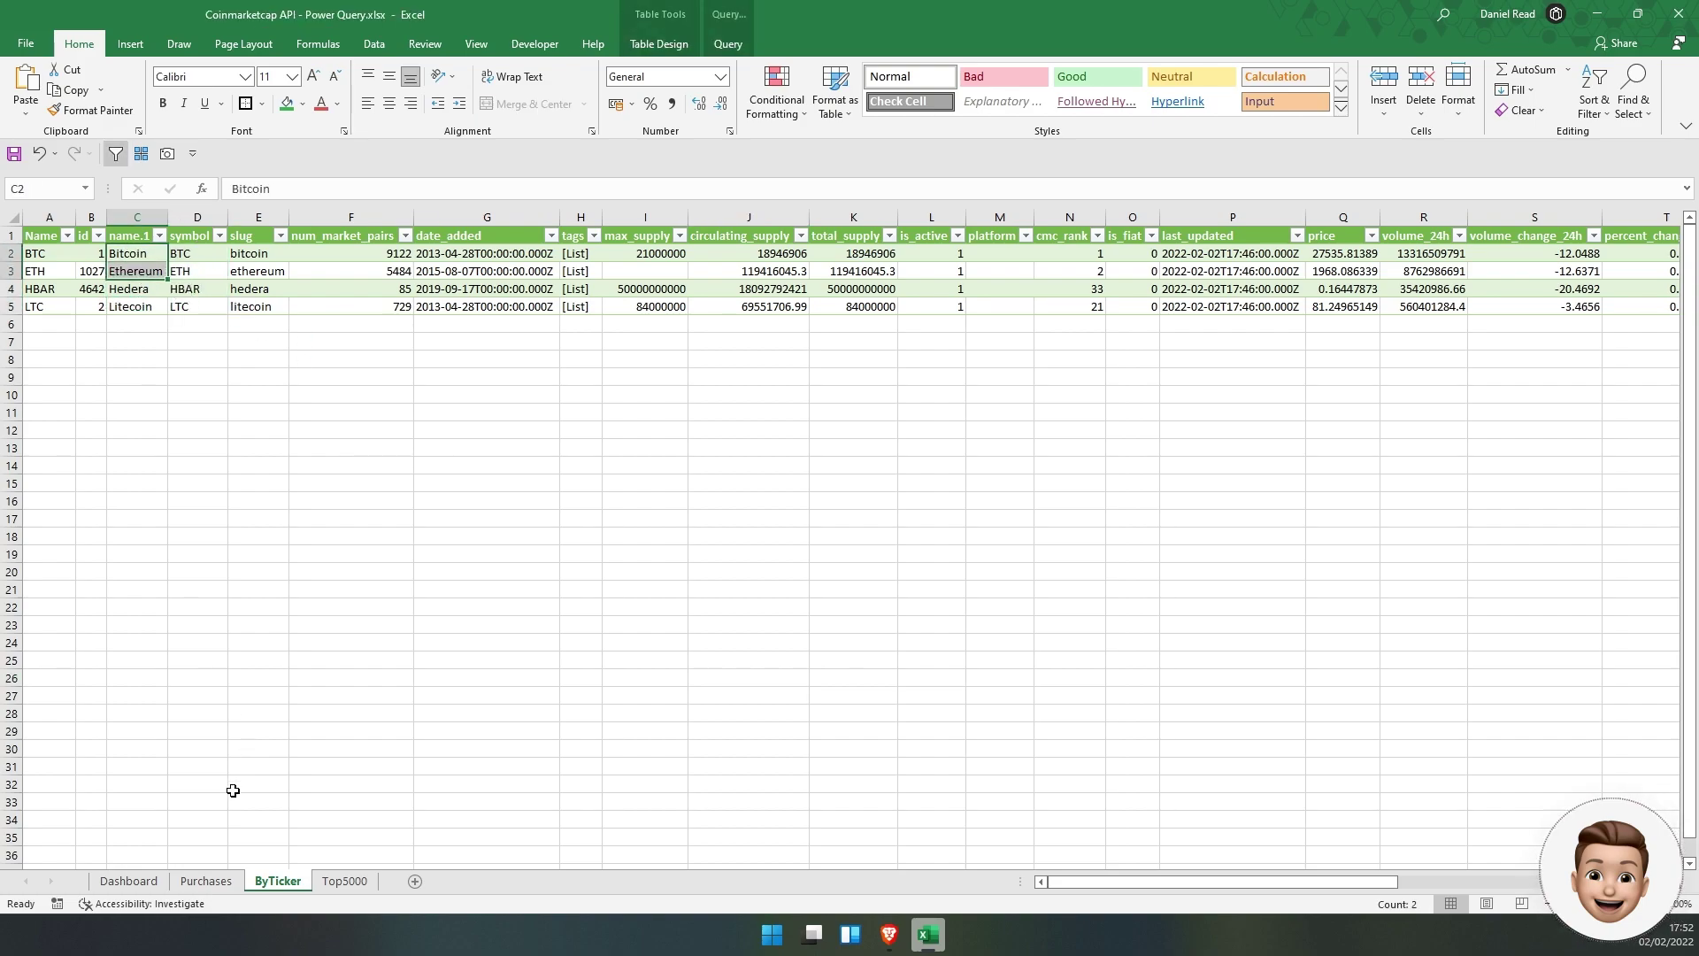
{"action": "left_click", "coordinate": [129, 342]}
{"action": "left_click", "coordinate": [120, 321]}
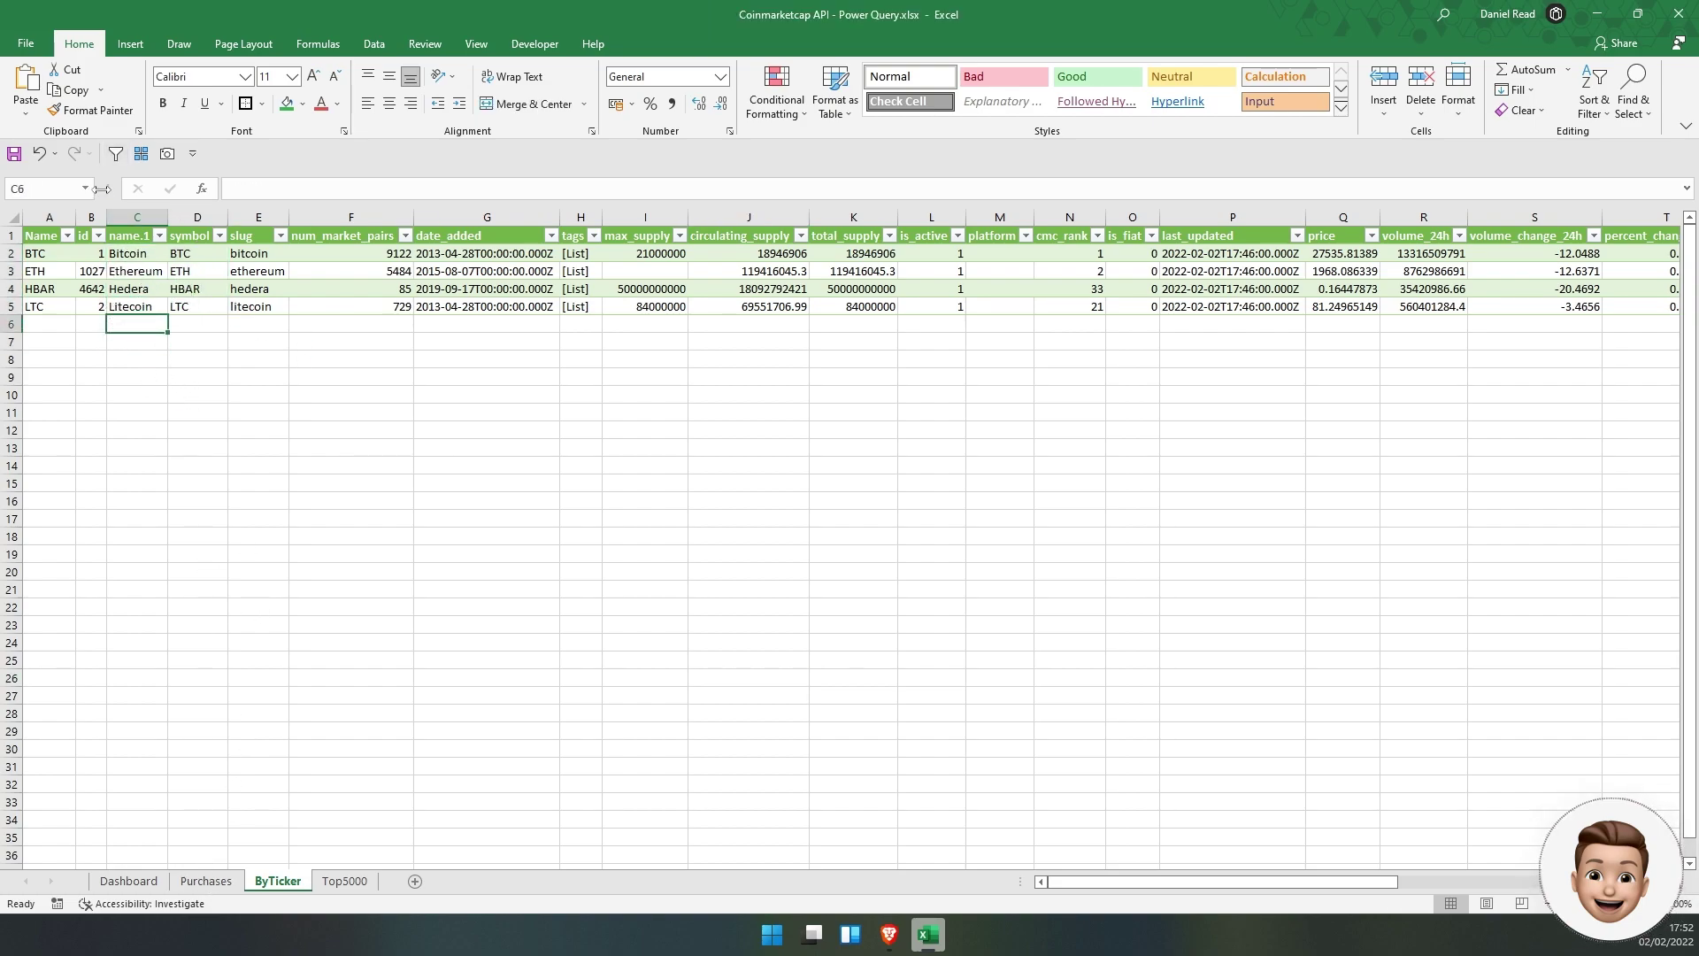
{"action": "left_click_drag", "start_coordinate": [131, 254], "coordinate": [1089, 345]}
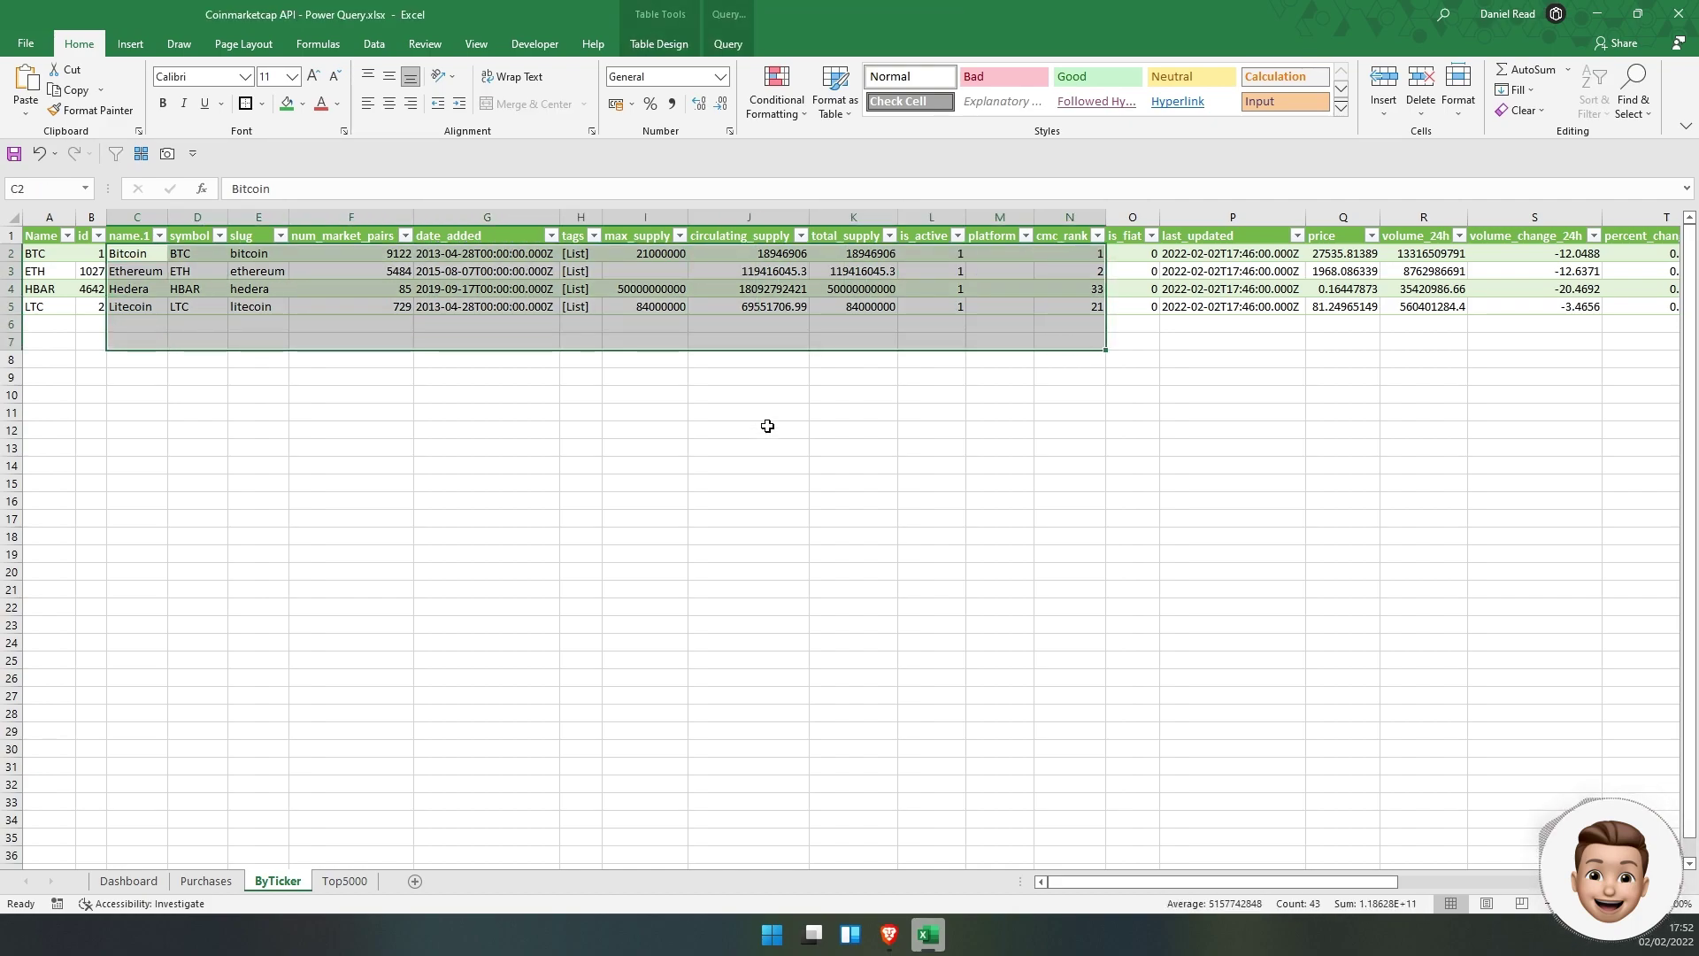
{"action": "left_click", "coordinate": [581, 448]}
On the Purchases sheet, load the whole summary table into the Power Query Editor as a new query
{"action": "key", "text": "ctrl+Page_Up"}
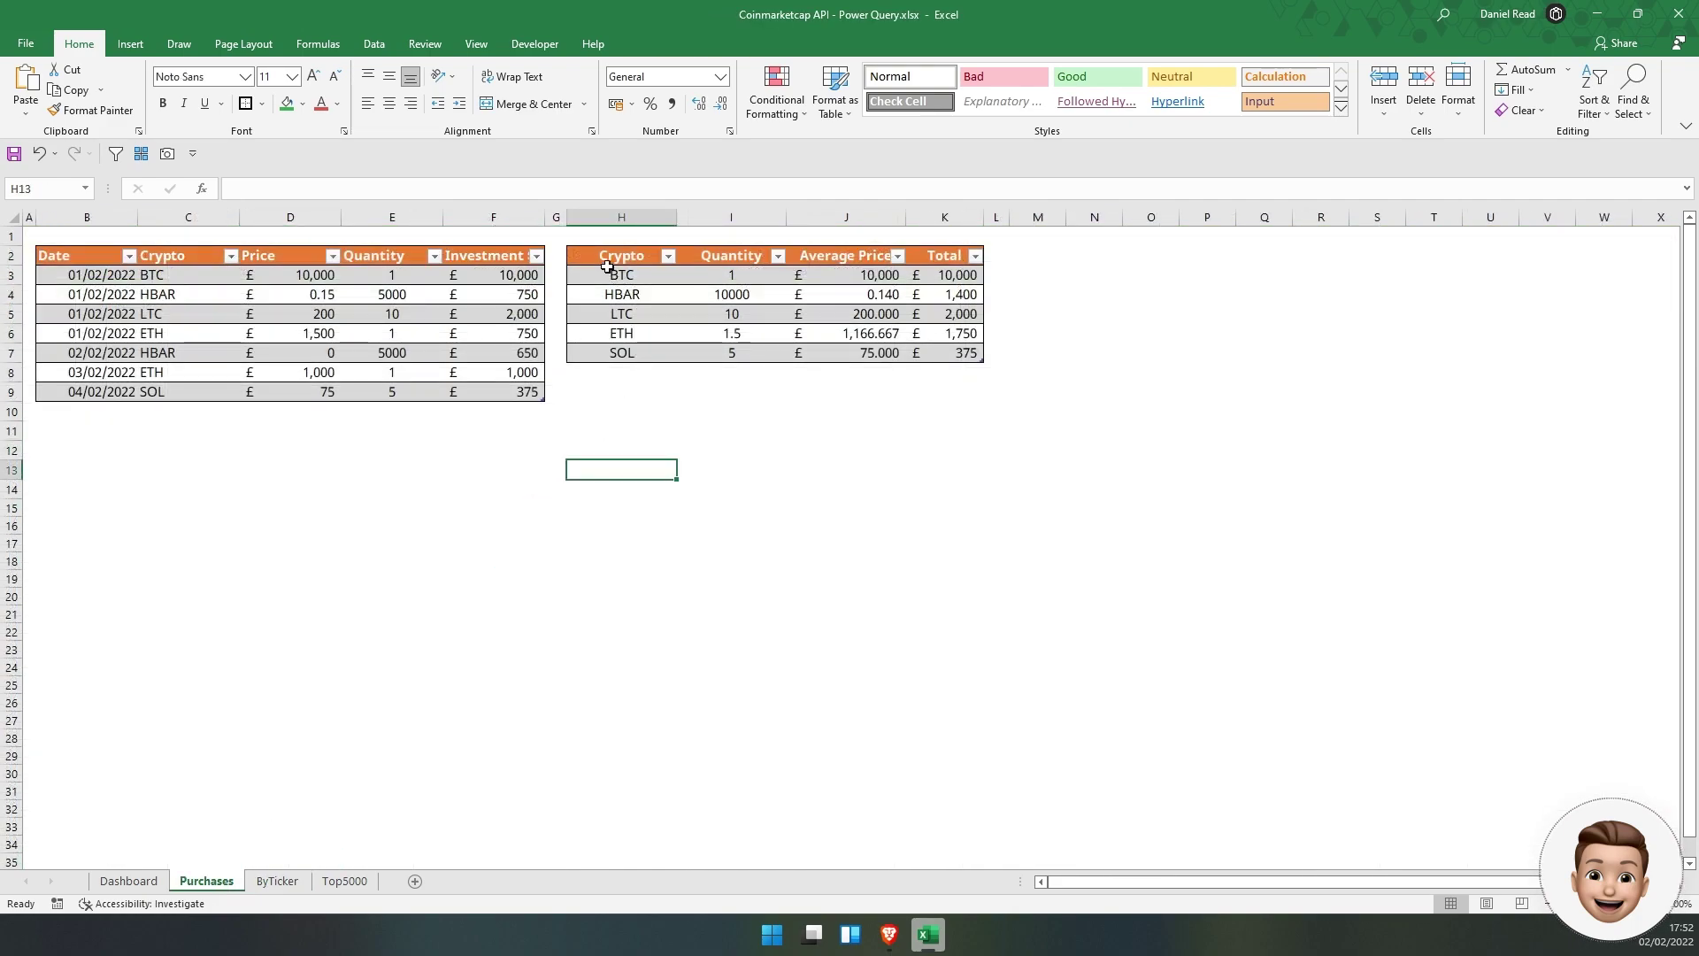
{"action": "left_click_drag", "start_coordinate": [609, 263], "coordinate": [986, 342]}
{"action": "left_click", "coordinate": [709, 417]}
{"action": "left_click_drag", "start_coordinate": [619, 257], "coordinate": [951, 355]}
{"action": "left_click", "coordinate": [627, 375]}
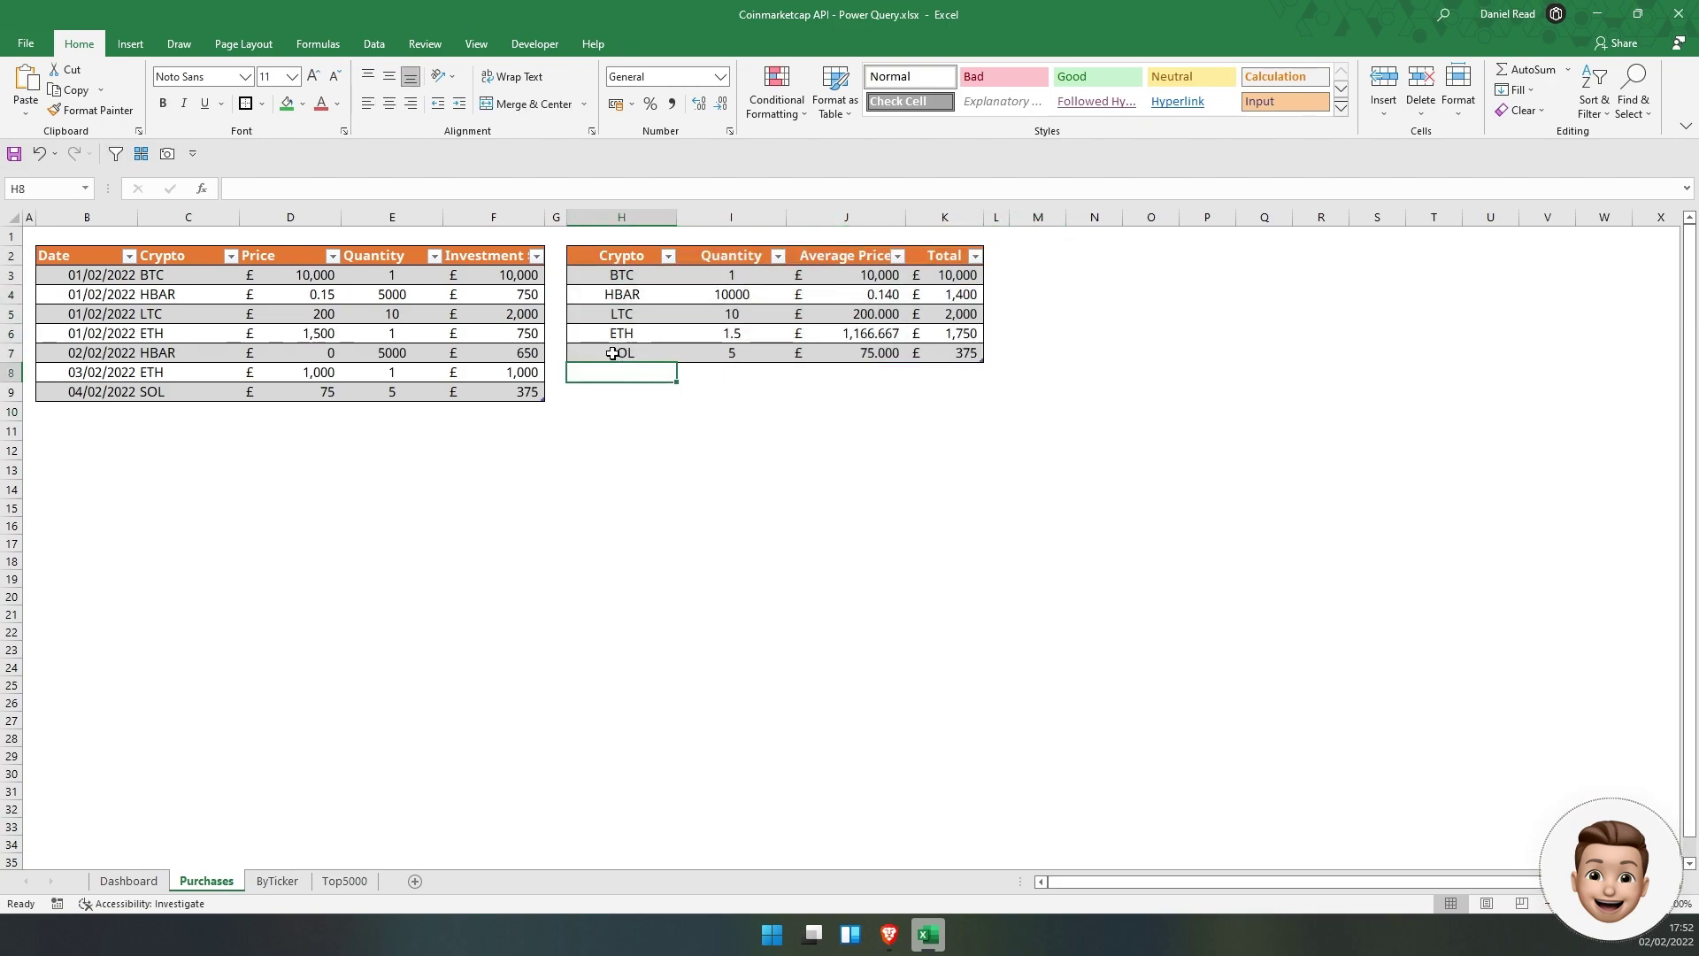
{"action": "left_click_drag", "start_coordinate": [620, 257], "coordinate": [965, 354]}
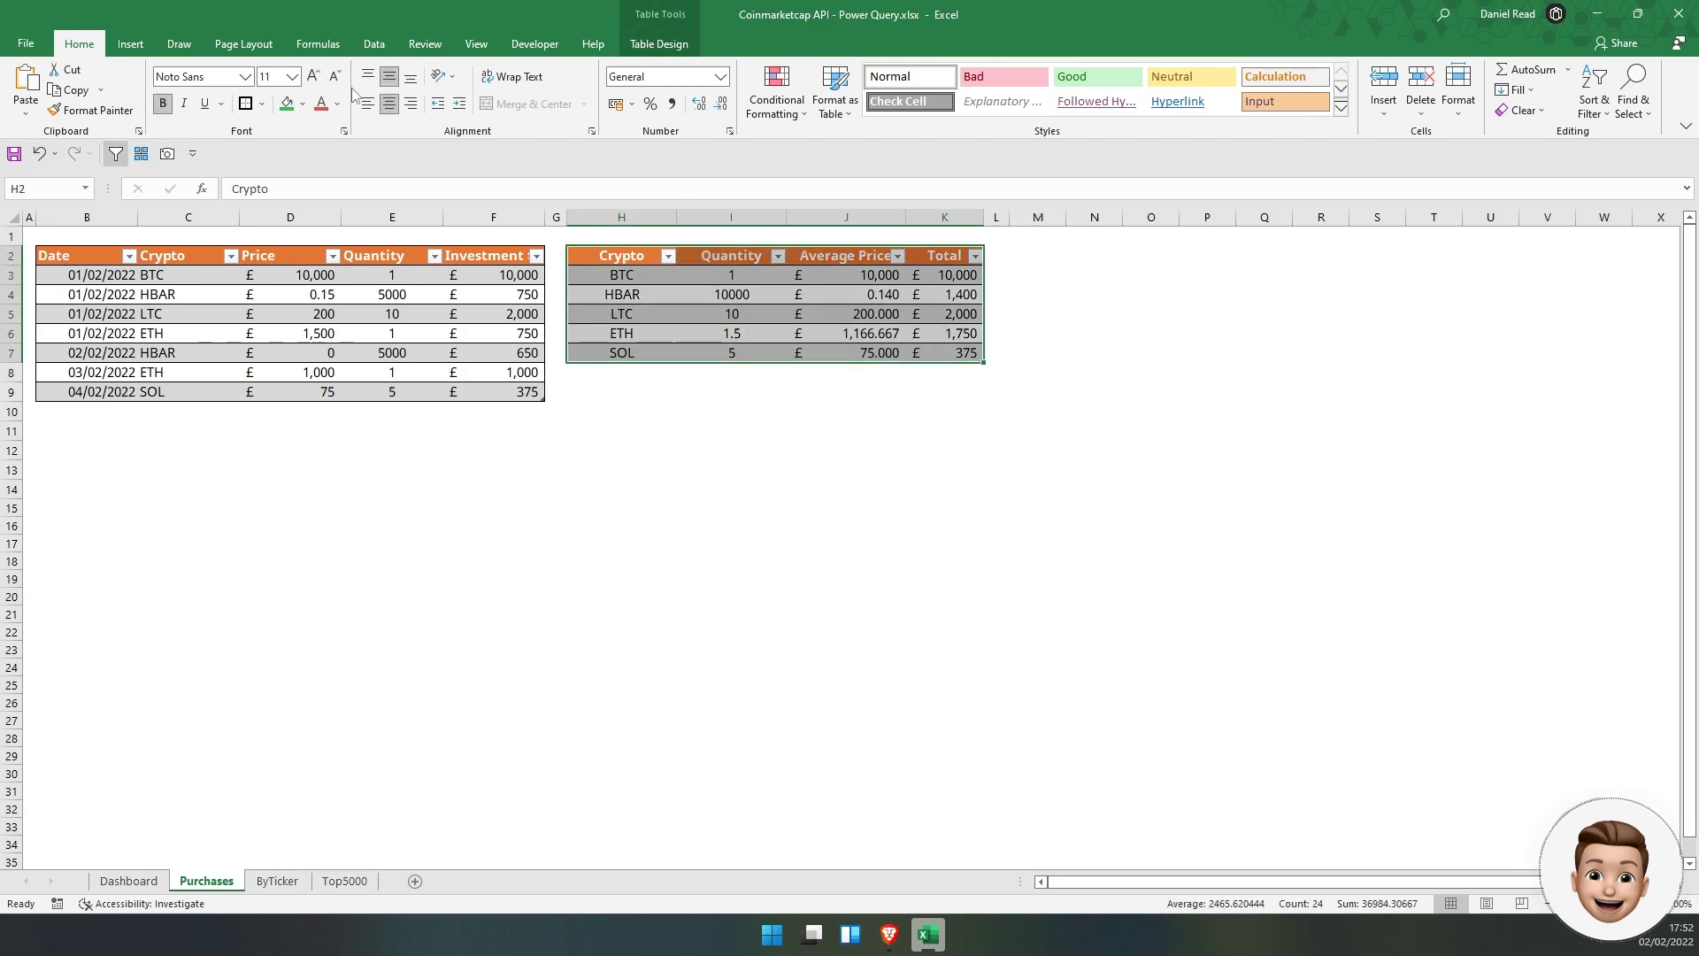
{"action": "left_click", "coordinate": [383, 50]}
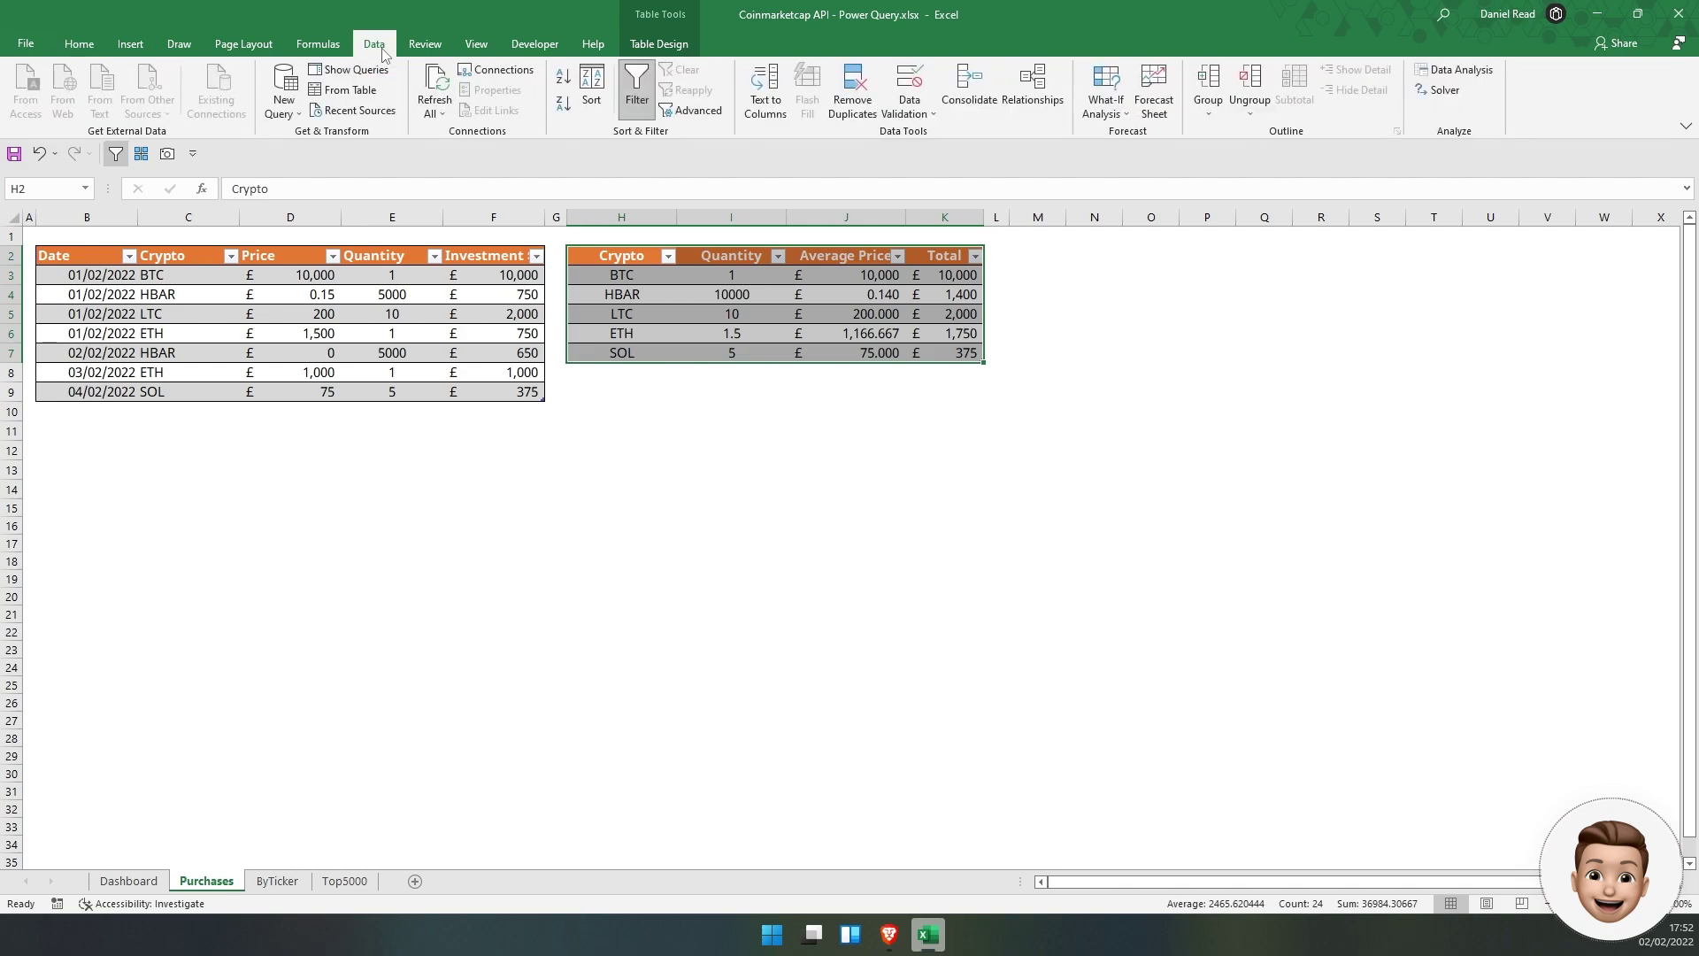
{"action": "left_click", "coordinate": [338, 91]}
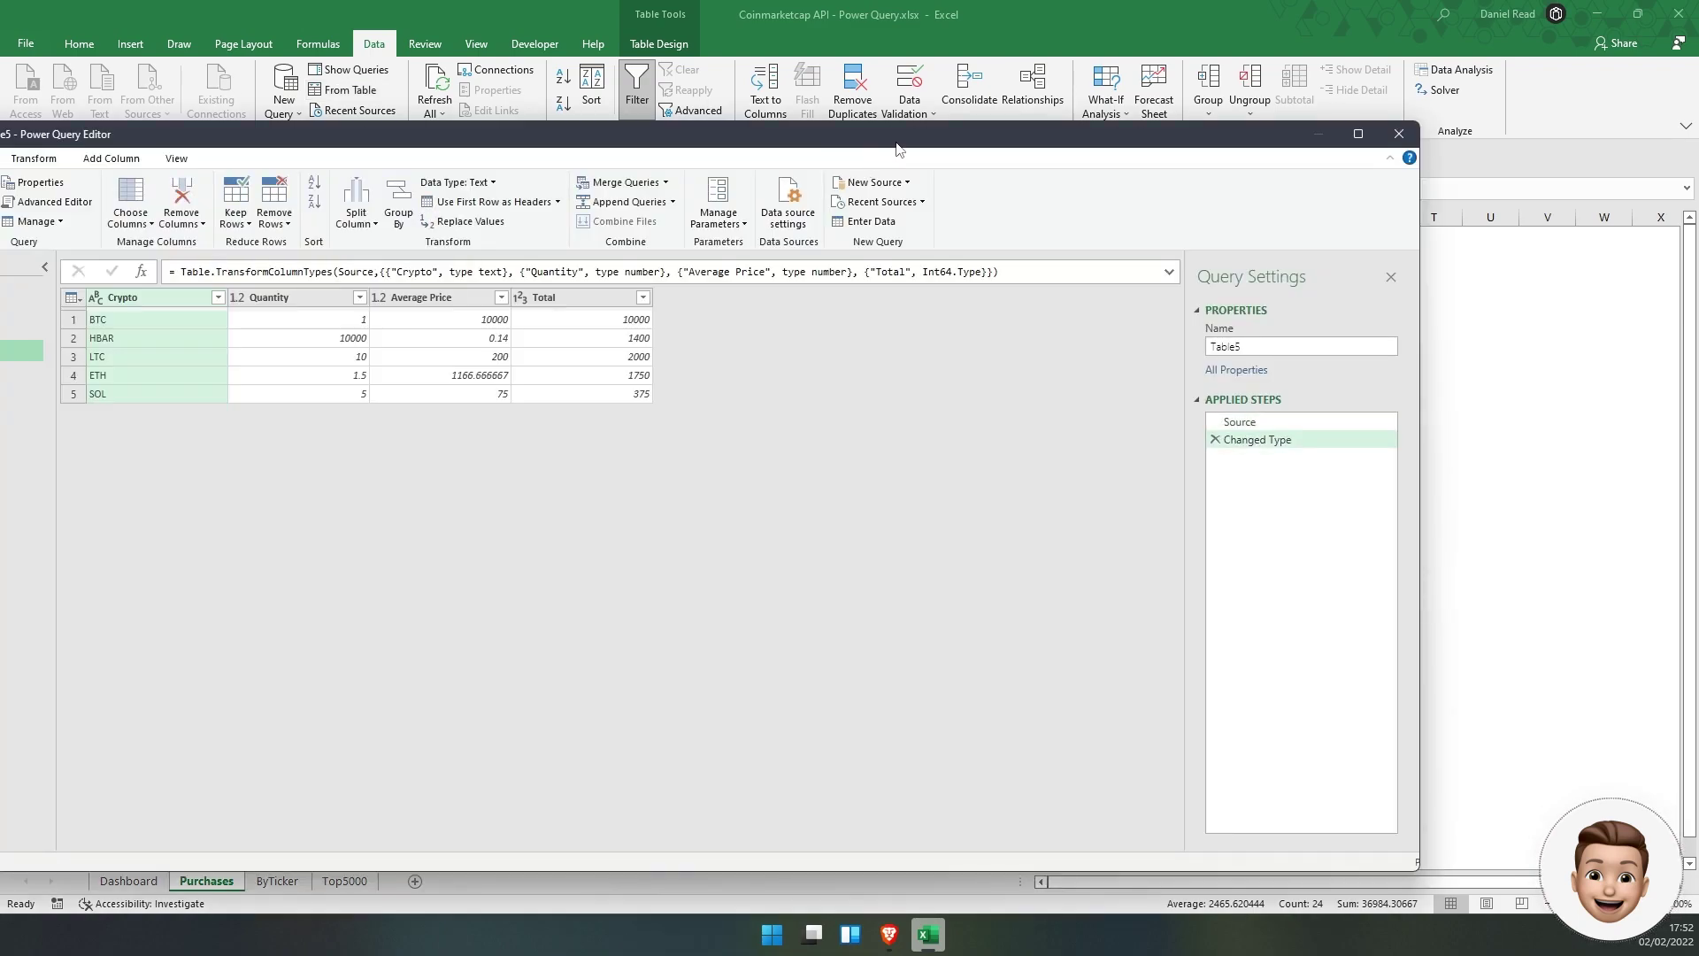
{"action": "left_click_drag", "start_coordinate": [824, 124], "coordinate": [892, 69]}
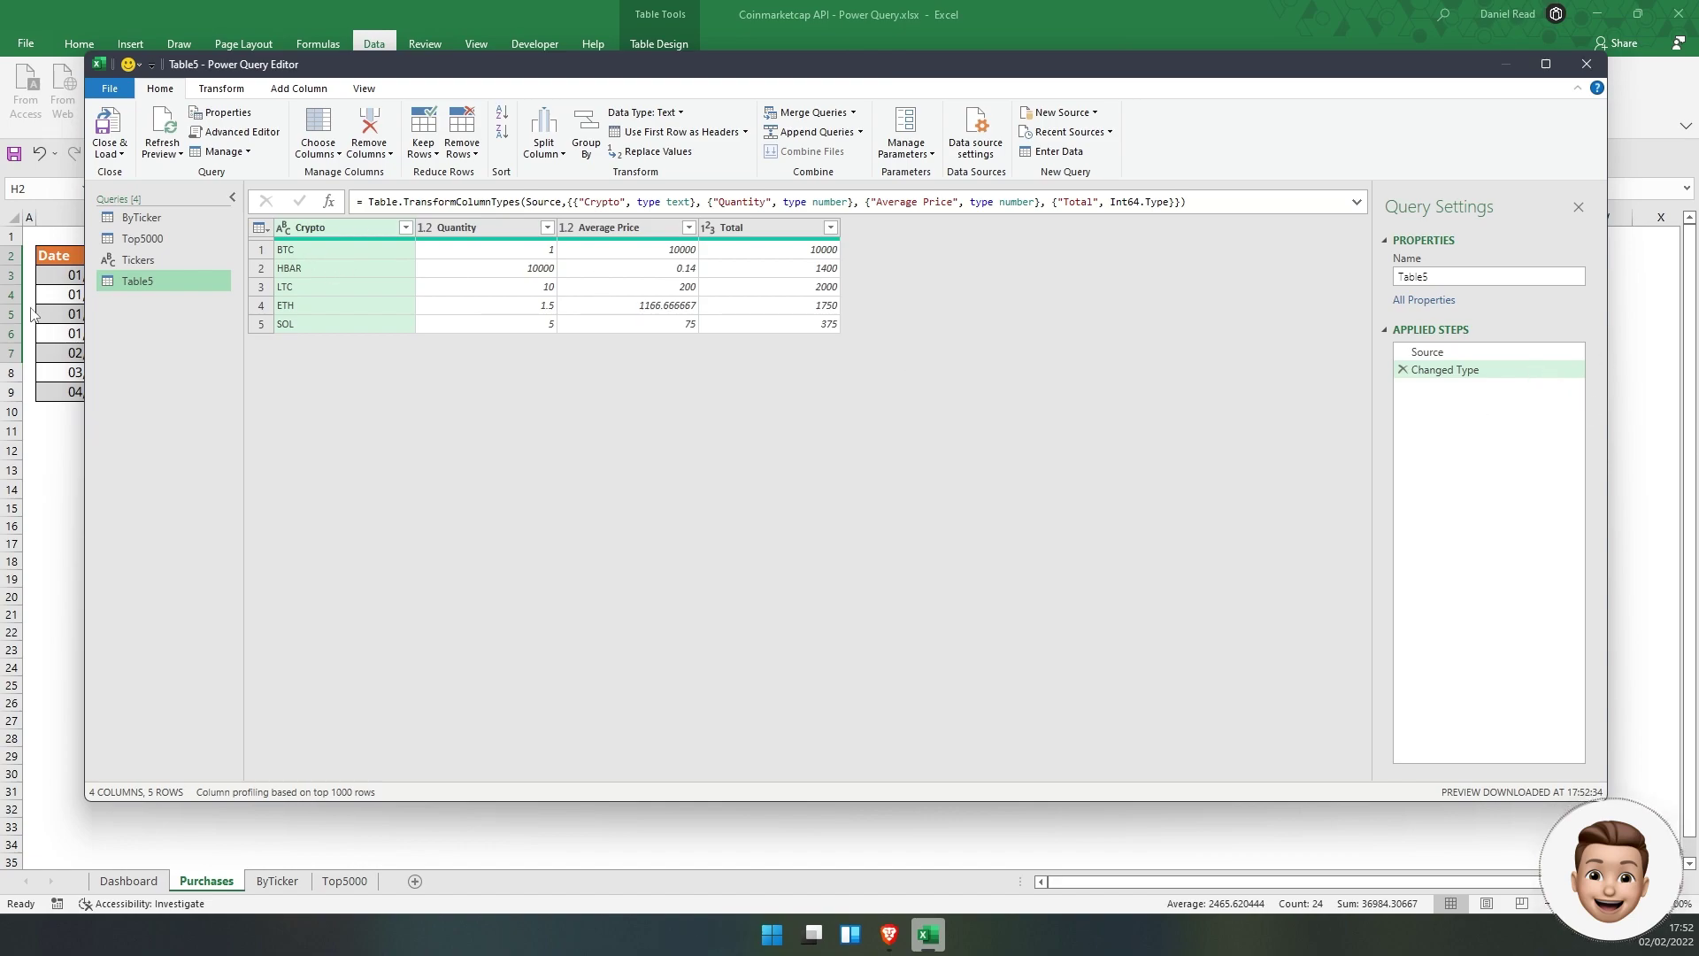
Delete the new query made from the summary table
{"action": "right_click", "coordinate": [145, 280]}
{"action": "left_click", "coordinate": [168, 330]}
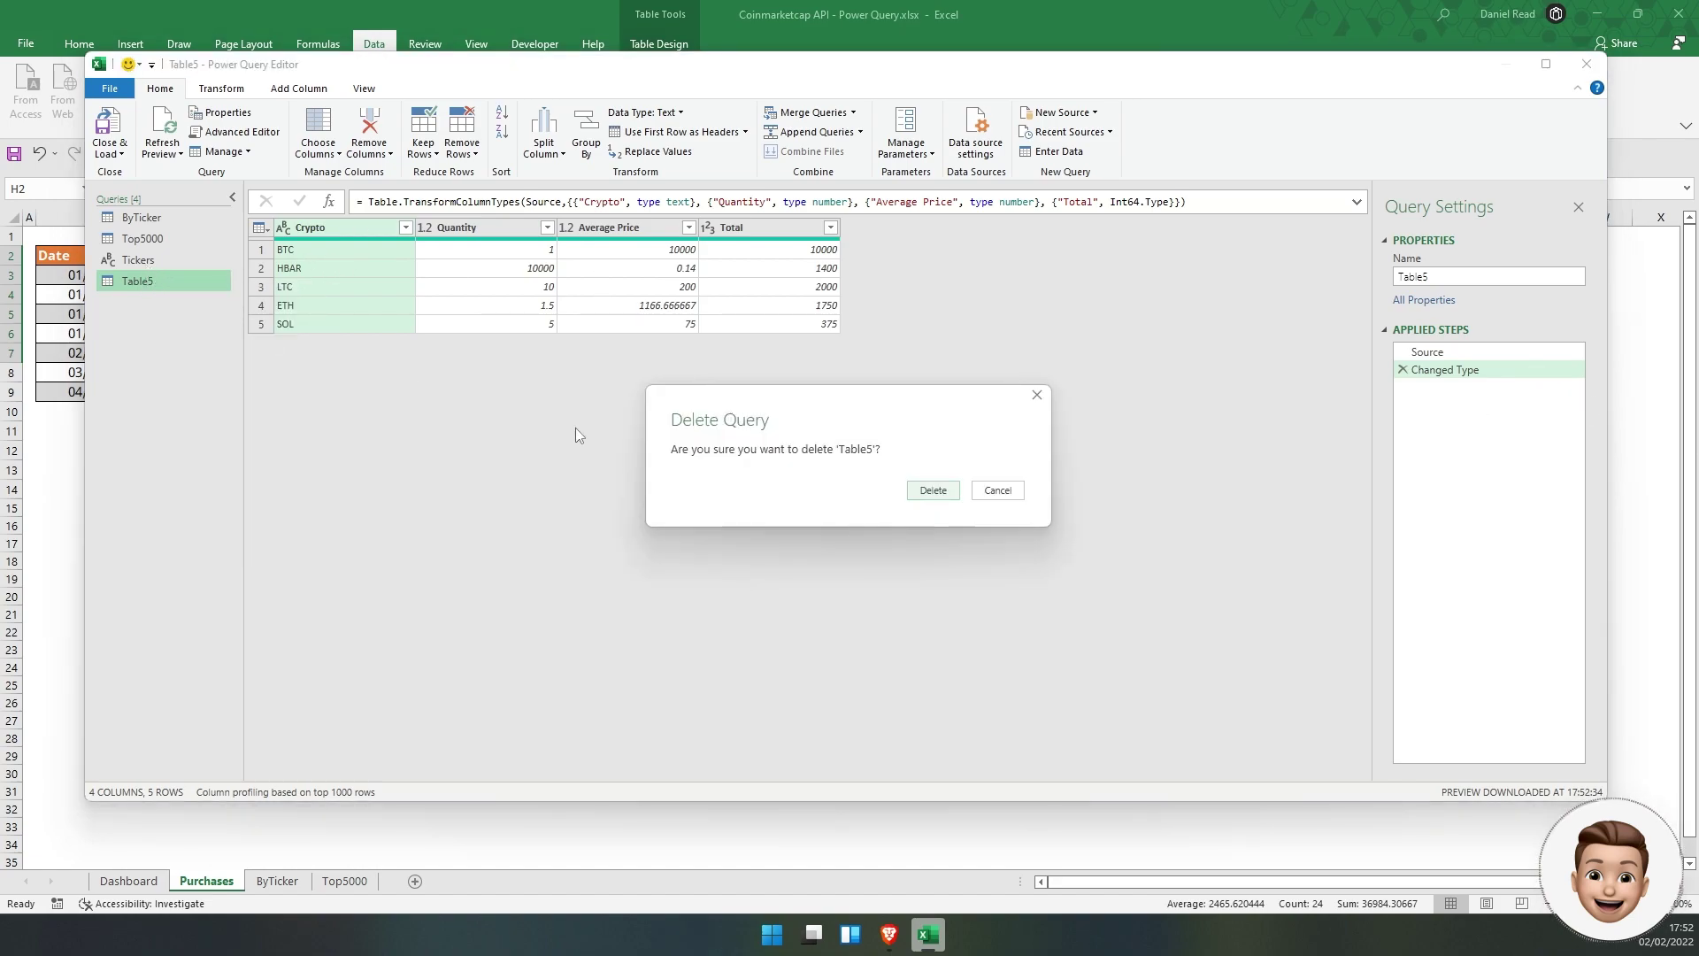
{"action": "left_click", "coordinate": [933, 490]}
Examine the applied steps of the Tickers query from Source to Custom1, including the Crypto column's Text data type
{"action": "left_click", "coordinate": [142, 260]}
{"action": "left_click", "coordinate": [1428, 353]}
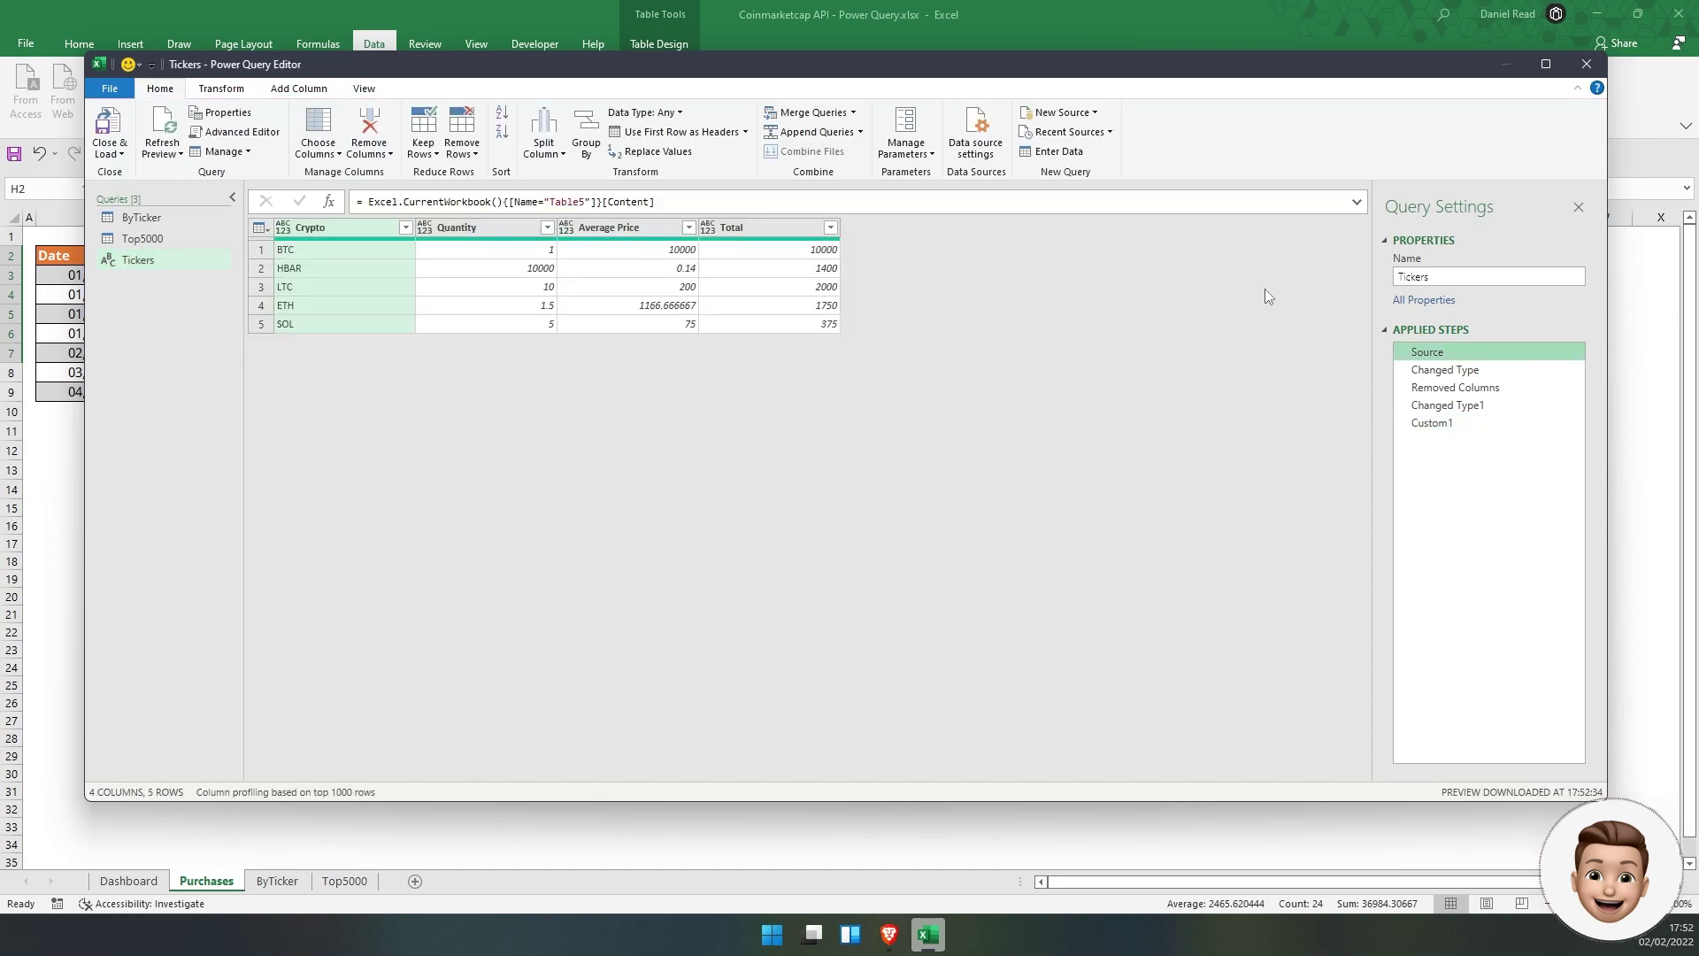
{"action": "left_click", "coordinate": [1463, 370]}
{"action": "left_click", "coordinate": [1456, 388]}
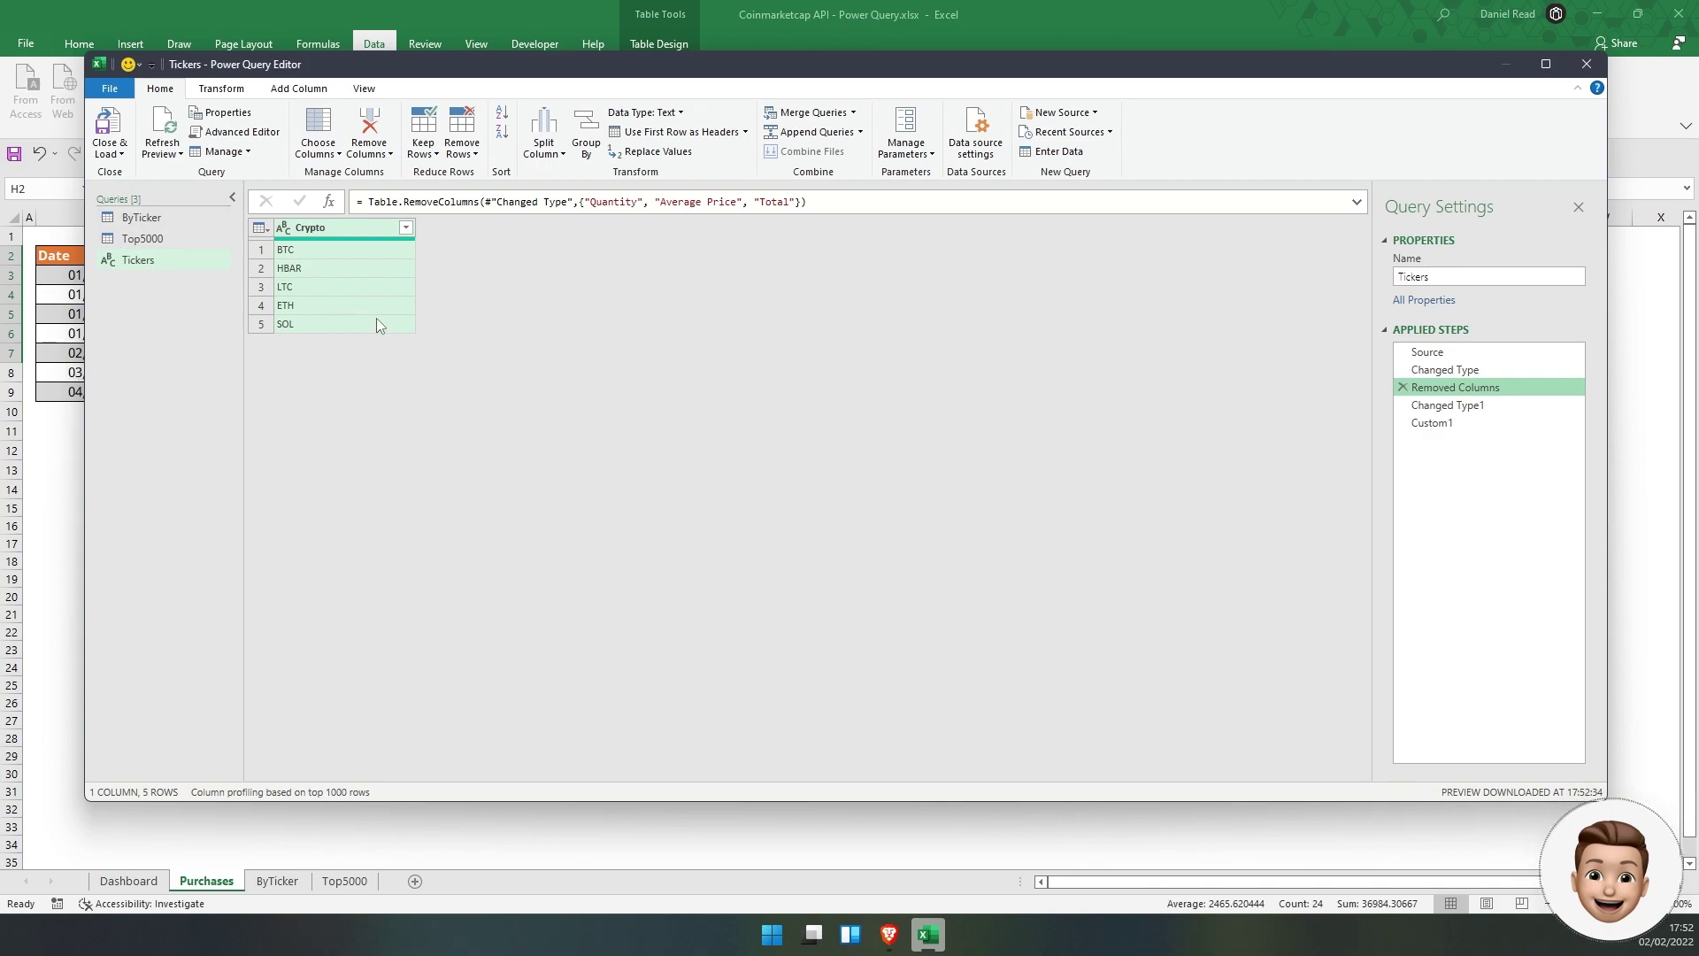
{"action": "left_click", "coordinate": [1451, 405]}
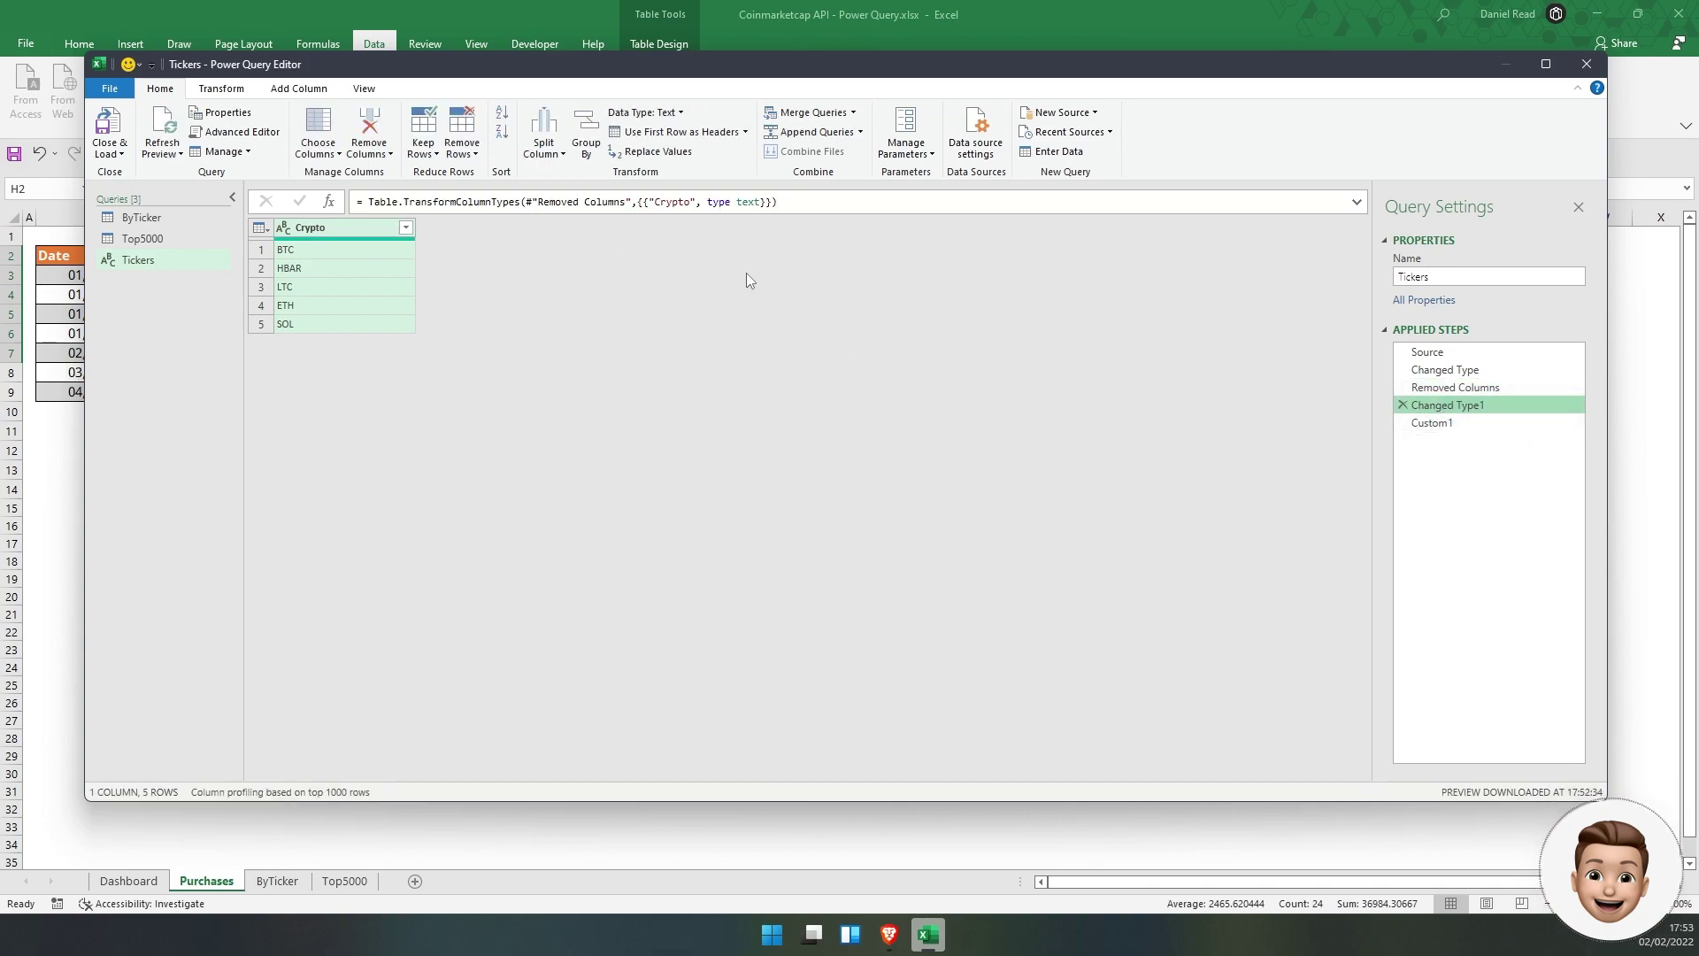
{"action": "left_click", "coordinate": [283, 229]}
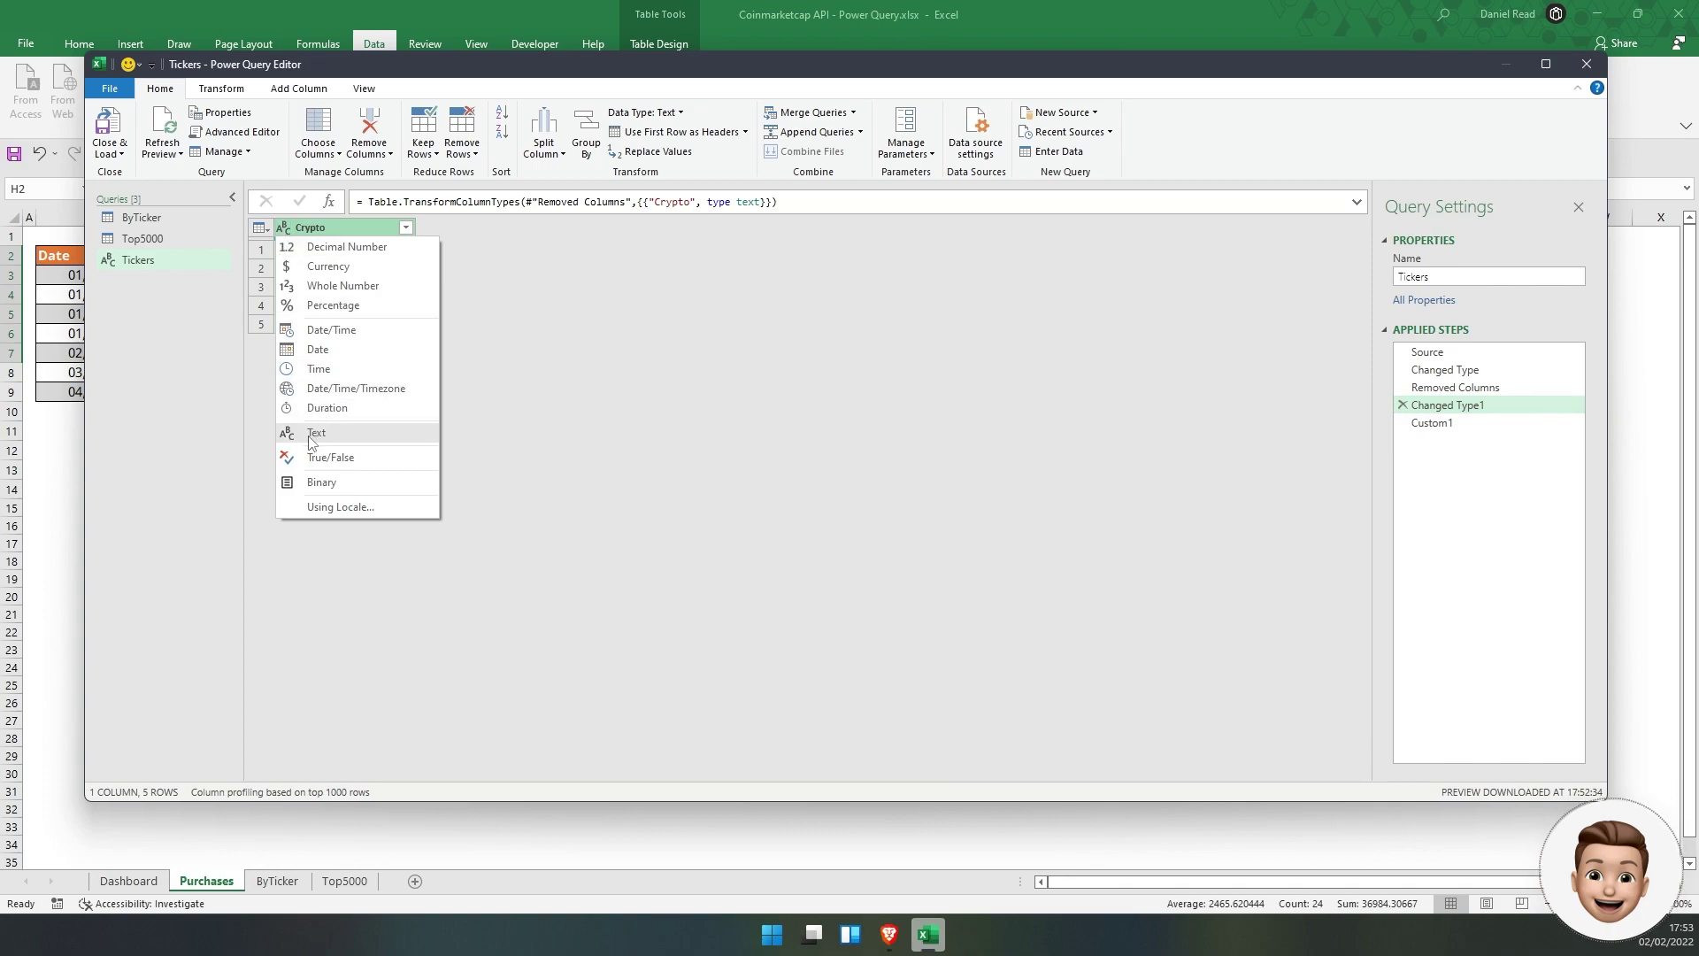
{"action": "left_click", "coordinate": [311, 433]}
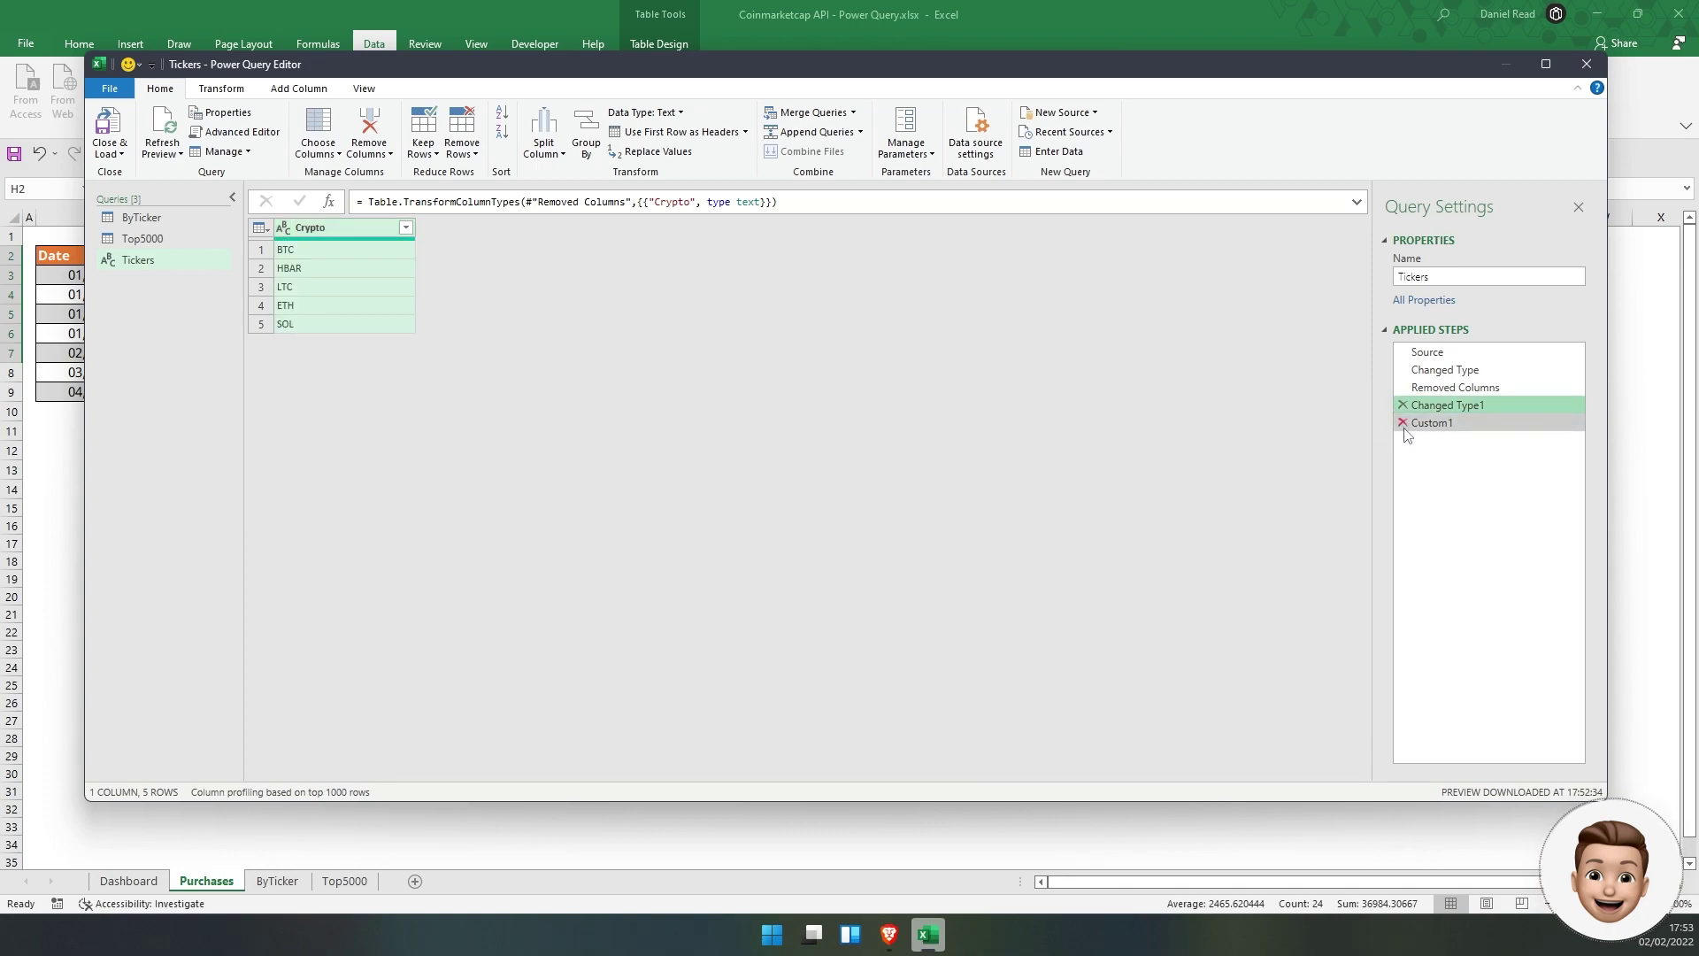
{"action": "left_click", "coordinate": [1495, 424]}
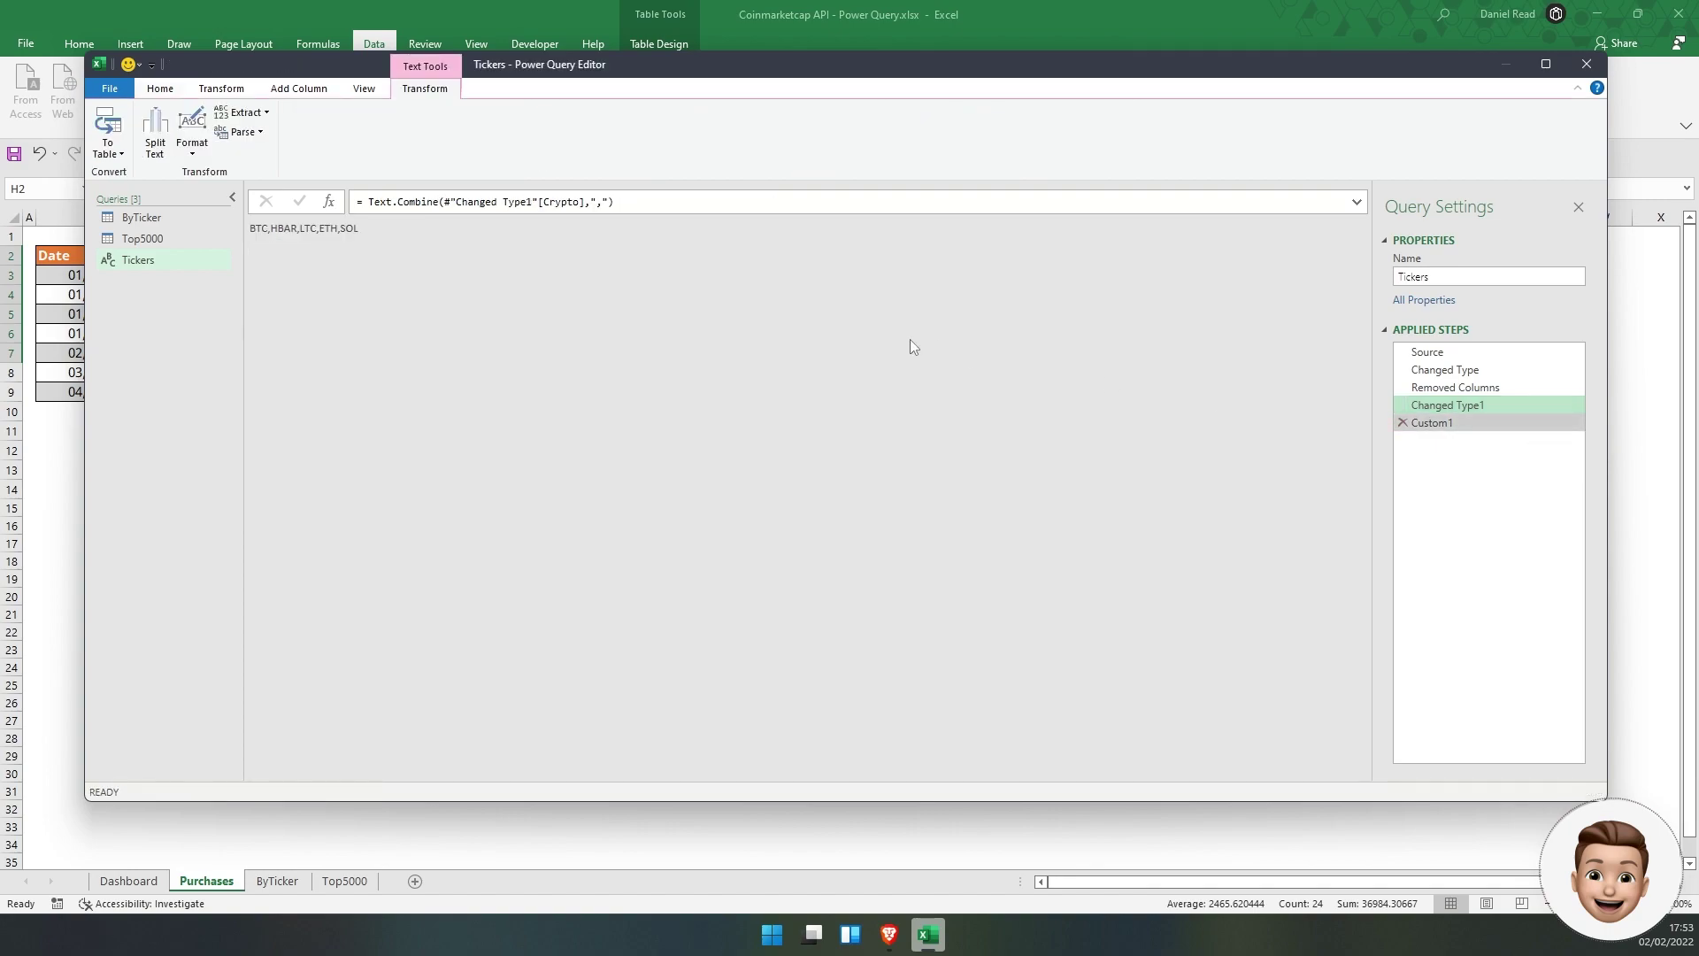
{"action": "left_click_drag", "start_coordinate": [1464, 407], "coordinate": [1480, 416]}
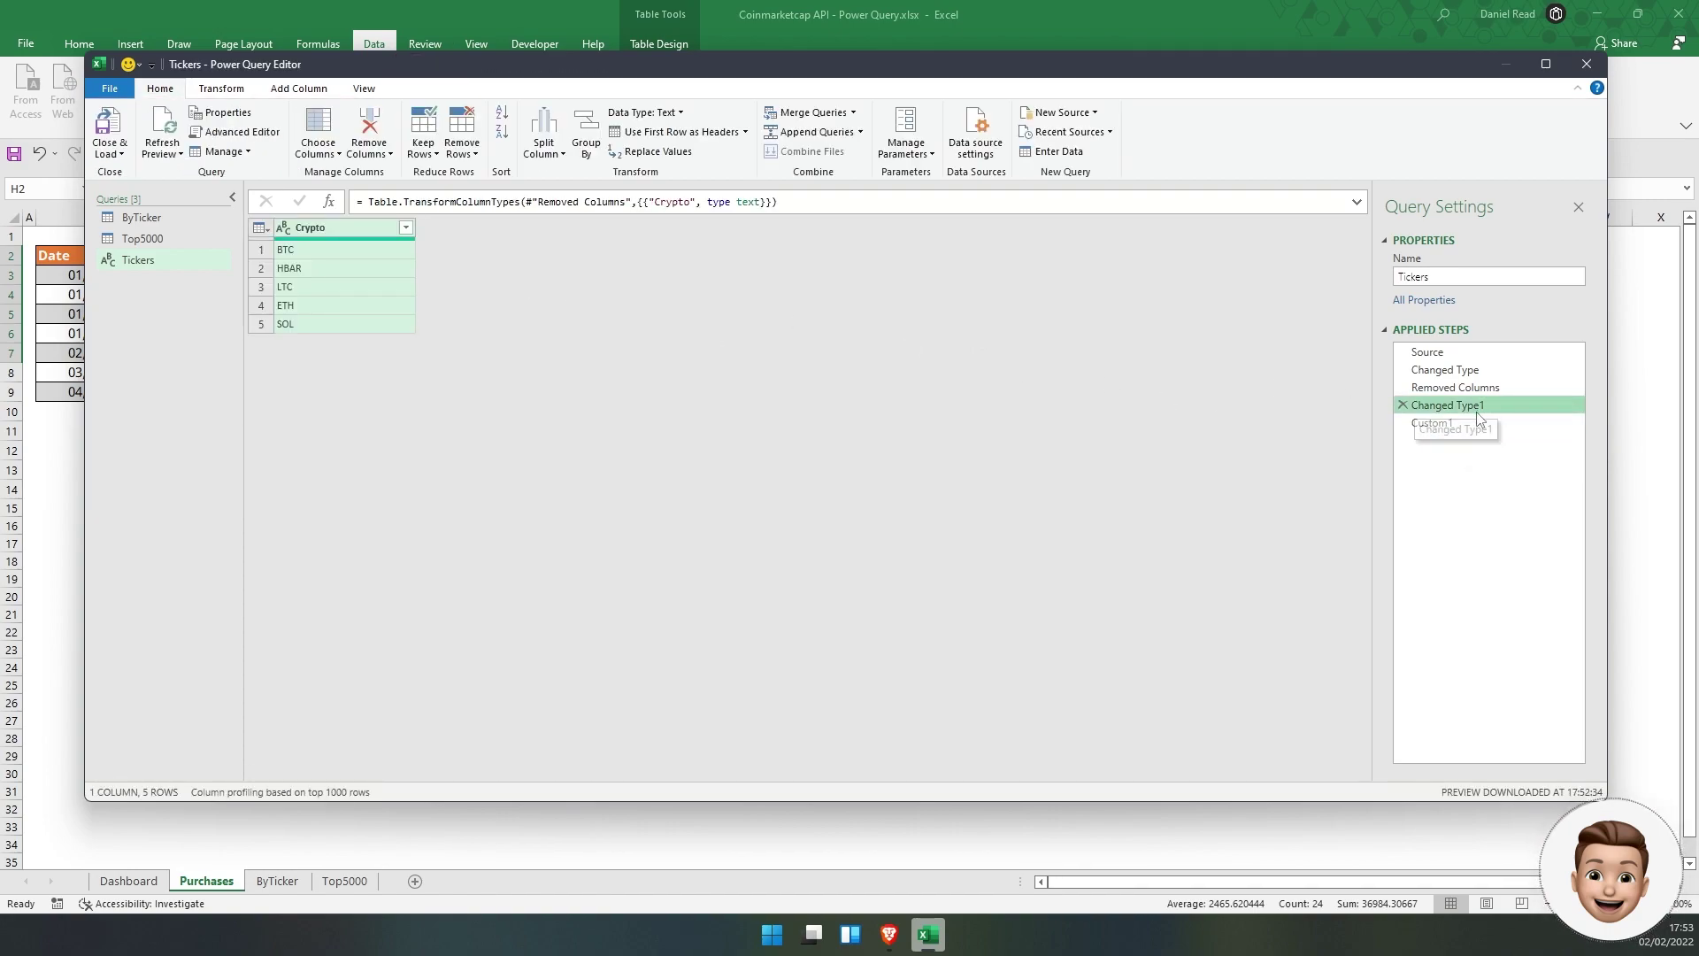
{"action": "left_click", "coordinate": [1478, 422]}
Copy the Custom1 step's Text.Combine formula and insert a custom step after Changed Type1 in the Tickers query
{"action": "left_click_drag", "start_coordinate": [645, 205], "coordinate": [376, 202]}
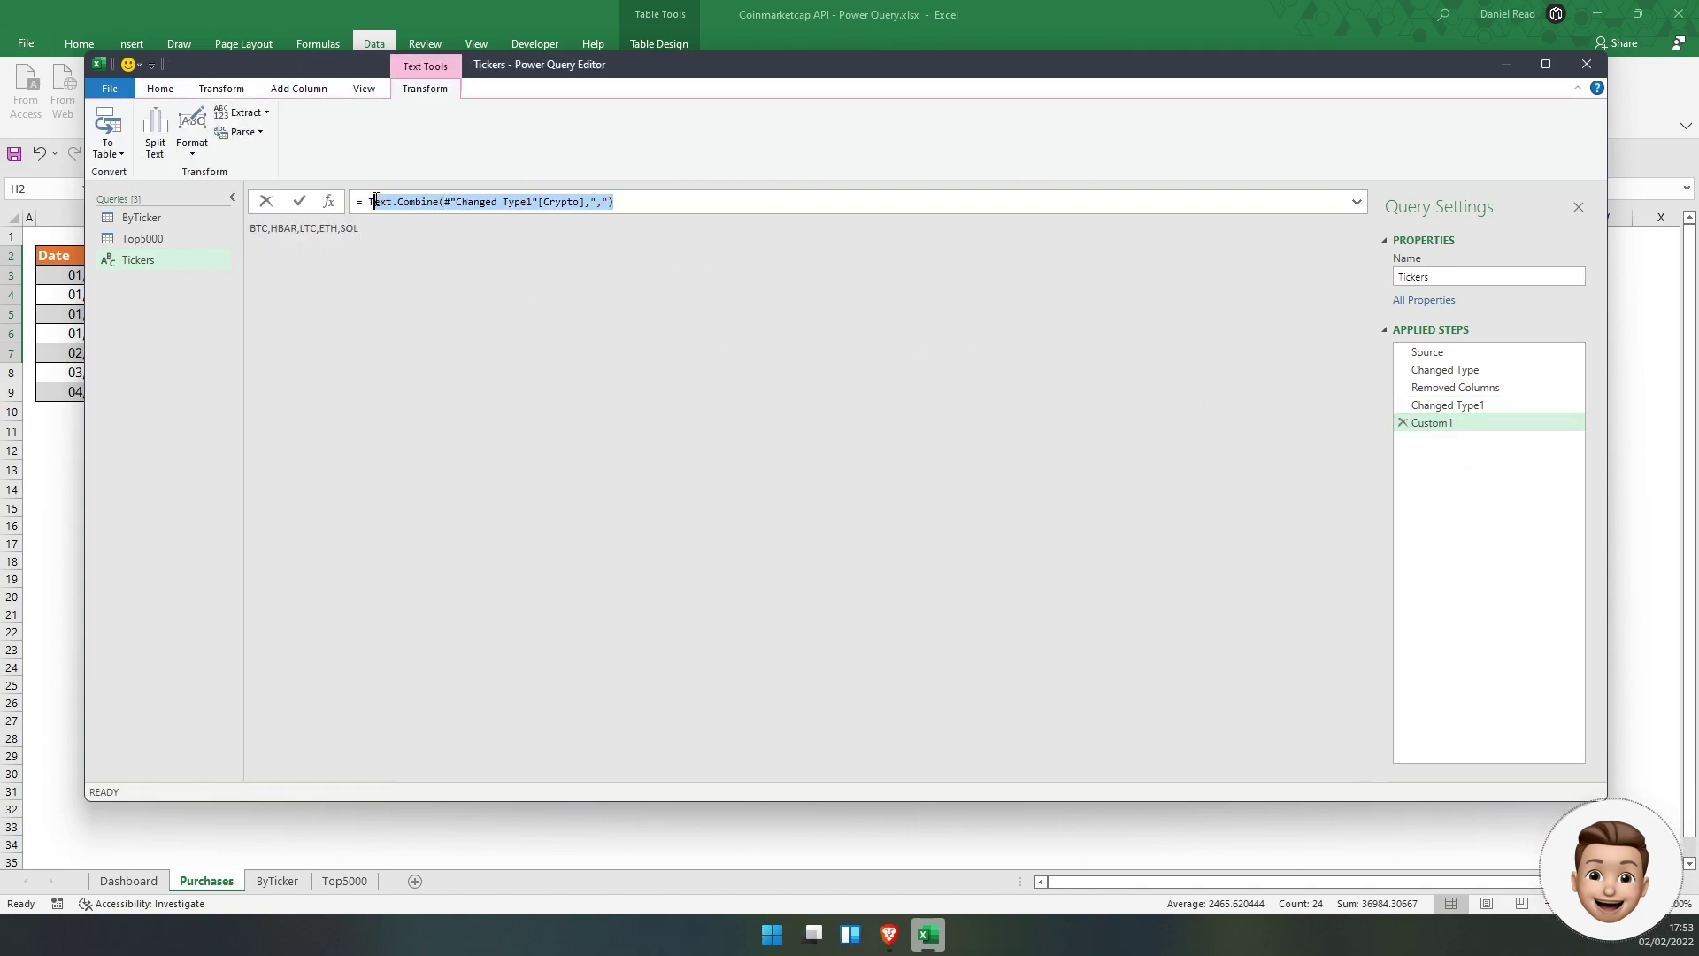
{"action": "right_click", "coordinate": [373, 204]}
{"action": "left_click", "coordinate": [400, 237]}
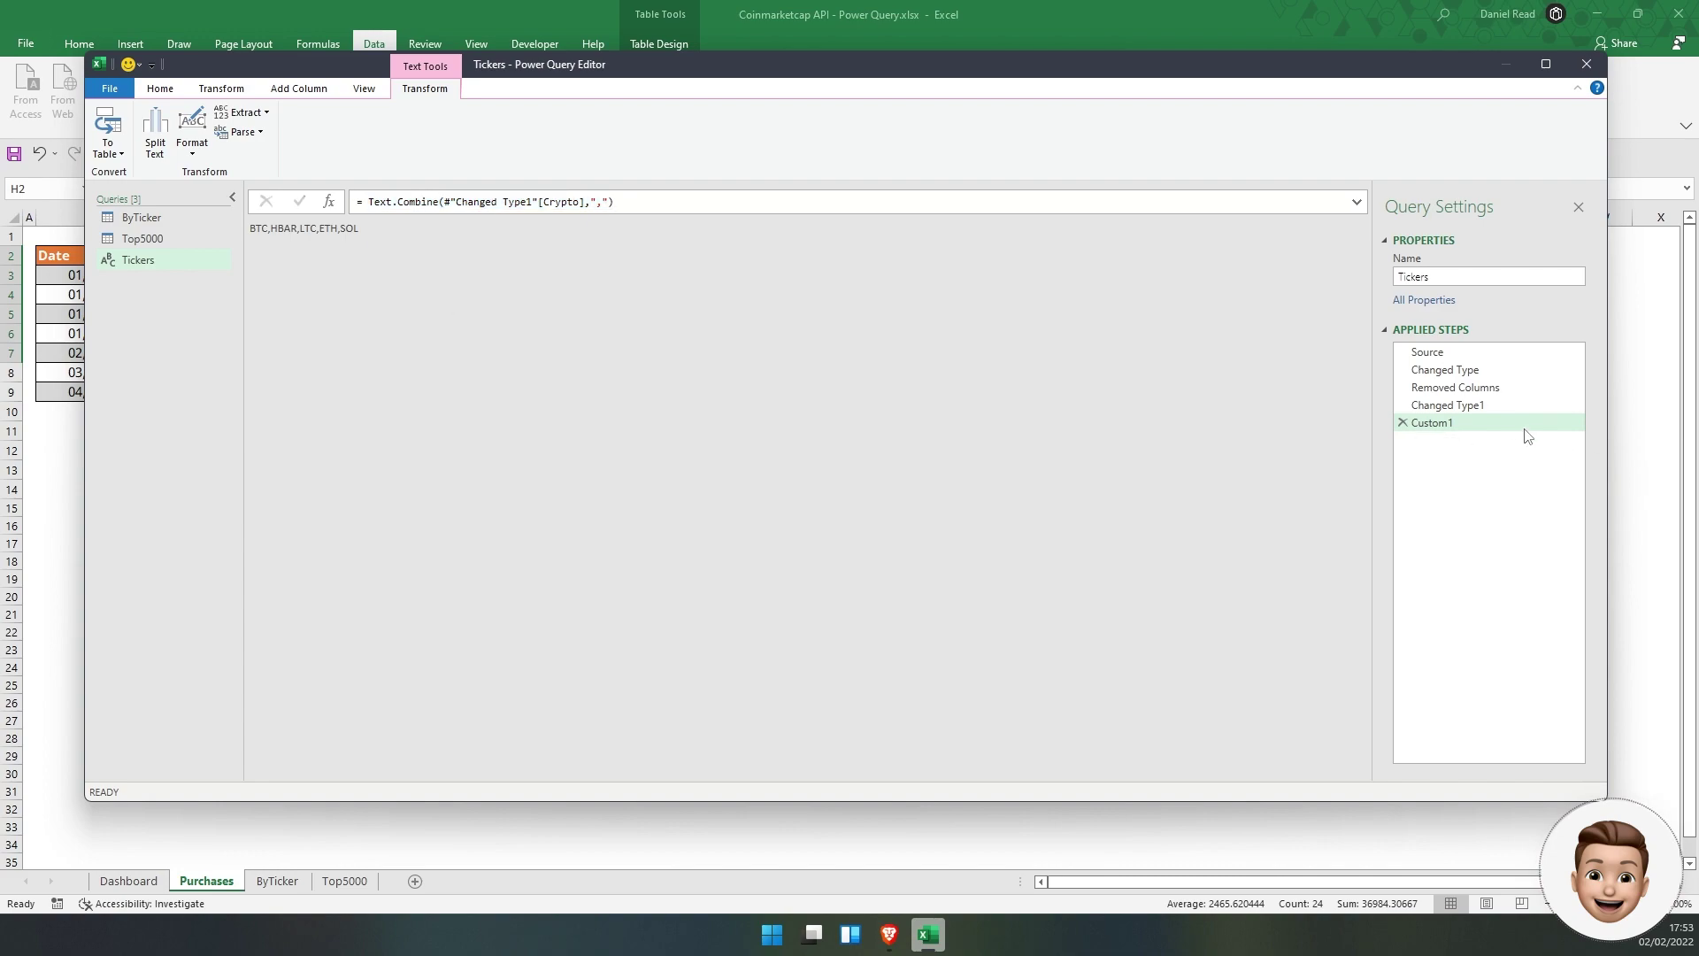
{"action": "left_click", "coordinate": [1500, 409]}
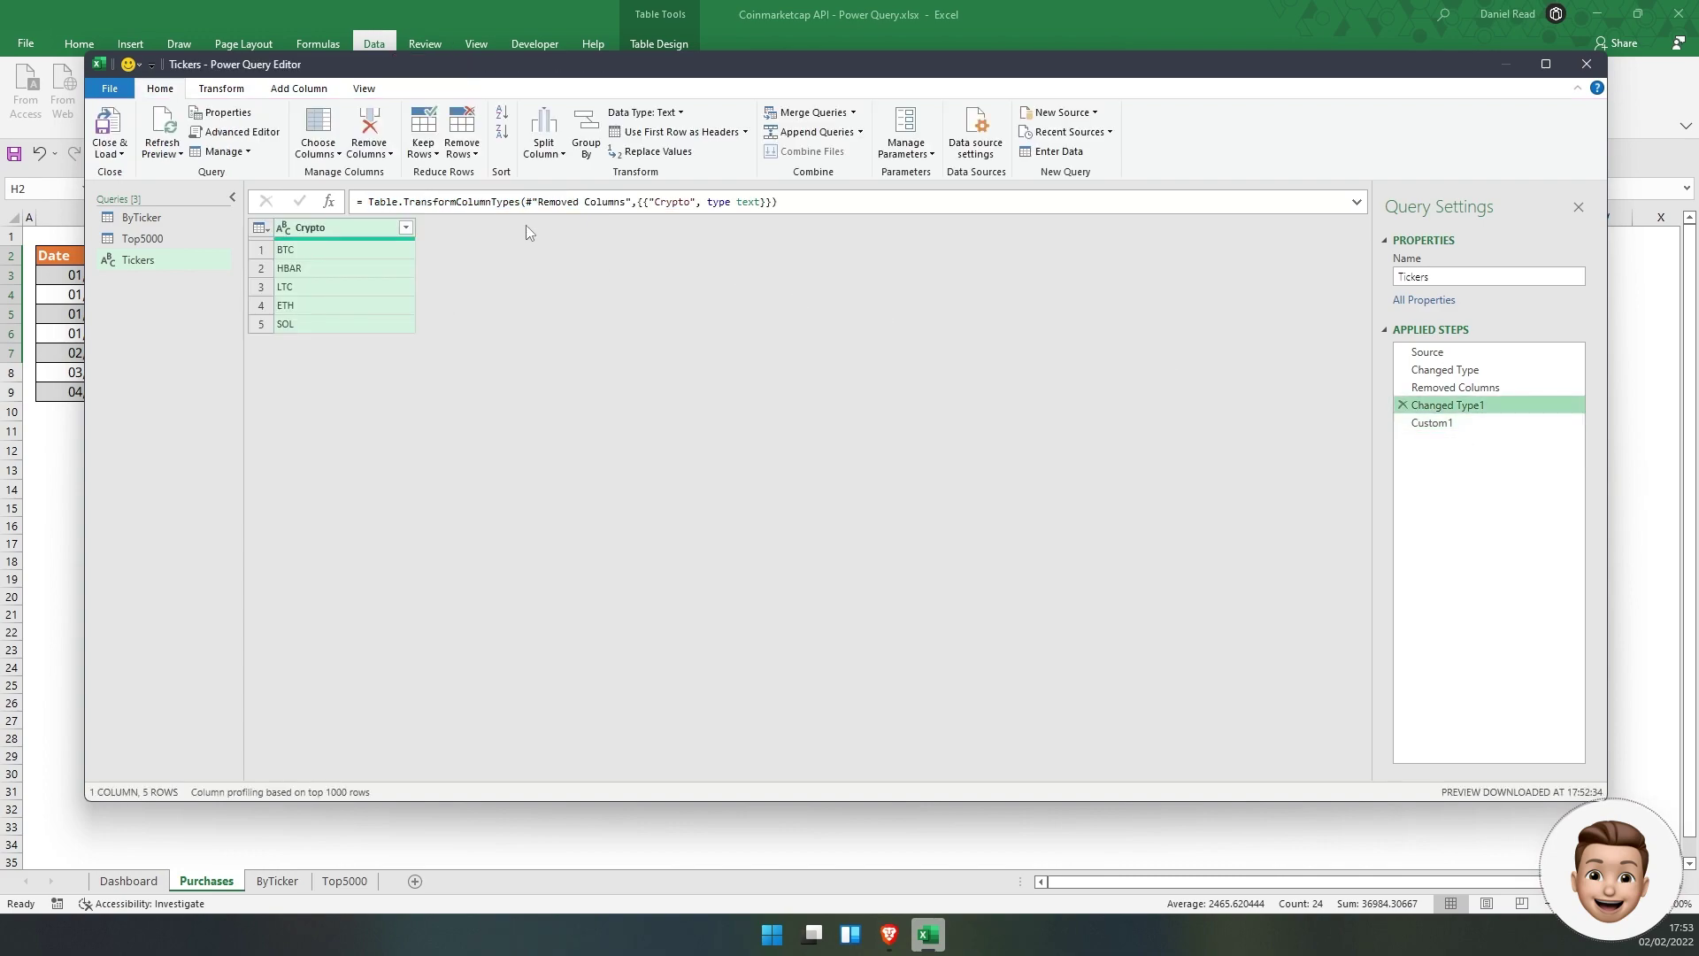
{"action": "left_click", "coordinate": [330, 204]}
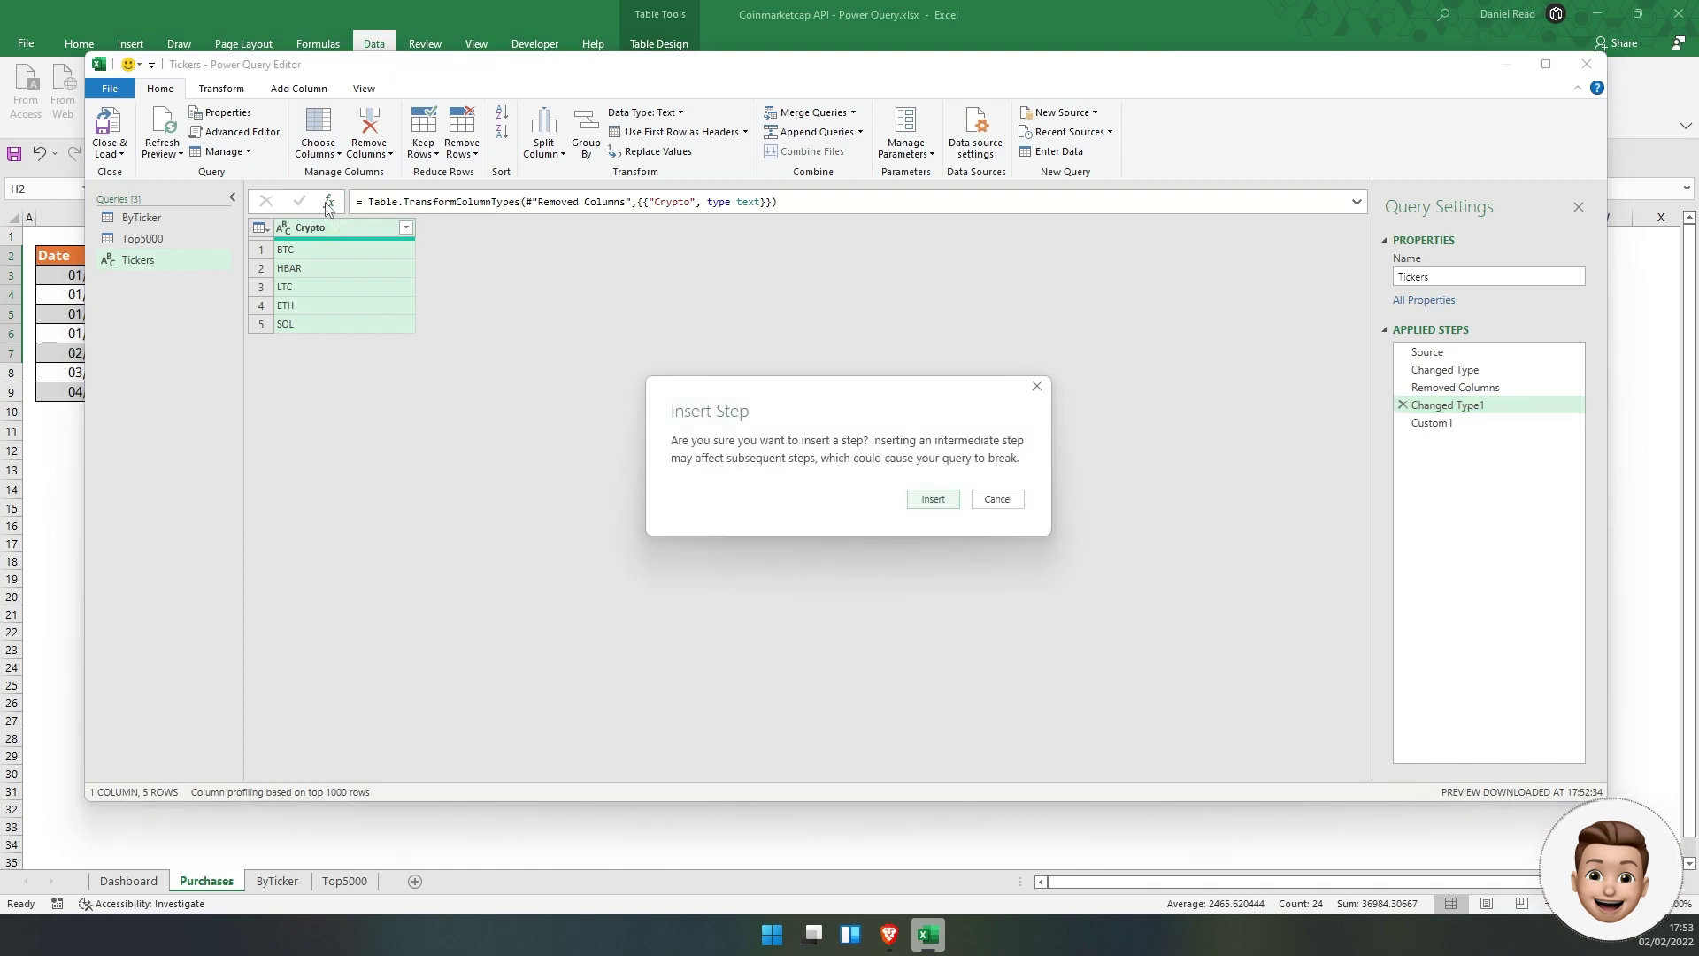
{"action": "left_click", "coordinate": [932, 504]}
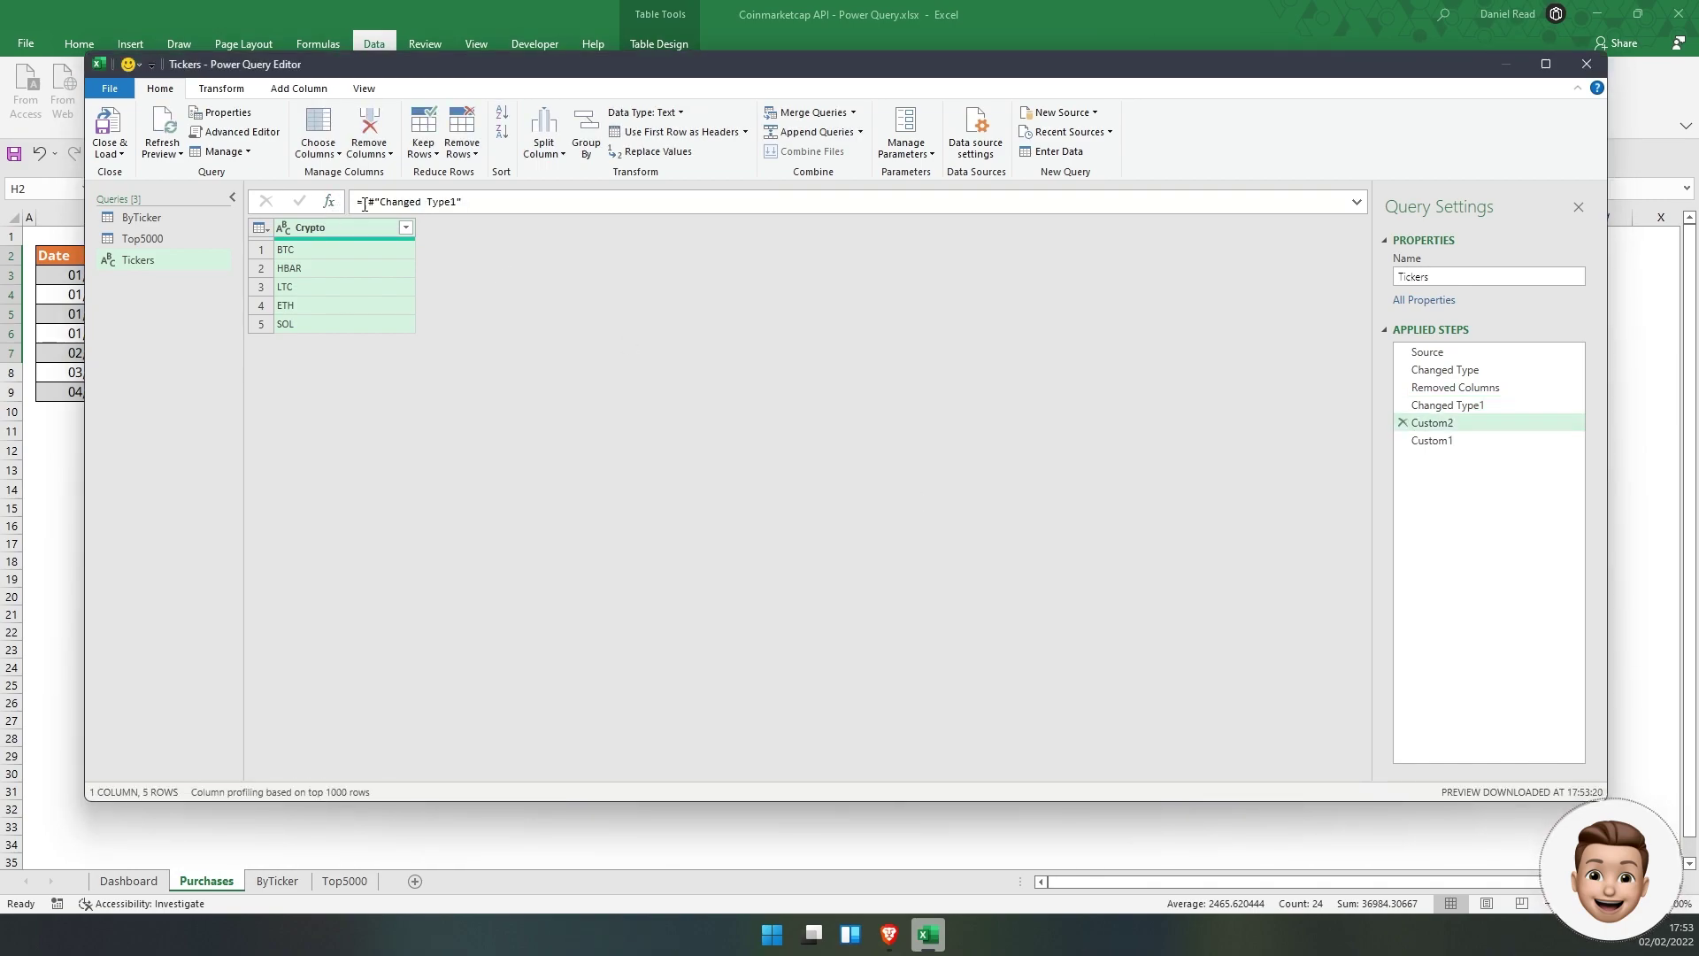
Replace the inserted step's formula with = Text.Combine(#"Changed Type1"[Crypto],",")
{"action": "key", "text": "ctrl+v"}
{"action": "left_click_drag", "start_coordinate": [713, 207], "coordinate": [602, 208]}
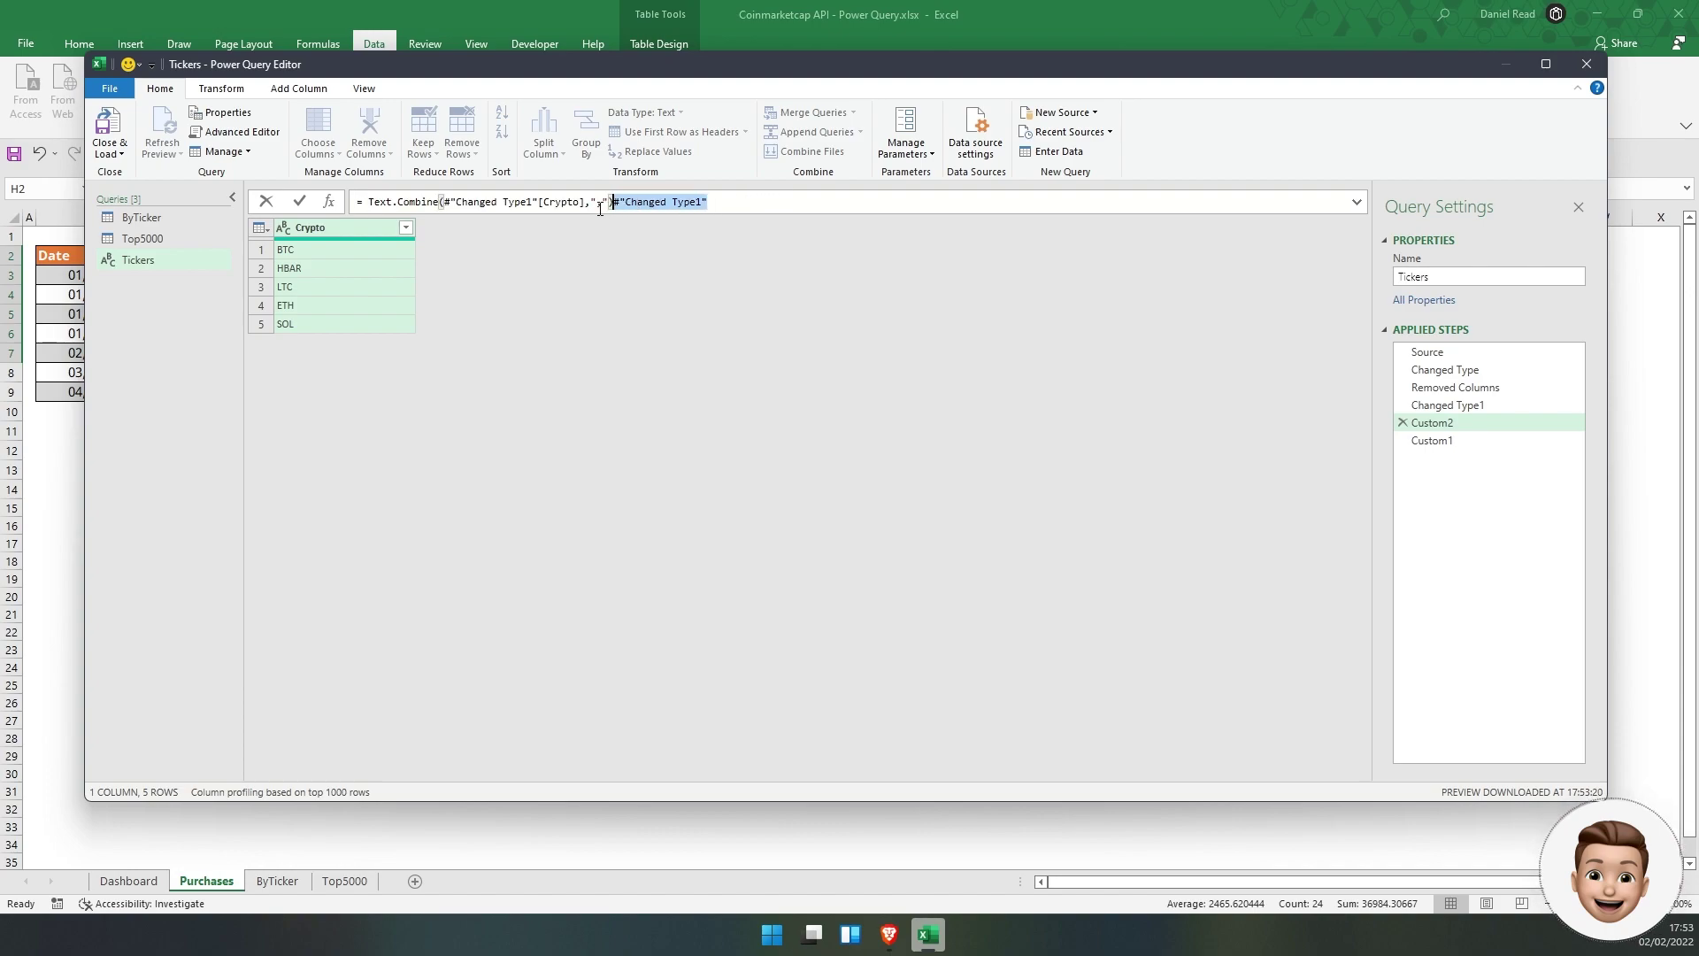
{"action": "key", "text": "BackSpace"}
Review the Text.Combine formula's step reference, Crypto column and comma separator, and apply the formula to the inserted step
{"action": "left_click", "coordinate": [450, 201]}
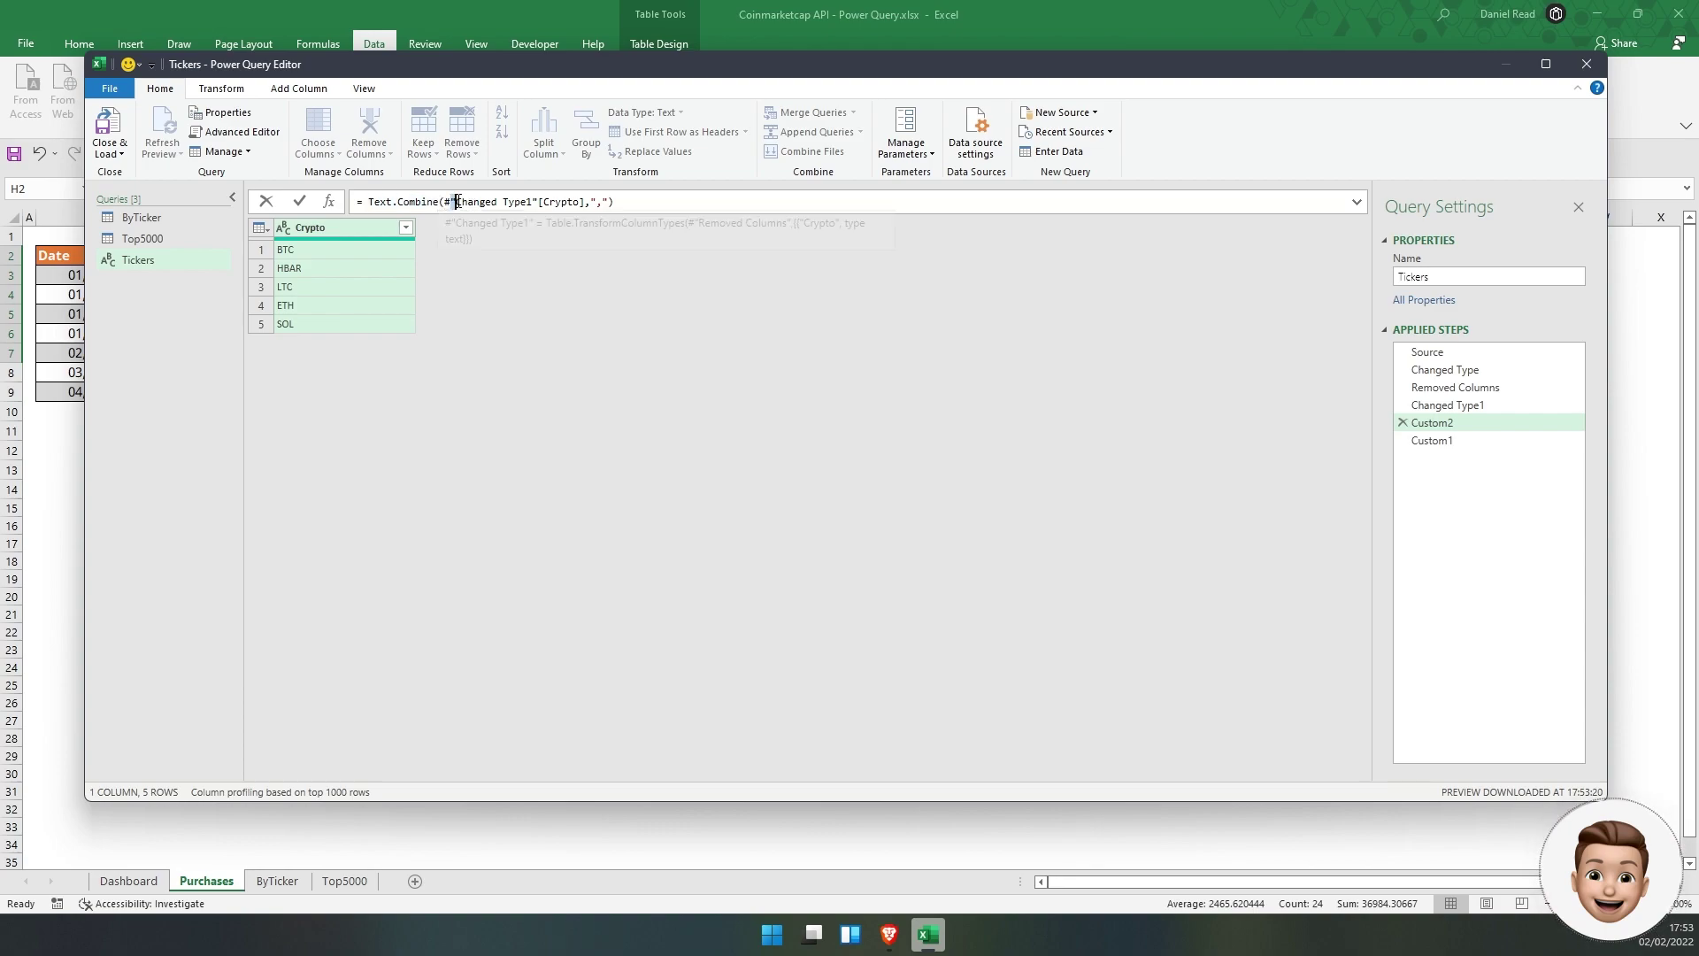
{"action": "left_click_drag", "start_coordinate": [456, 201], "coordinate": [485, 202]}
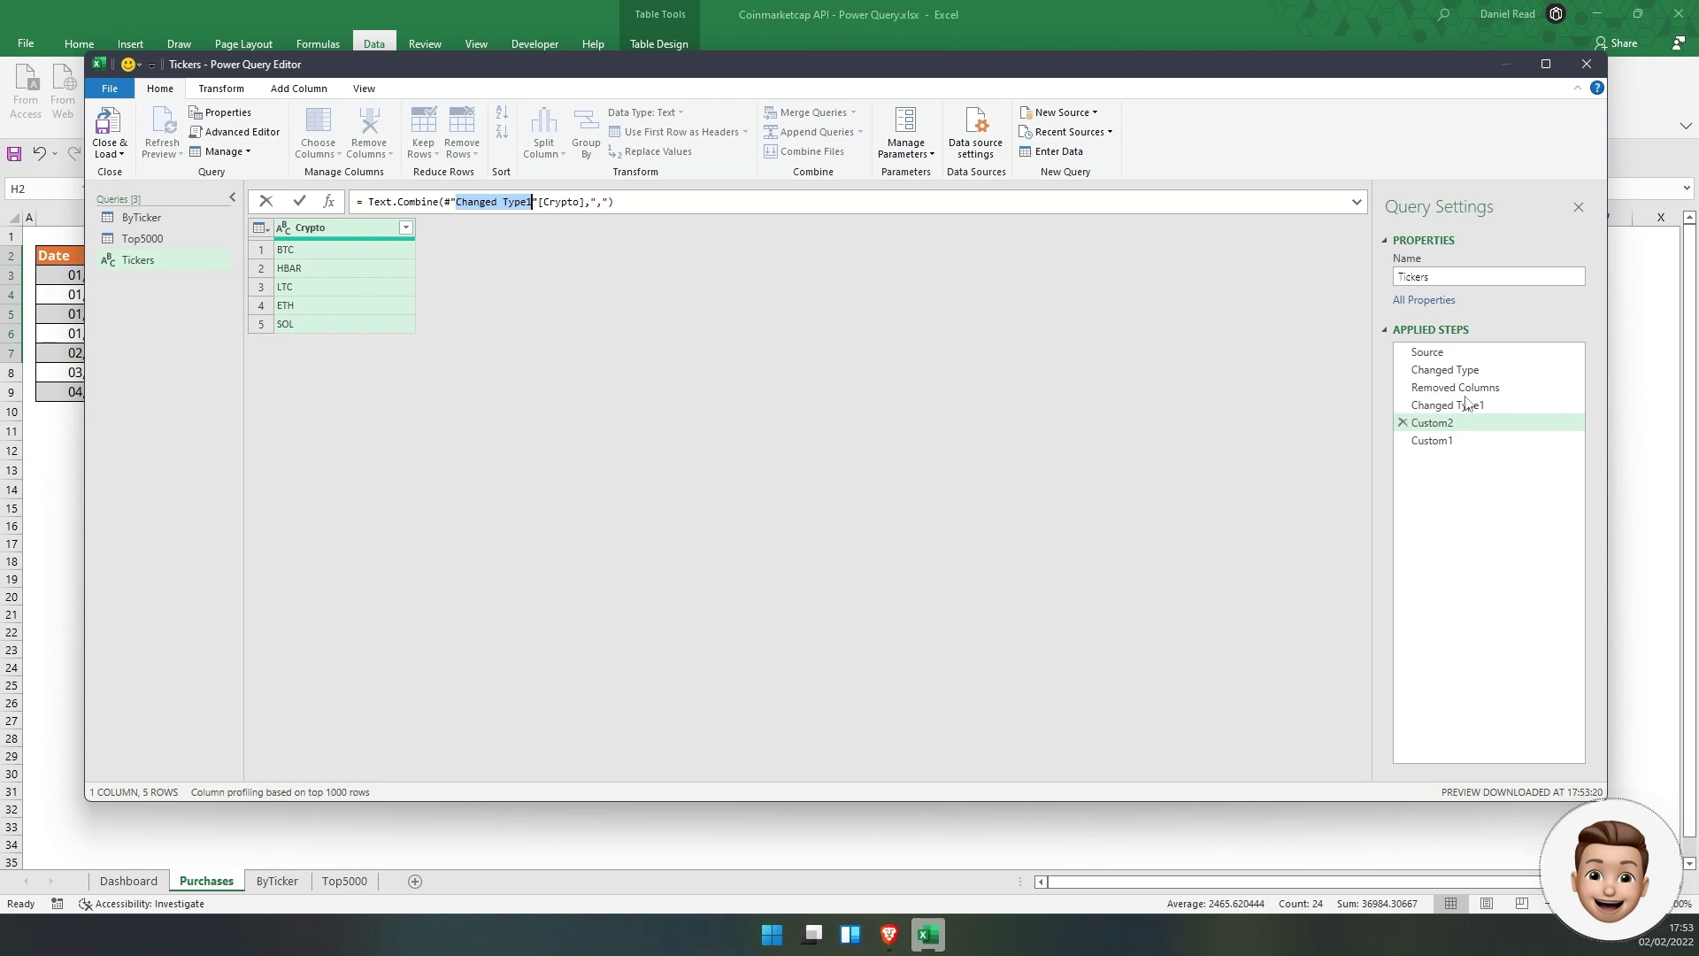
{"action": "left_click", "coordinate": [481, 202]}
{"action": "left_click_drag", "start_coordinate": [491, 205], "coordinate": [590, 204]}
{"action": "left_click", "coordinate": [567, 203]}
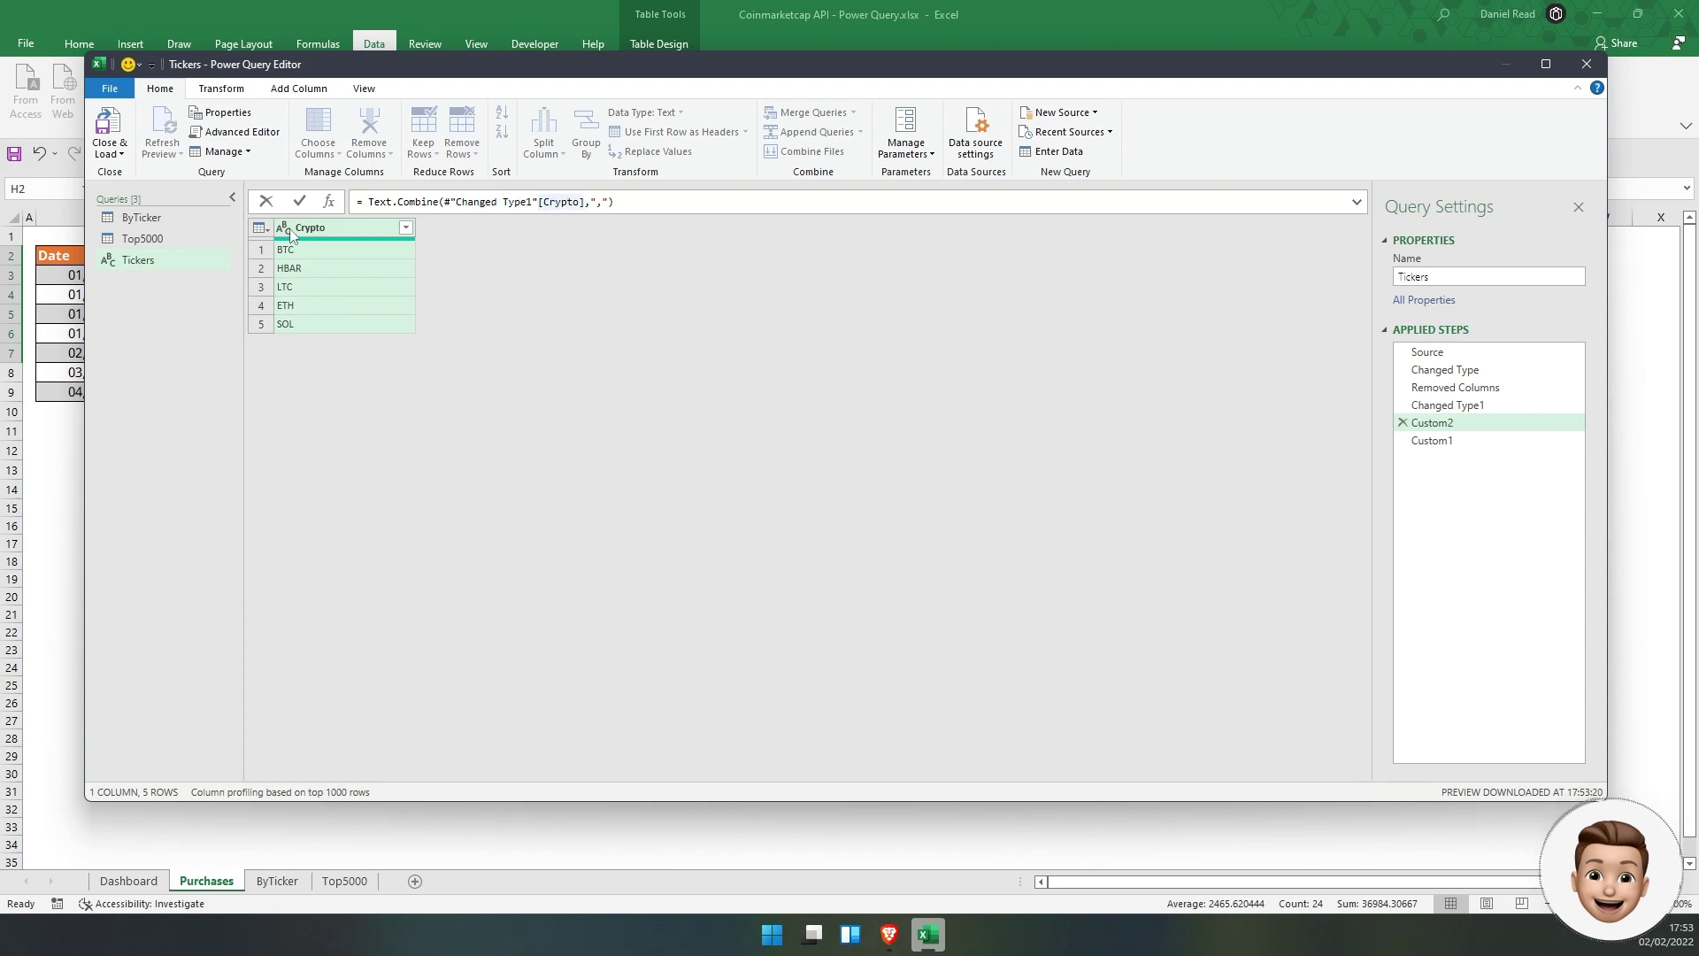
{"action": "left_click_drag", "start_coordinate": [559, 201], "coordinate": [576, 204]}
{"action": "left_click", "coordinate": [548, 204]}
{"action": "left_click", "coordinate": [585, 204]}
{"action": "type", "text": ","}
{"action": "left_click_drag", "start_coordinate": [586, 202], "coordinate": [603, 204]}
{"action": "key", "text": "Return"}
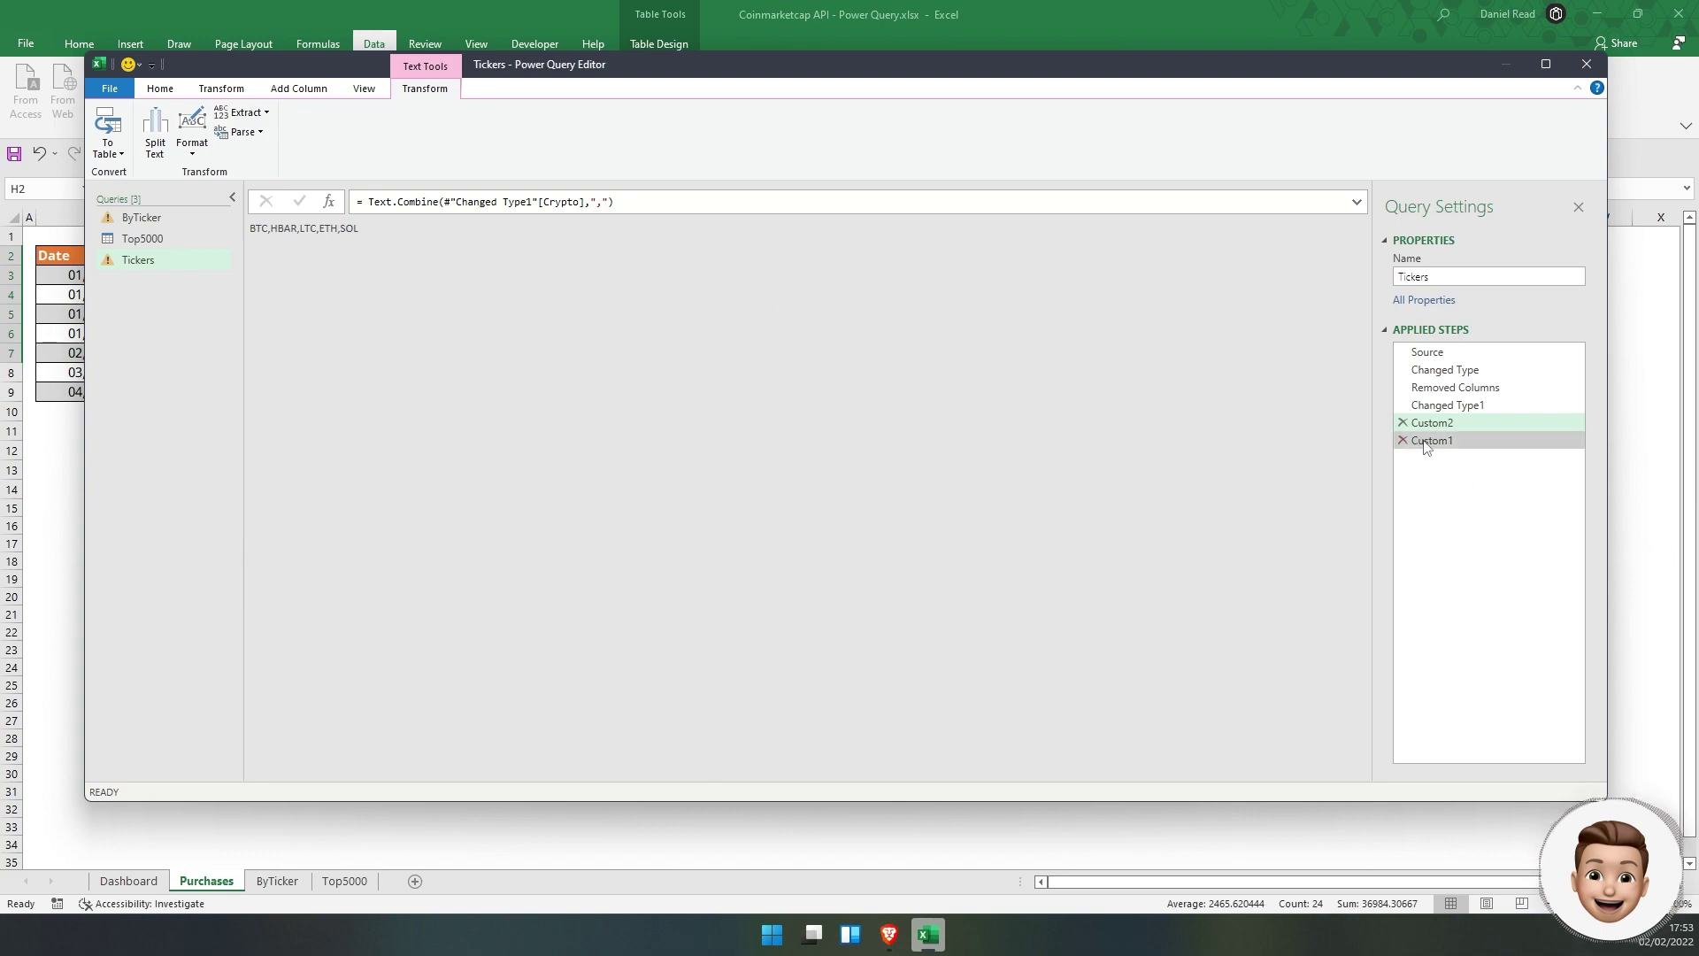
Delete the inserted duplicate custom step from the Tickers query and inspect the combined ticker text of Custom1
{"action": "left_click", "coordinate": [1403, 422]}
{"action": "left_click", "coordinate": [950, 498]}
{"action": "left_click_drag", "start_coordinate": [251, 229], "coordinate": [299, 232]}
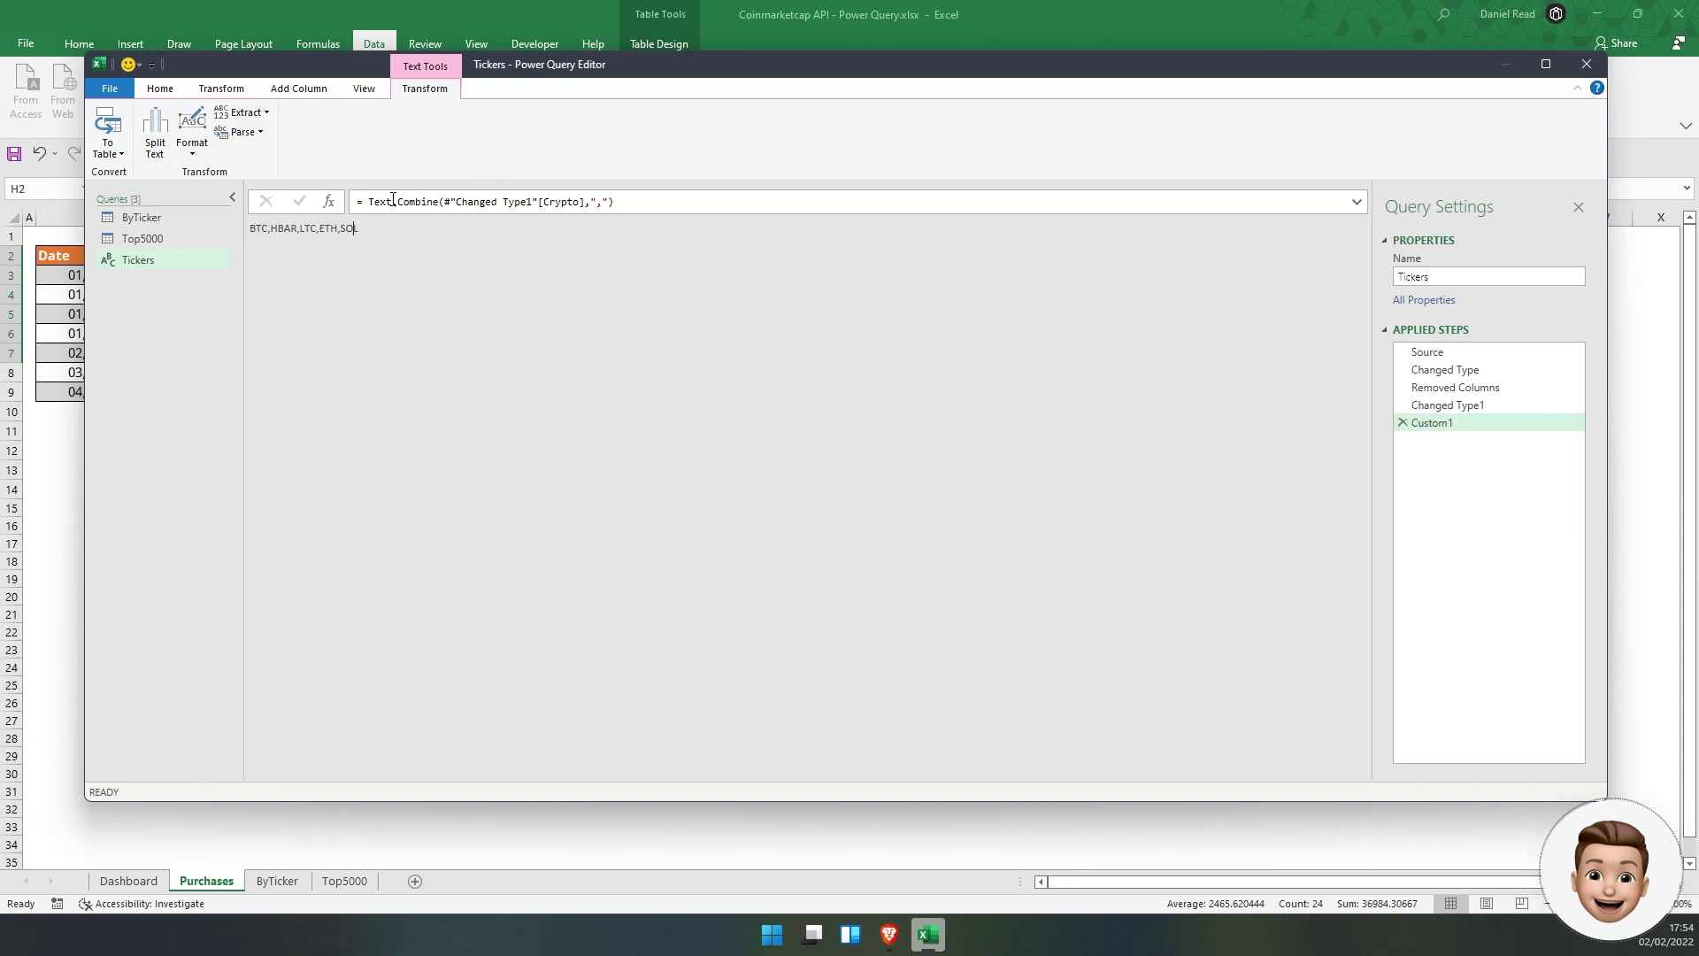
{"action": "left_click", "coordinate": [317, 274]}
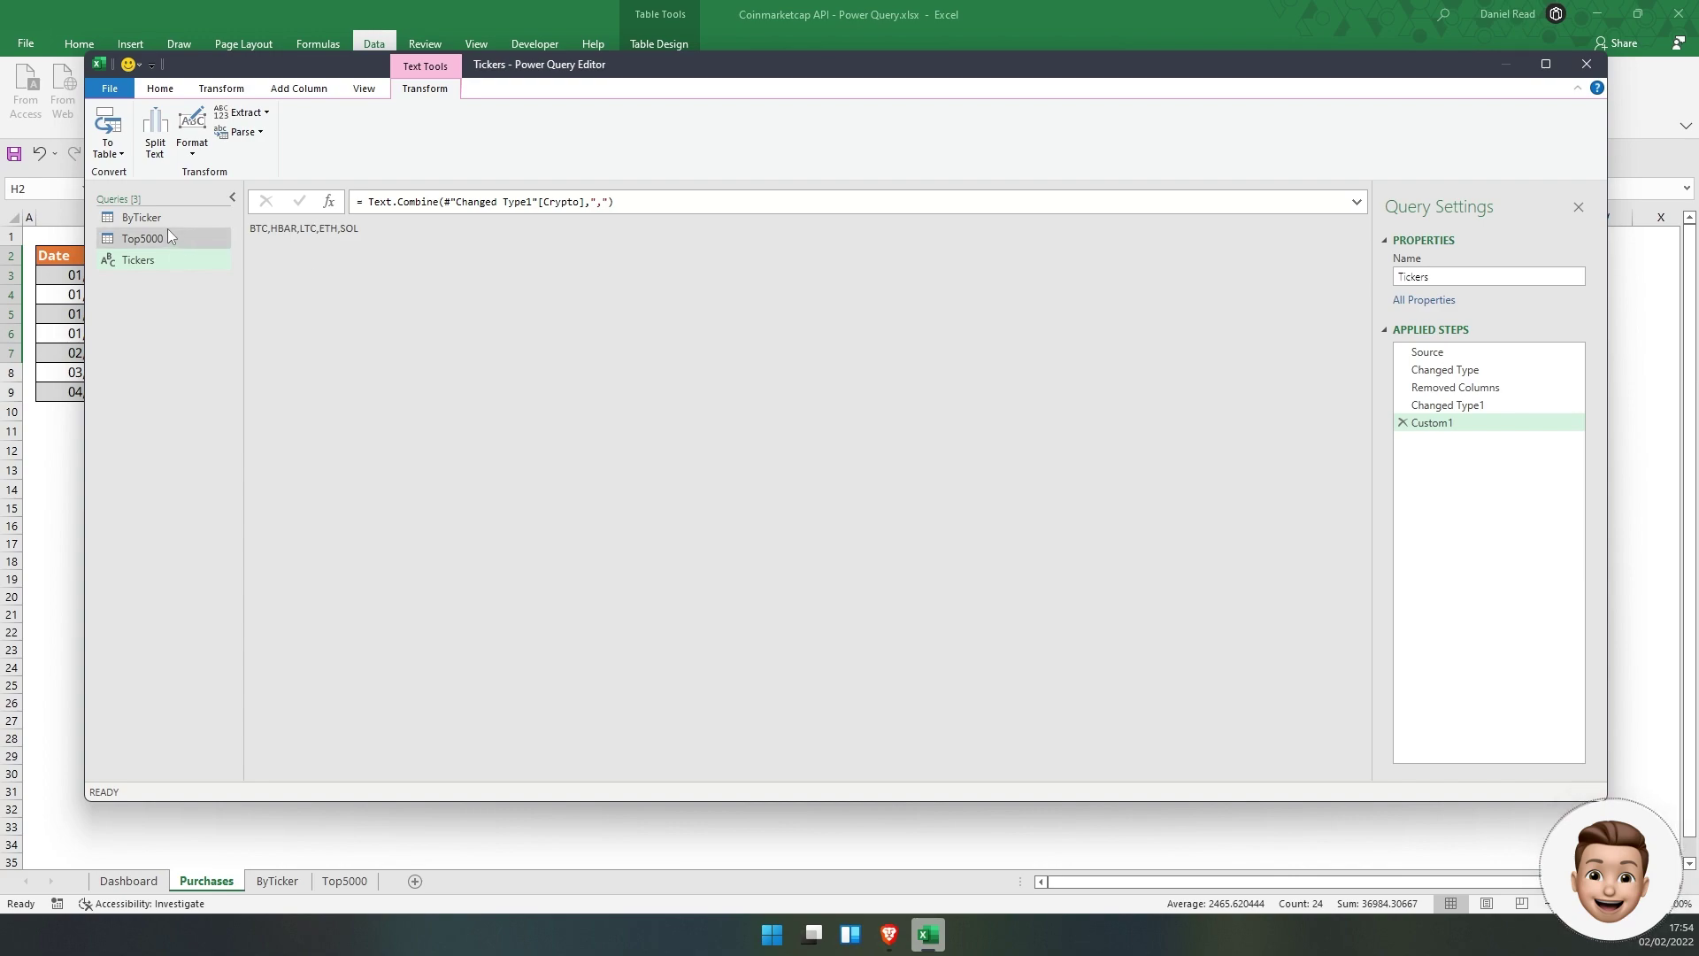
Inspect the ByTicker query's Source step and its Tickers reference in the symbol parameter, and return to the Expanded GBP step
{"action": "left_click", "coordinate": [177, 222]}
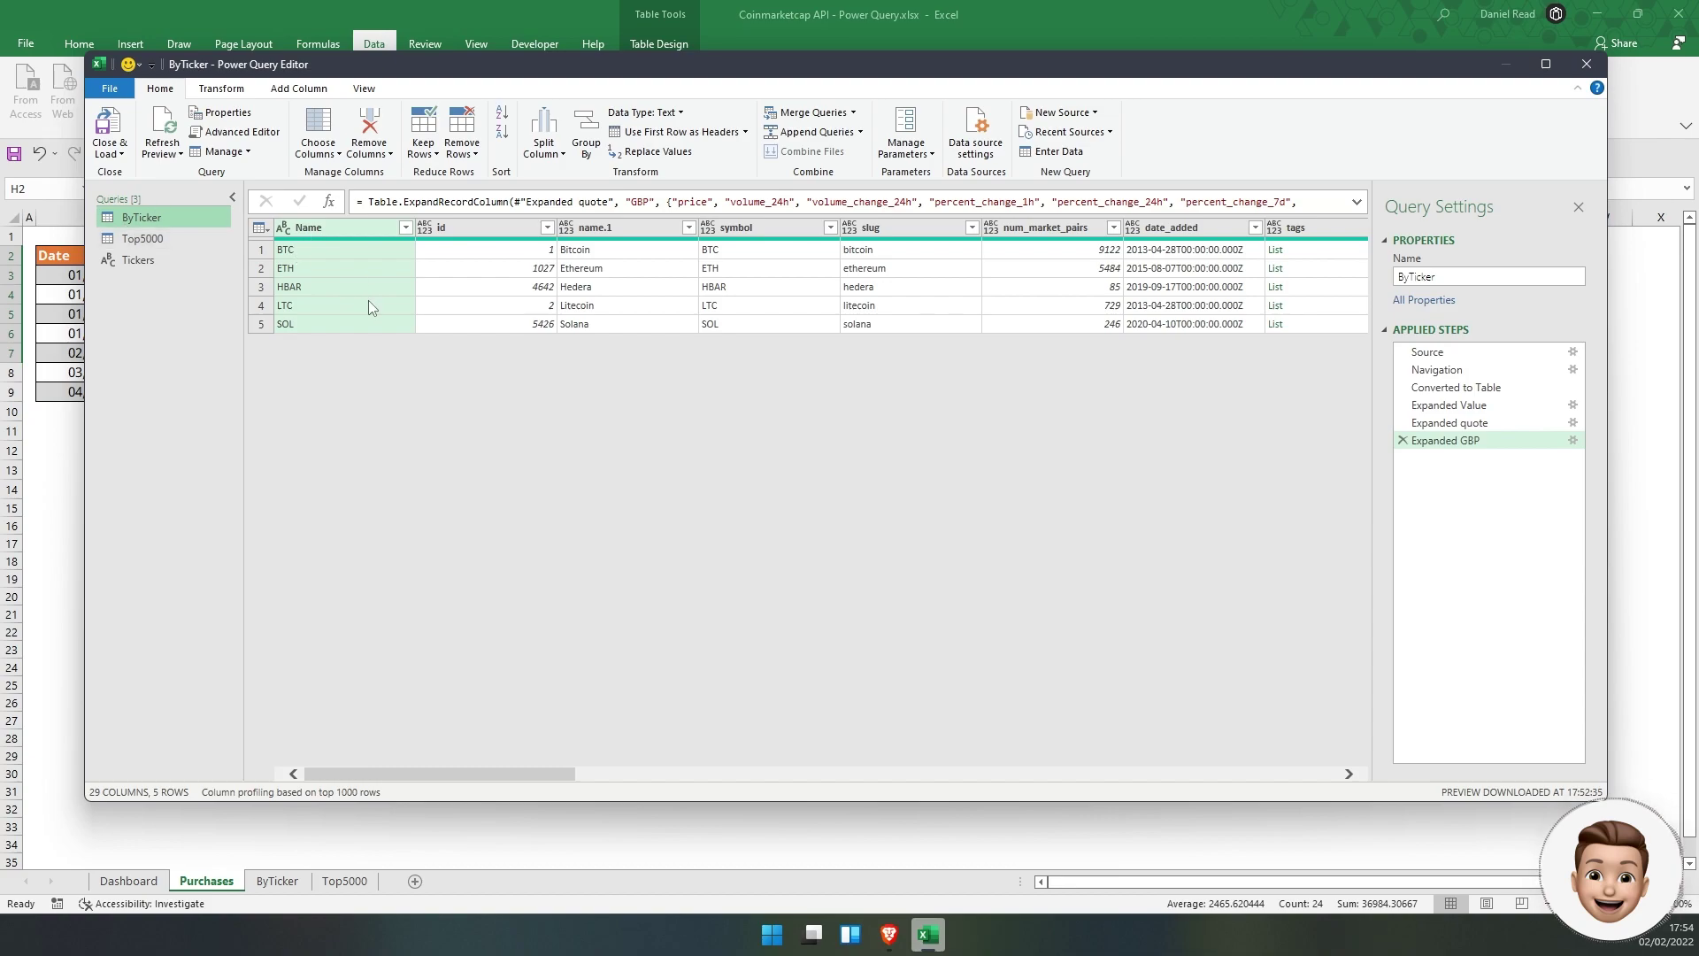
{"action": "left_click", "coordinate": [1464, 350]}
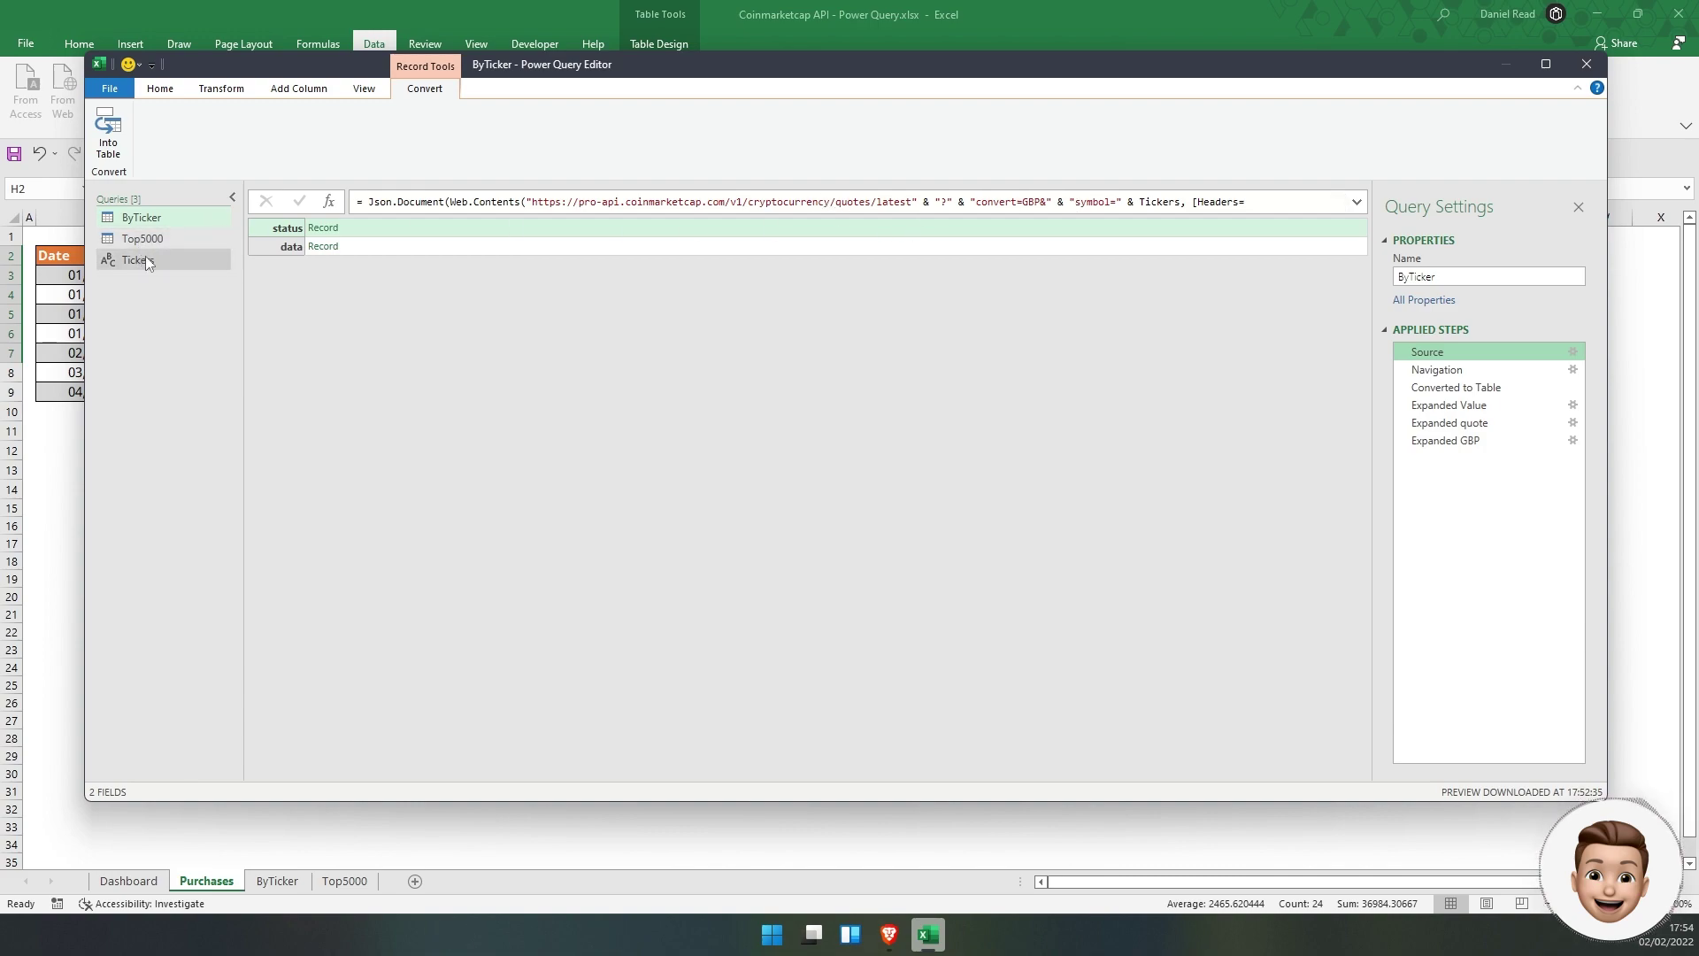
{"action": "left_click", "coordinate": [1077, 203]}
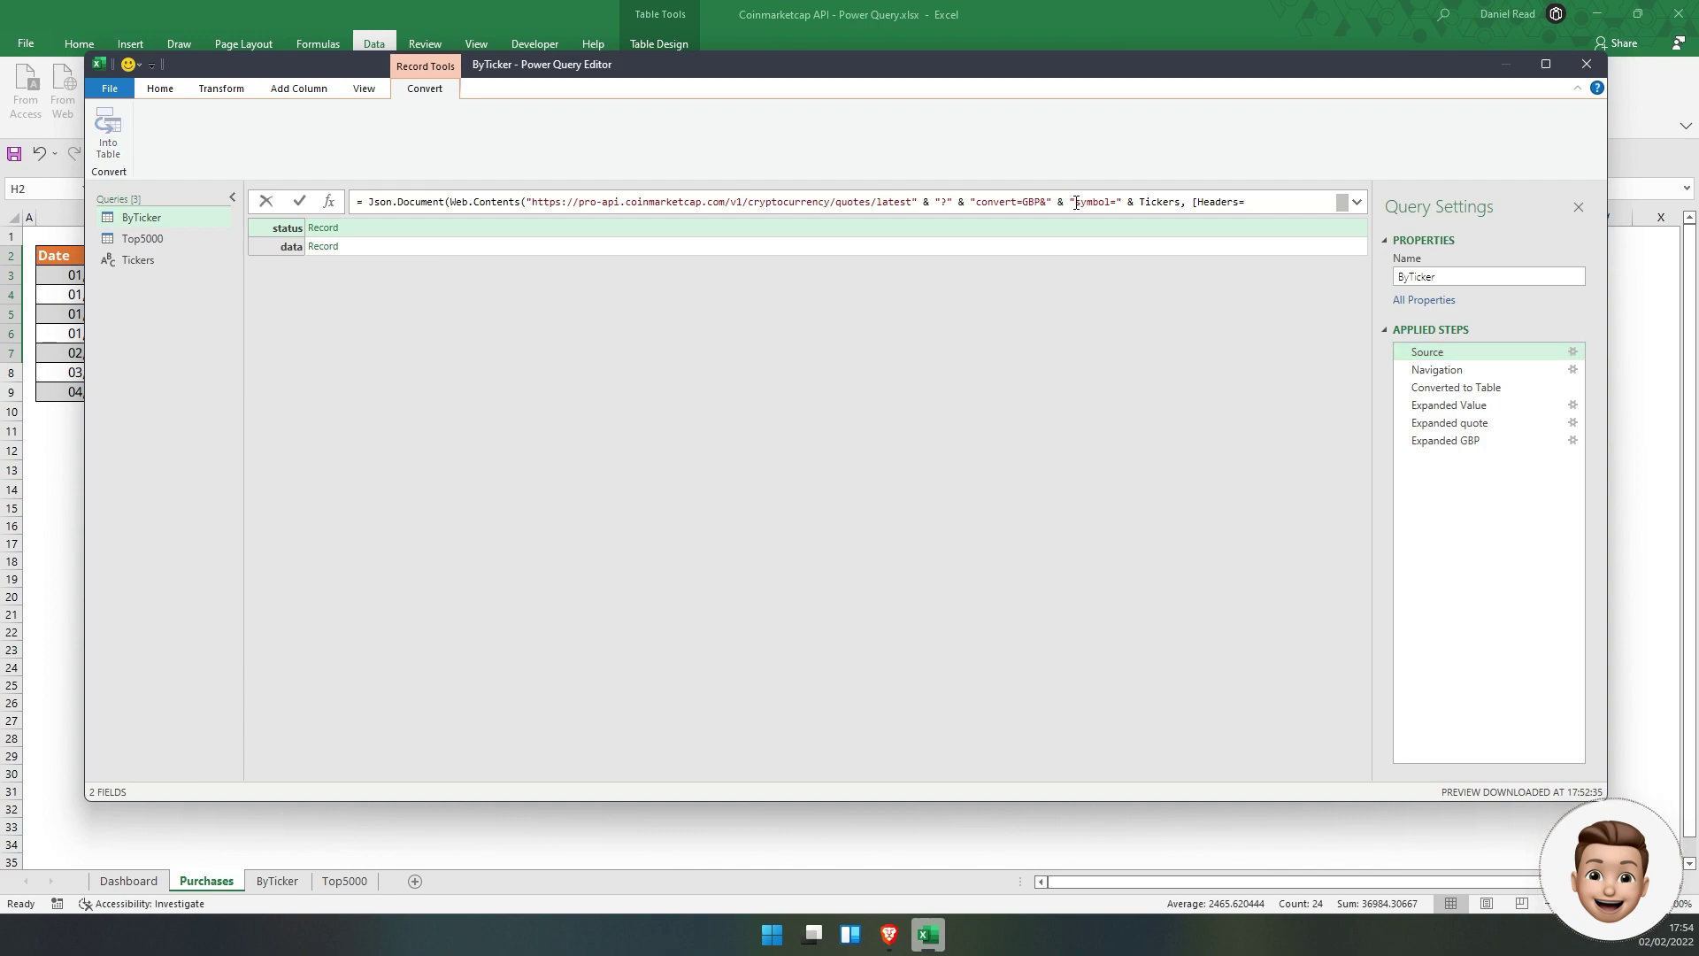
{"action": "left_click", "coordinate": [1122, 203]}
{"action": "left_click_drag", "start_coordinate": [1139, 202], "coordinate": [1173, 202]}
{"action": "left_click", "coordinate": [1446, 440]}
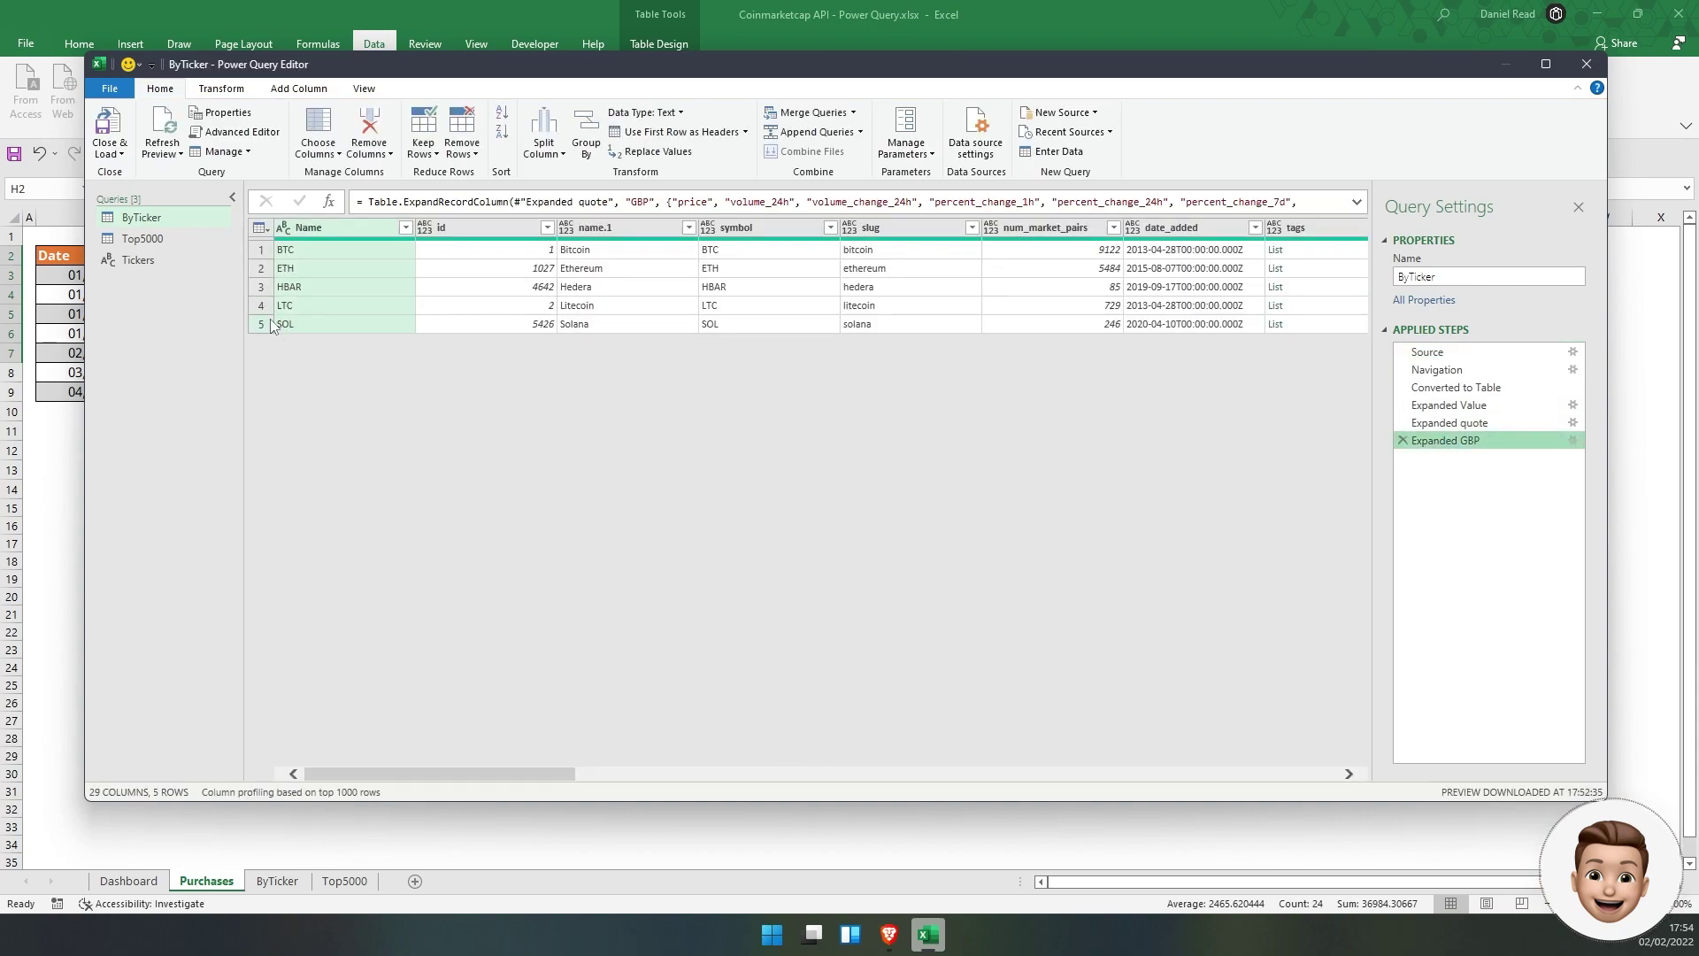
Close and load the queries, and check the SOL row across the ByTicker sheet's table
{"action": "left_click", "coordinate": [108, 131]}
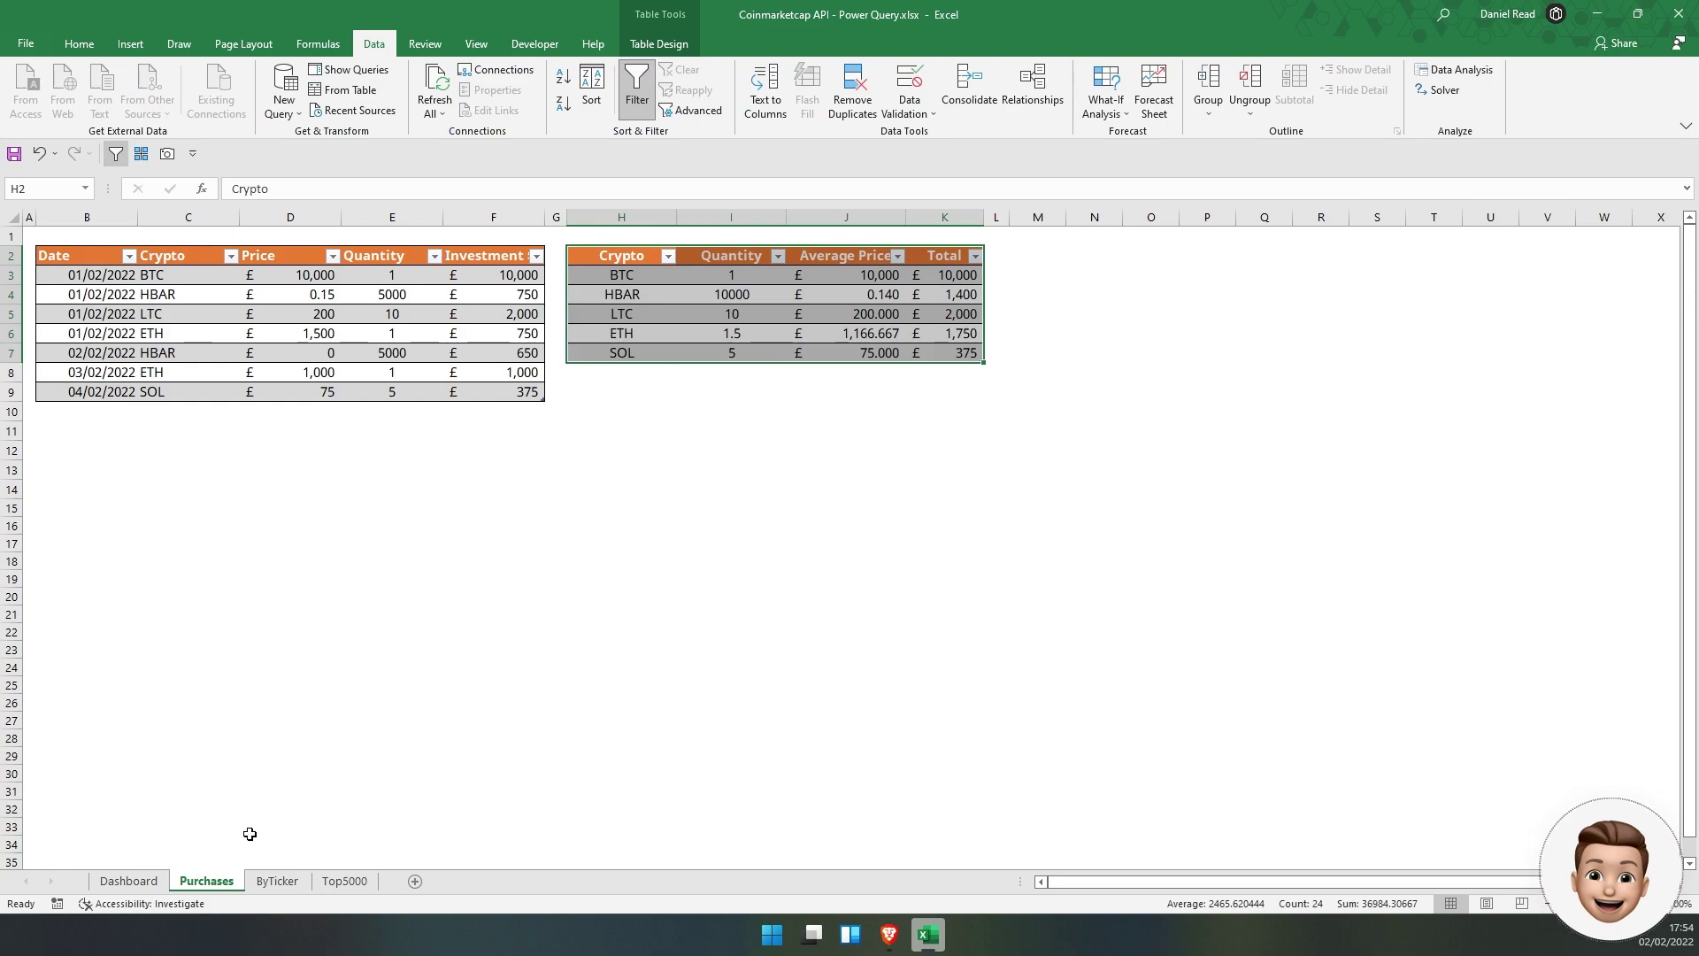
{"action": "left_click", "coordinate": [277, 881]}
{"action": "left_click", "coordinate": [204, 344]}
{"action": "left_click", "coordinate": [347, 265]}
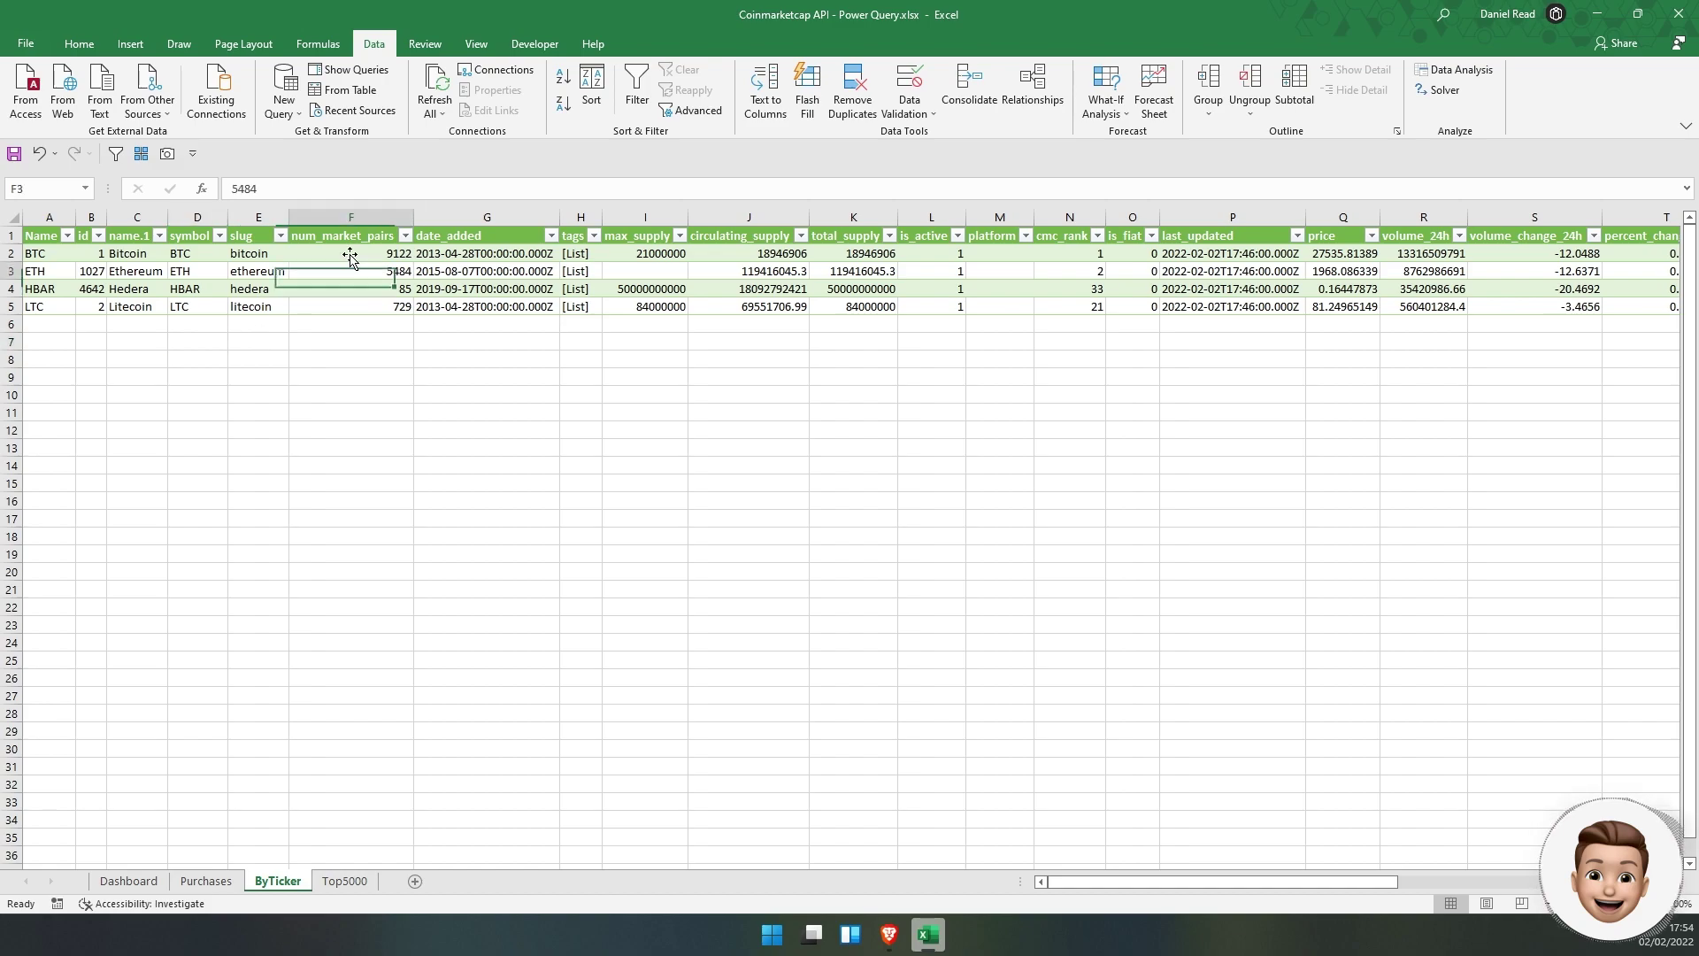
{"action": "left_click_drag", "start_coordinate": [91, 324], "coordinate": [1424, 324]}
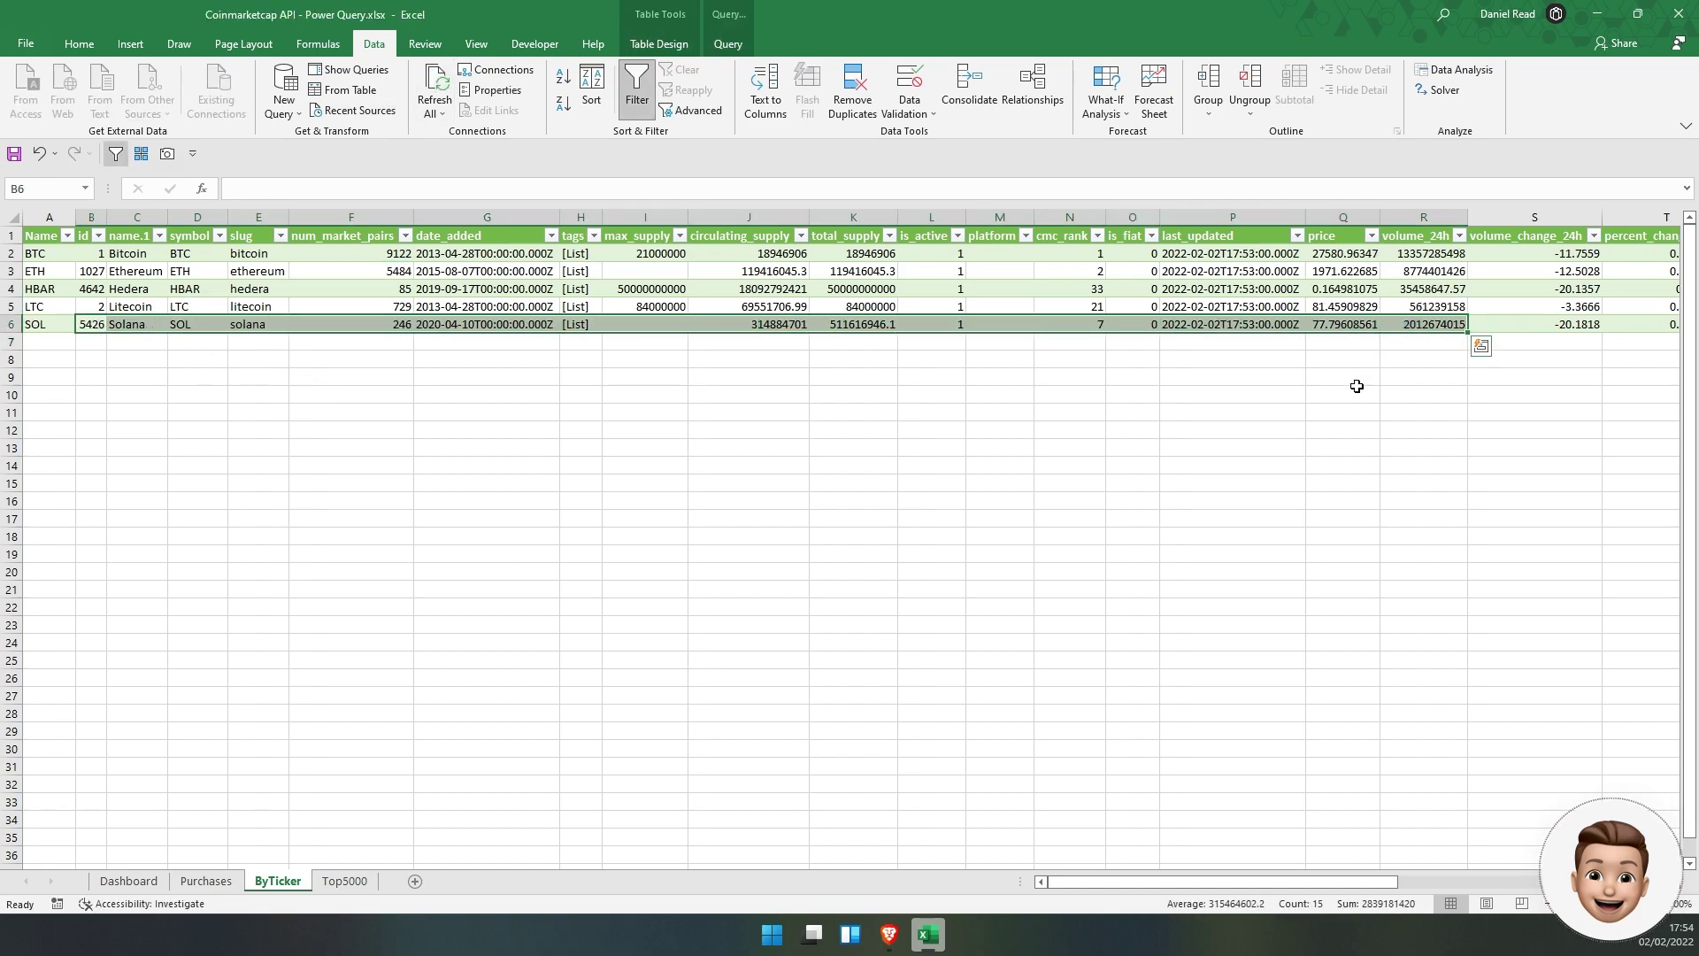
{"action": "left_click", "coordinate": [487, 393]}
Review the consolidated crypto summary table and the empty row beneath it on the Purchases sheet
{"action": "left_click", "coordinate": [206, 881]}
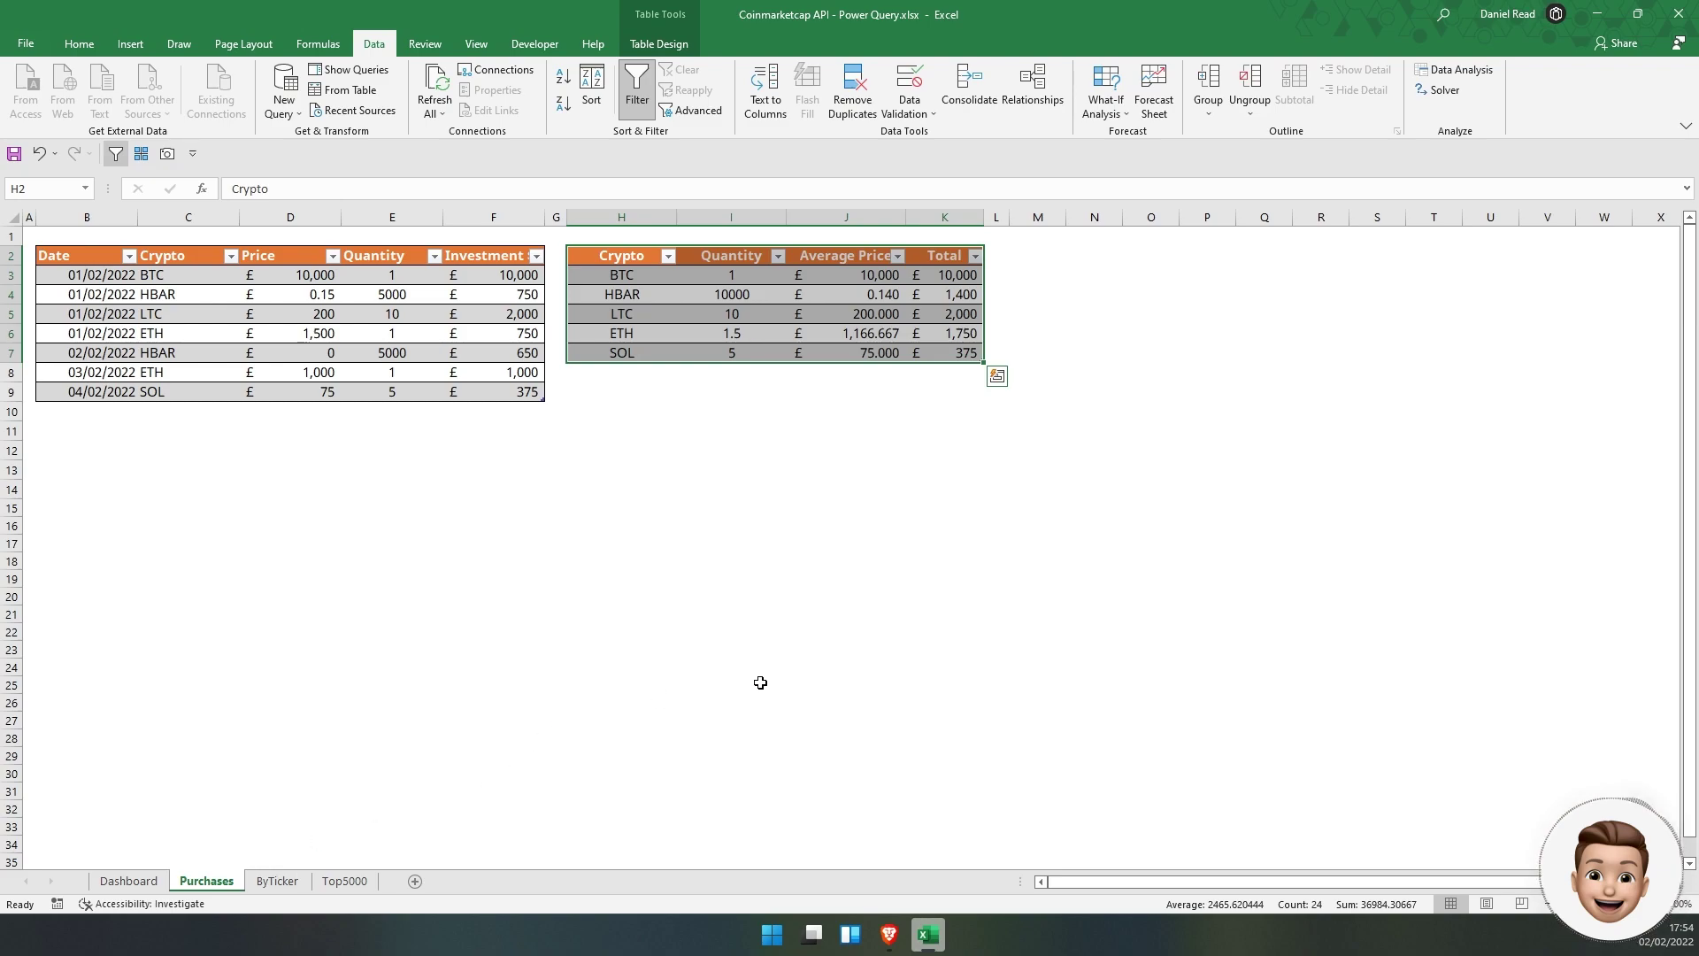
{"action": "left_click", "coordinate": [731, 492]}
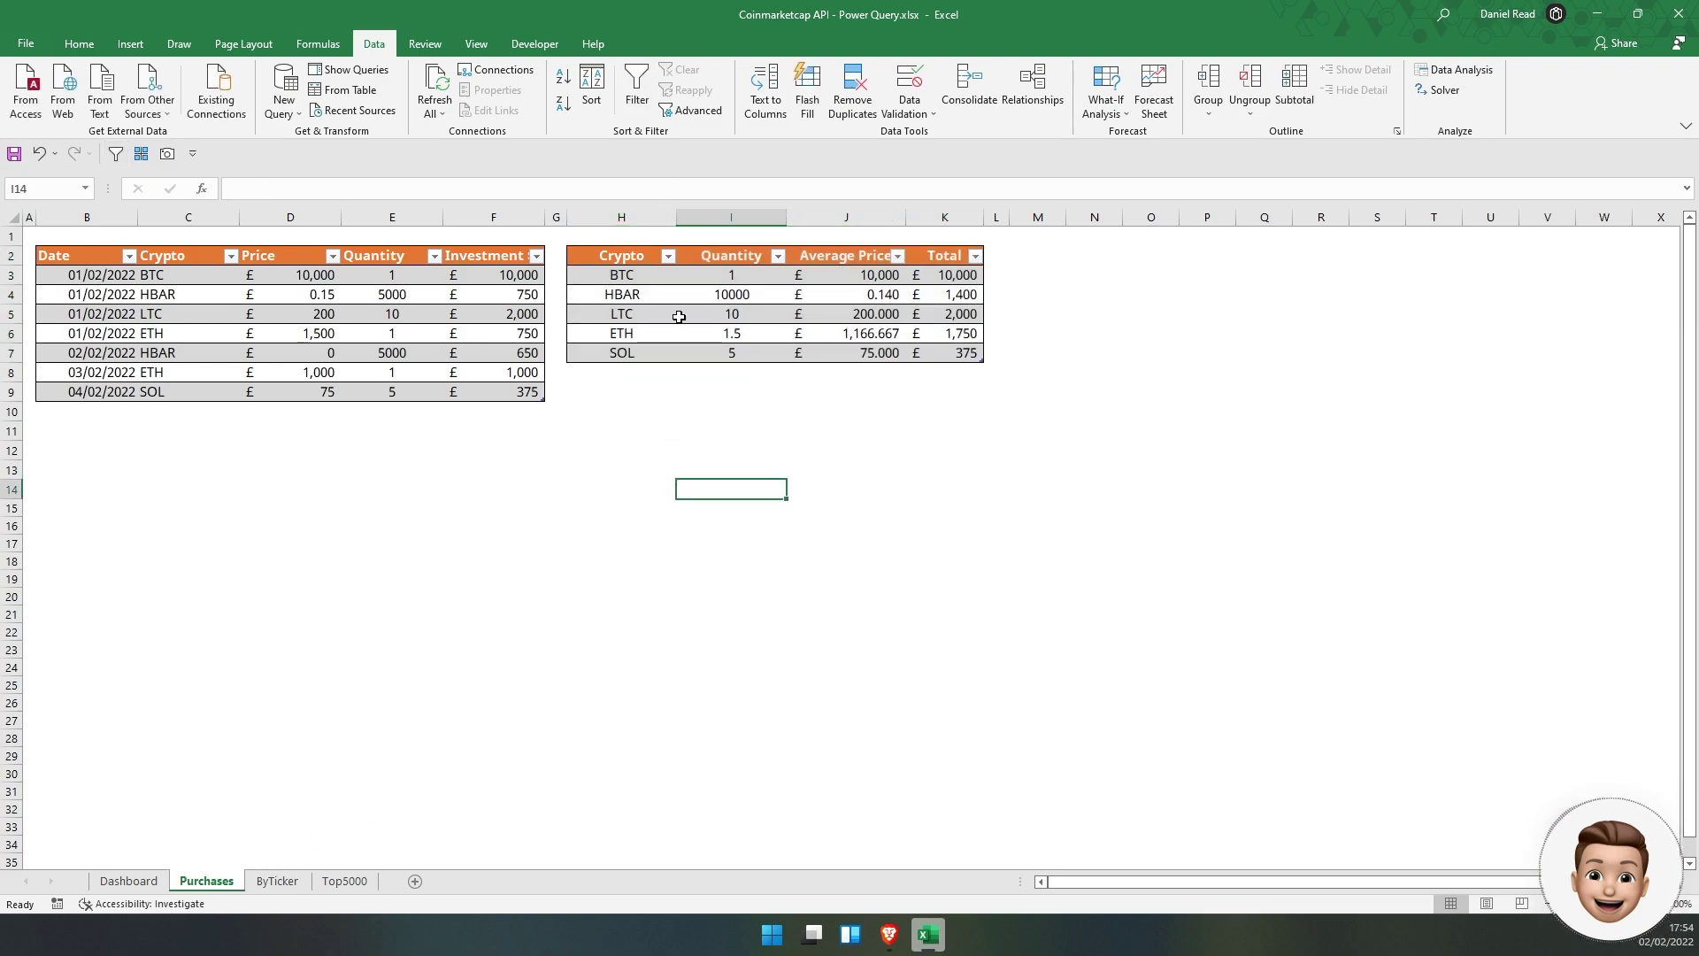
{"action": "left_click", "coordinate": [642, 303]}
{"action": "left_click", "coordinate": [655, 370]}
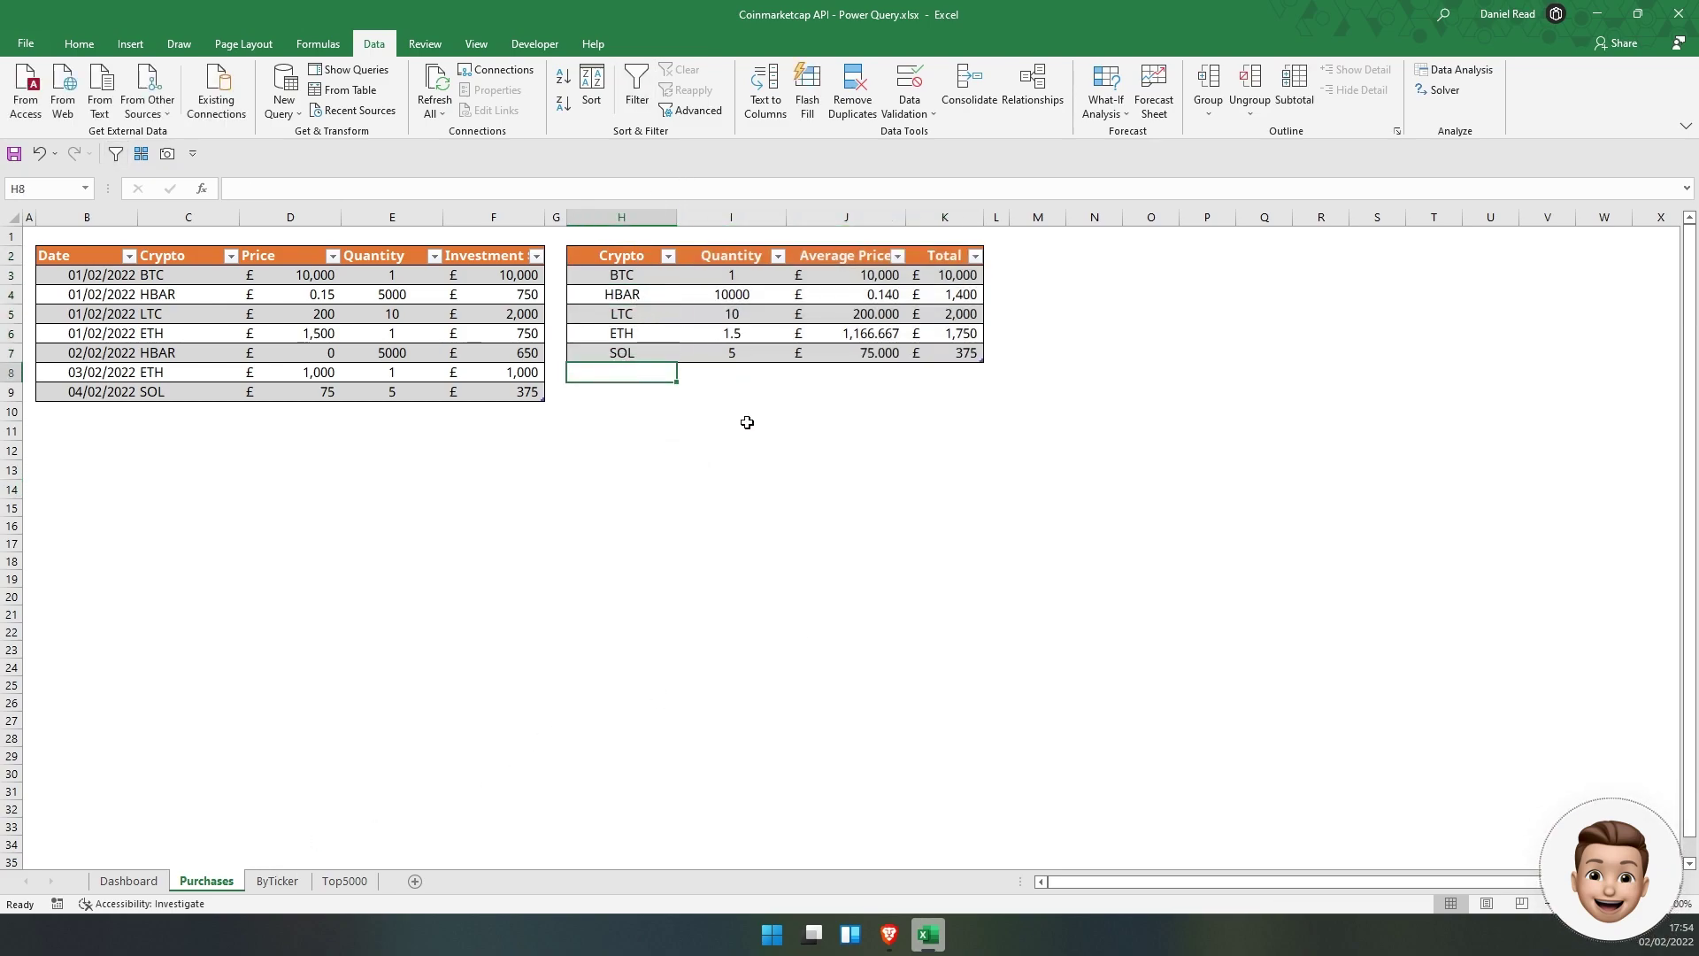
{"action": "left_click_drag", "start_coordinate": [605, 237], "coordinate": [1015, 349]}
{"action": "left_click", "coordinate": [945, 372]}
{"action": "left_click", "coordinate": [616, 378]}
Correct the misspelled word in build step 2 on the Dashboard sheet to "Purchases"
{"action": "left_click", "coordinate": [128, 881]}
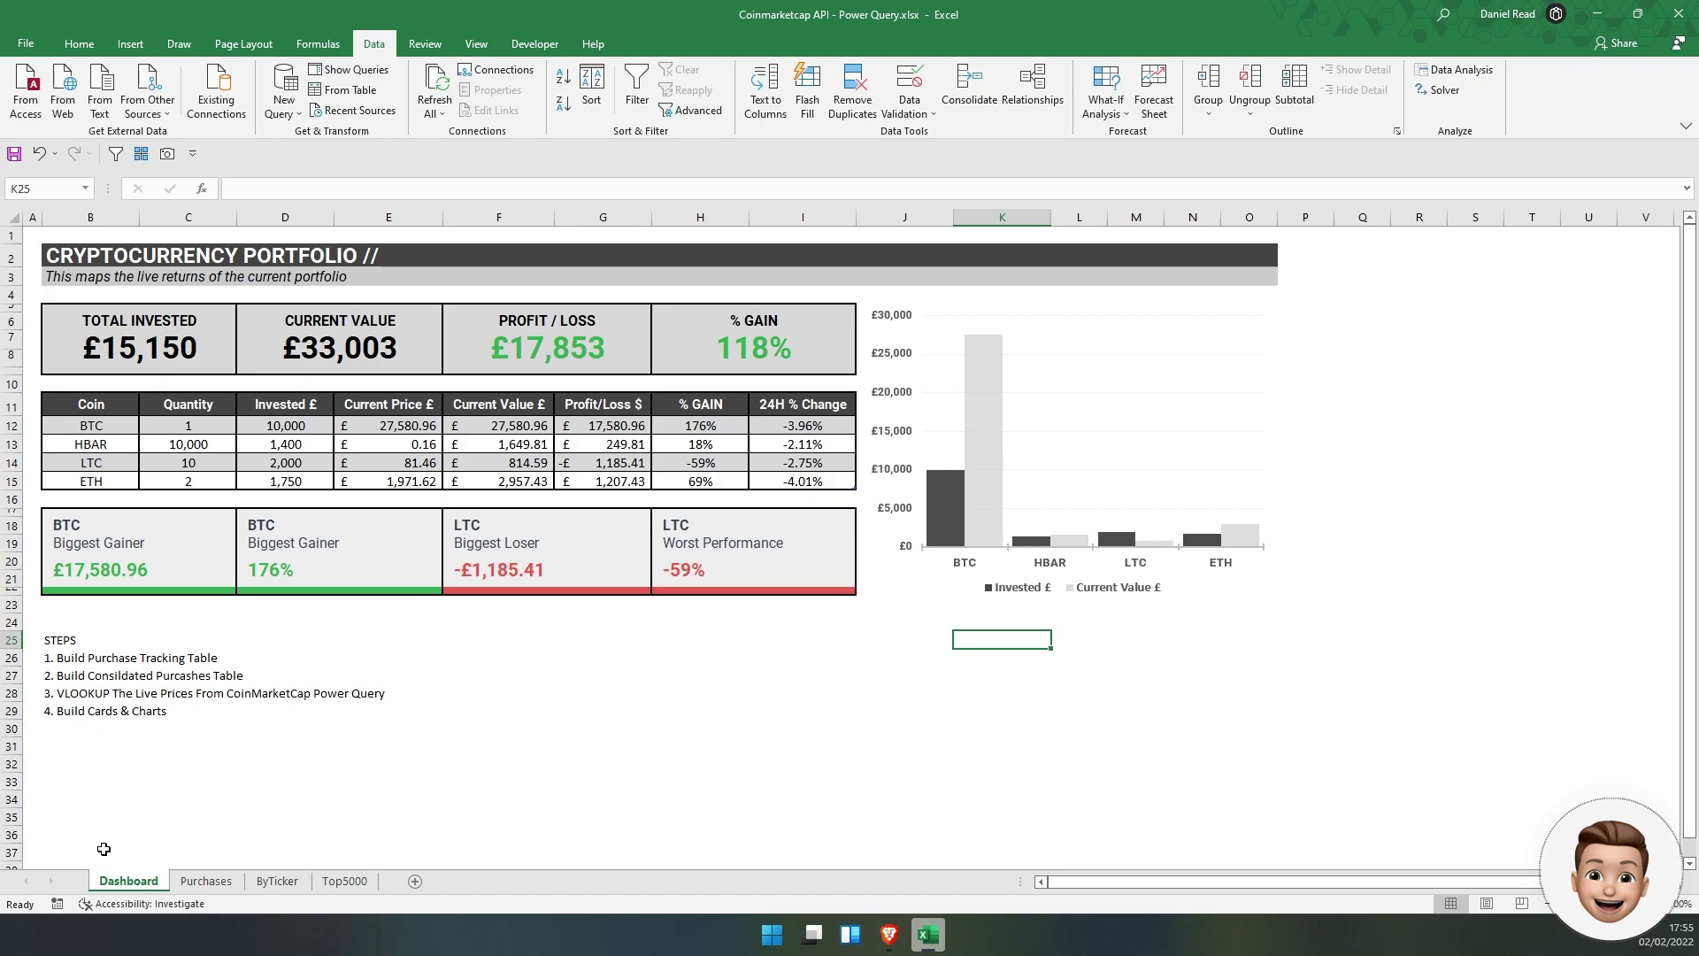
{"action": "left_click", "coordinate": [80, 693]}
{"action": "left_click", "coordinate": [69, 657]}
{"action": "left_click", "coordinate": [76, 679]}
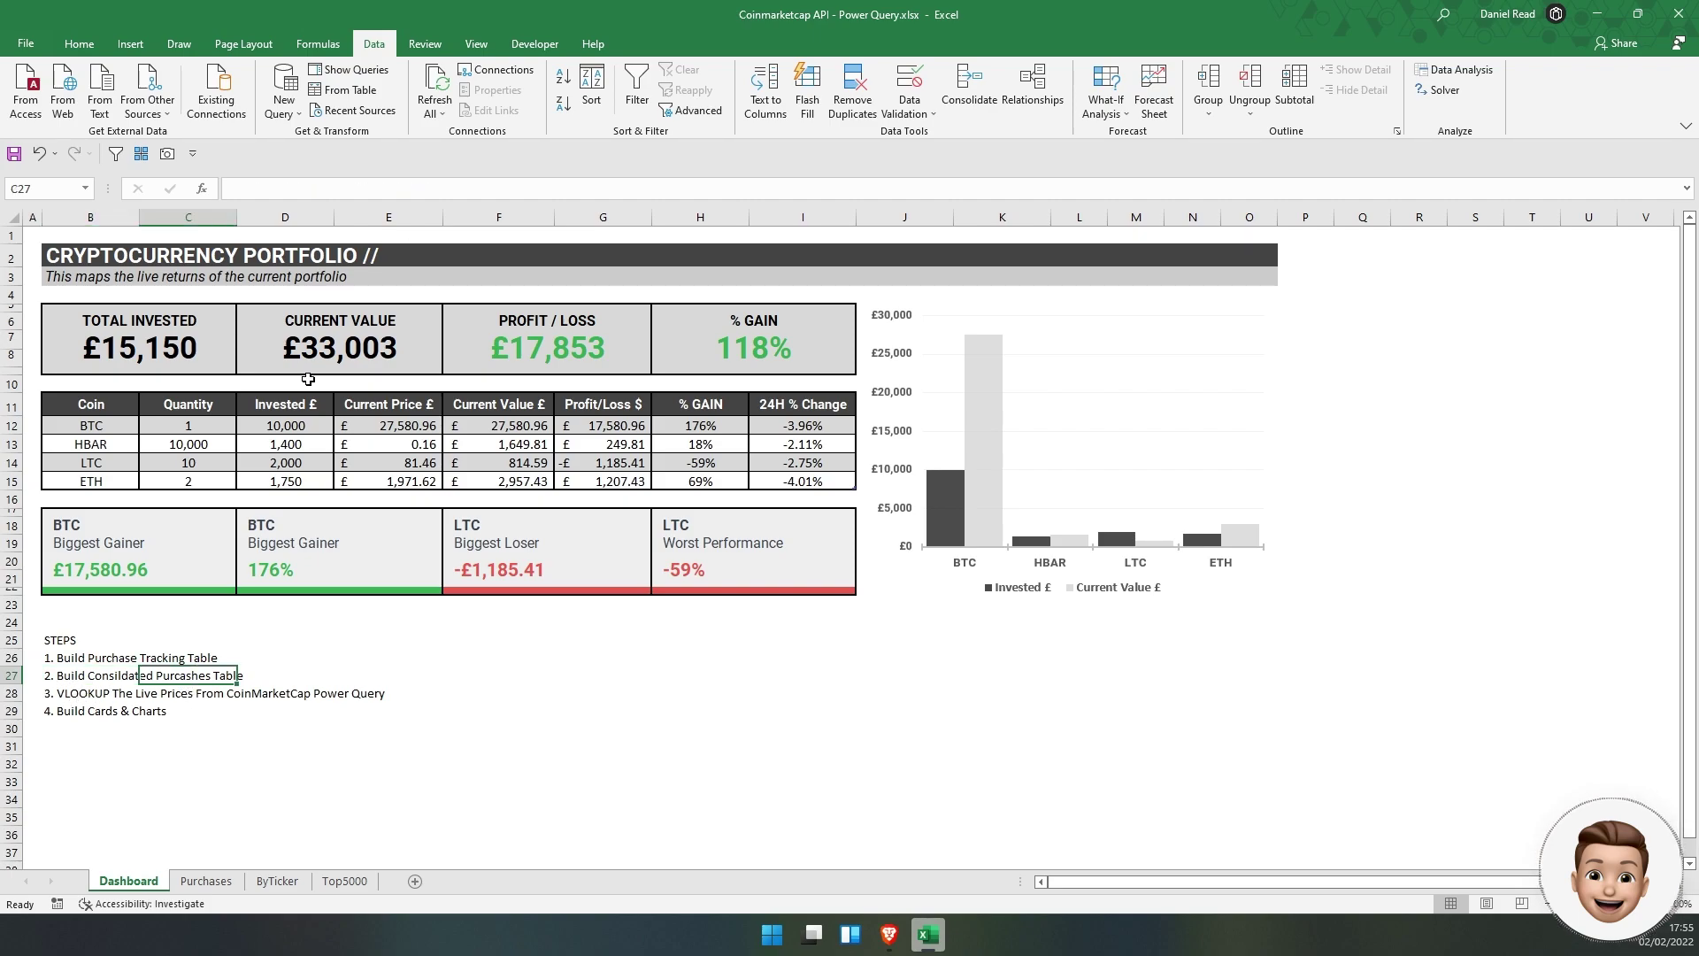
{"action": "double_click", "coordinate": [364, 195]}
{"action": "type", "text": "Purchases"}
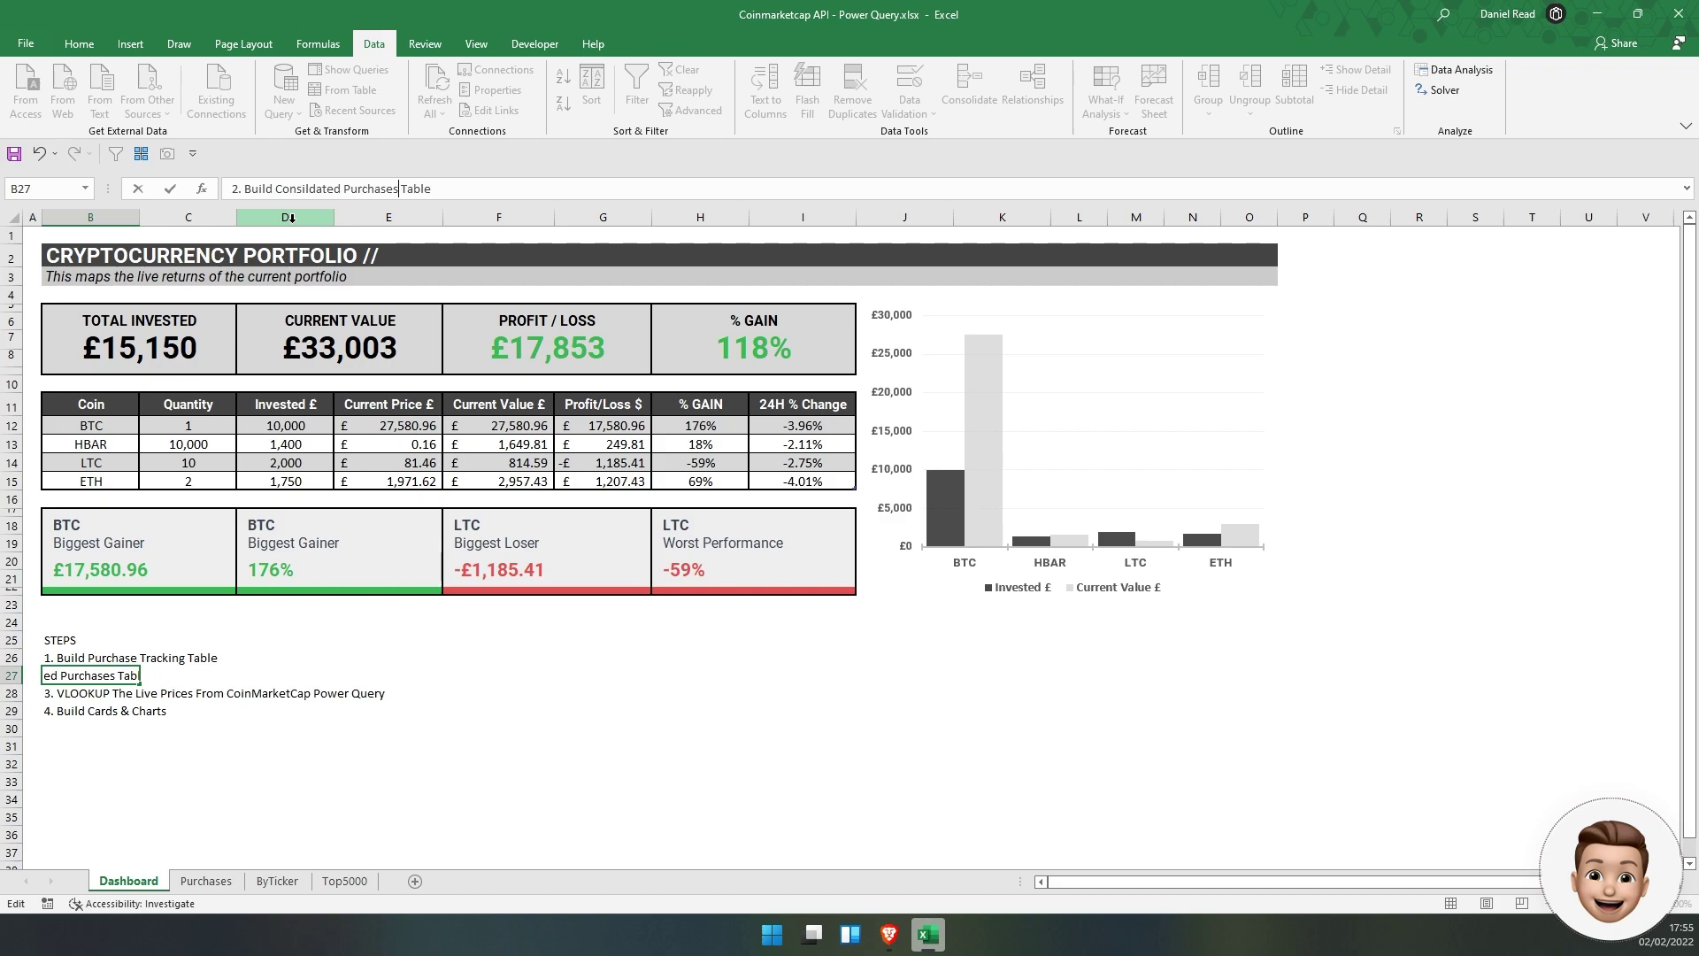
{"action": "key", "text": "Return"}
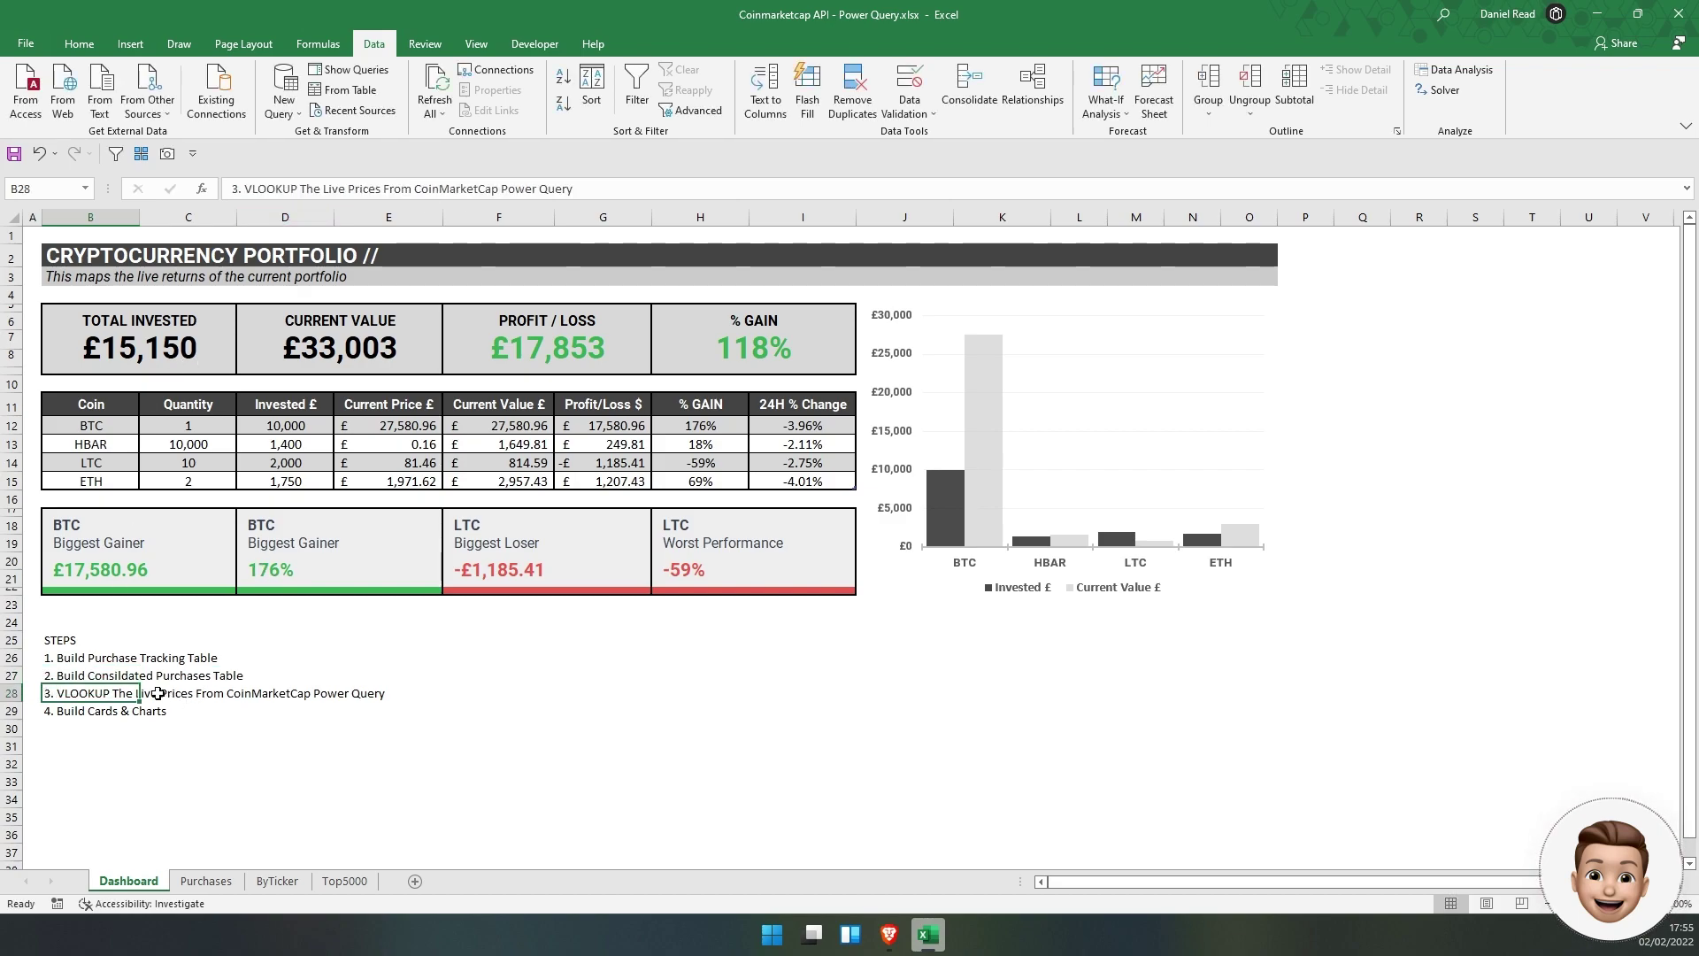
Review the remaining build steps listed on the Dashboard and the Total Invested card
{"action": "left_click", "coordinate": [344, 729]}
{"action": "key", "text": "ctrl+Page_Down"}
{"action": "key", "text": "ctrl+Page_Down"}
{"action": "key", "text": "ctrl+Page_Up"}
{"action": "key", "text": "ctrl+Page_Up"}
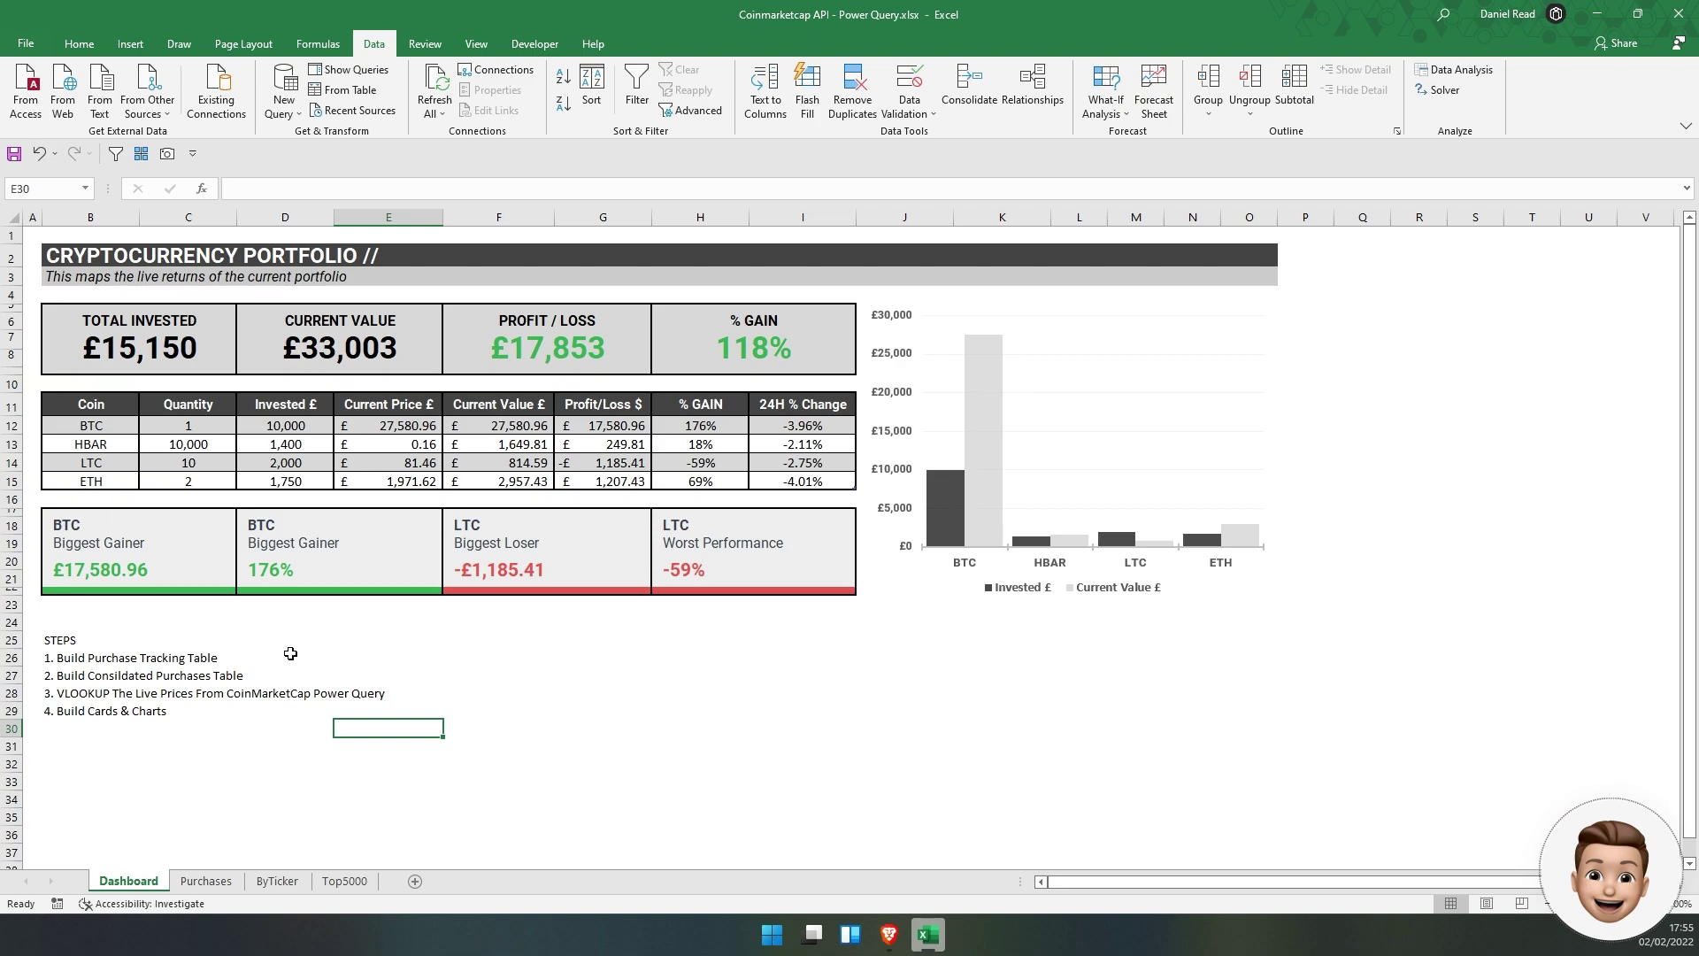
{"action": "left_click", "coordinate": [82, 708]}
{"action": "left_click", "coordinate": [252, 708]}
{"action": "left_click", "coordinate": [142, 341]}
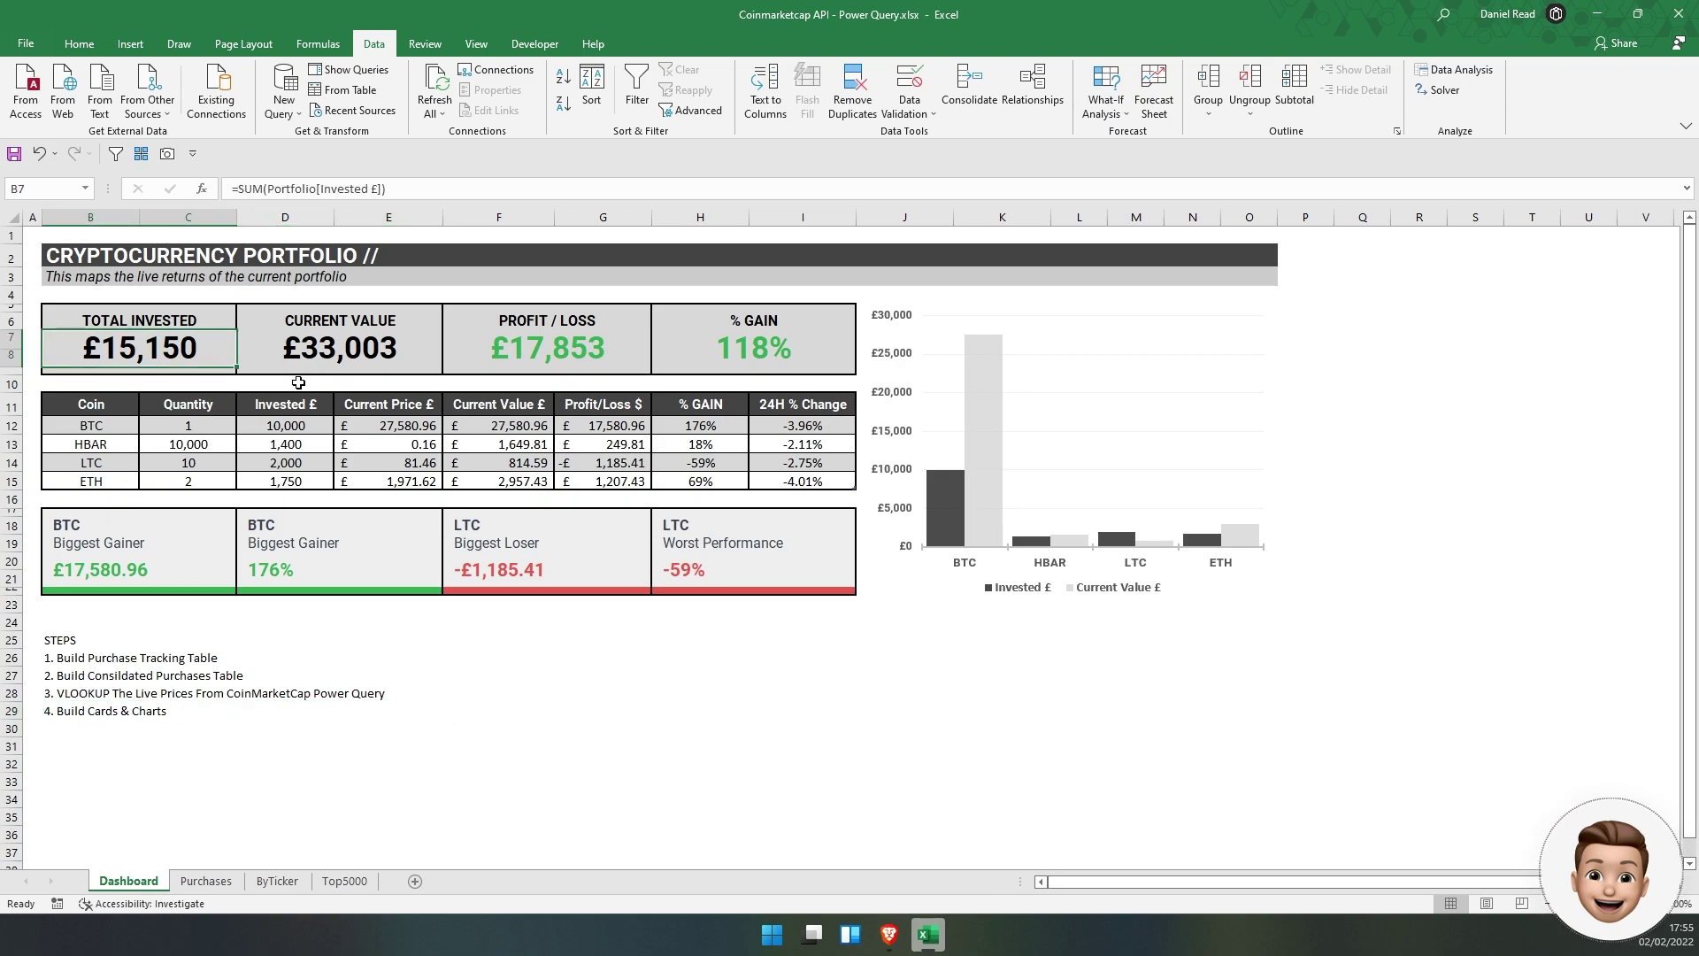
Examine the portfolio table from the Coin column to the 24H % Change column and its individual coin rows
{"action": "left_click", "coordinate": [80, 414]}
{"action": "left_click_drag", "start_coordinate": [76, 410], "coordinate": [799, 481]}
{"action": "left_click", "coordinate": [798, 481]}
{"action": "left_click", "coordinate": [92, 429]}
{"action": "left_click", "coordinate": [93, 444]}
{"action": "left_click", "coordinate": [94, 464]}
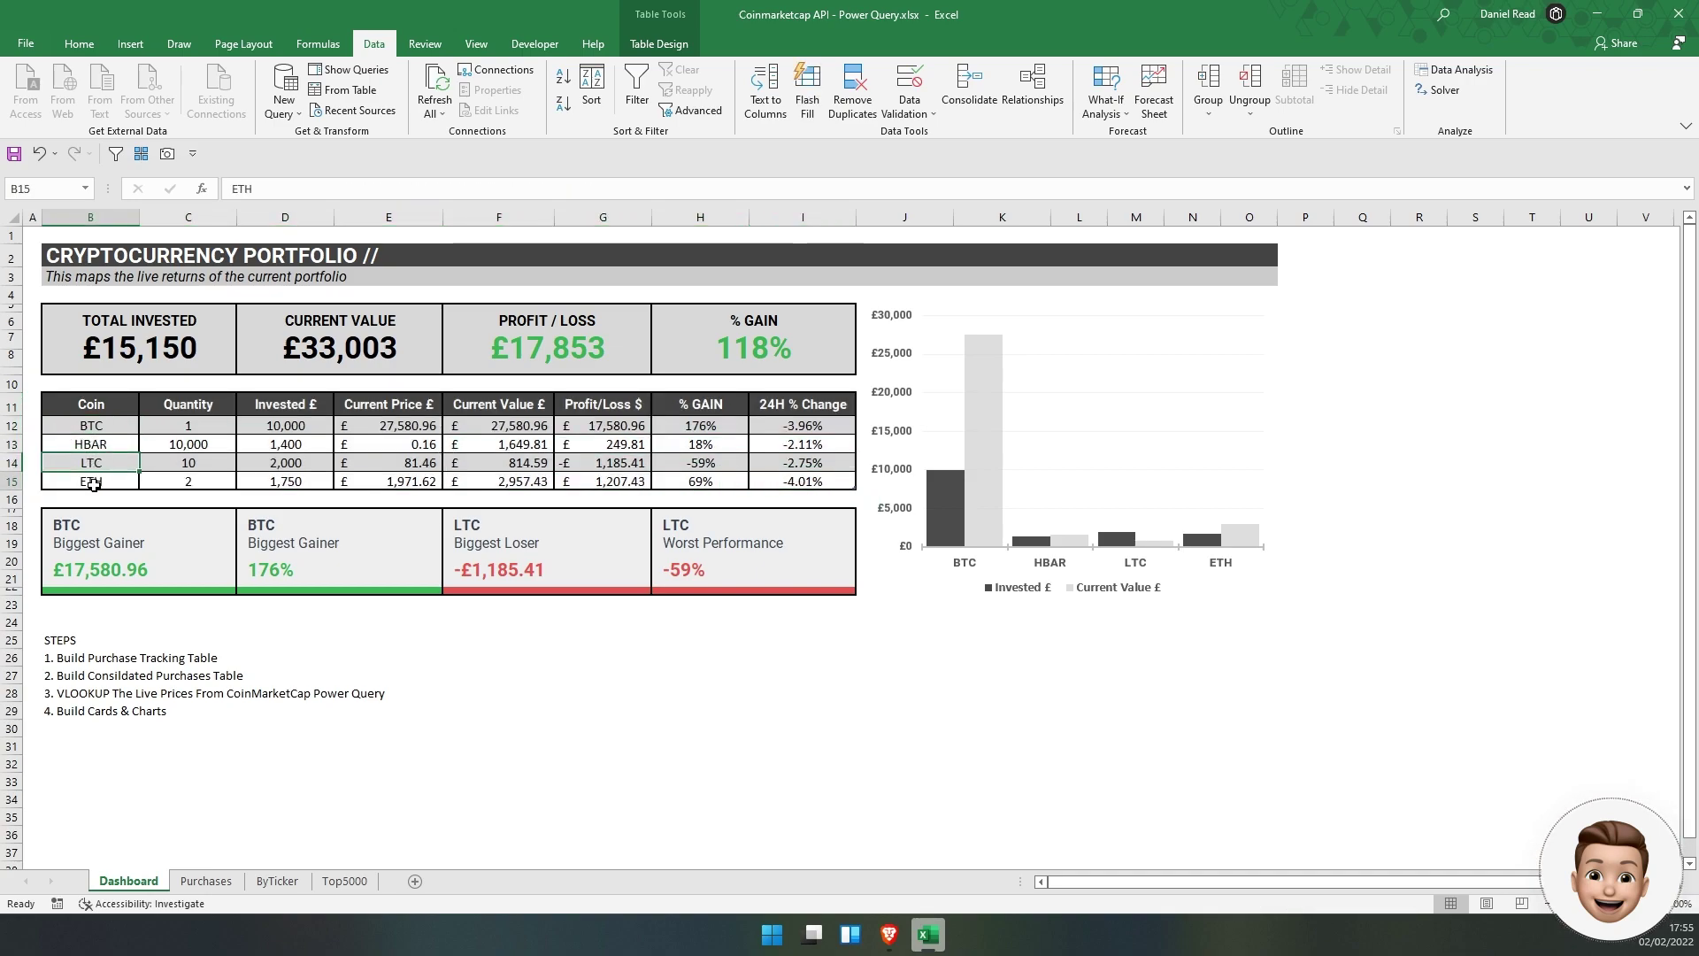
Insert a sheet row at row 16 beneath the ETH row and enter SOL as a new coin in the portfolio table
{"action": "left_click", "coordinate": [5, 501]}
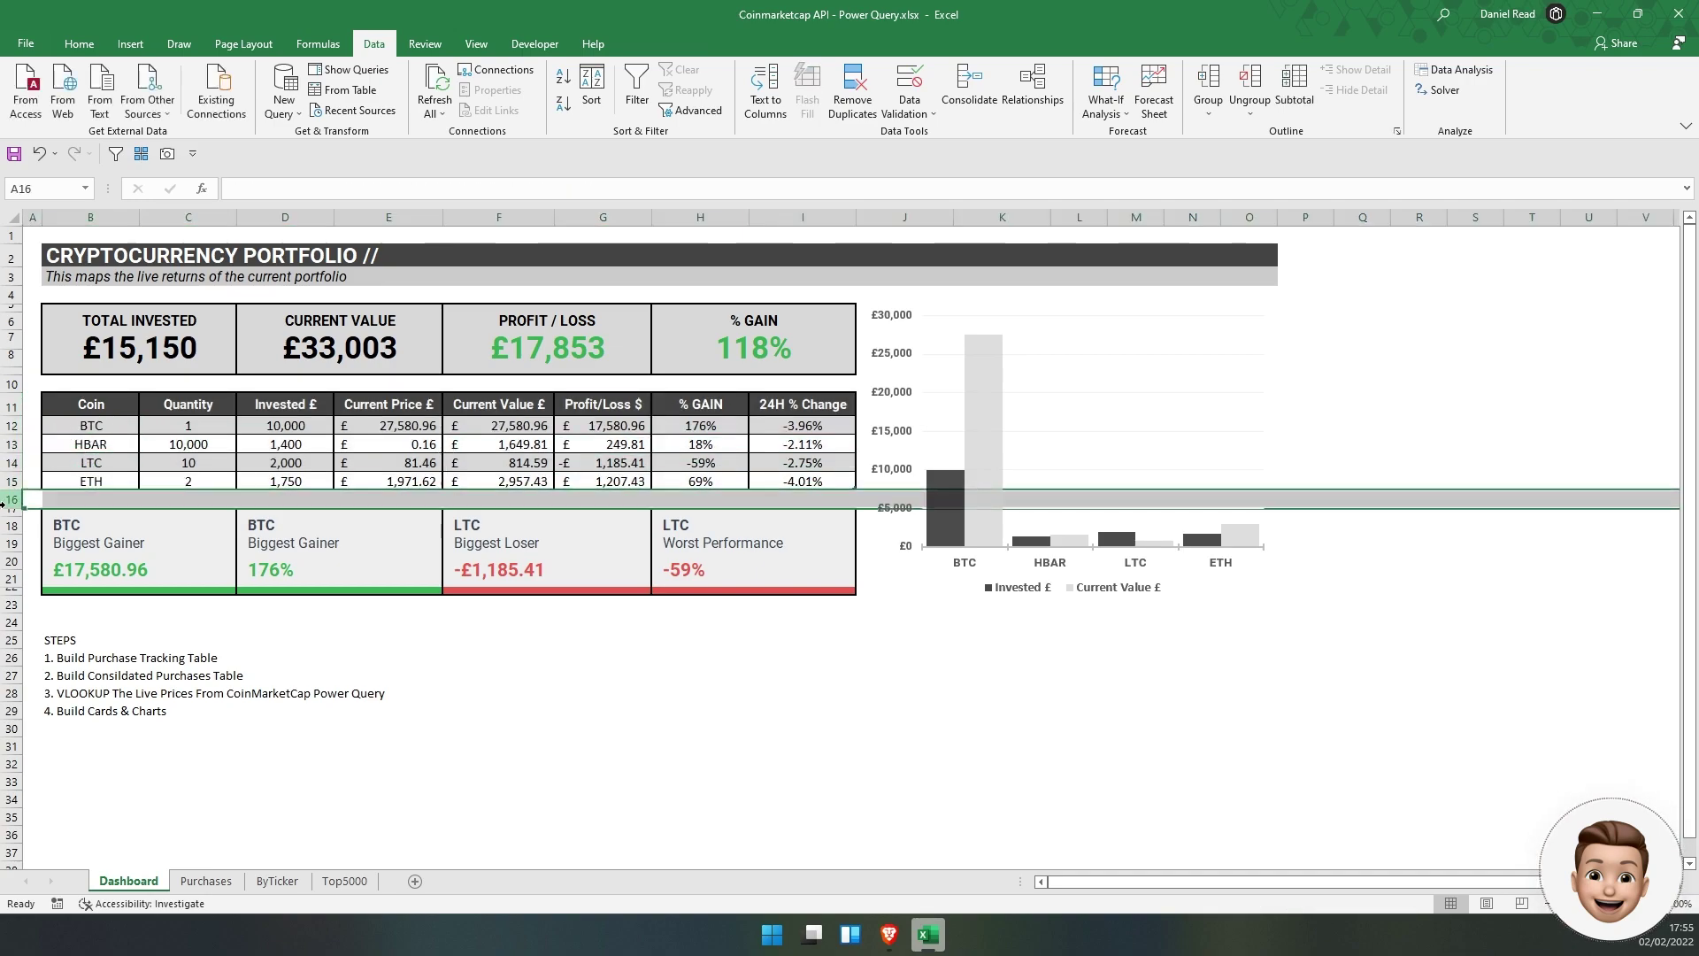
{"action": "right_click", "coordinate": [5, 500]}
{"action": "left_click", "coordinate": [79, 657]}
{"action": "left_click", "coordinate": [429, 786]}
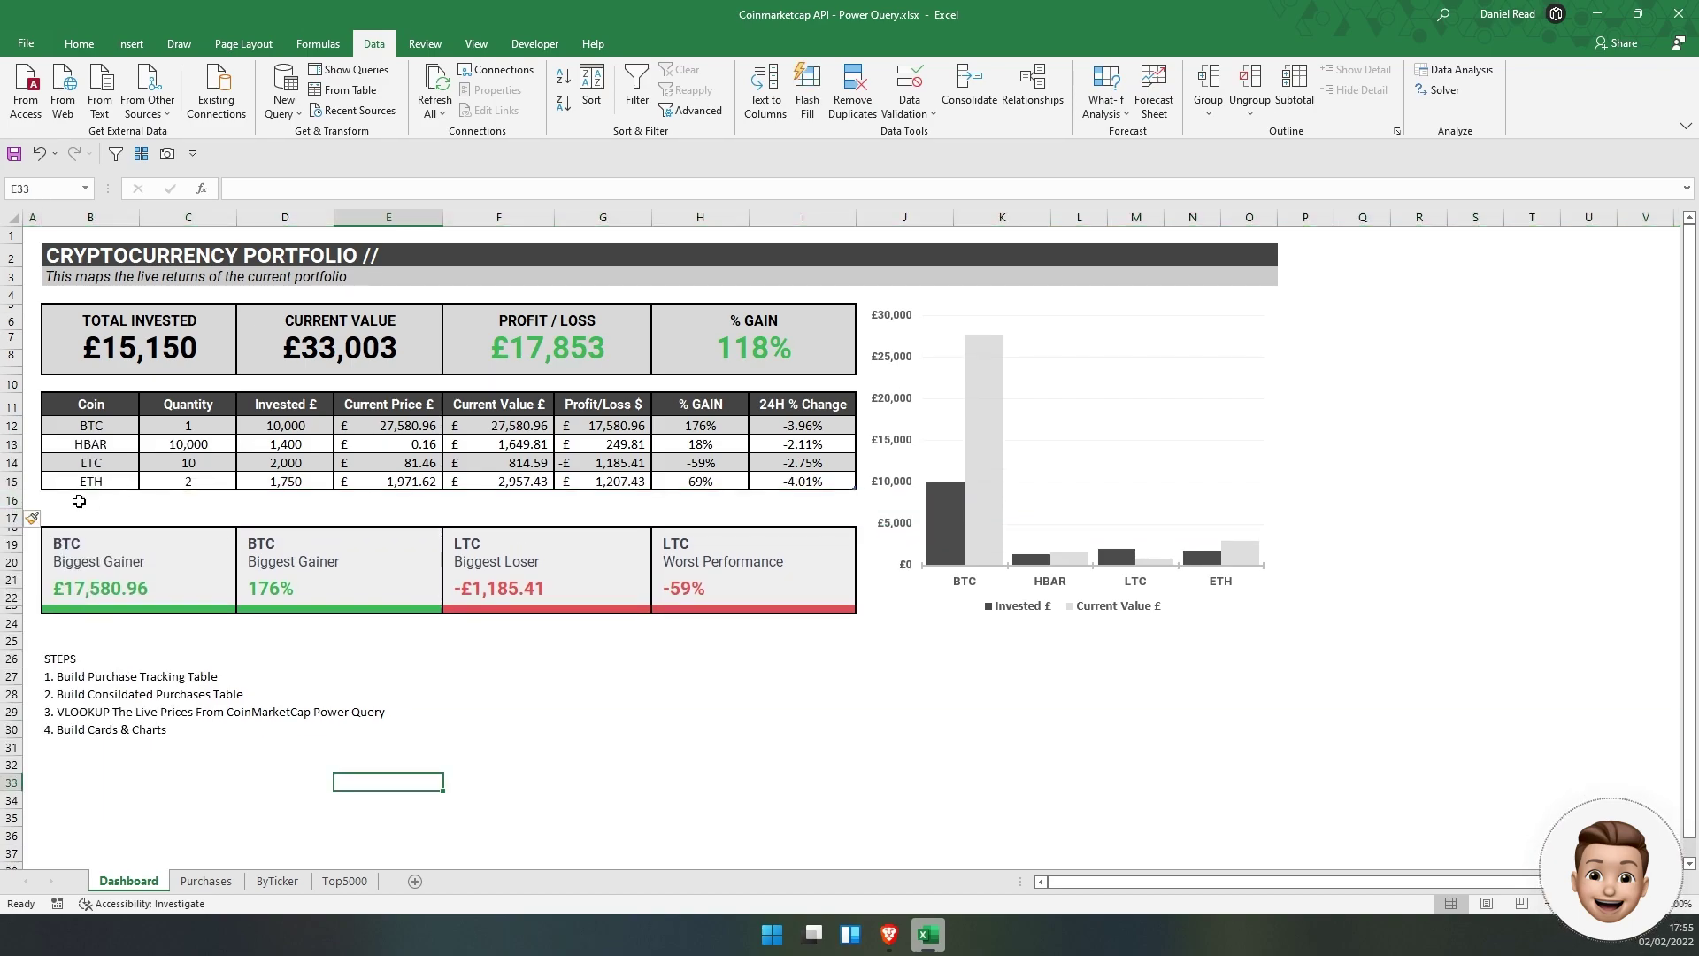
{"action": "left_click", "coordinate": [80, 502]}
{"action": "type", "text": "SOL"}
{"action": "key", "text": "Return"}
{"action": "left_click", "coordinate": [389, 709]}
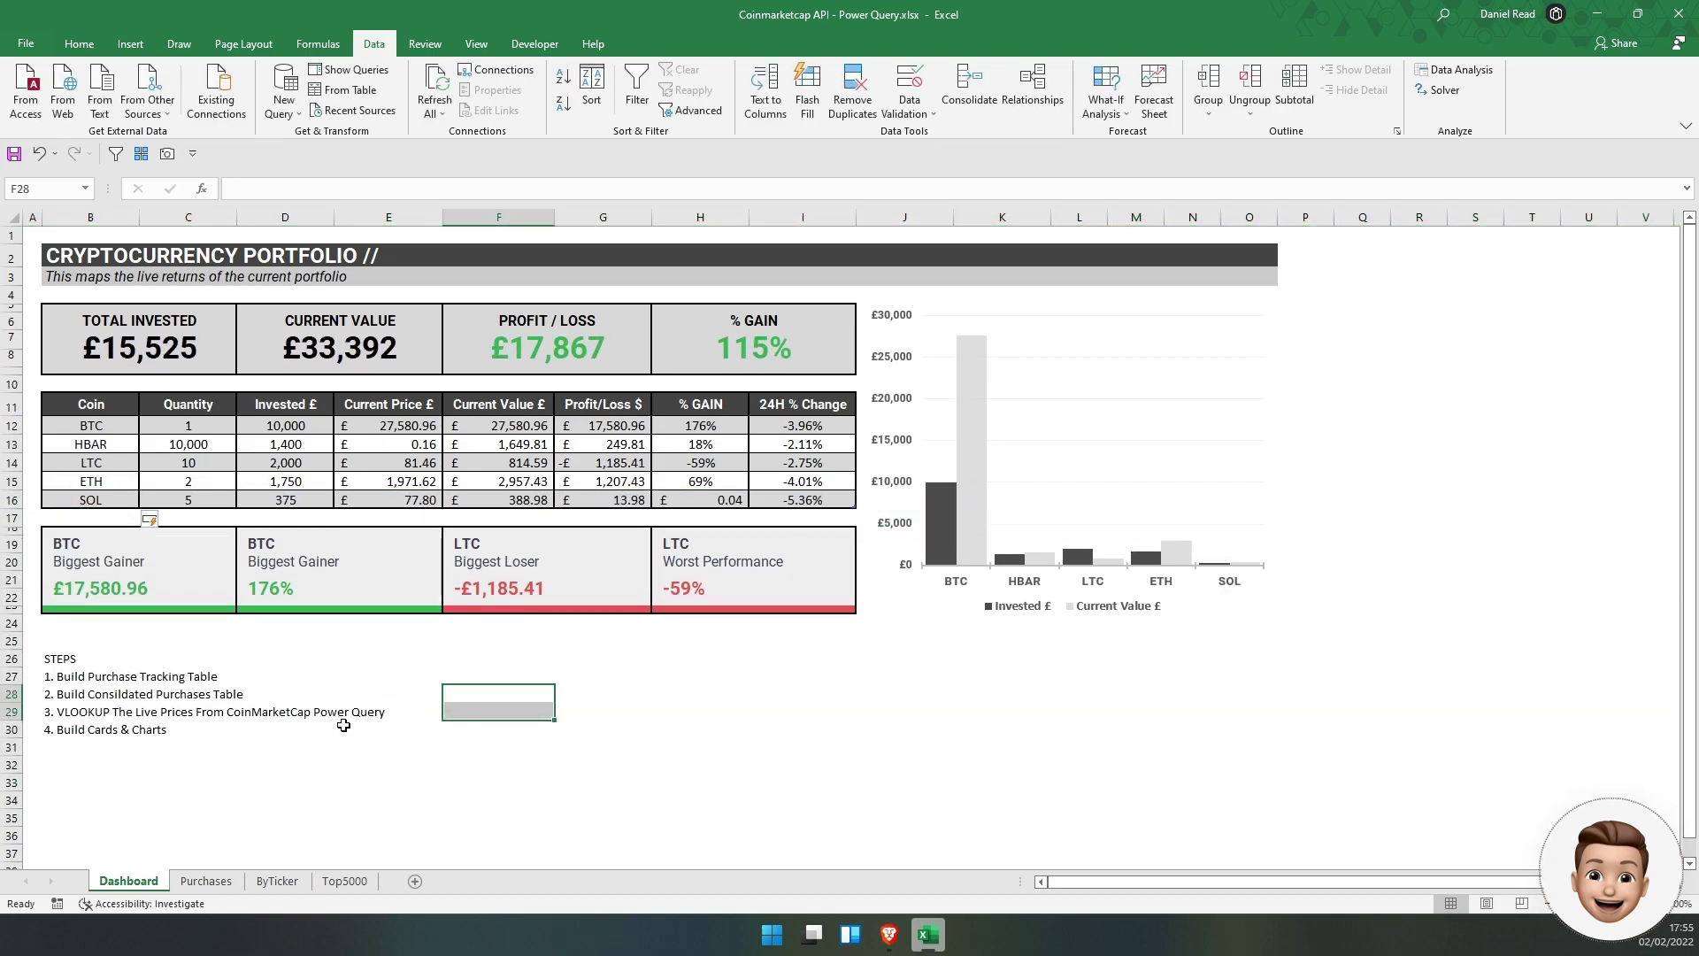
Copy the ETH row's formatting onto the SOL row of the portfolio table with Format Painter
{"action": "left_click", "coordinate": [188, 499]}
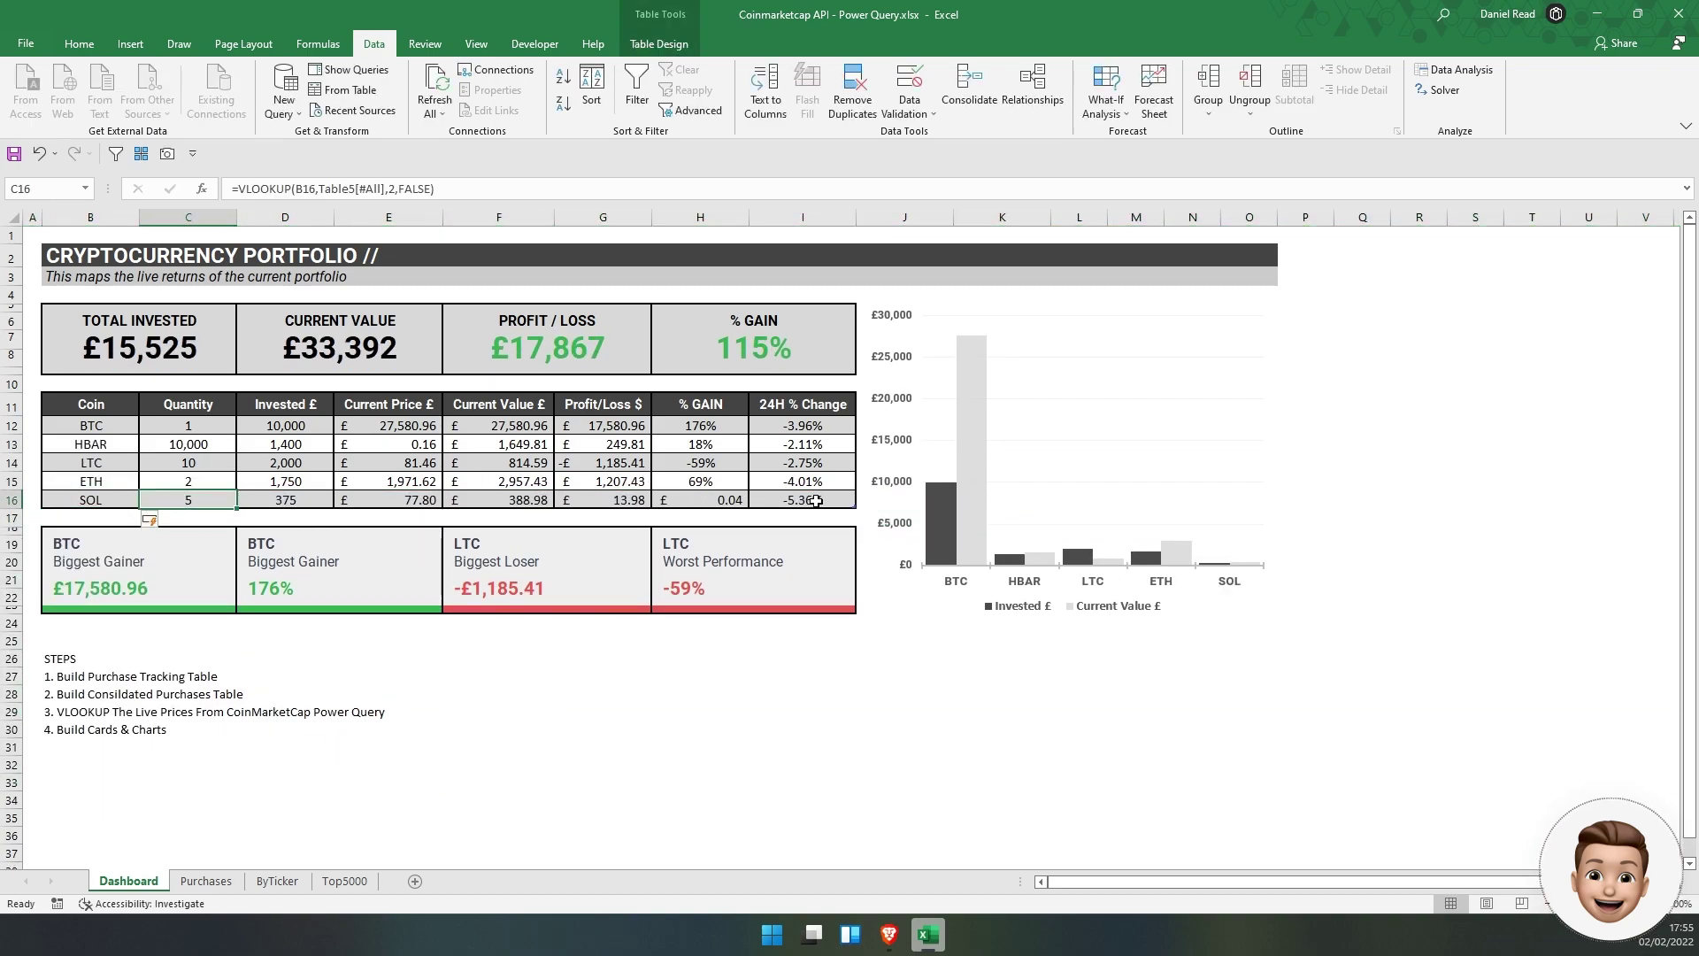
{"action": "left_click_drag", "start_coordinate": [804, 499], "coordinate": [228, 491]}
{"action": "key", "text": "Left"}
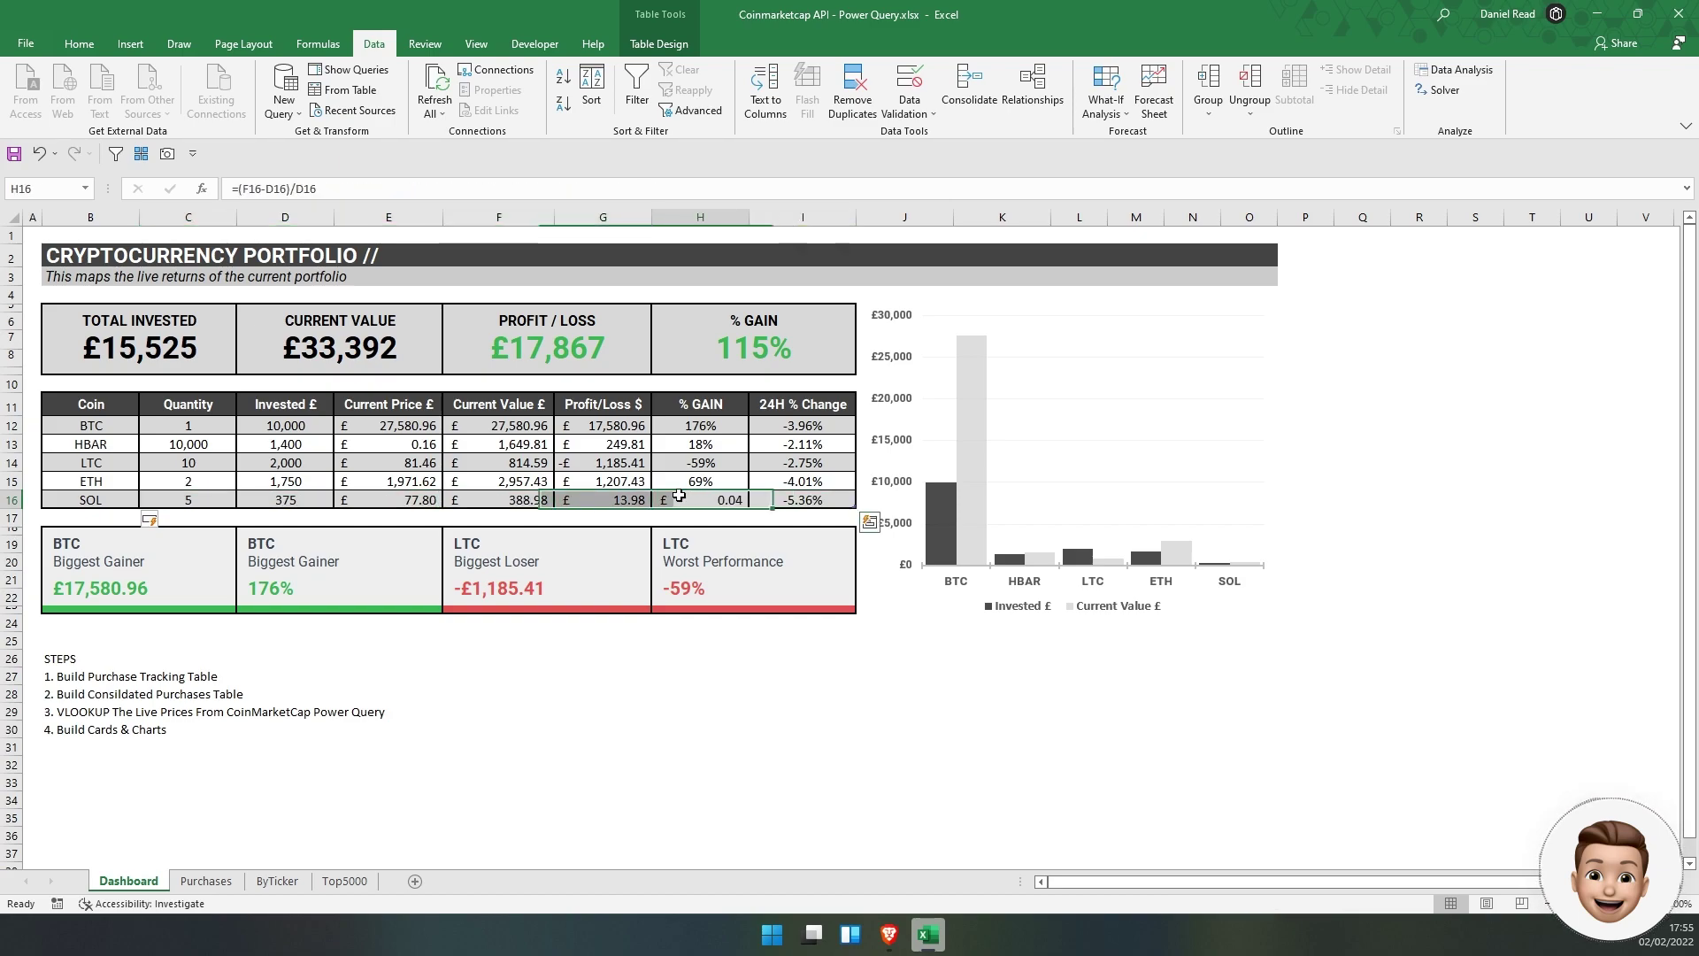
{"action": "left_click_drag", "start_coordinate": [797, 479], "coordinate": [88, 482]}
{"action": "left_click", "coordinate": [79, 43]}
{"action": "left_click", "coordinate": [92, 110]}
{"action": "left_click", "coordinate": [77, 501]}
{"action": "left_click", "coordinate": [256, 595]}
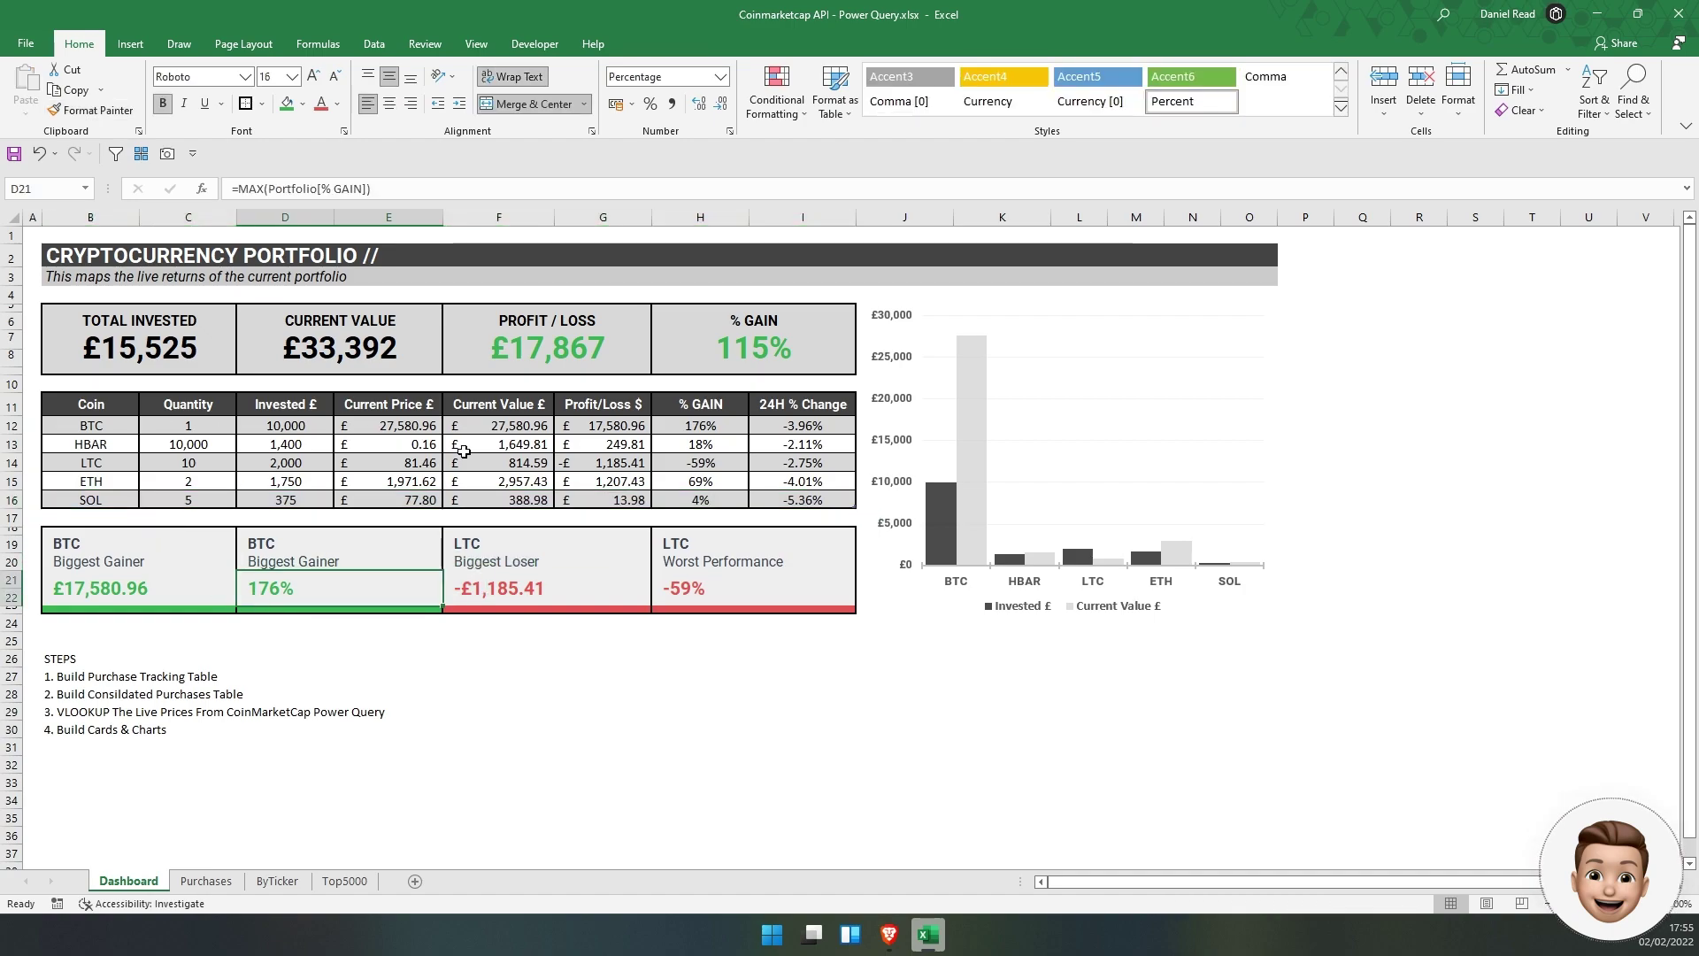
Examine the VLOOKUP formula in the BTC row's Quantity cell
{"action": "left_click", "coordinate": [183, 460]}
{"action": "mouse_move", "coordinate": [92, 426]}
{"action": "left_mouse_down"}
{"action": "mouse_move", "coordinate": [586, 512]}
{"action": "mouse_move", "coordinate": [498, 482]}
{"action": "mouse_move", "coordinate": [103, 425]}
{"action": "left_mouse_up"}
{"action": "left_click", "coordinate": [188, 426]}
{"action": "left_click", "coordinate": [264, 188]}
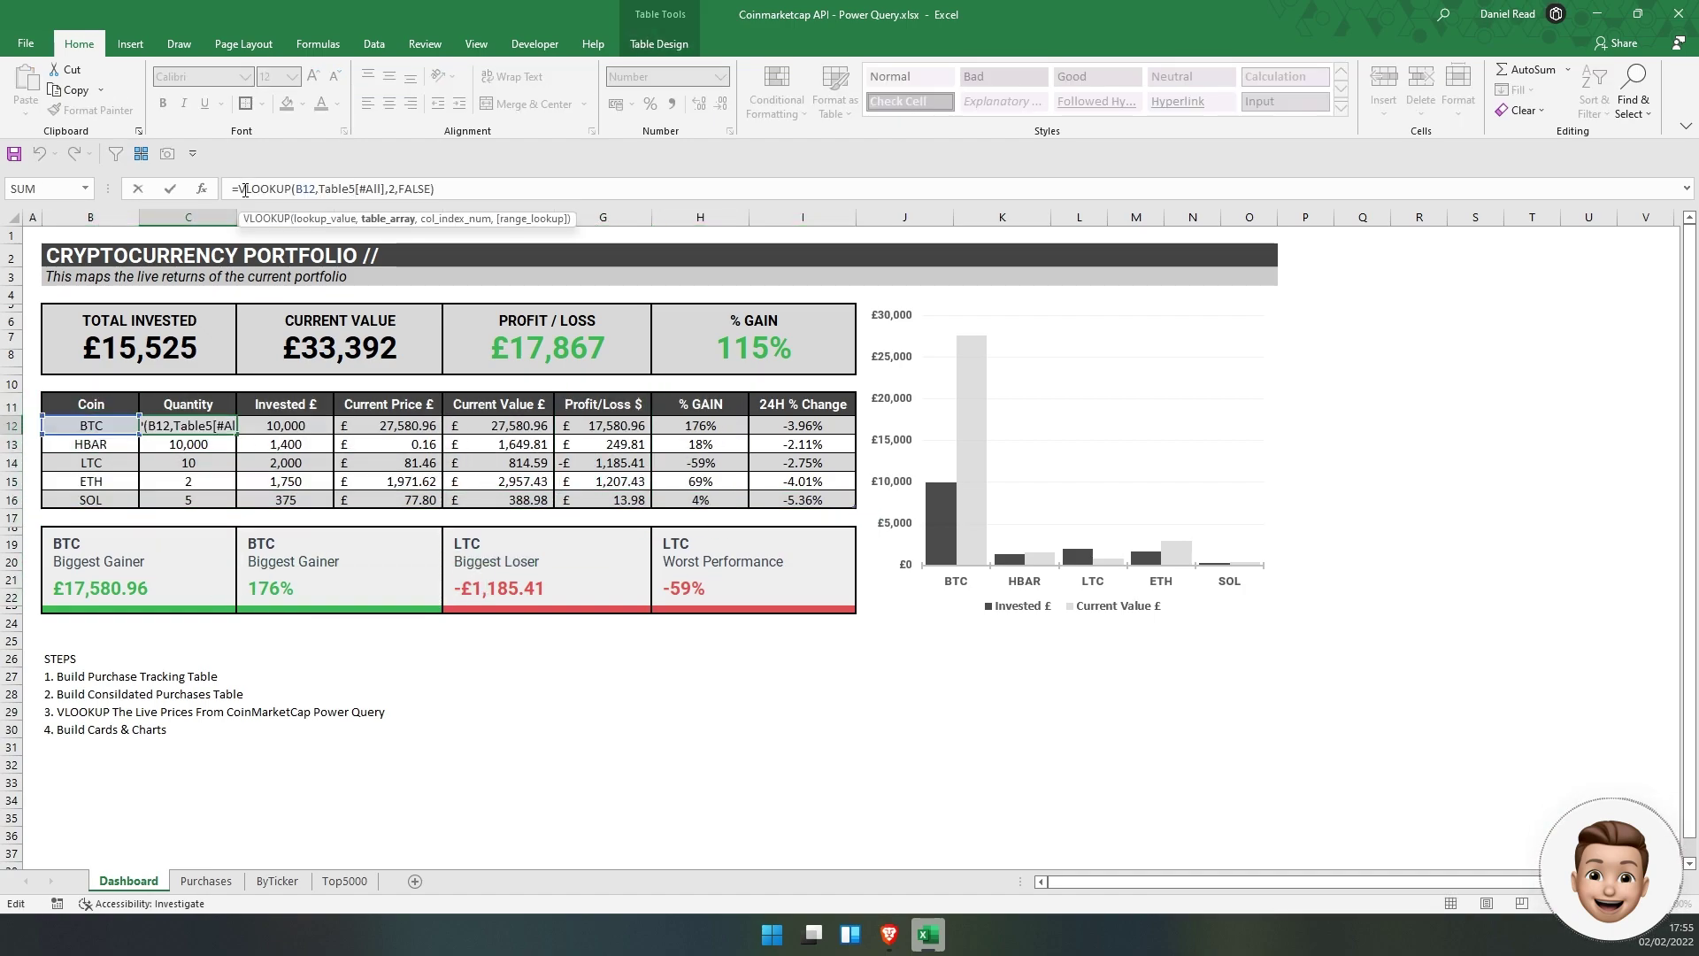
{"action": "left_click_drag", "start_coordinate": [264, 189], "coordinate": [293, 189]}
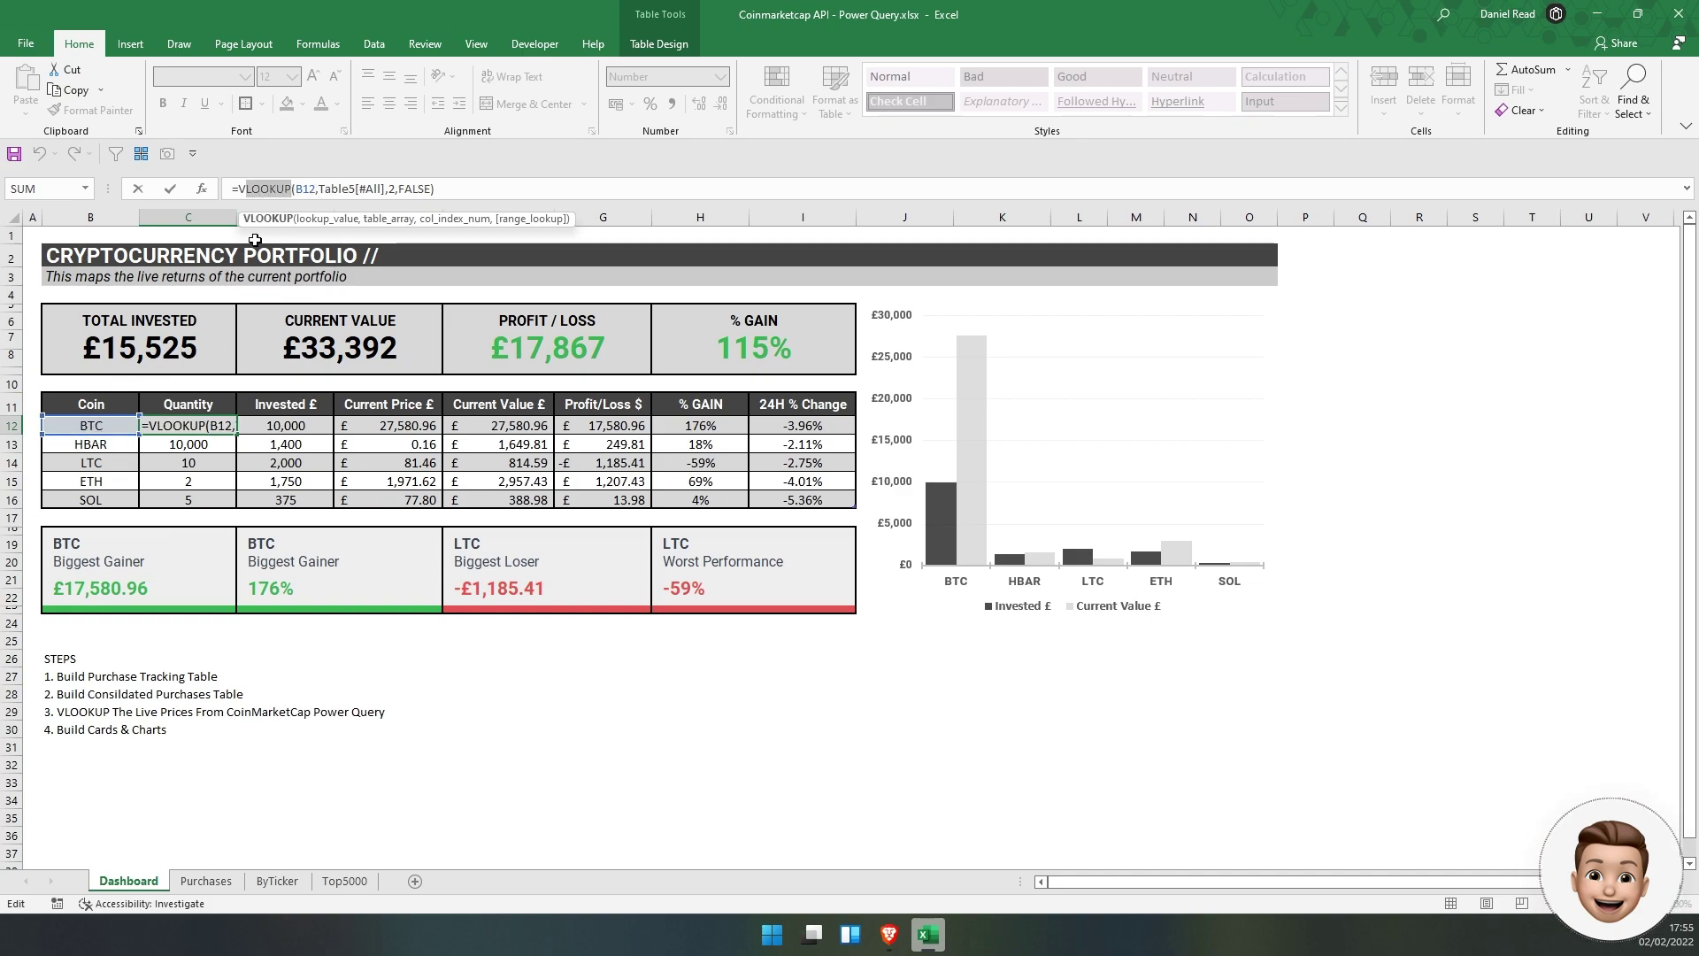
Cut the BTC row's Quantity formula back to =VLOOKUP(B12, leaving the table array open
{"action": "key", "text": "Right"}
{"action": "key", "text": "Right"}
{"action": "key", "text": "Right"}
{"action": "key", "text": "Right"}
{"action": "key", "text": "Right"}
{"action": "key", "text": "shift+End"}
{"action": "key", "text": "Delete"}
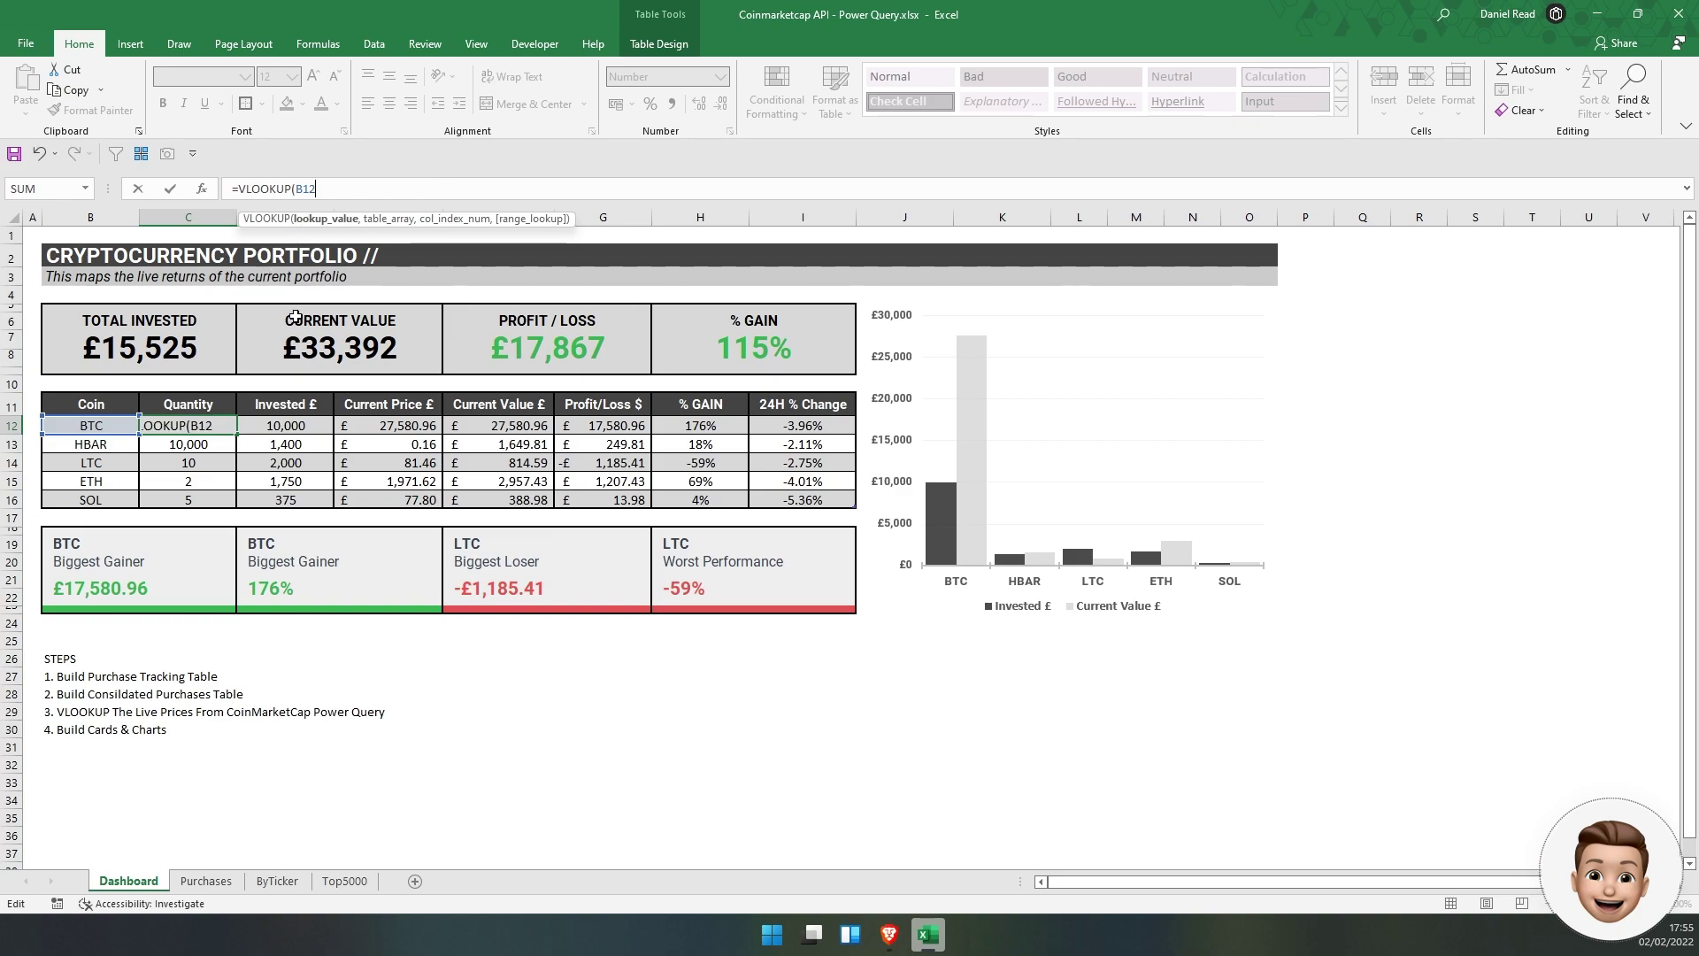
{"action": "type", "text": ","}
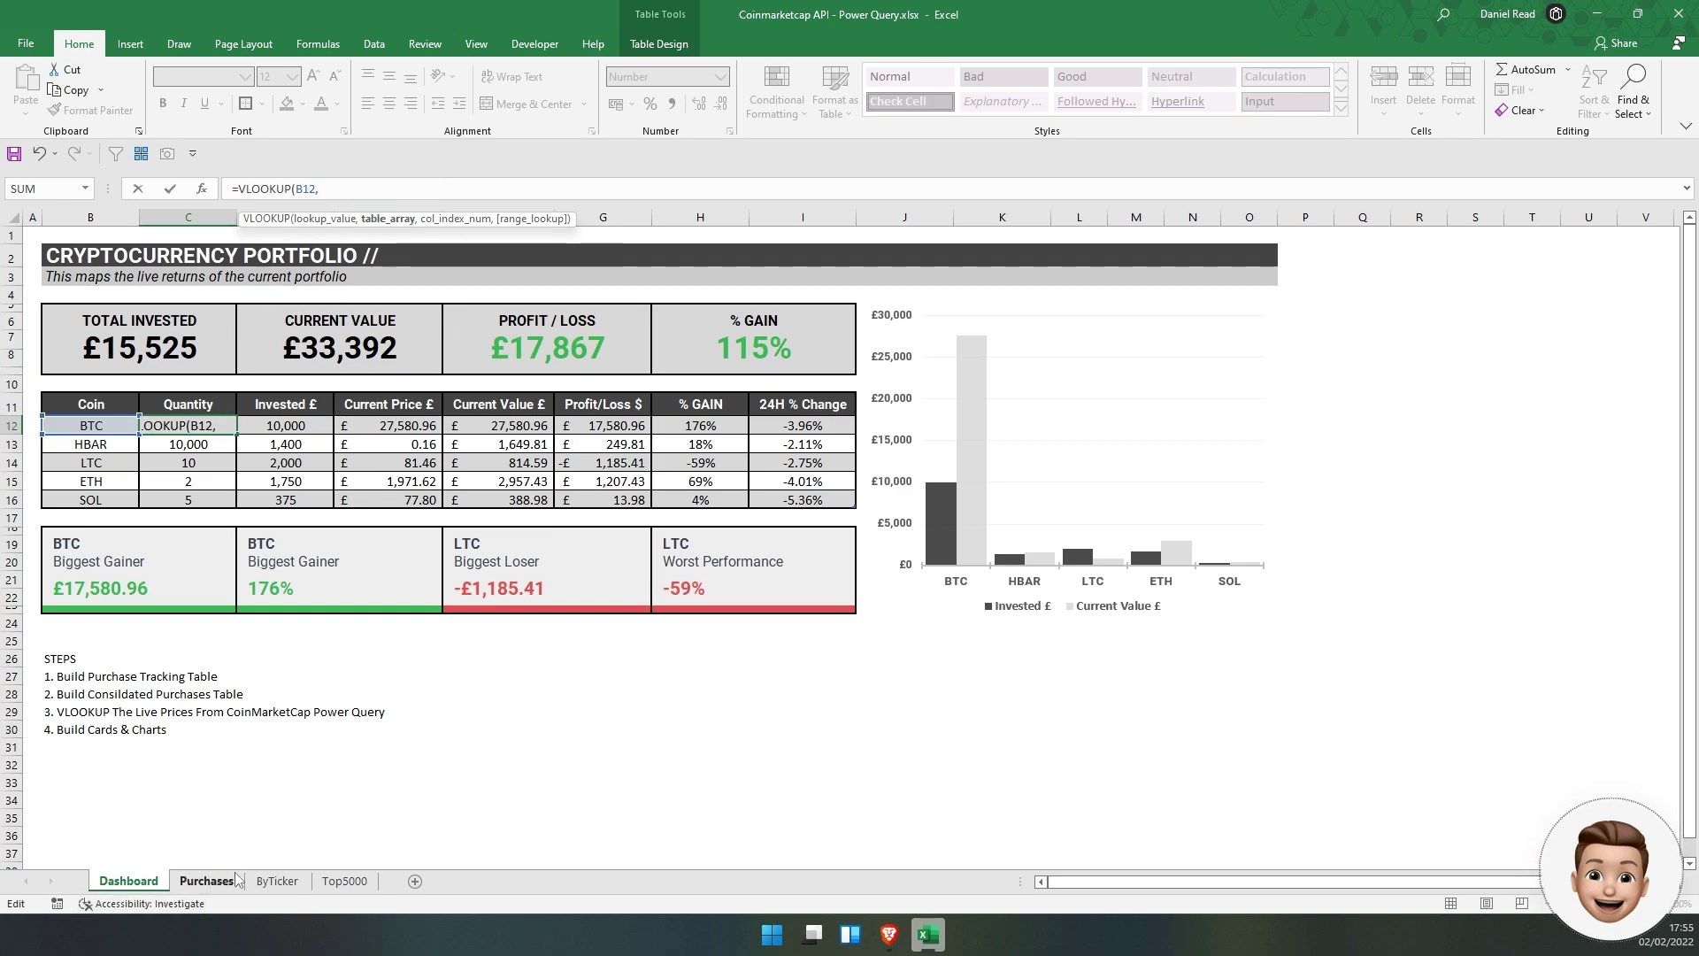
Try completing the BTC Quantity lookup with ByTicker's symbol-to-price columns including headers, column index 14 and FALSE, and undo the change
{"action": "left_click", "coordinate": [277, 880]}
{"action": "left_click", "coordinate": [202, 232]}
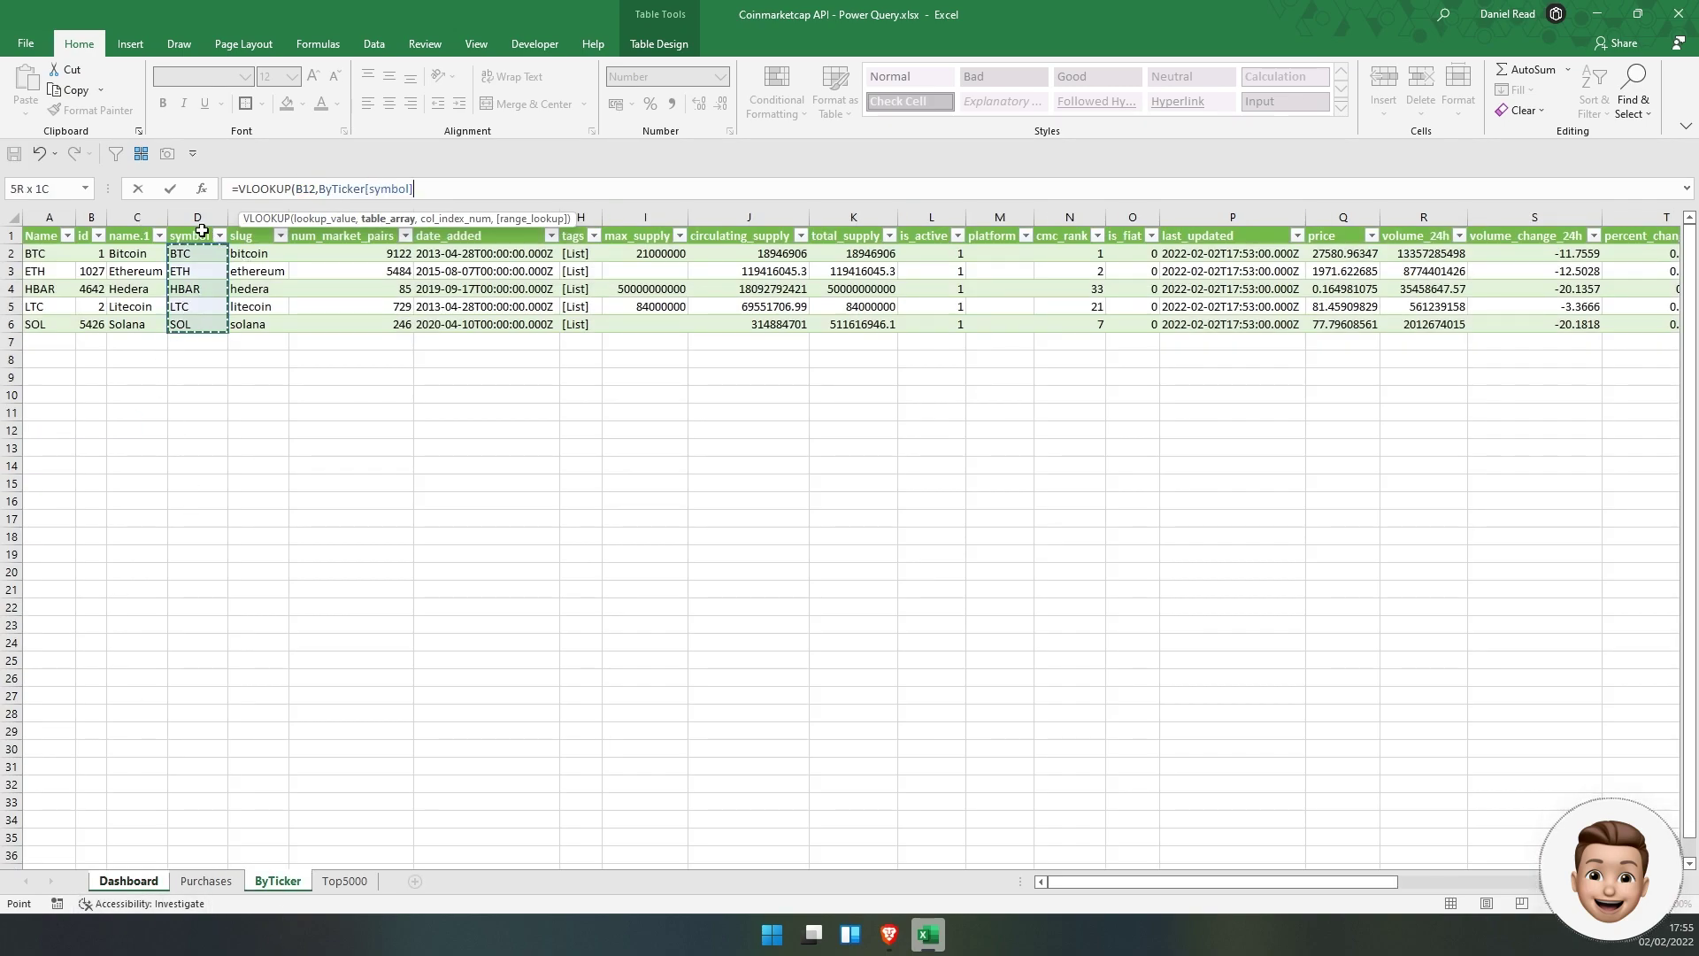
{"action": "left_click_drag", "start_coordinate": [200, 235], "coordinate": [1377, 329]}
{"action": "left_click_drag", "start_coordinate": [184, 227], "coordinate": [1373, 324]}
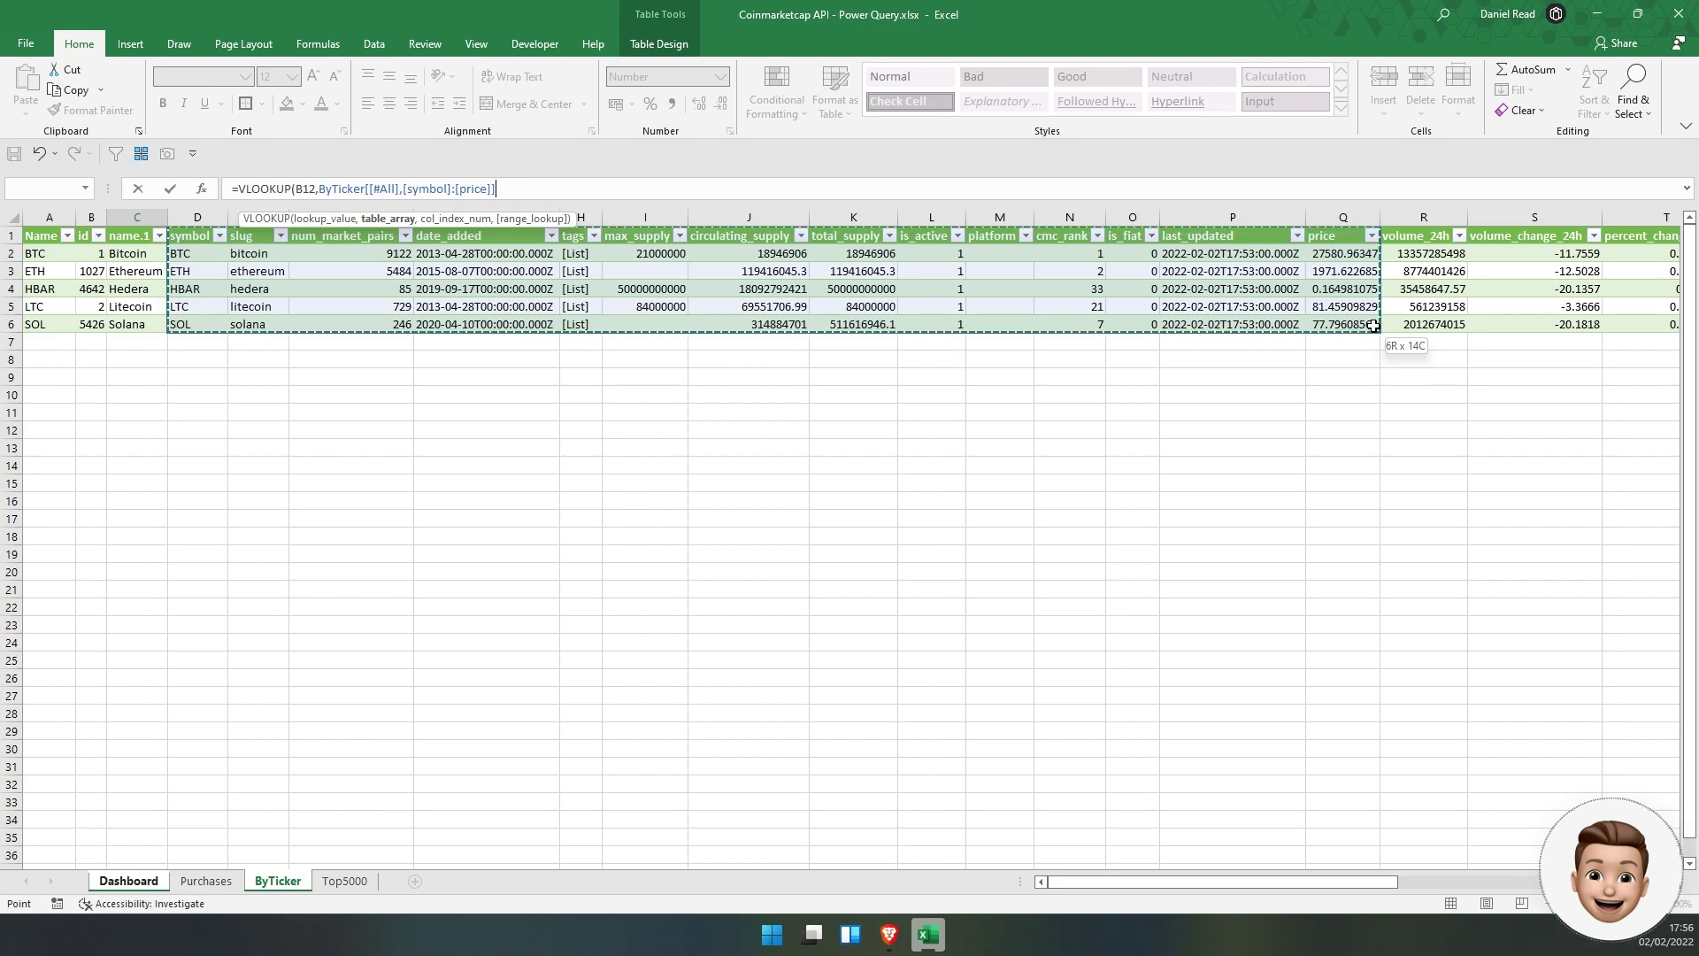
{"action": "left_click_drag", "start_coordinate": [1373, 326], "coordinate": [1336, 328]}
{"action": "type", "text": ",14,false"}
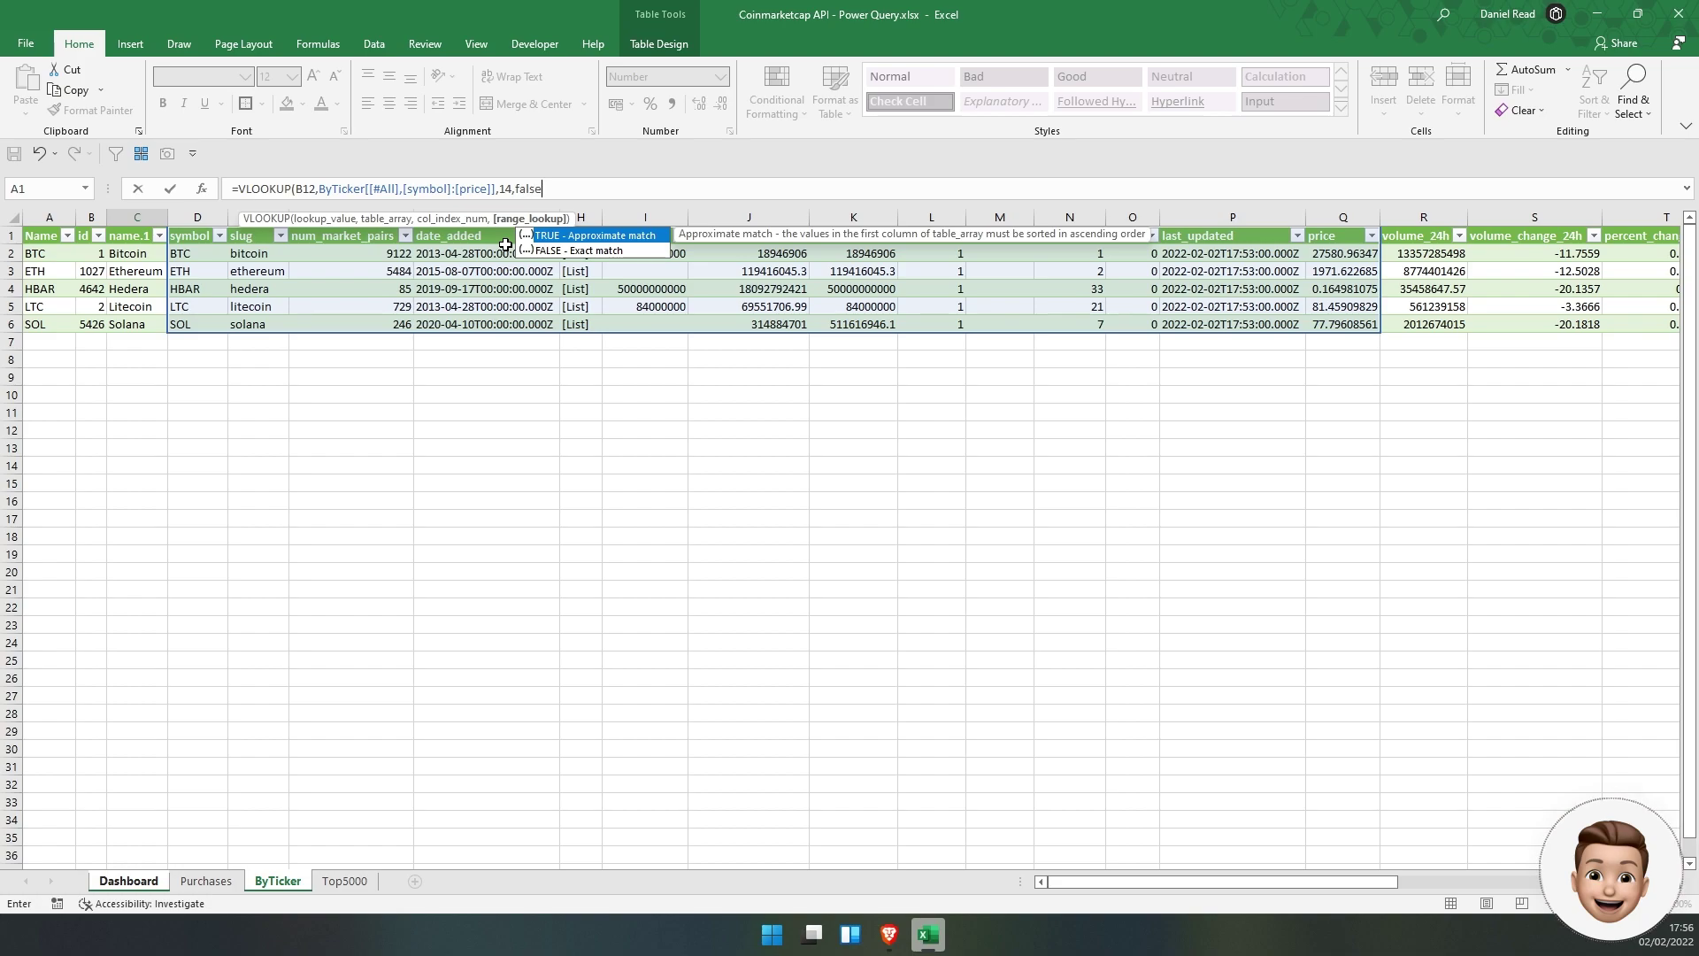
{"action": "key", "text": "Return"}
{"action": "left_click", "coordinate": [176, 424]}
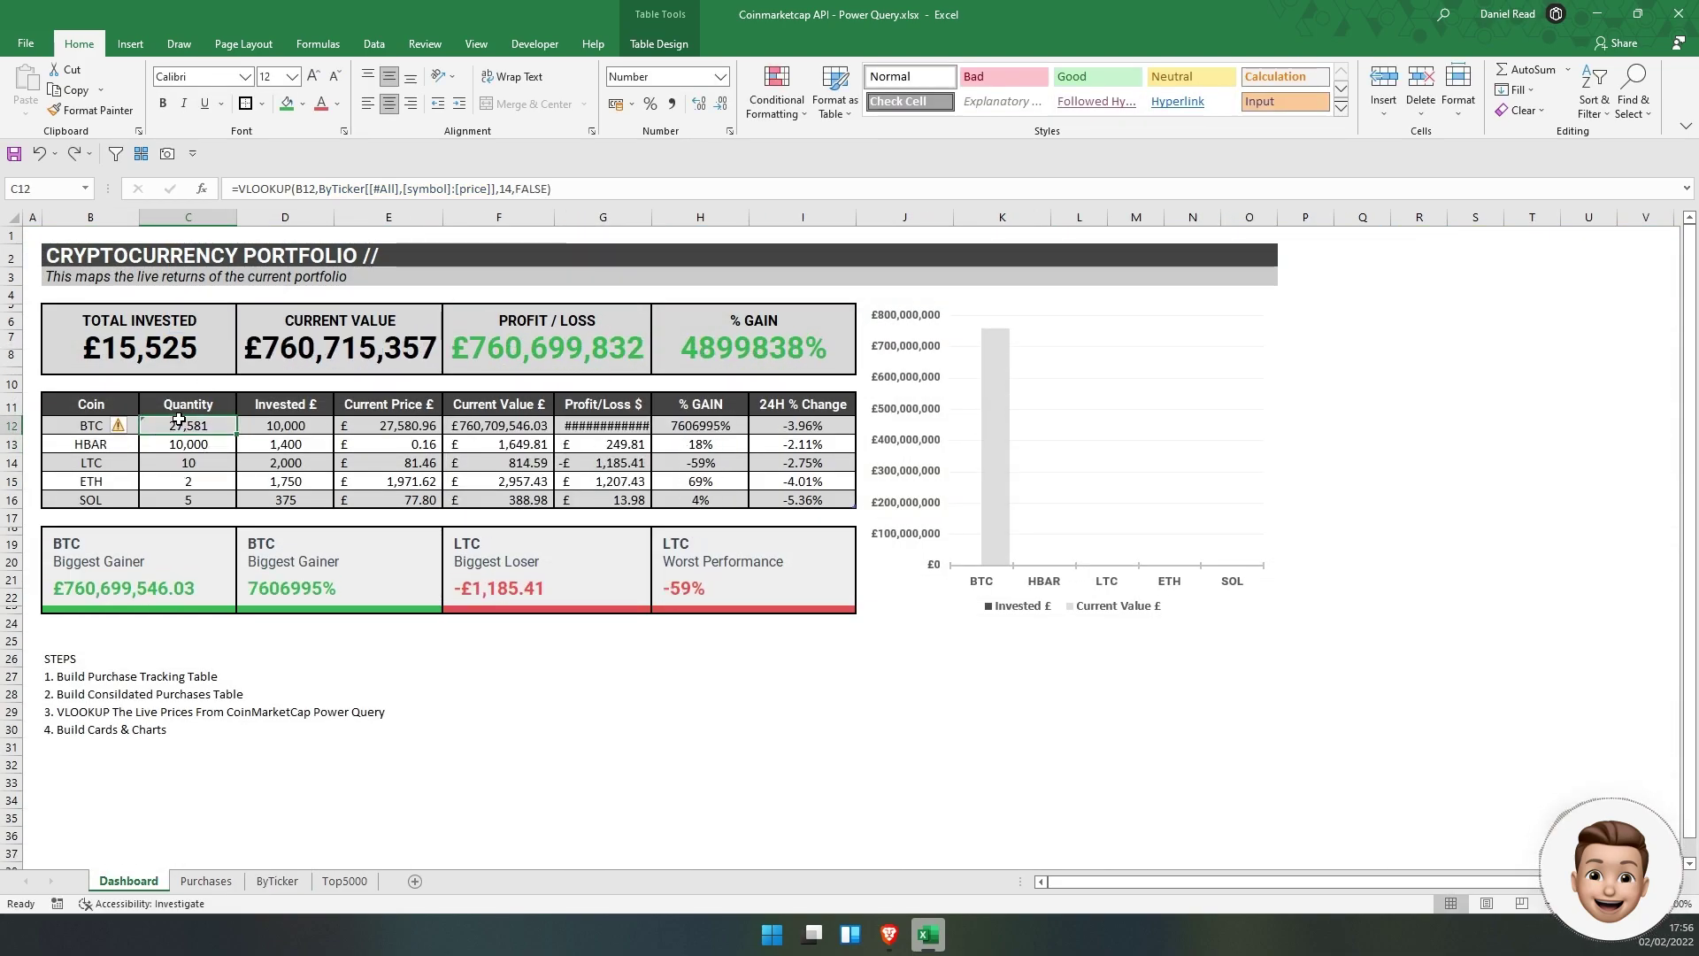
{"action": "key", "text": "ctrl+z"}
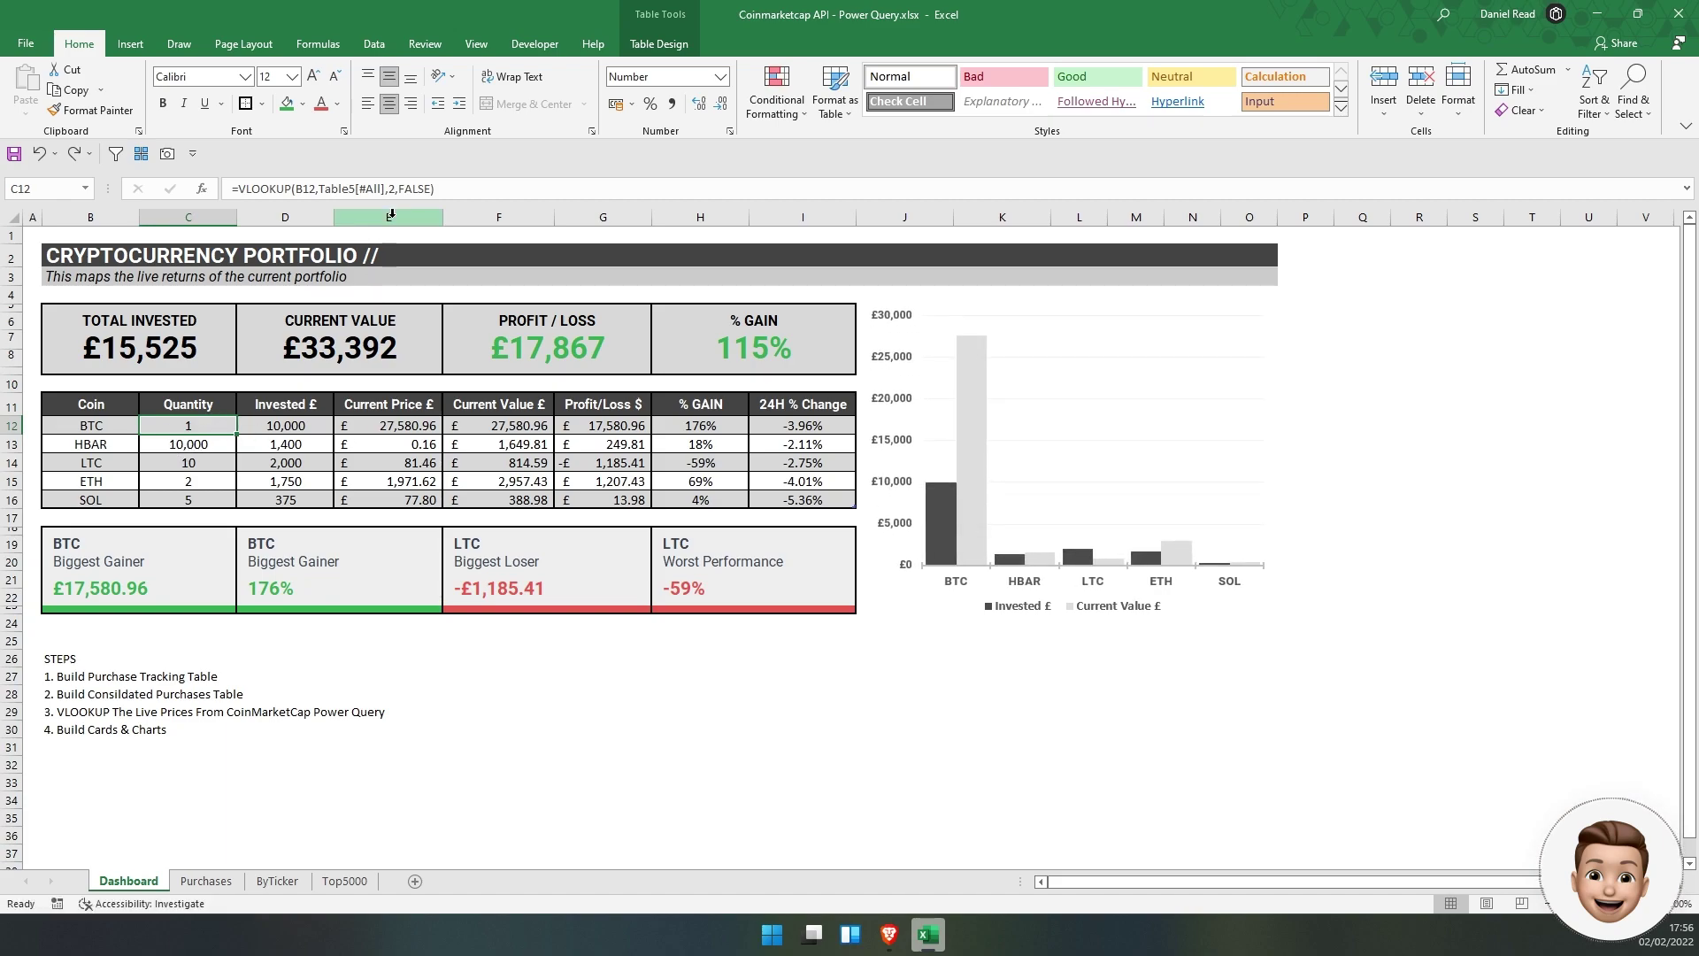
Examine the VLOOKUP formulas in the BTC row's Current Price and Quantity cells without changing them
{"action": "left_click", "coordinate": [400, 424]}
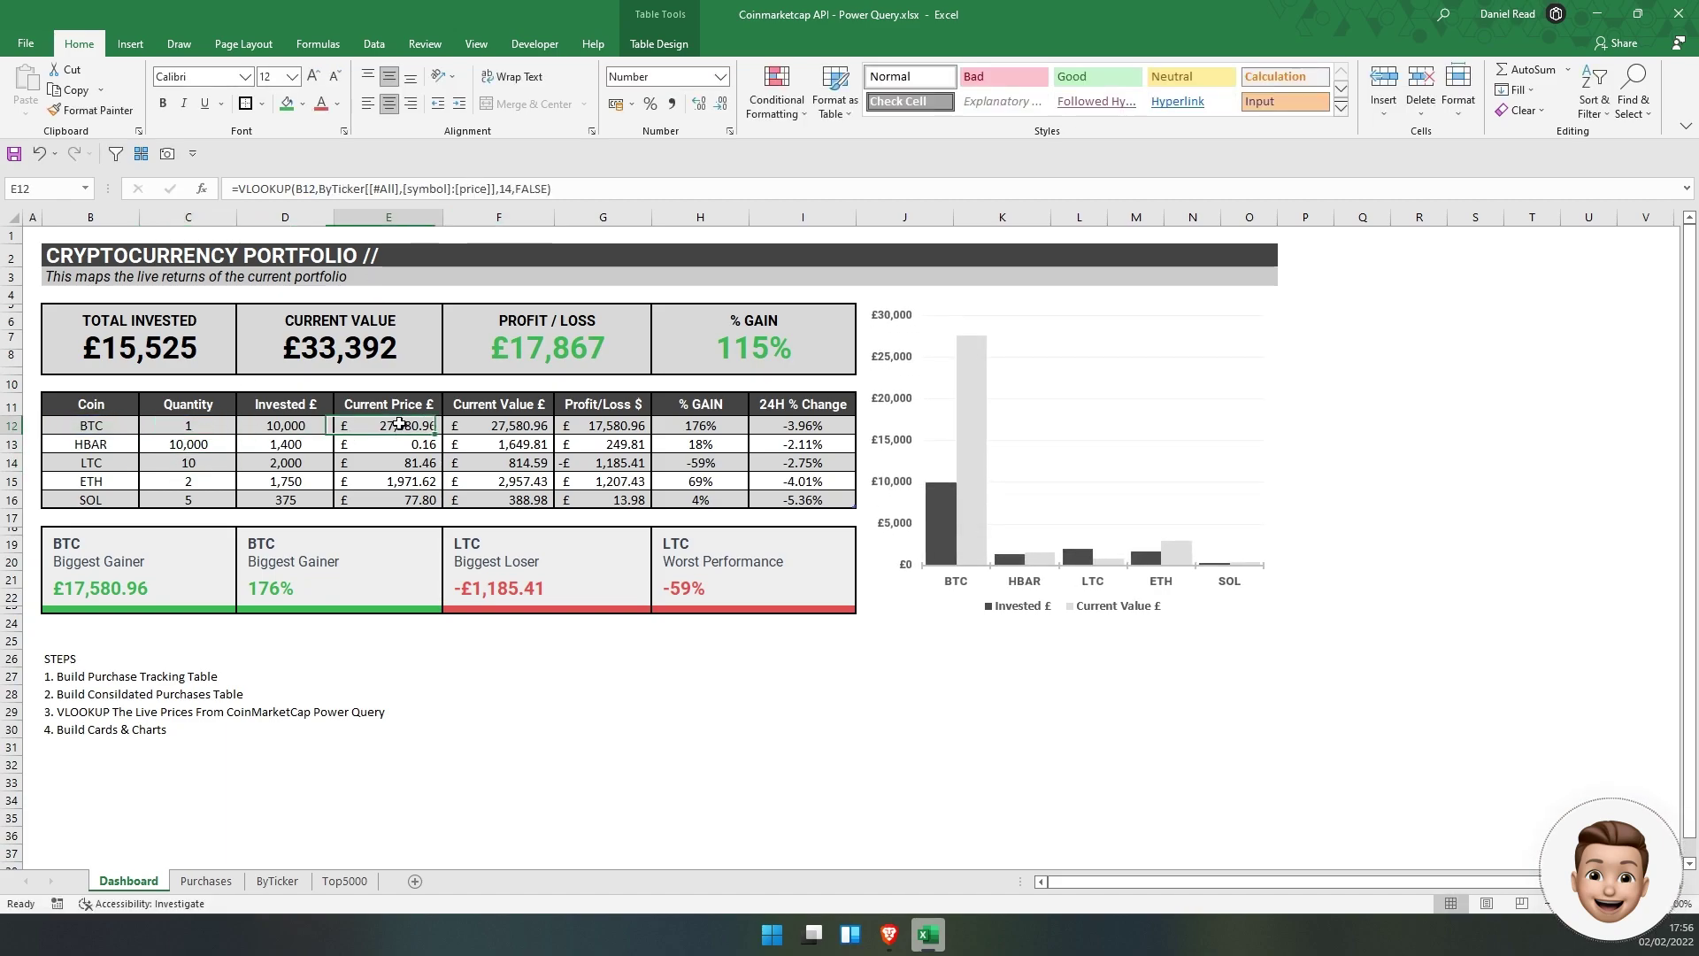
{"action": "triple_click", "coordinate": [358, 189]}
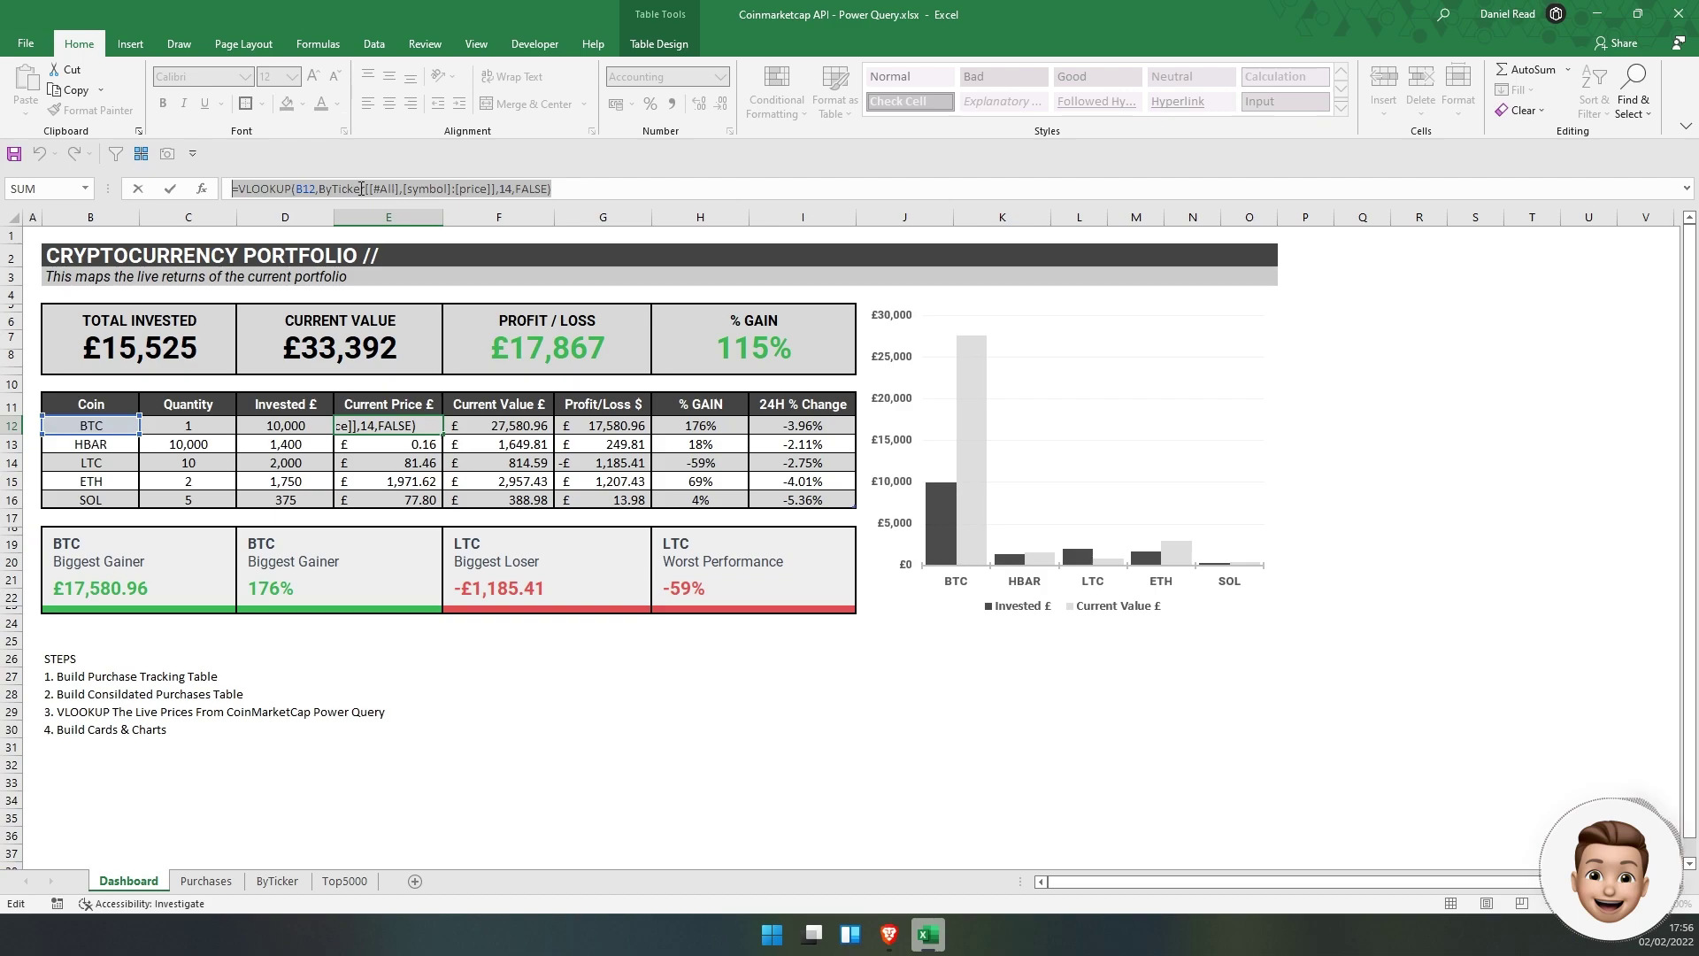
{"action": "key", "text": "Return"}
{"action": "left_click", "coordinate": [180, 429]}
{"action": "left_click", "coordinate": [511, 192]}
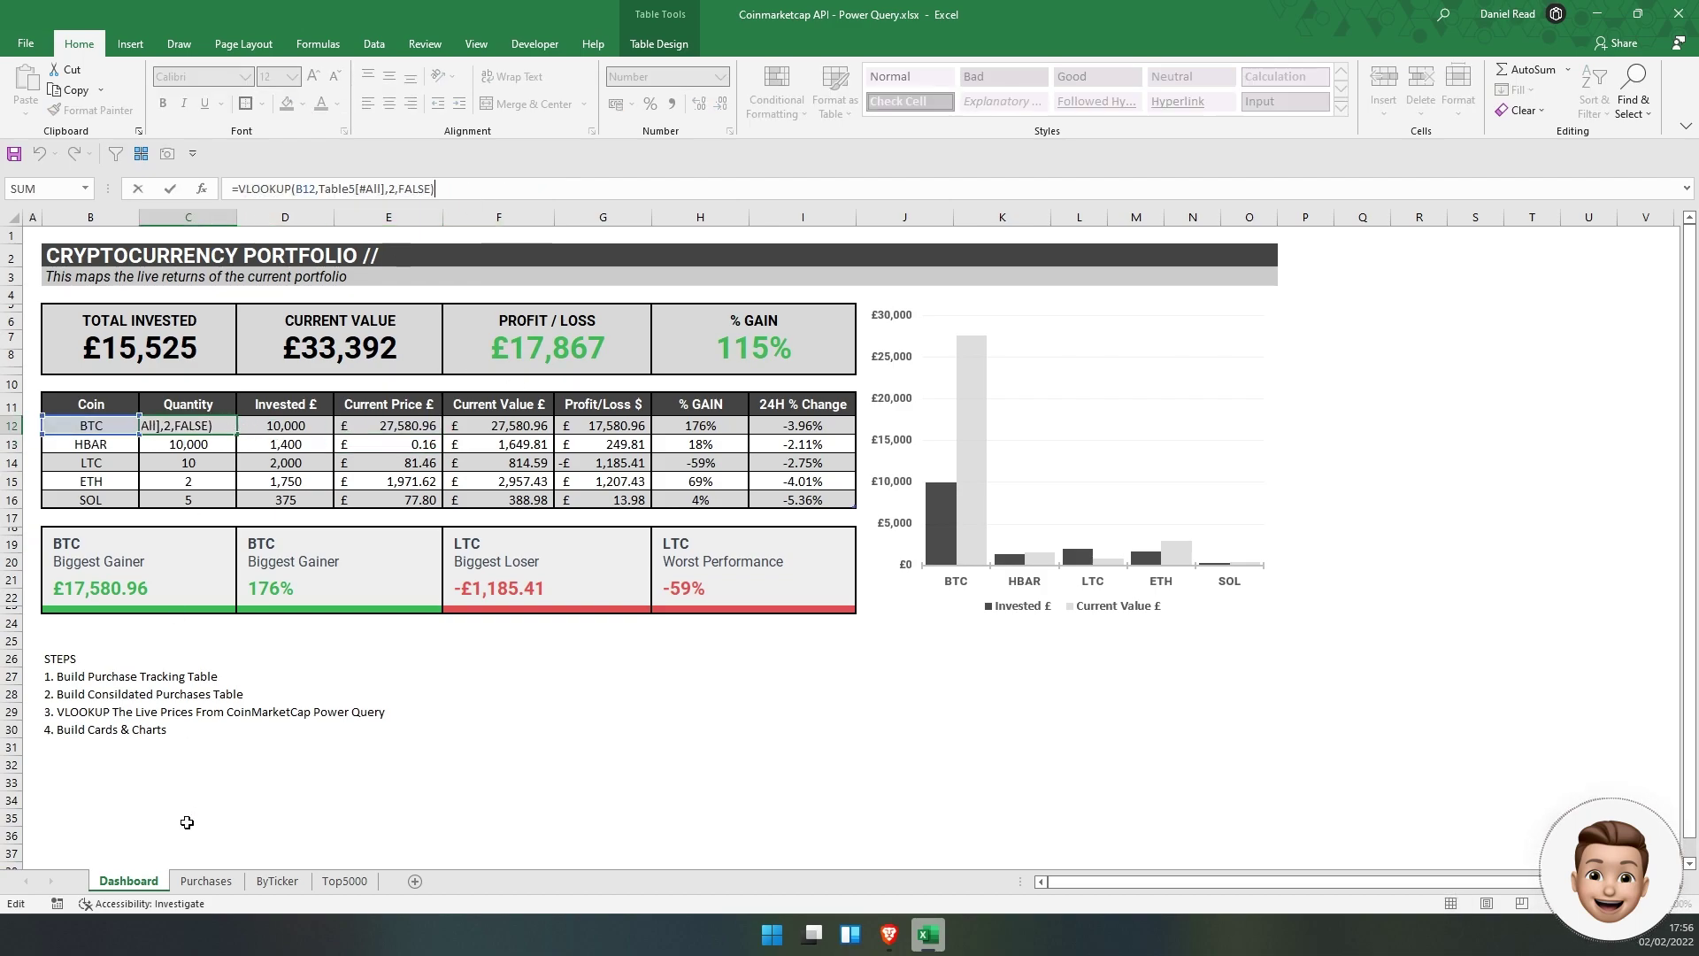
{"action": "left_click", "coordinate": [202, 884]}
{"action": "key", "text": "Escape"}
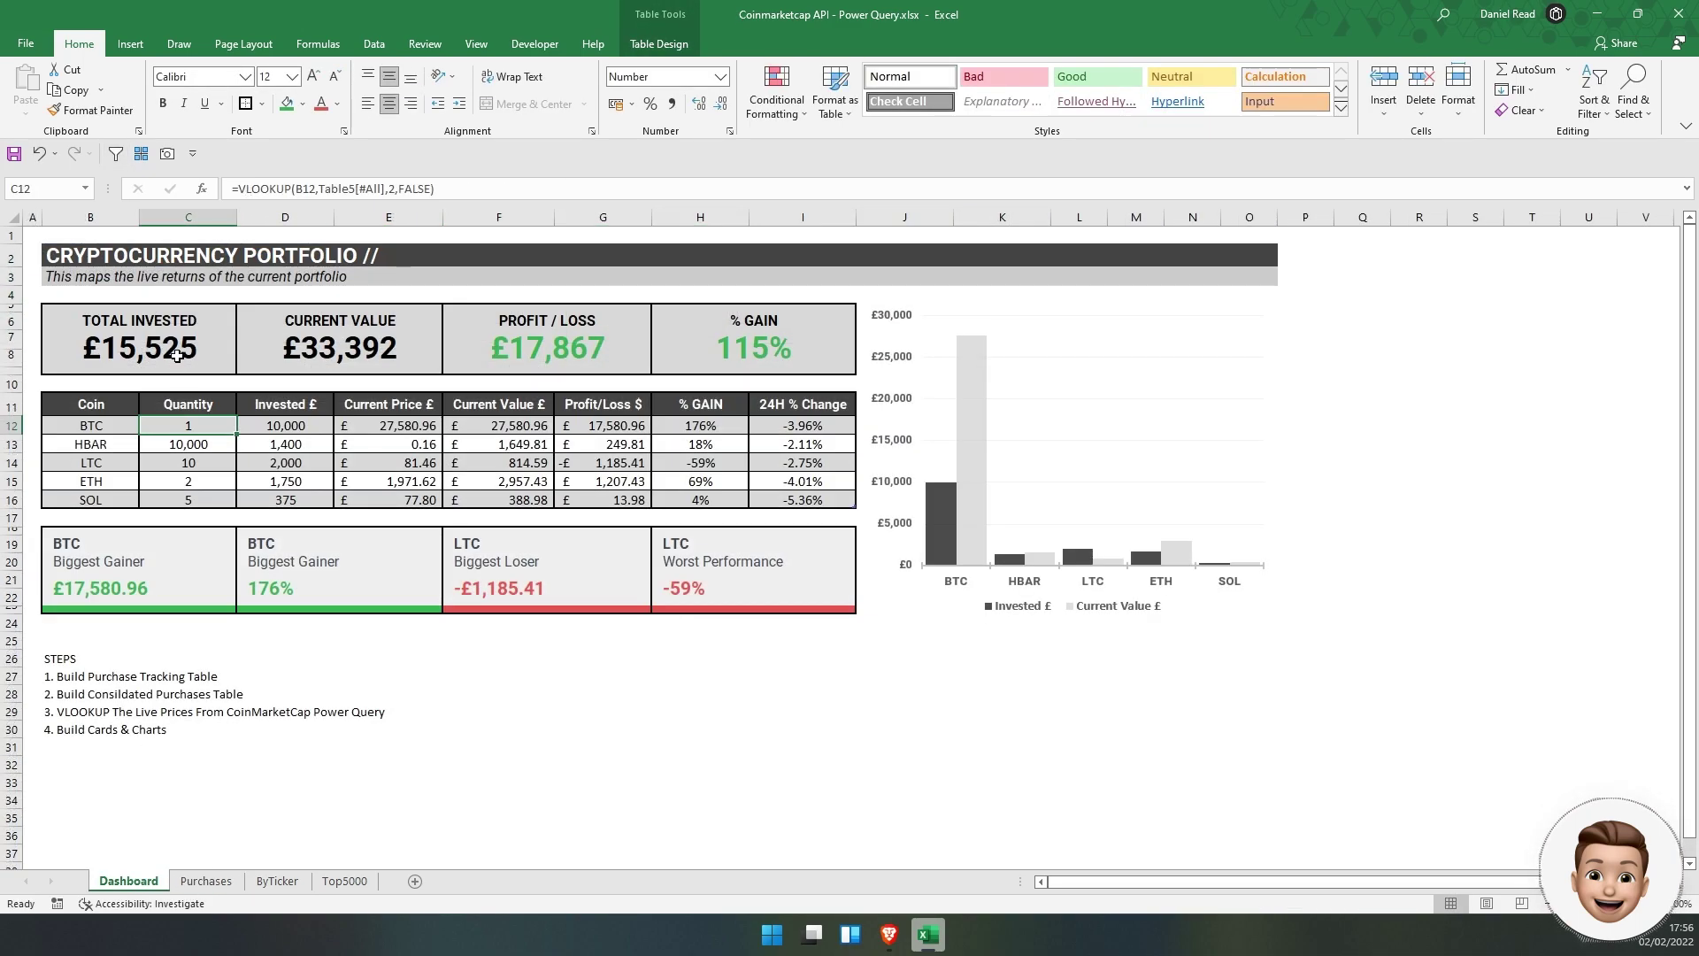
Rebuild the BTC Quantity lookup on B12 with the Purchases summary table's Crypto-to-Quantity columns including headers, column index 2 and FALSE
{"action": "left_click_drag", "start_coordinate": [318, 189], "coordinate": [435, 188]}
{"action": "key", "text": "BackSpace"}
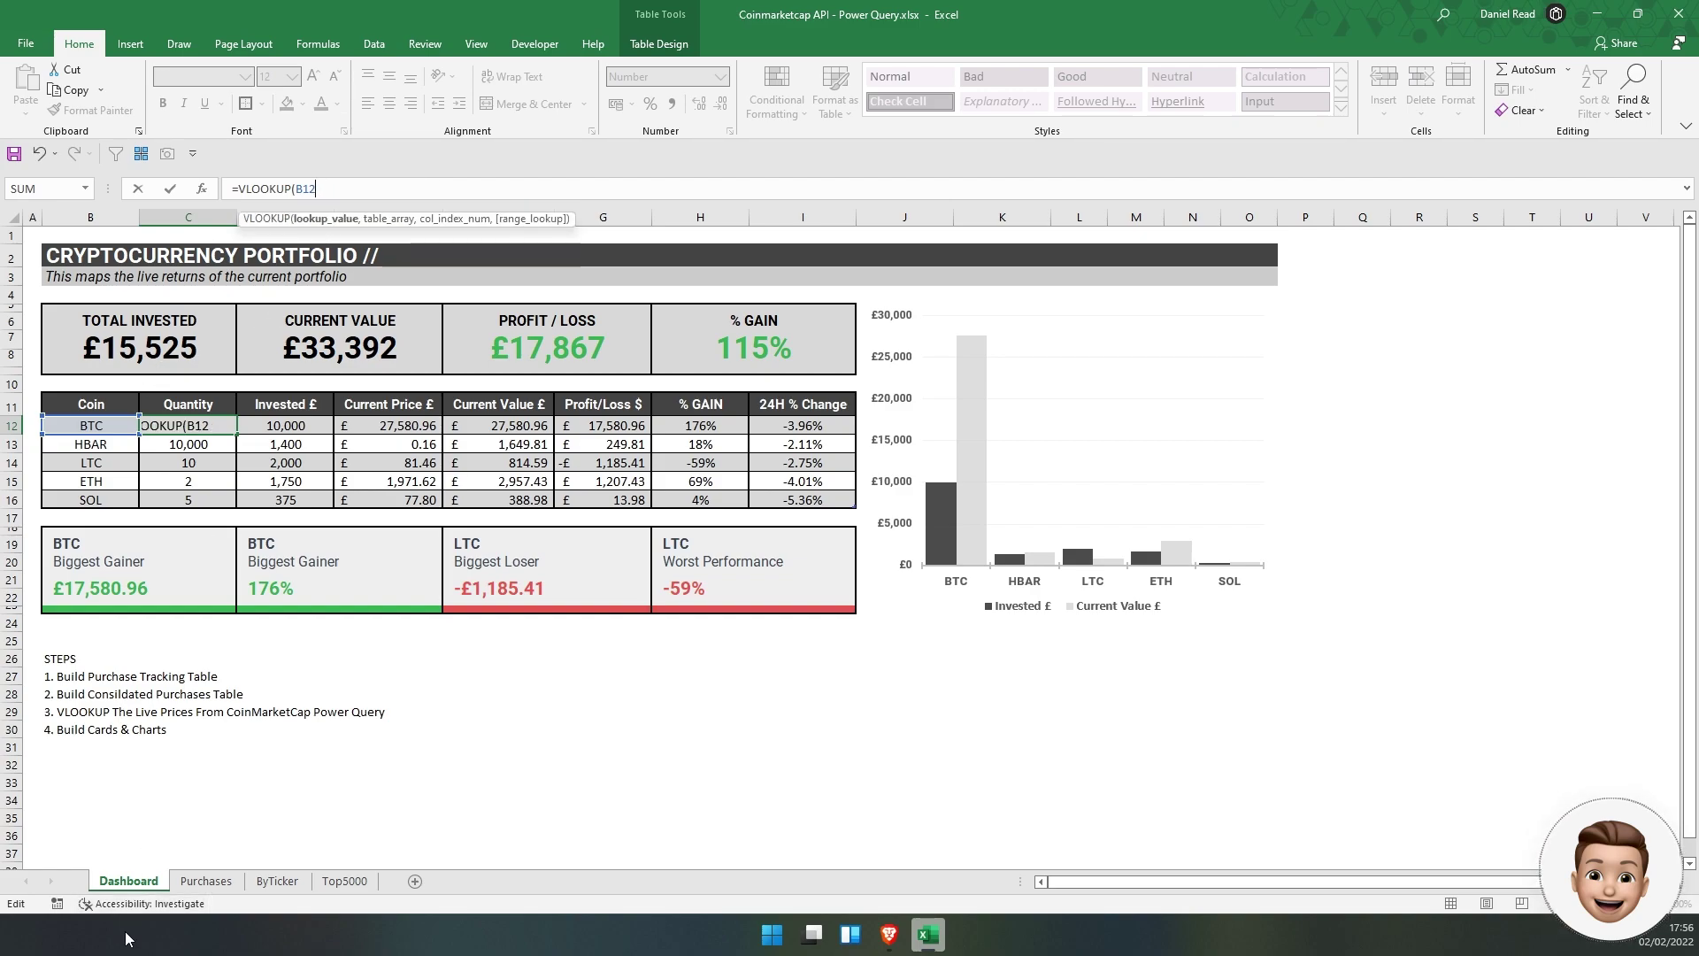
{"action": "left_click", "coordinate": [202, 881]}
{"action": "left_click_drag", "start_coordinate": [620, 259], "coordinate": [802, 387]}
{"action": "type", "text": ","}
{"action": "type", "text": "2,false)"}
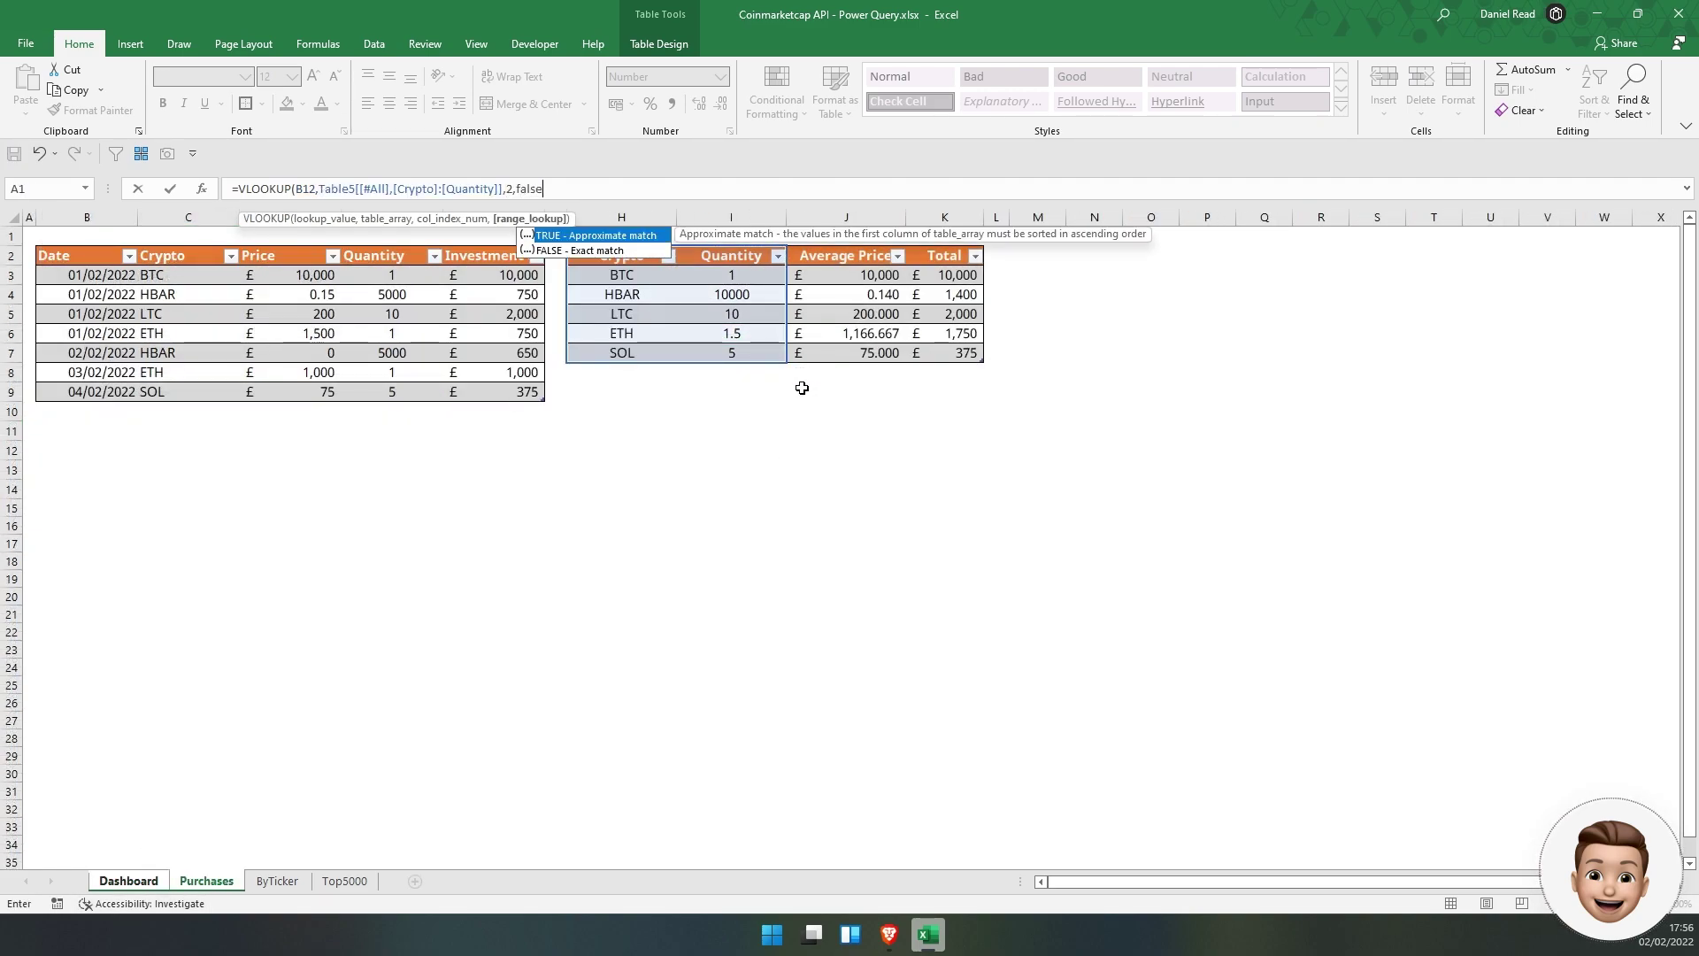
{"action": "key", "text": "Return"}
Look over the portfolio table's 24H % Change, Coin and Current Value columns
{"action": "left_click", "coordinate": [287, 480]}
{"action": "left_click_drag", "start_coordinate": [794, 498], "coordinate": [92, 405]}
{"action": "left_click", "coordinate": [356, 496]}
{"action": "left_click_drag", "start_coordinate": [802, 426], "coordinate": [803, 500]}
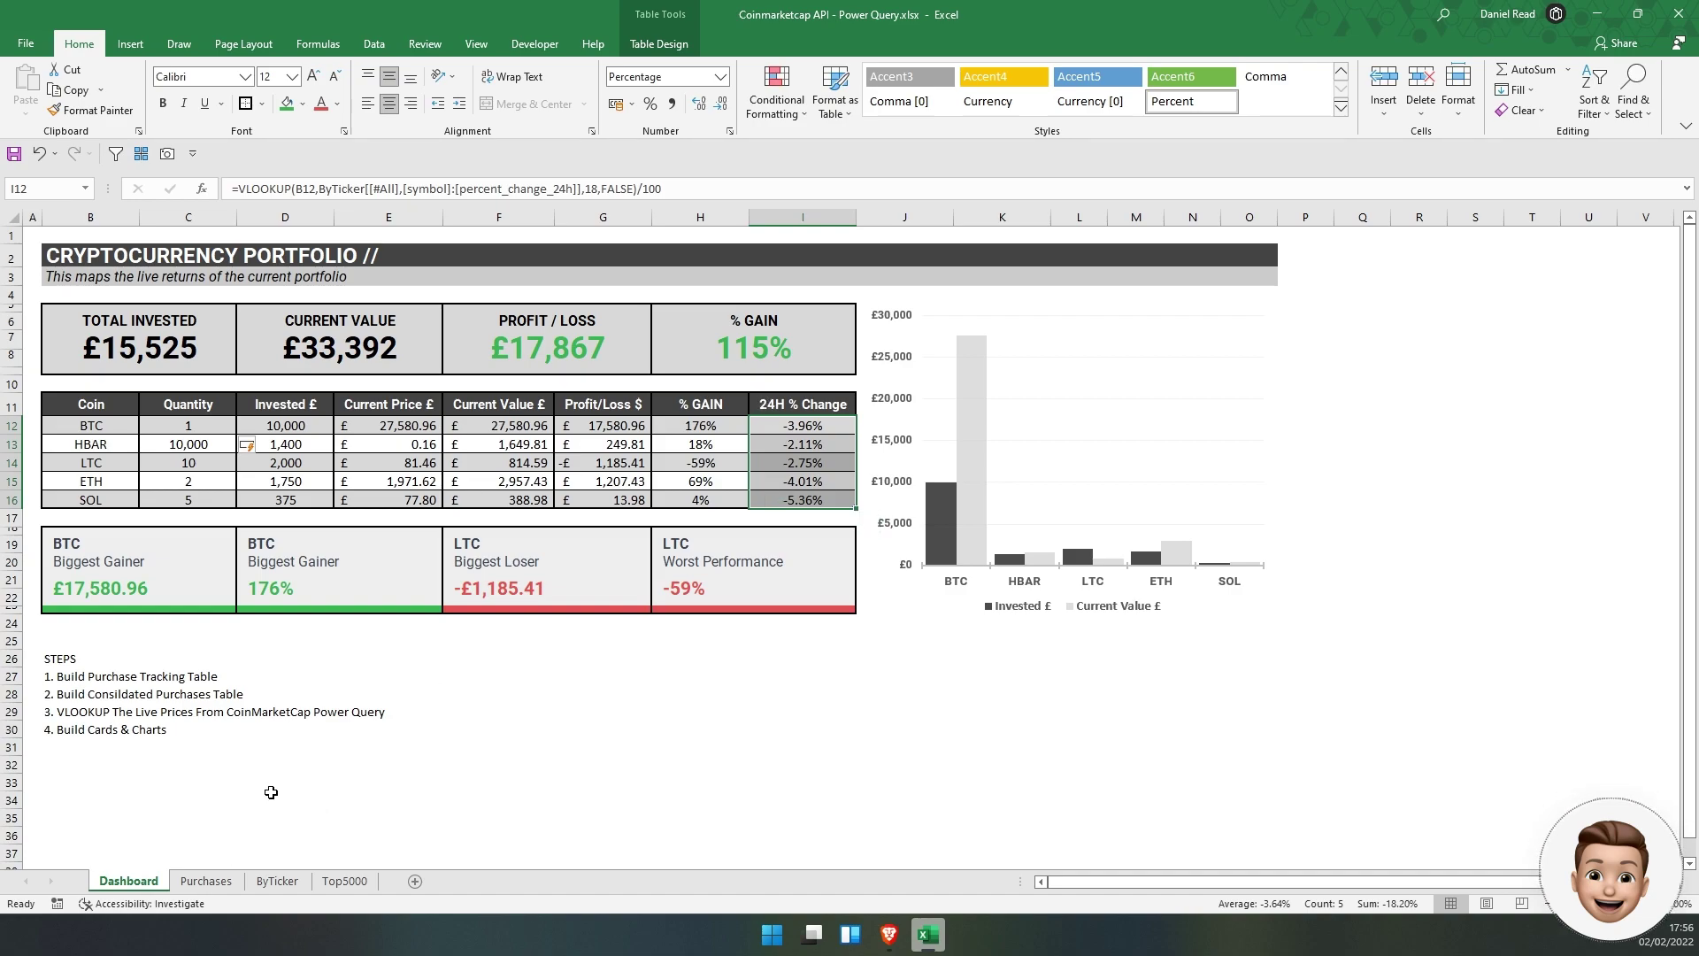
{"action": "left_click_drag", "start_coordinate": [92, 430], "coordinate": [91, 500]}
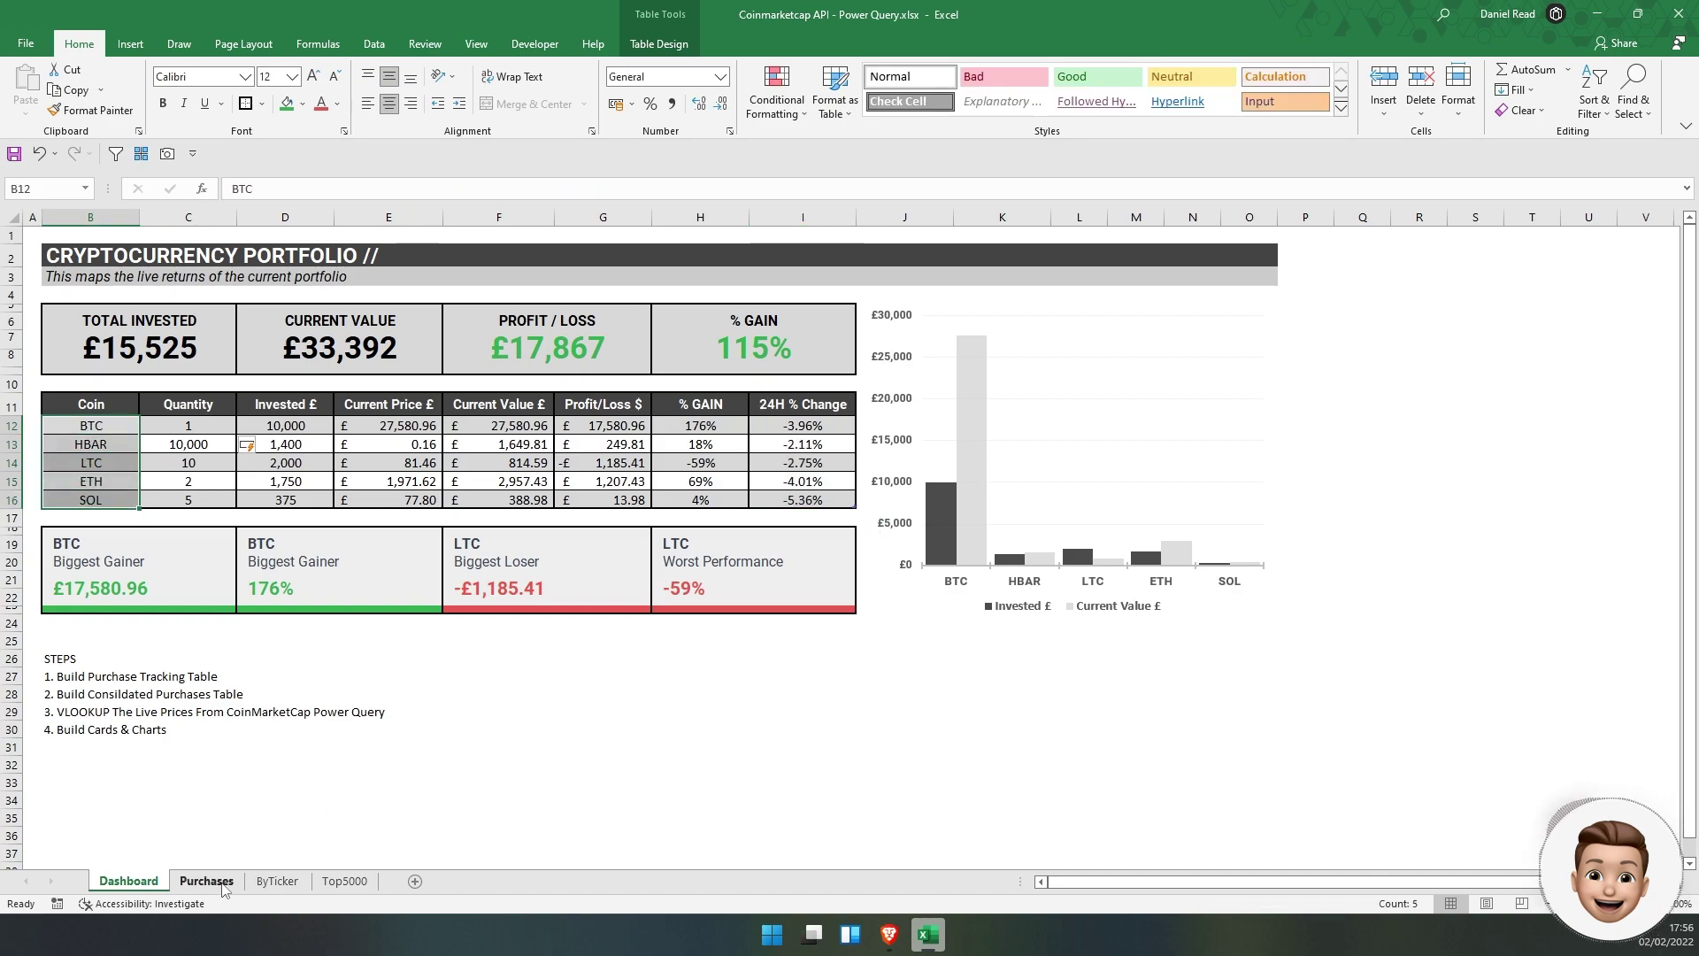
{"action": "left_click_drag", "start_coordinate": [496, 425], "coordinate": [493, 497]}
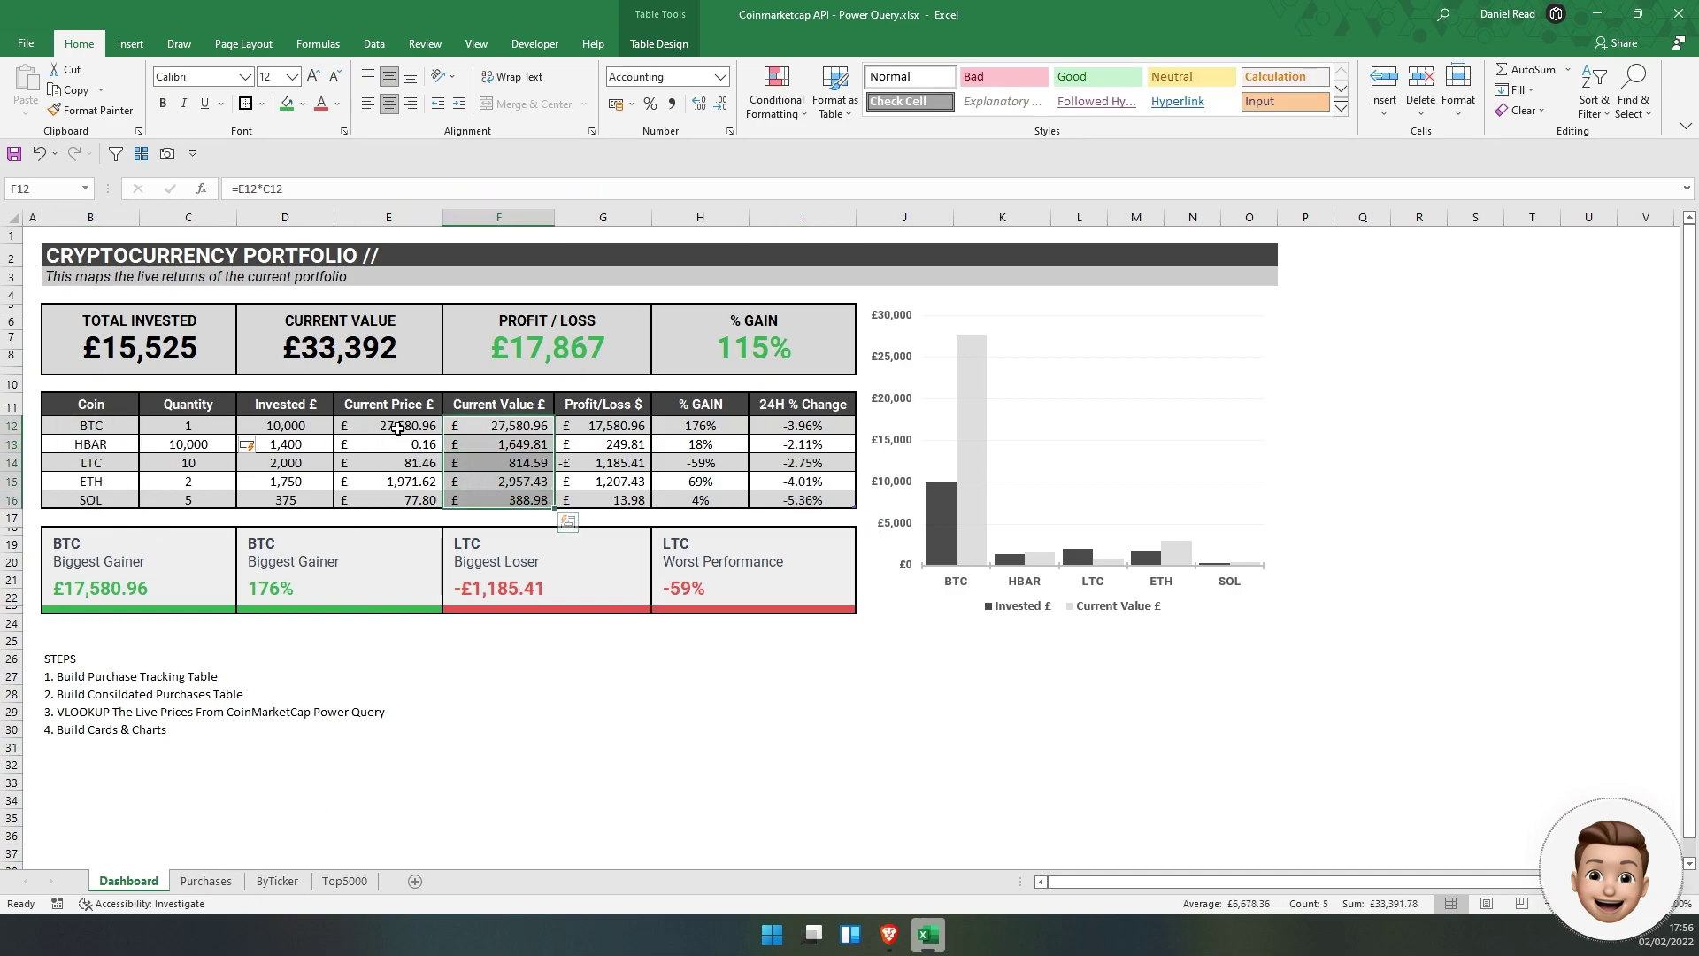
Examine the BTC row's Current Price, Current Value and Profit/Loss formulas and the cells they reference
{"action": "left_click", "coordinate": [401, 426]}
{"action": "left_click", "coordinate": [458, 188]}
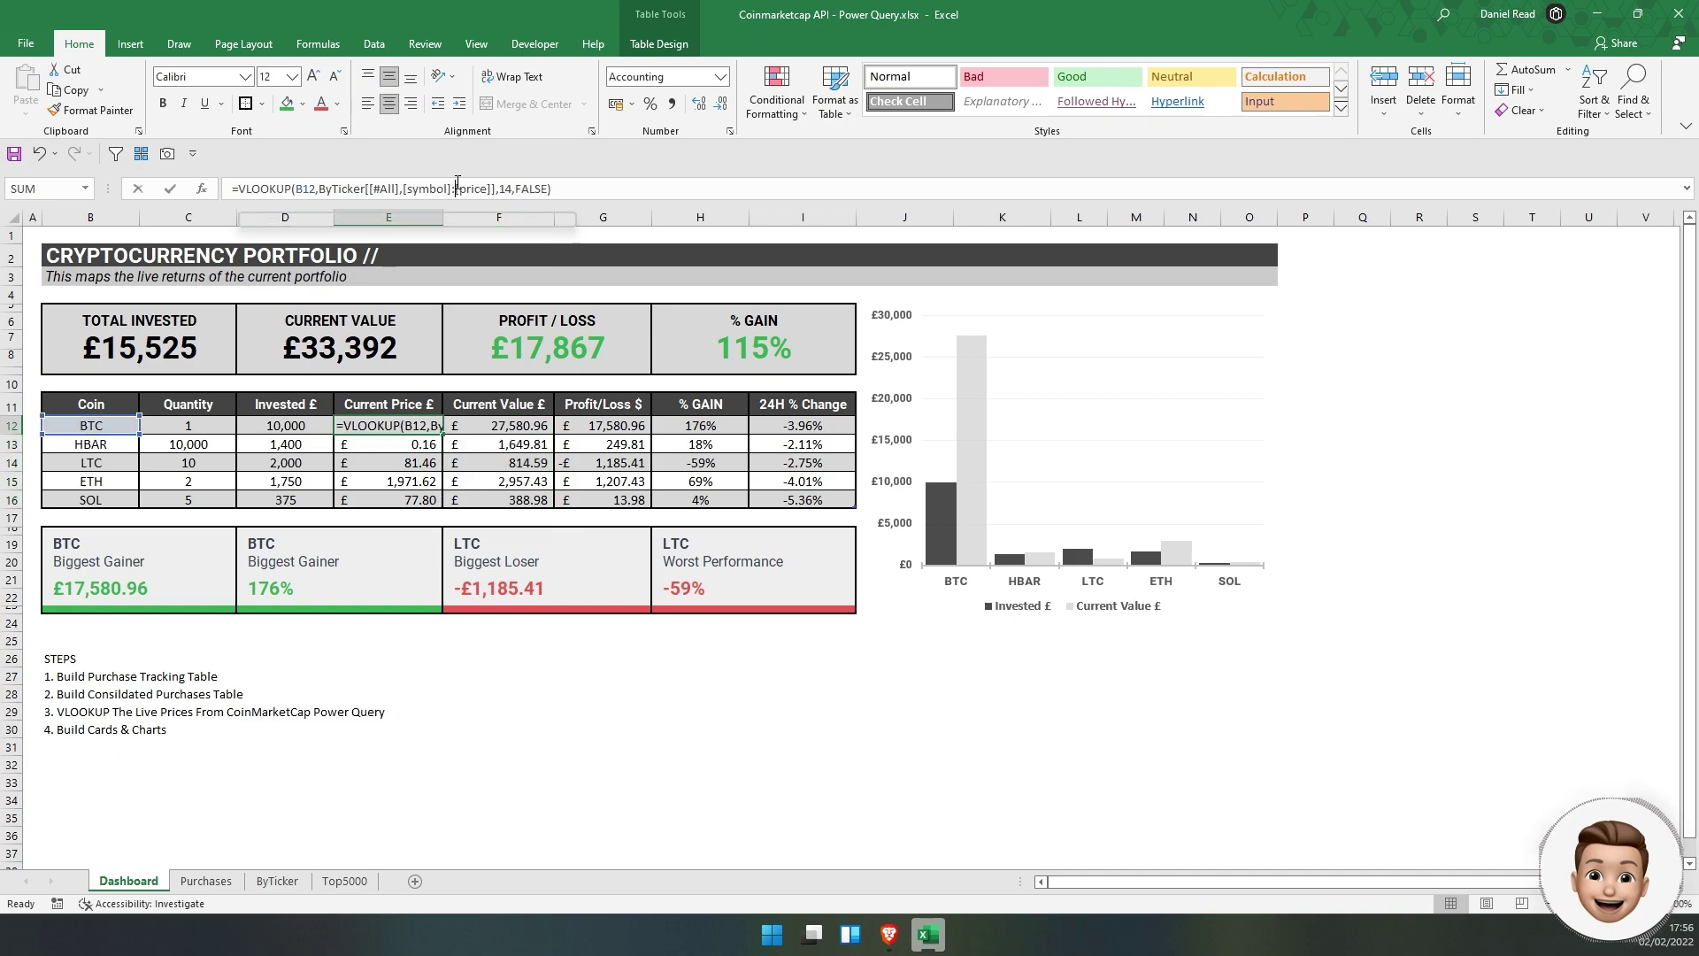
{"action": "key", "text": "Escape"}
{"action": "double_click", "coordinate": [488, 425]}
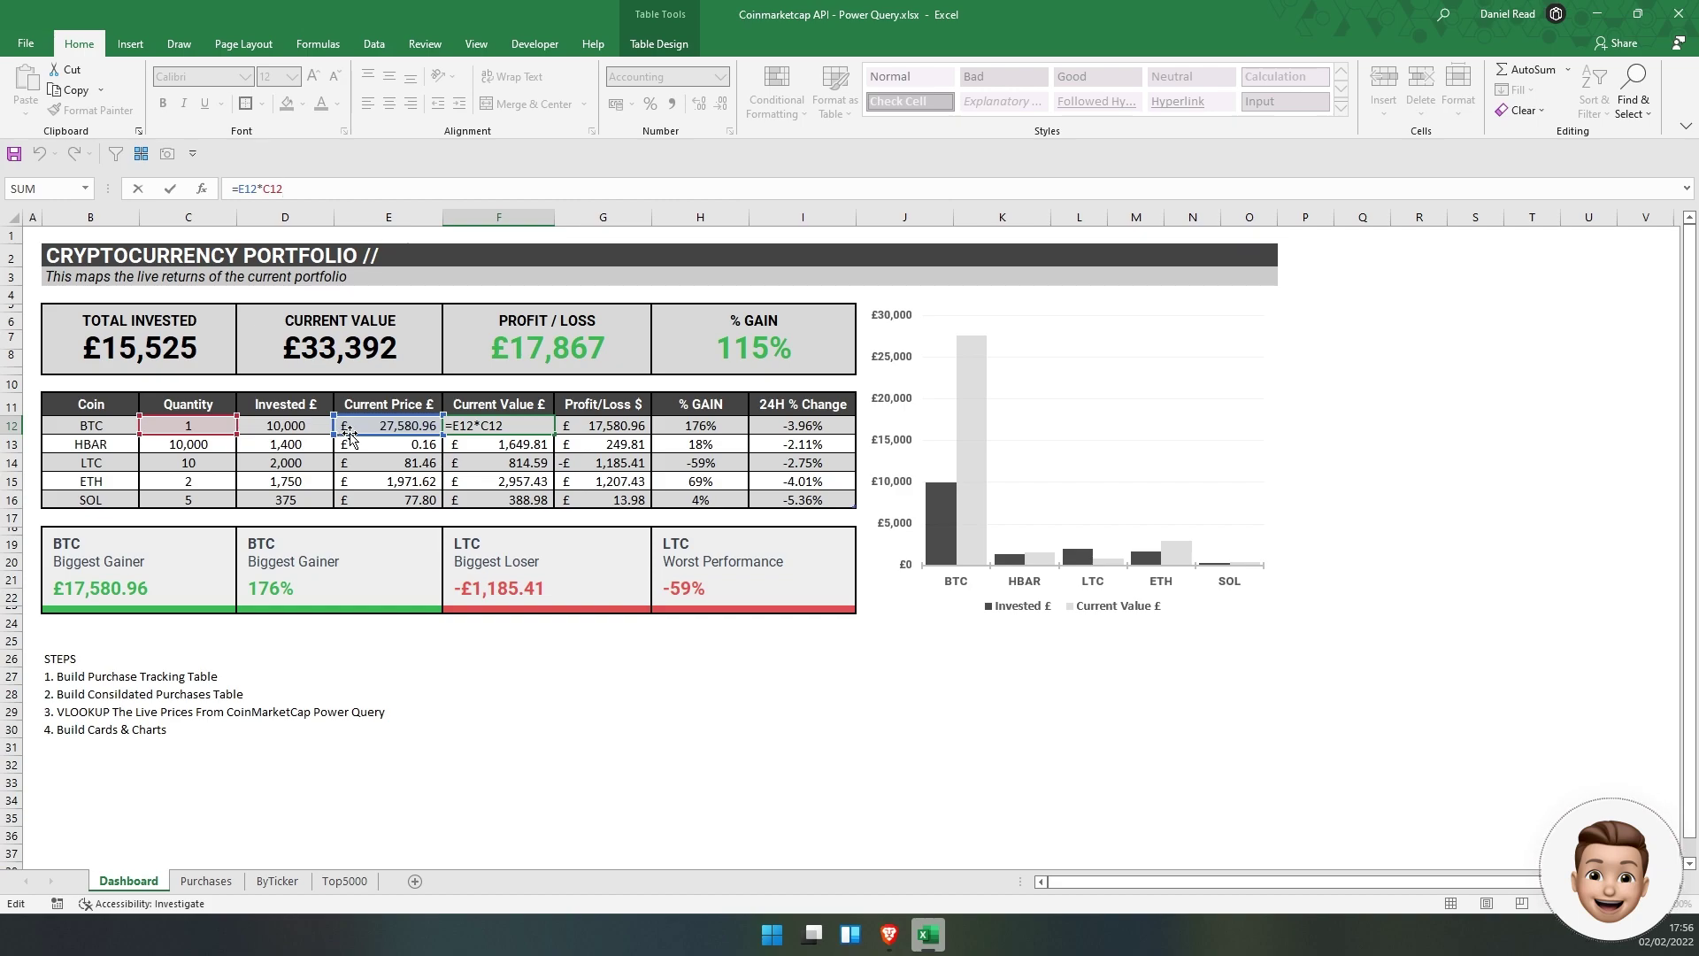
{"action": "key", "text": "Escape"}
{"action": "double_click", "coordinate": [600, 425]}
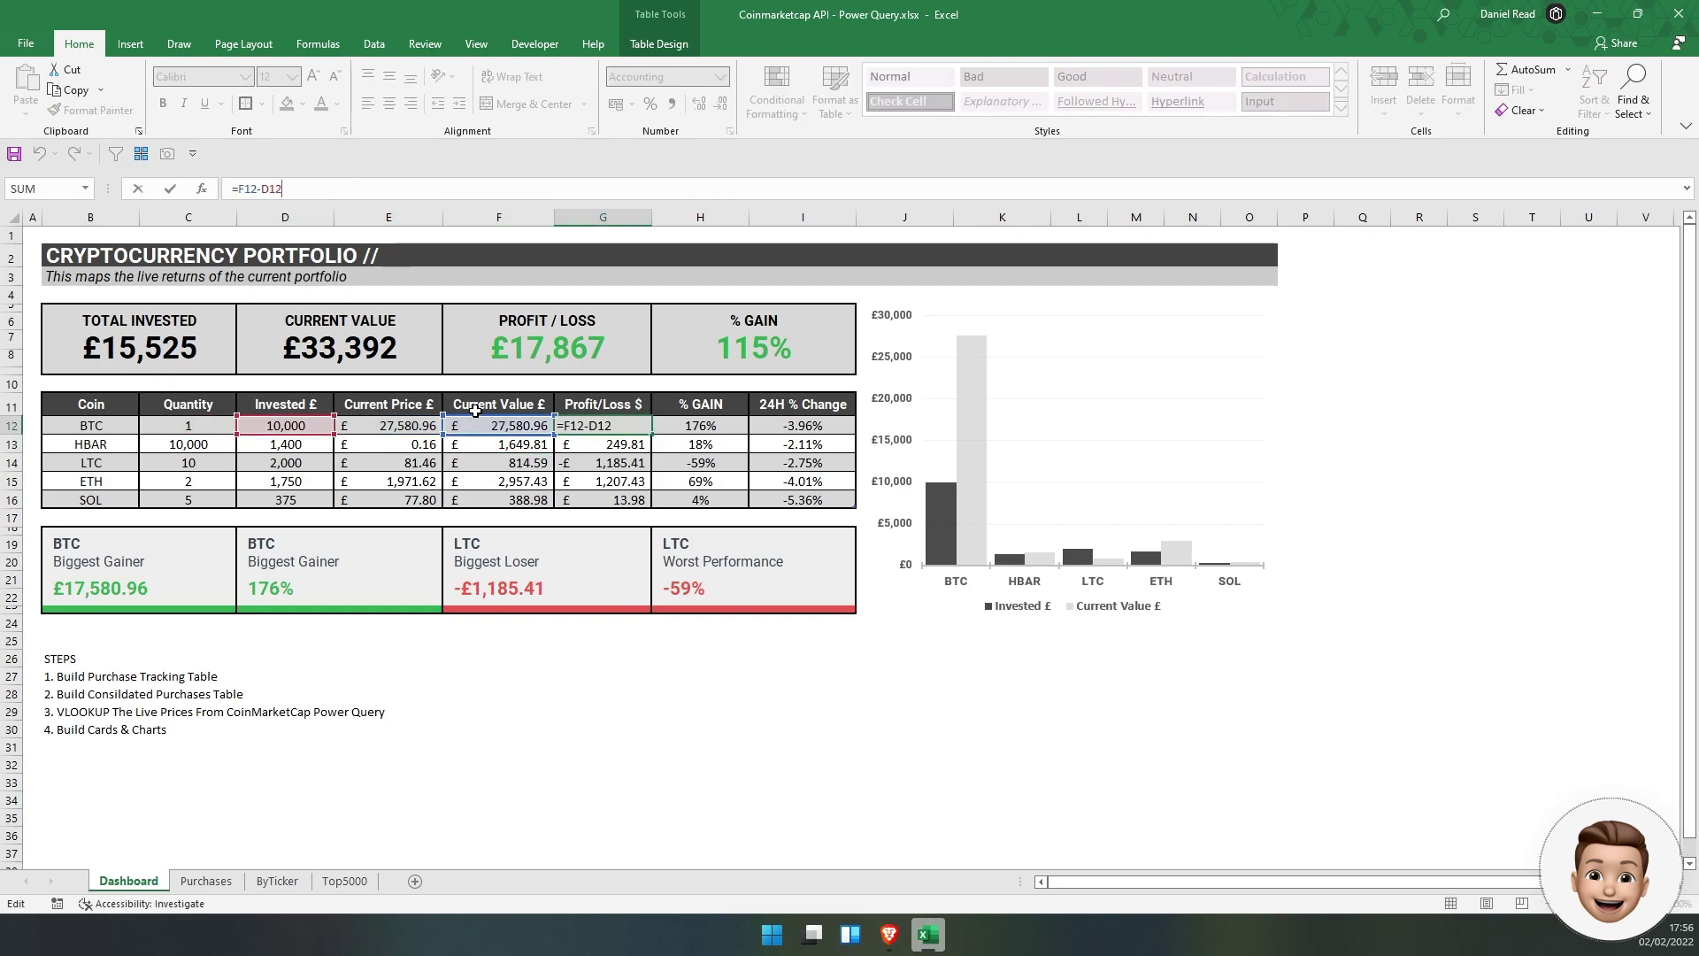
{"action": "key", "text": "Escape"}
Examine how the BTC row's Invested amount draws on the Purchases summary table and how its % GAIN is calculated
{"action": "double_click", "coordinate": [281, 434]}
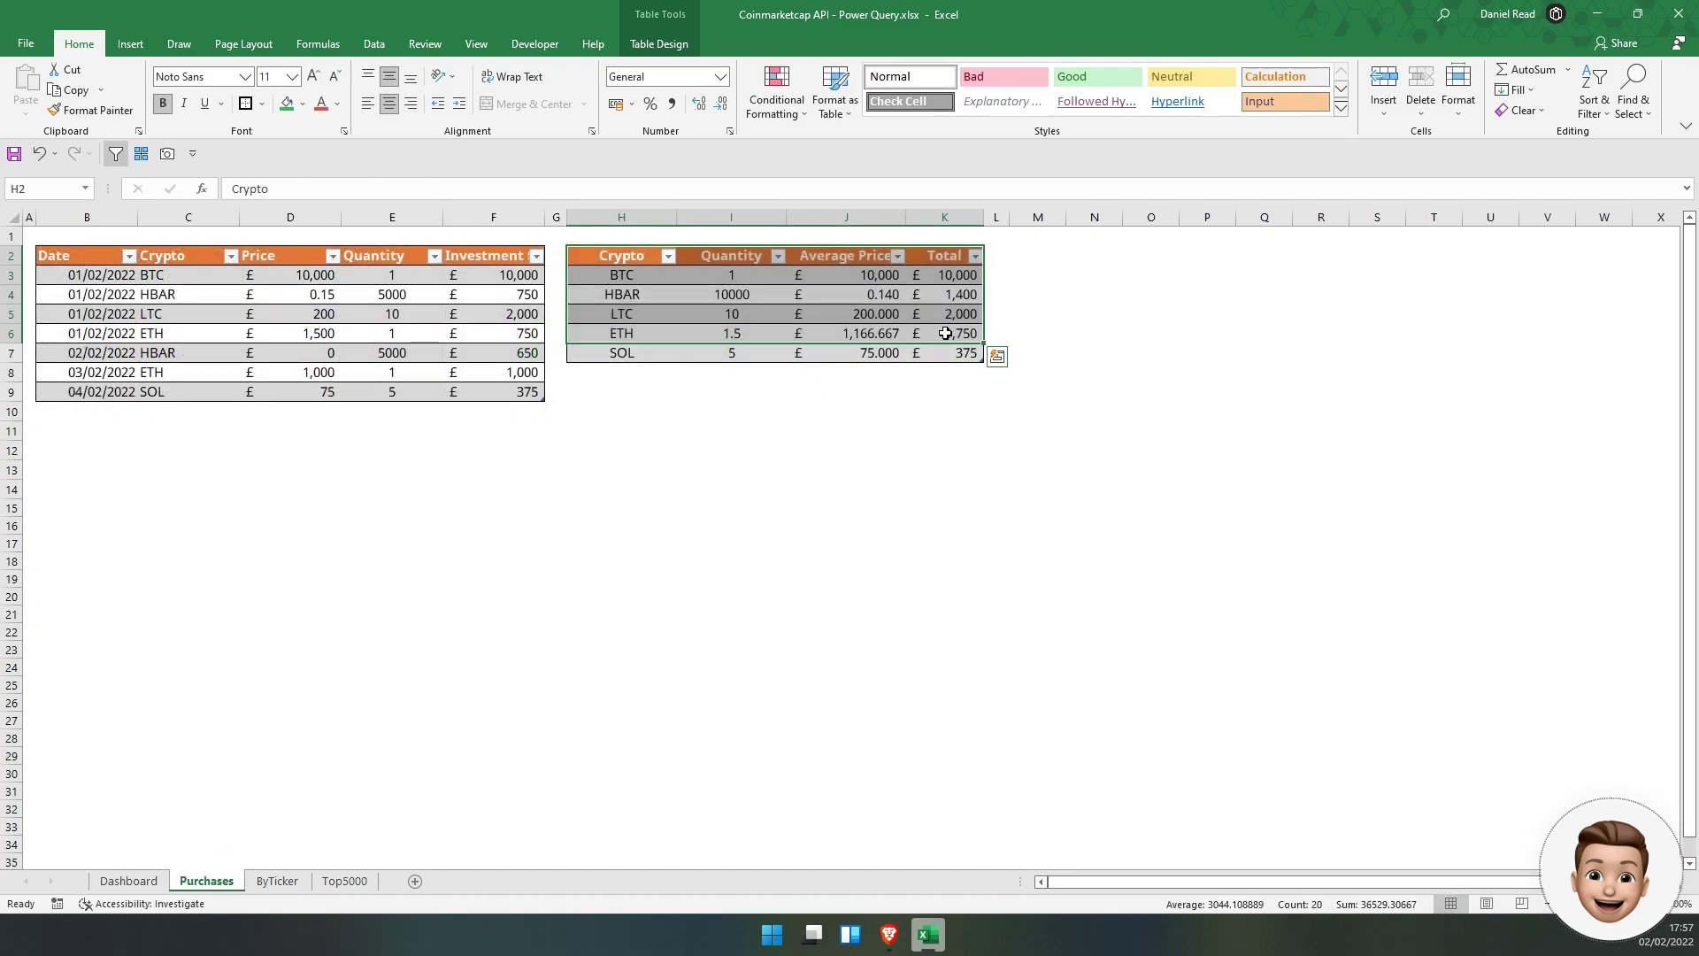
{"action": "left_click", "coordinate": [946, 333]}
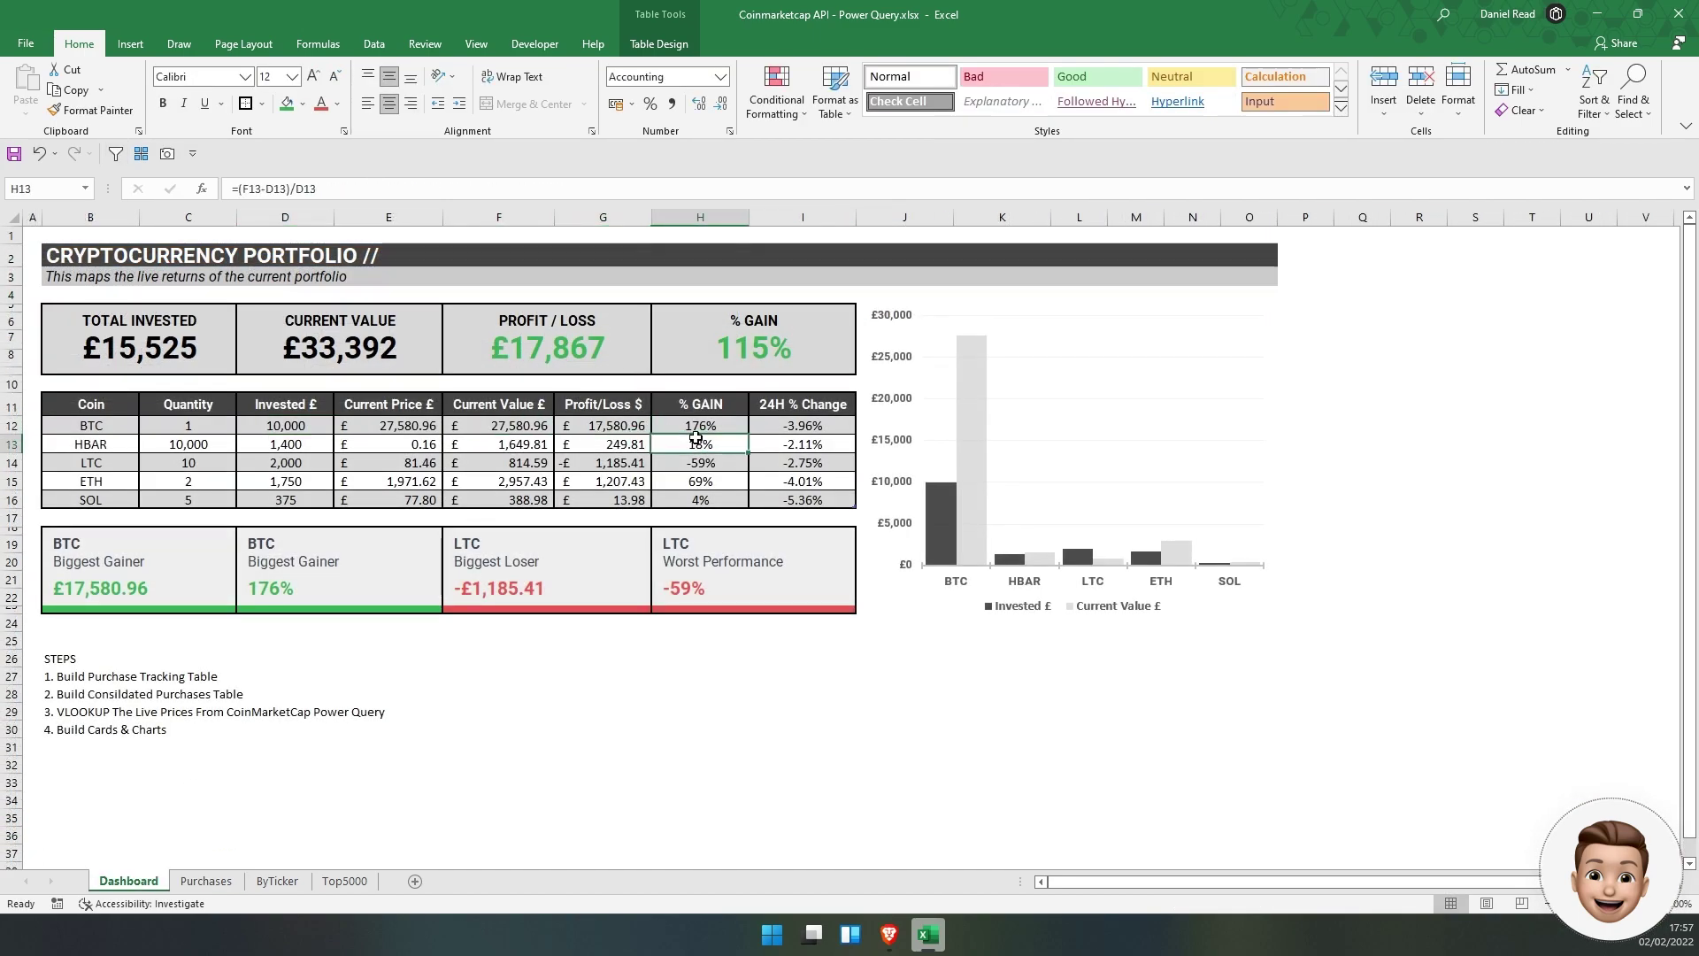
{"action": "double_click", "coordinate": [700, 428]}
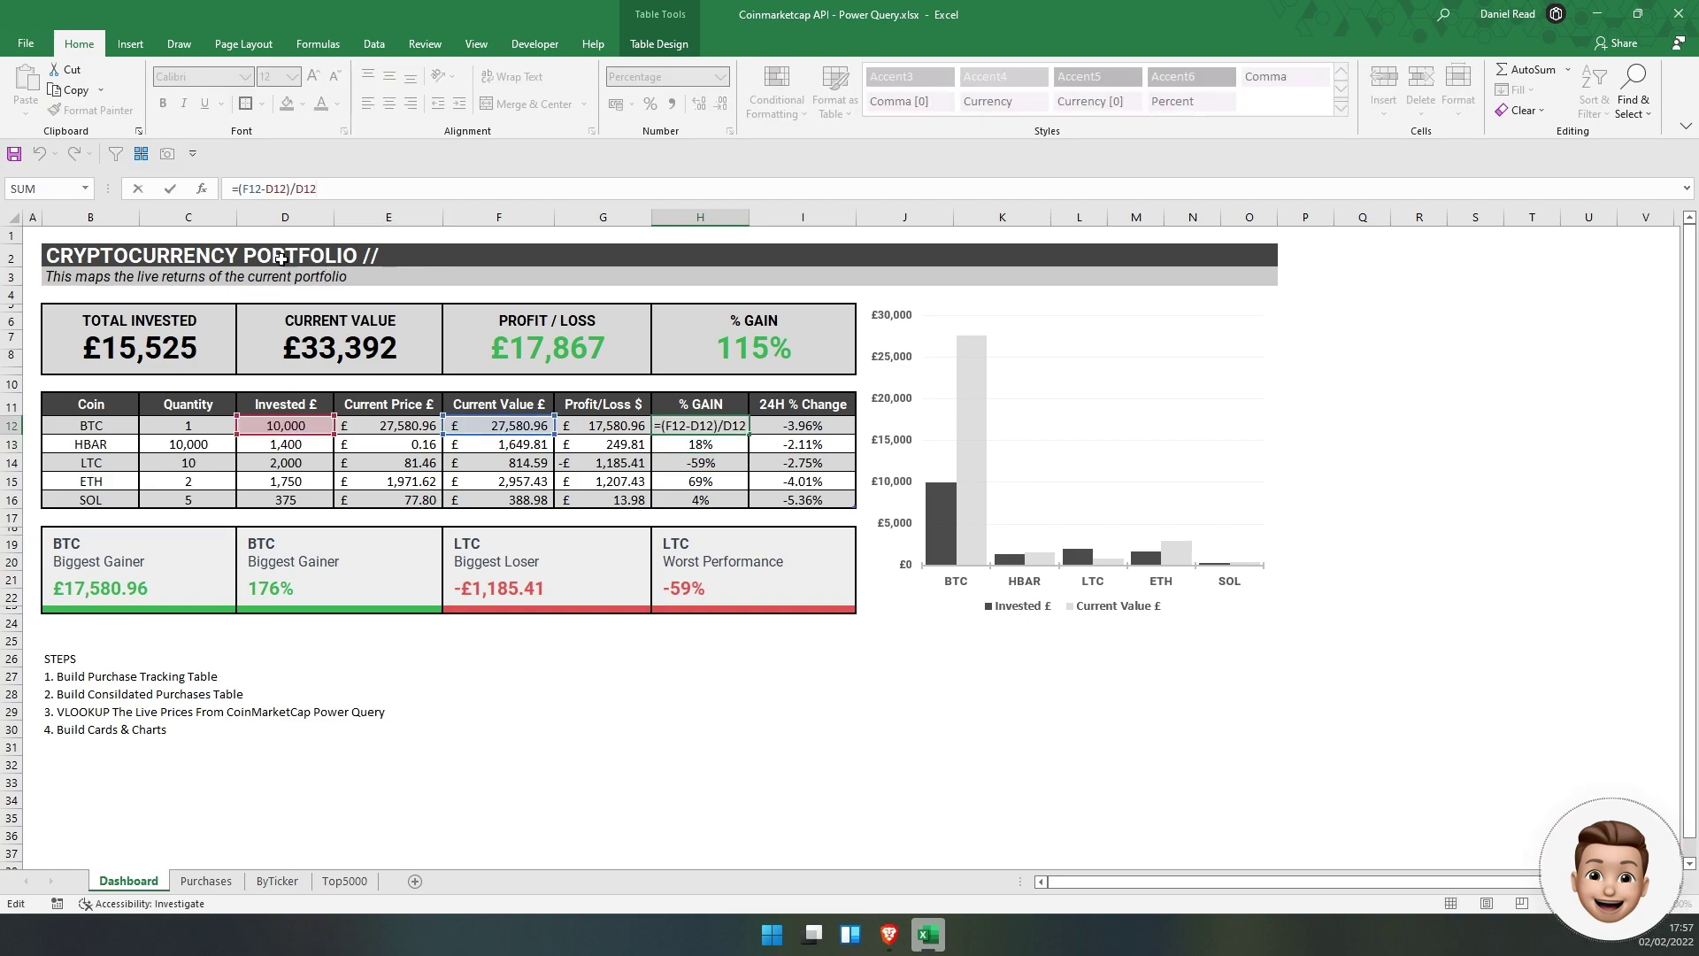
{"action": "key", "text": "Return"}
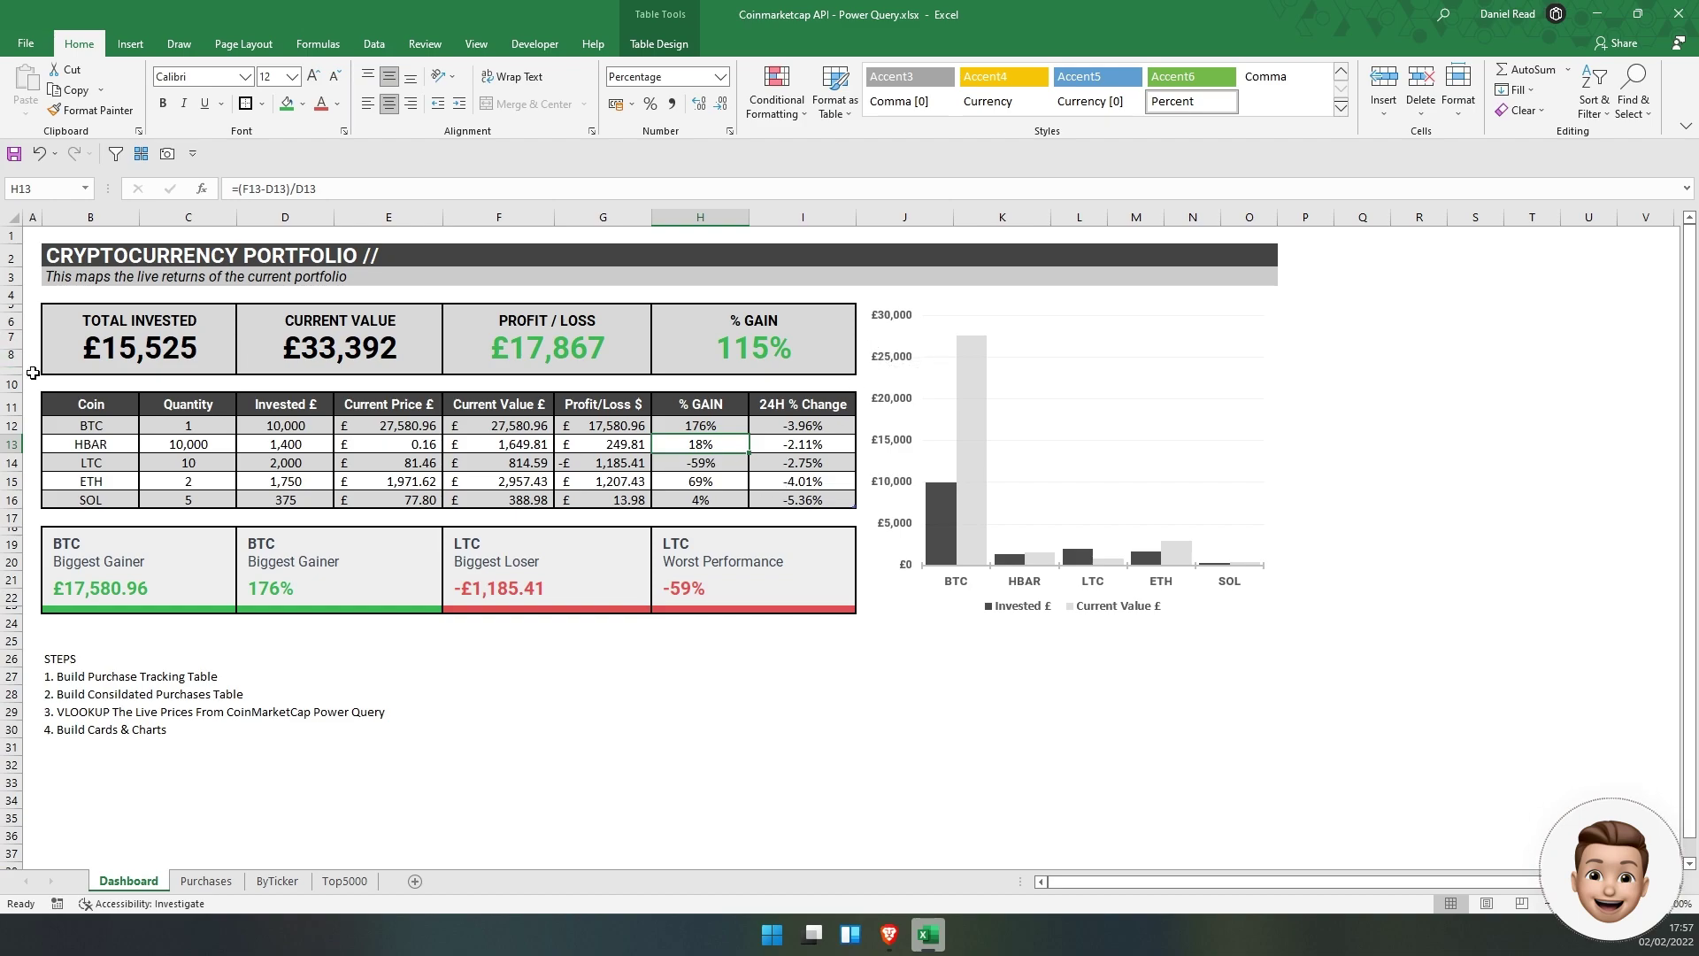
{"action": "left_click", "coordinate": [1122, 493]}
{"action": "left_click", "coordinate": [936, 783]}
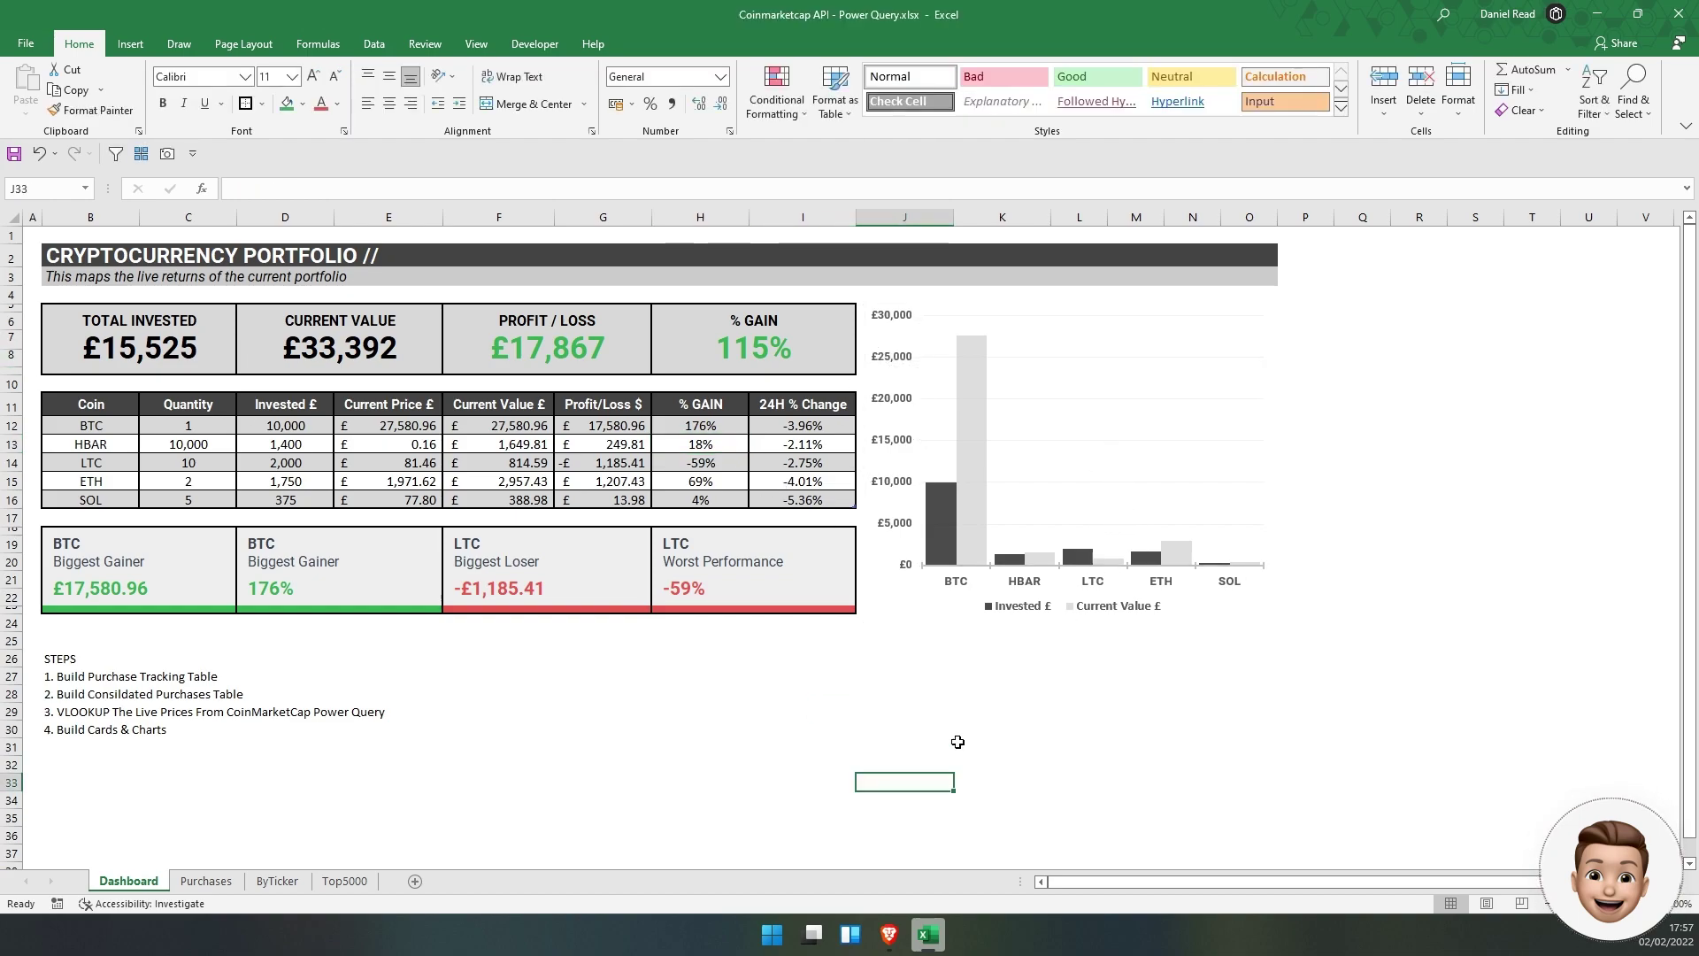
Examine the first Biggest Gainer card's MAX formula for the profit and its INDEX/MATCH formula for the coin name
{"action": "left_click", "coordinate": [111, 584]}
{"action": "left_click", "coordinate": [118, 561]}
{"action": "left_click", "coordinate": [91, 580]}
{"action": "left_click", "coordinate": [406, 187]}
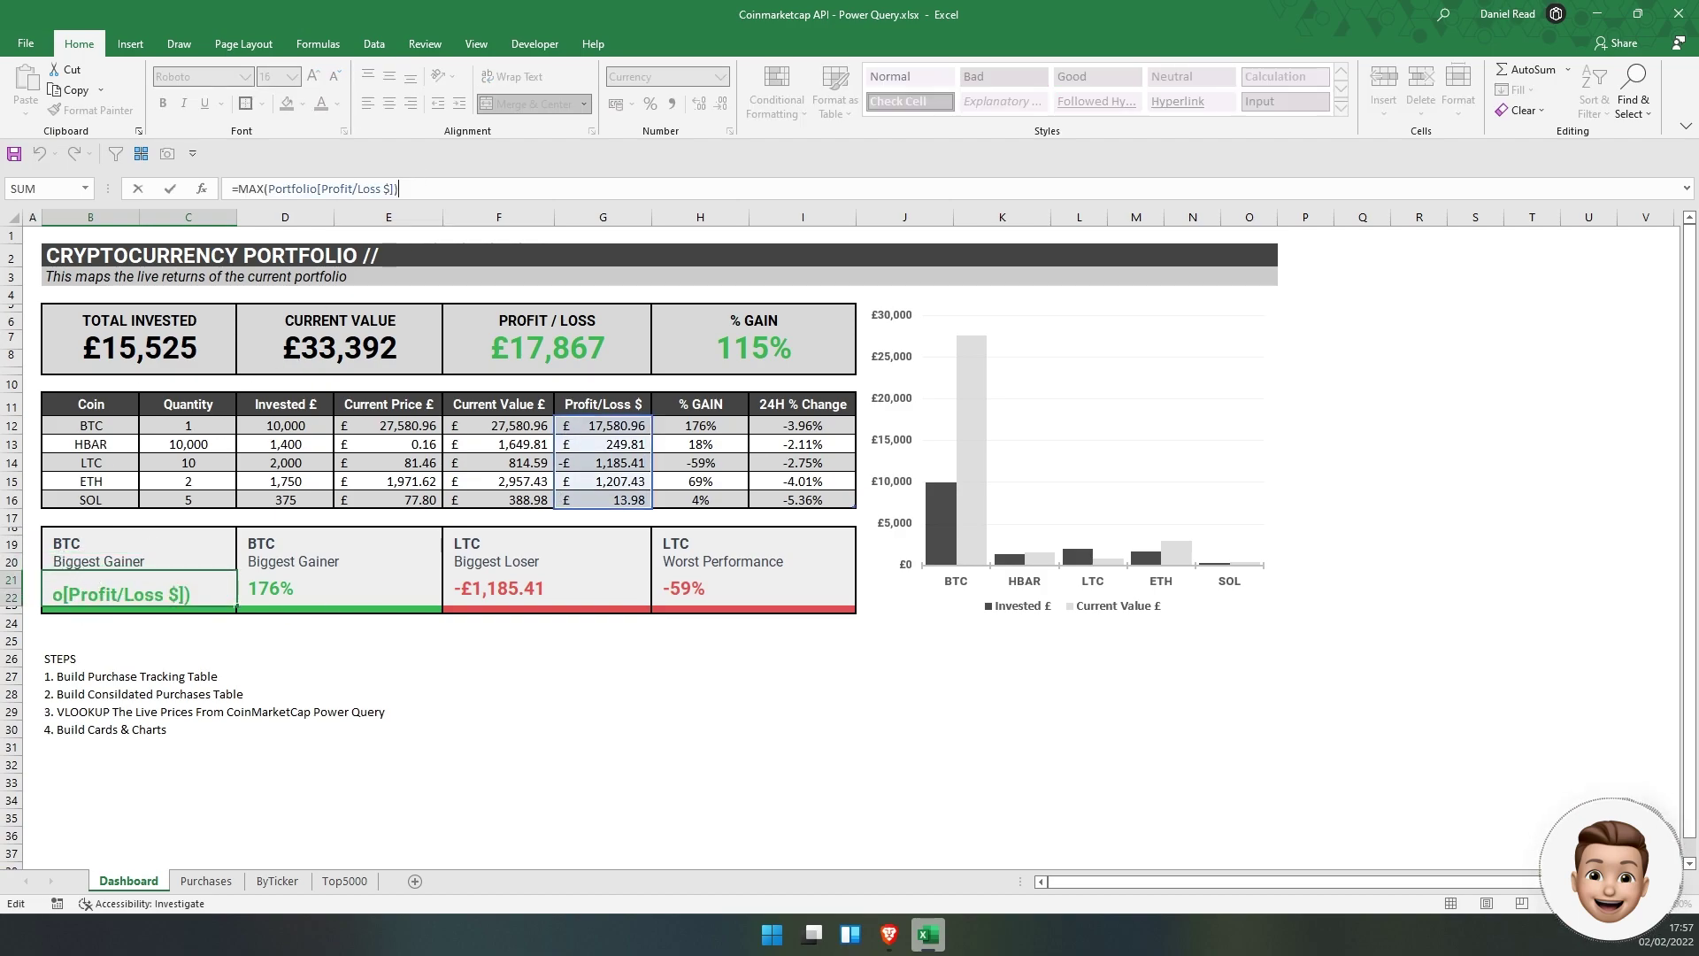
{"action": "key", "text": "Return"}
{"action": "key", "text": "Up"}
{"action": "key", "text": "Up"}
{"action": "key", "text": "Up"}
{"action": "left_click", "coordinate": [367, 189]}
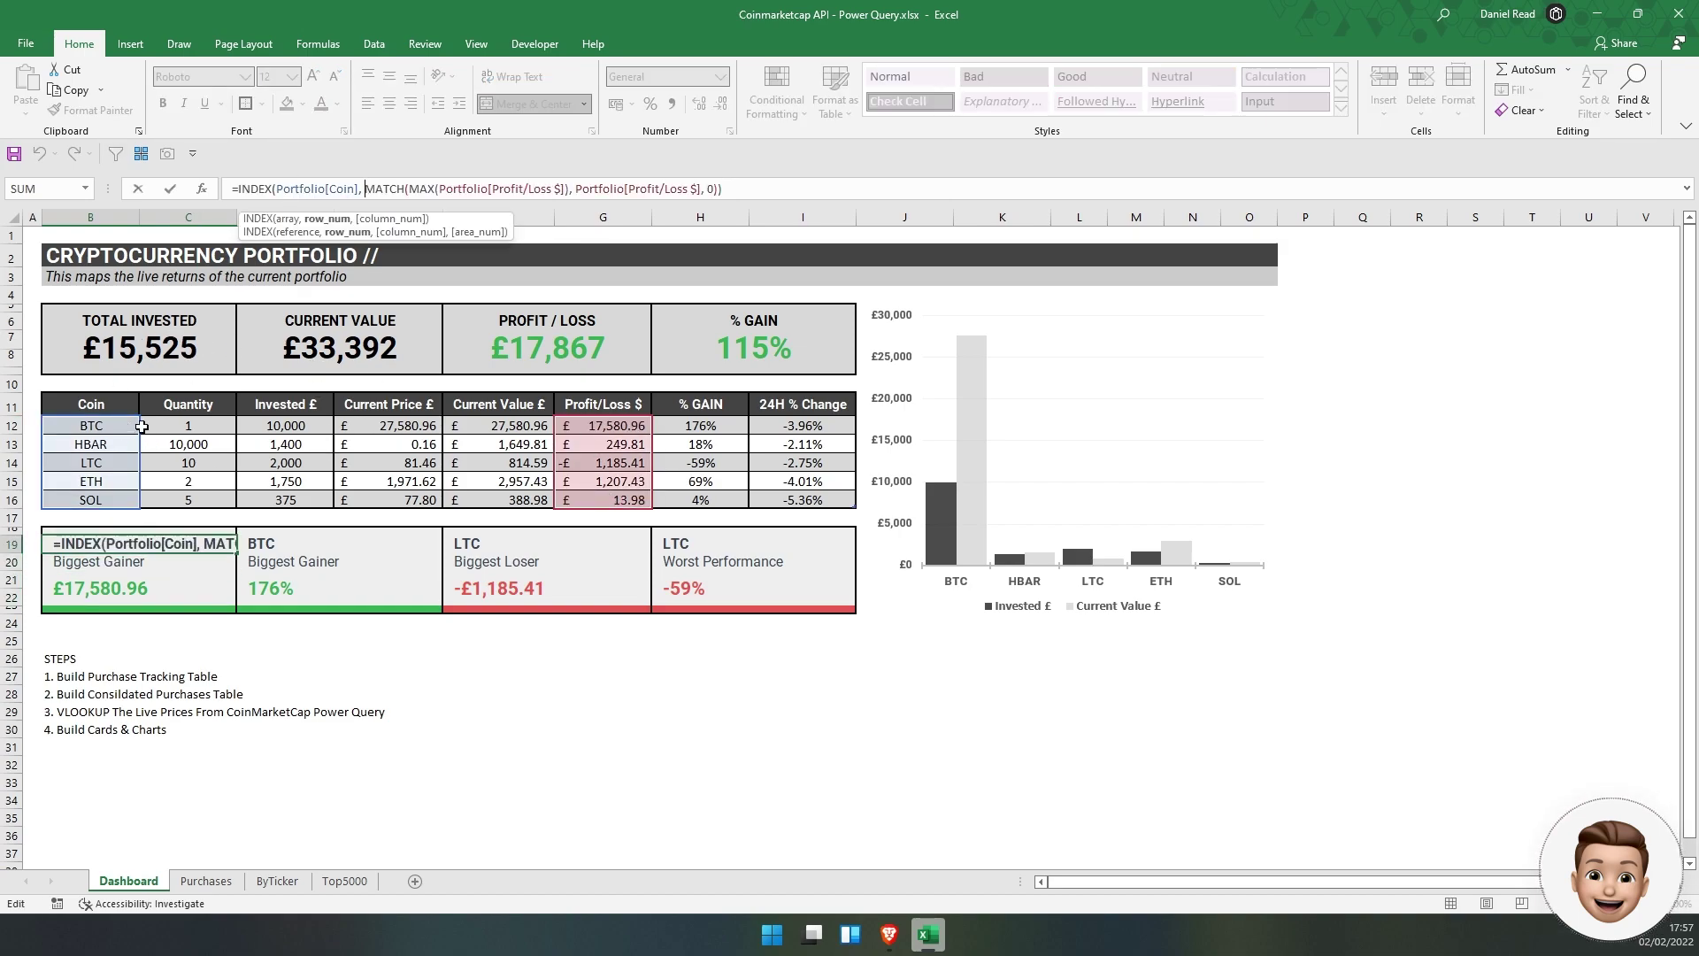
{"action": "key", "text": "Escape"}
Examine the MAX formula behind the second card's percentage gain and compare the card's label
{"action": "left_click", "coordinate": [284, 589]}
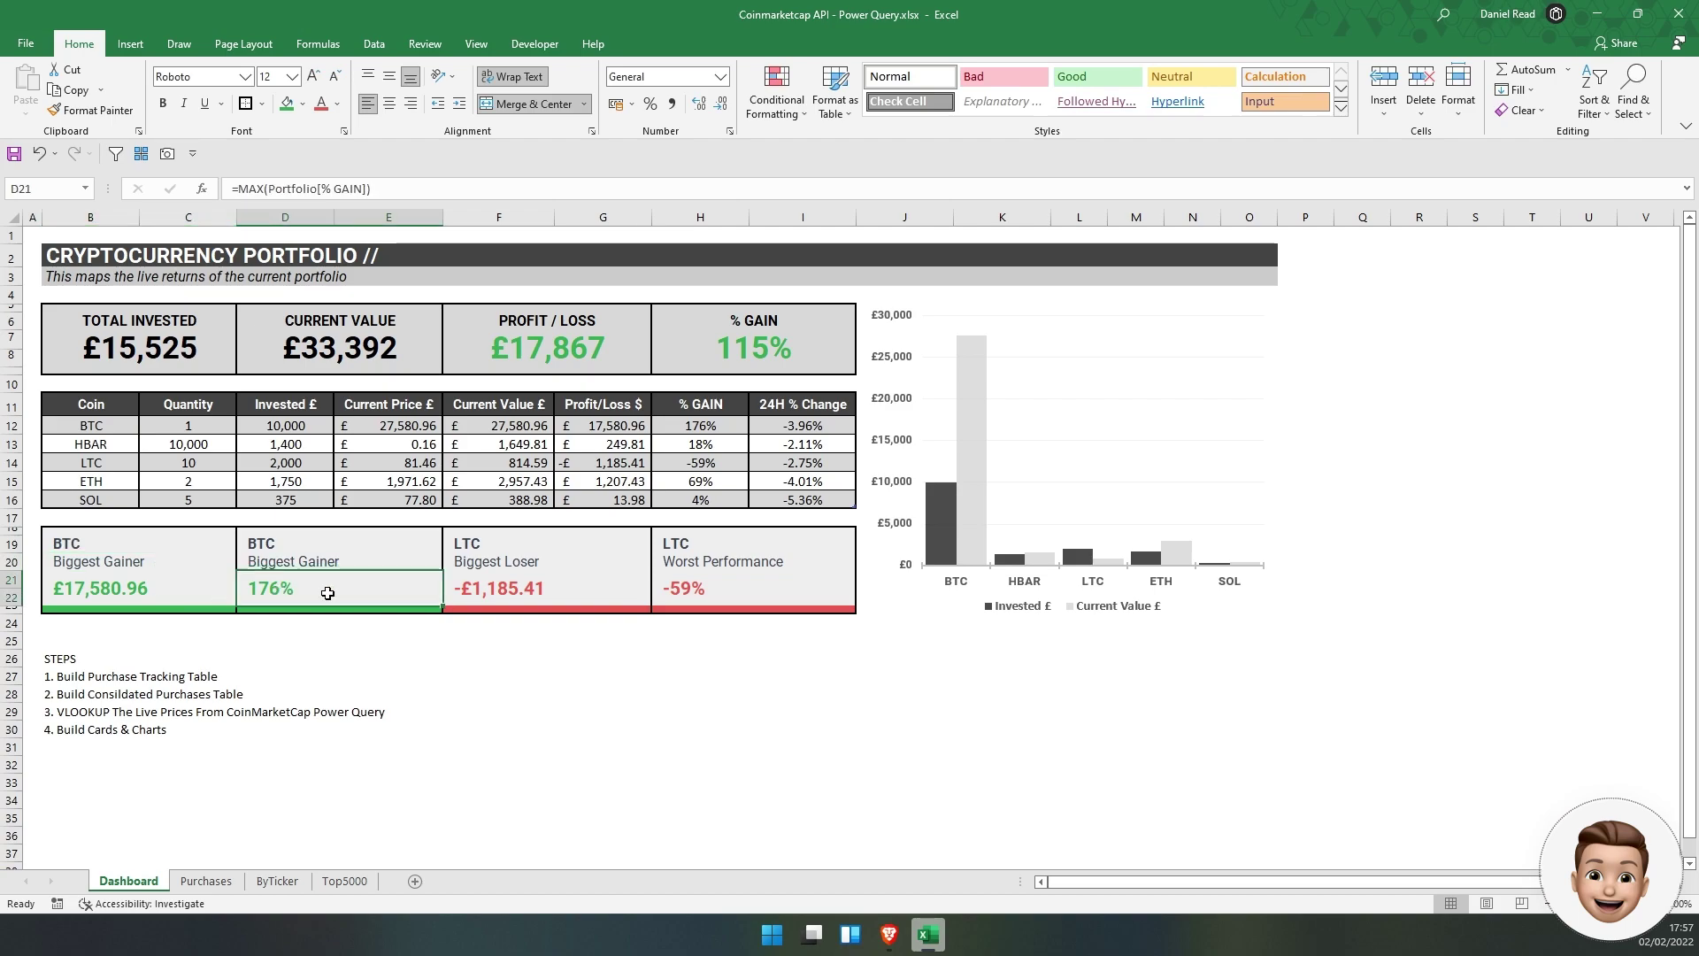
{"action": "double_click", "coordinate": [284, 590]}
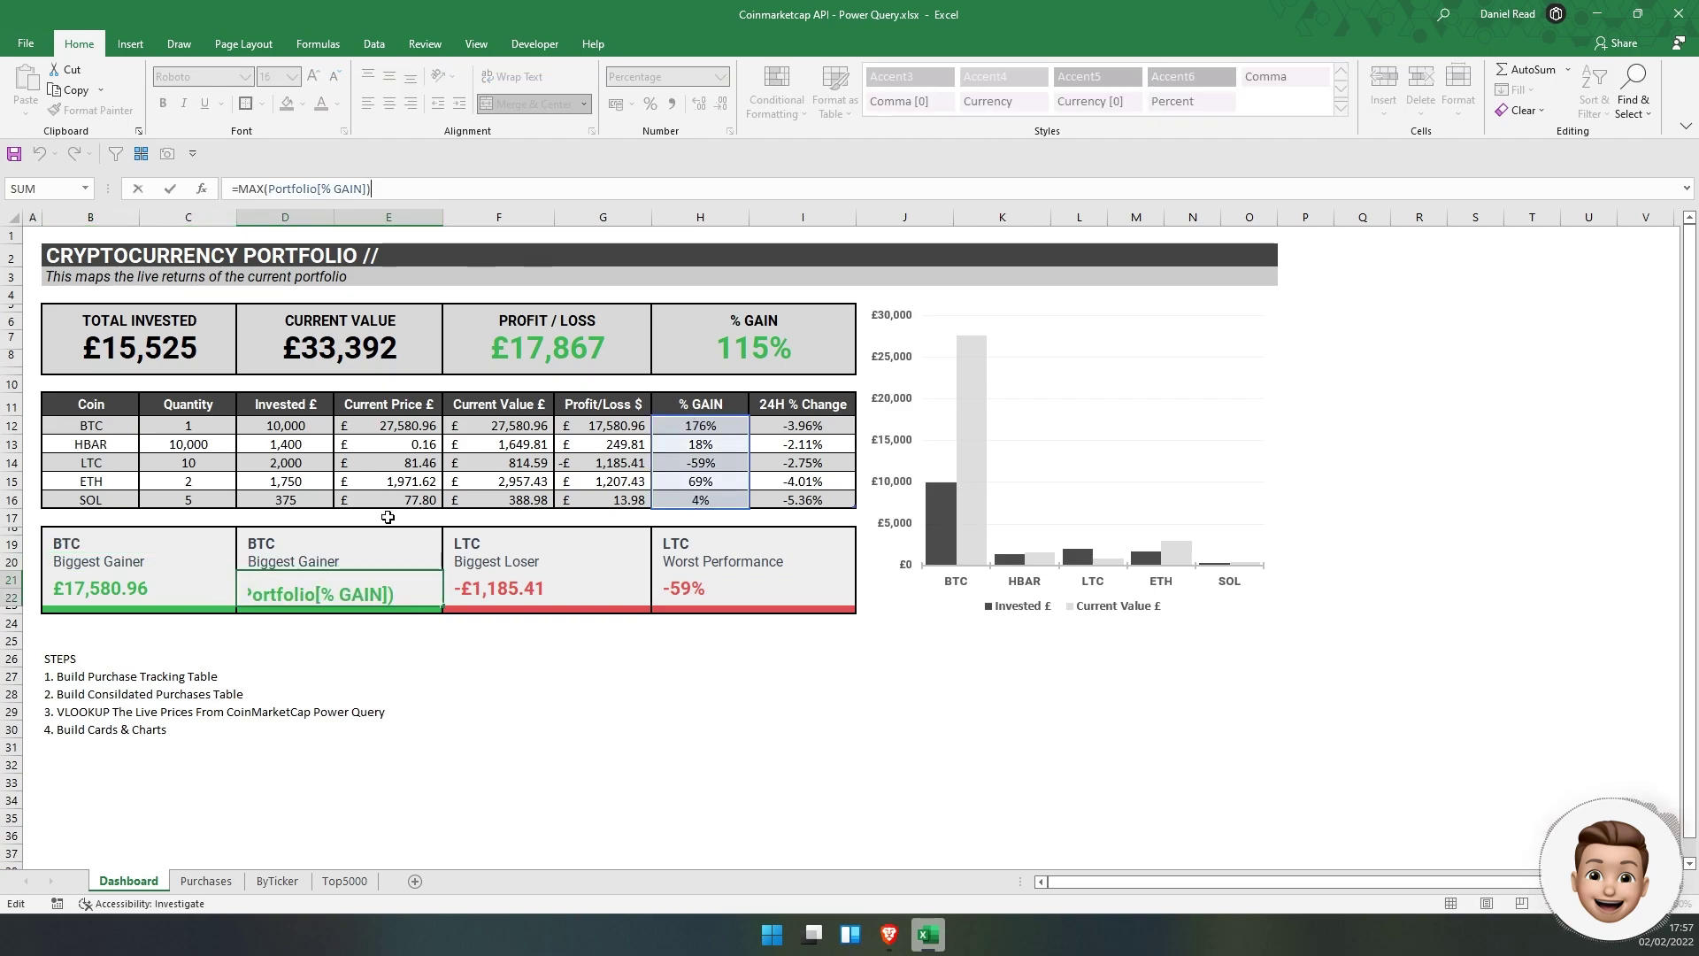
{"action": "key", "text": "Return"}
{"action": "left_click", "coordinate": [284, 561]}
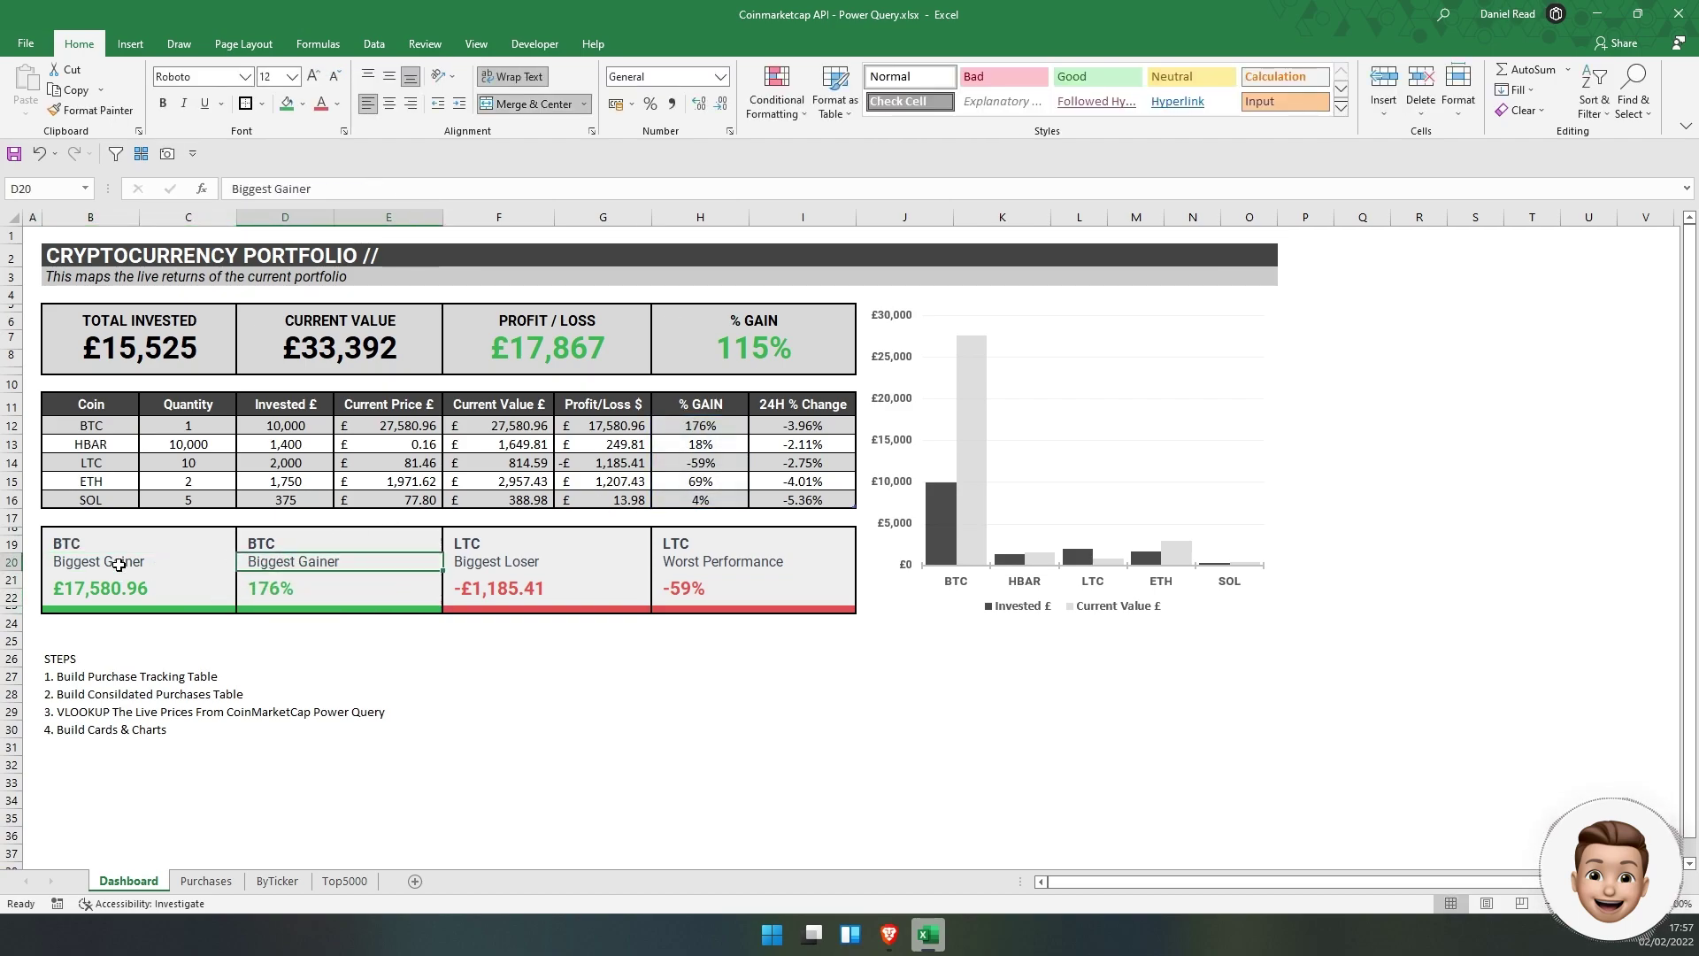
{"action": "left_click", "coordinate": [334, 584]}
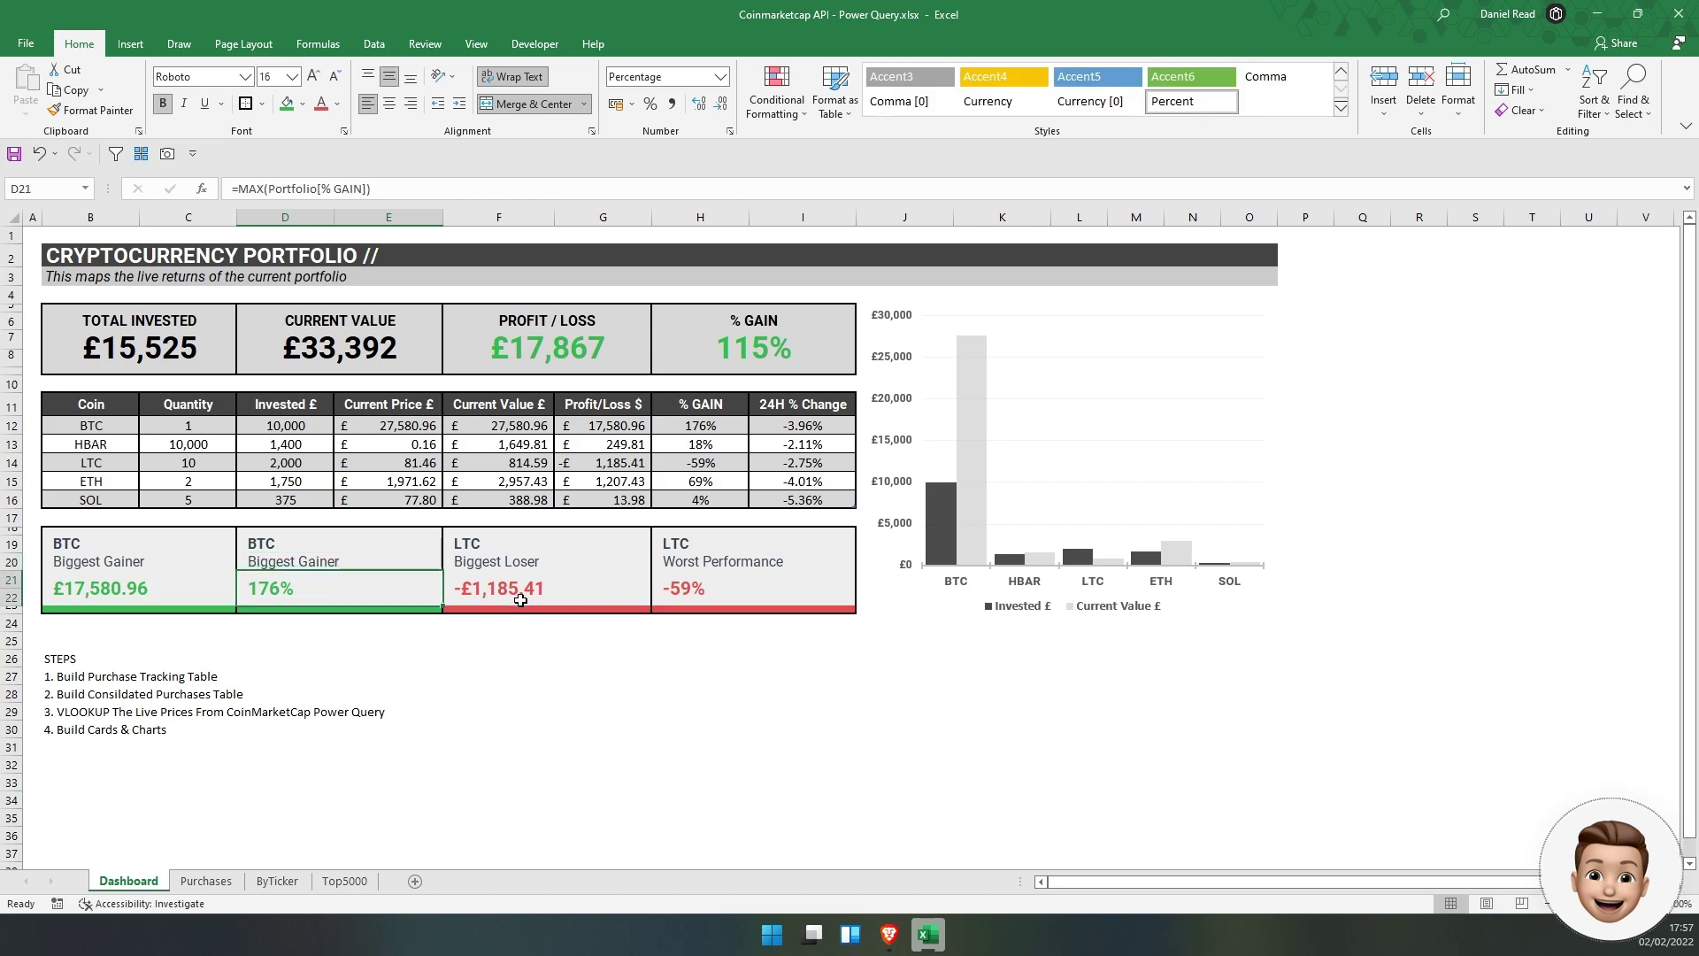
Relabel the percentage gain card as Best Performance
{"action": "left_click", "coordinate": [292, 563]}
{"action": "type", "text": "Bes"}
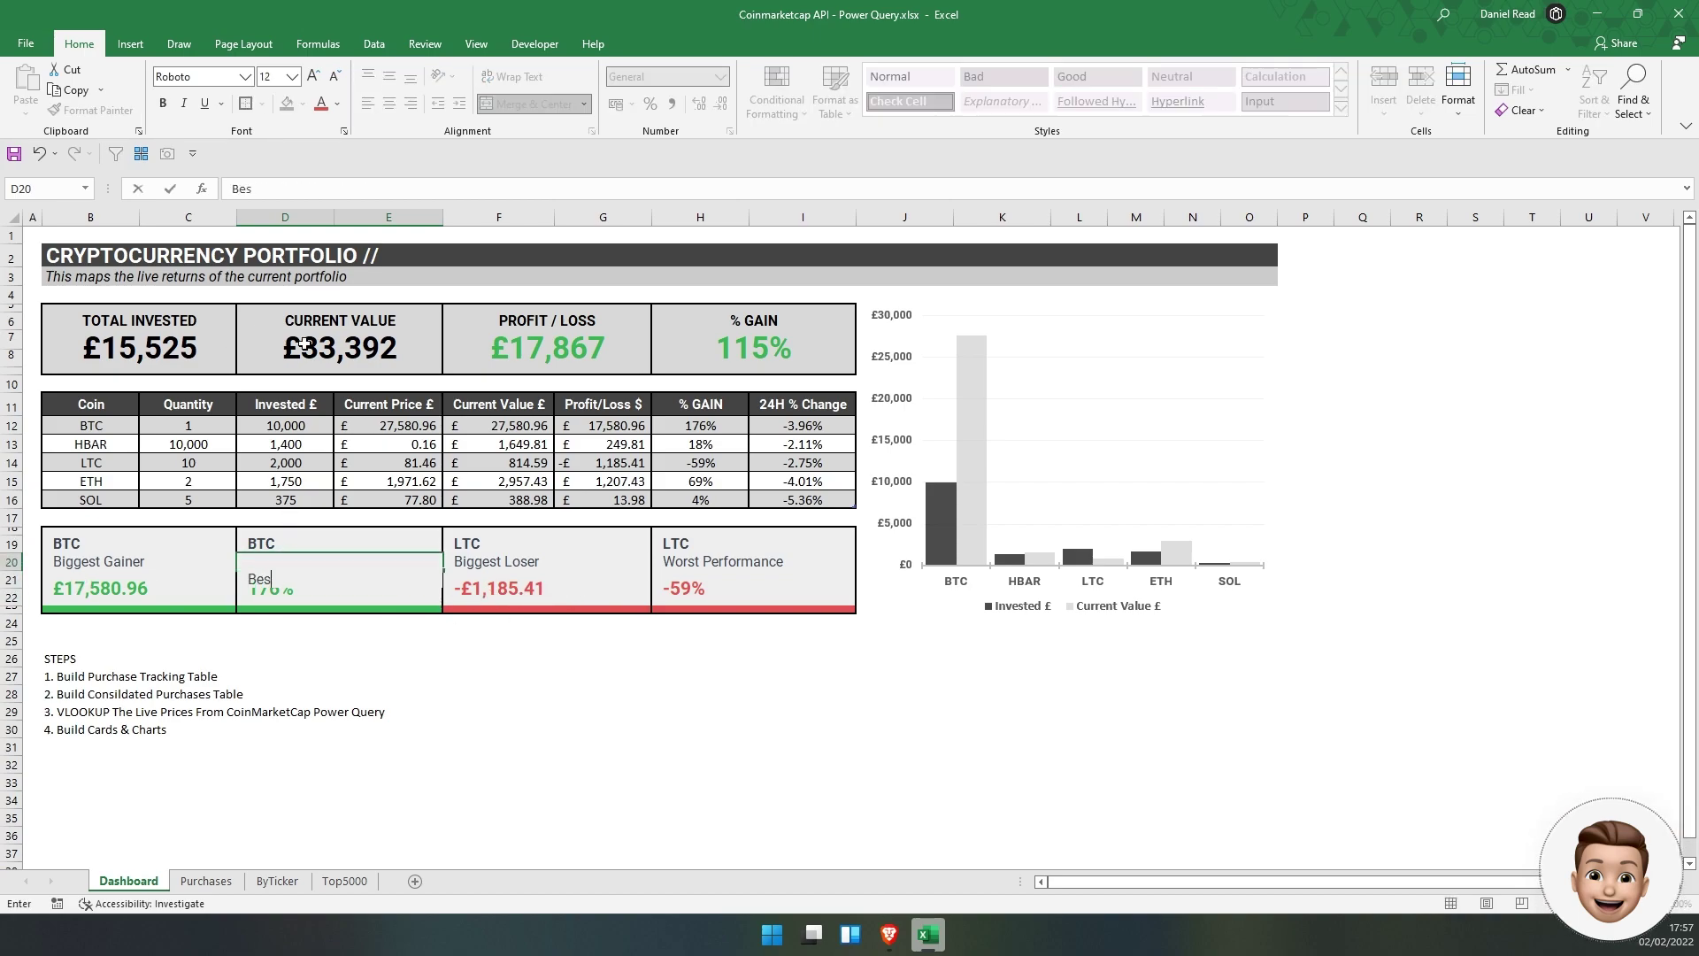
{"action": "type", "text": "t Performance"}
{"action": "key", "text": "Return"}
Examine the MIN formulas behind the Biggest Loser and Worst Performance cards
{"action": "key", "text": "Right"}
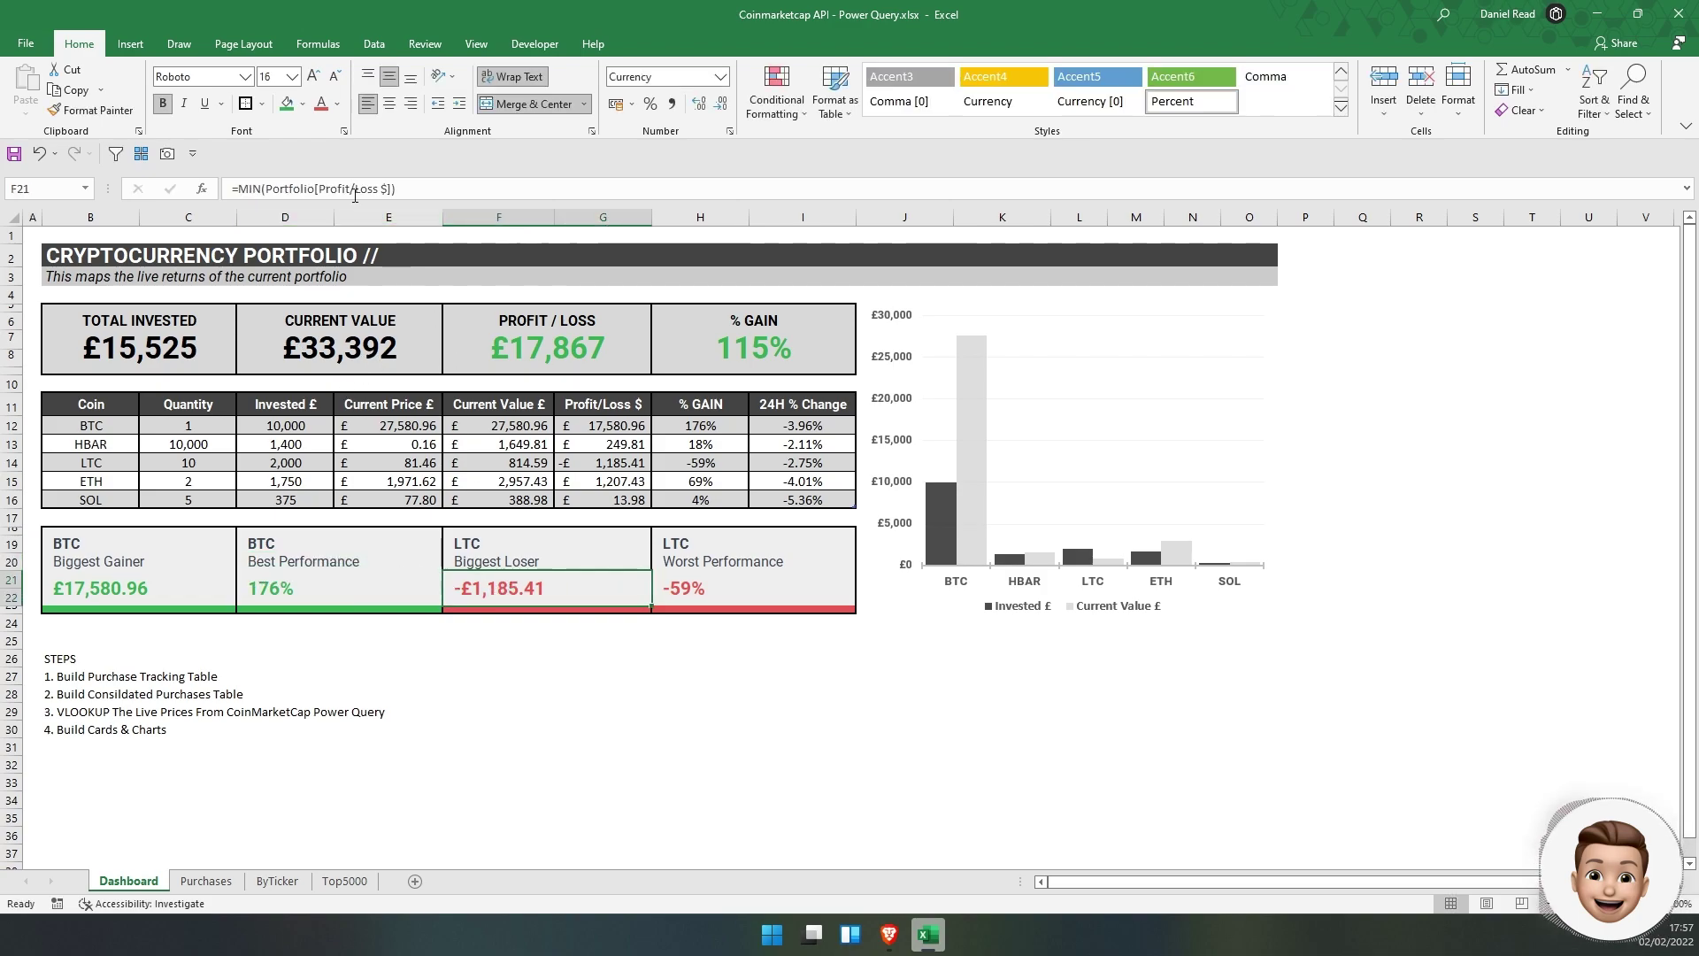
{"action": "double_click", "coordinate": [260, 189]}
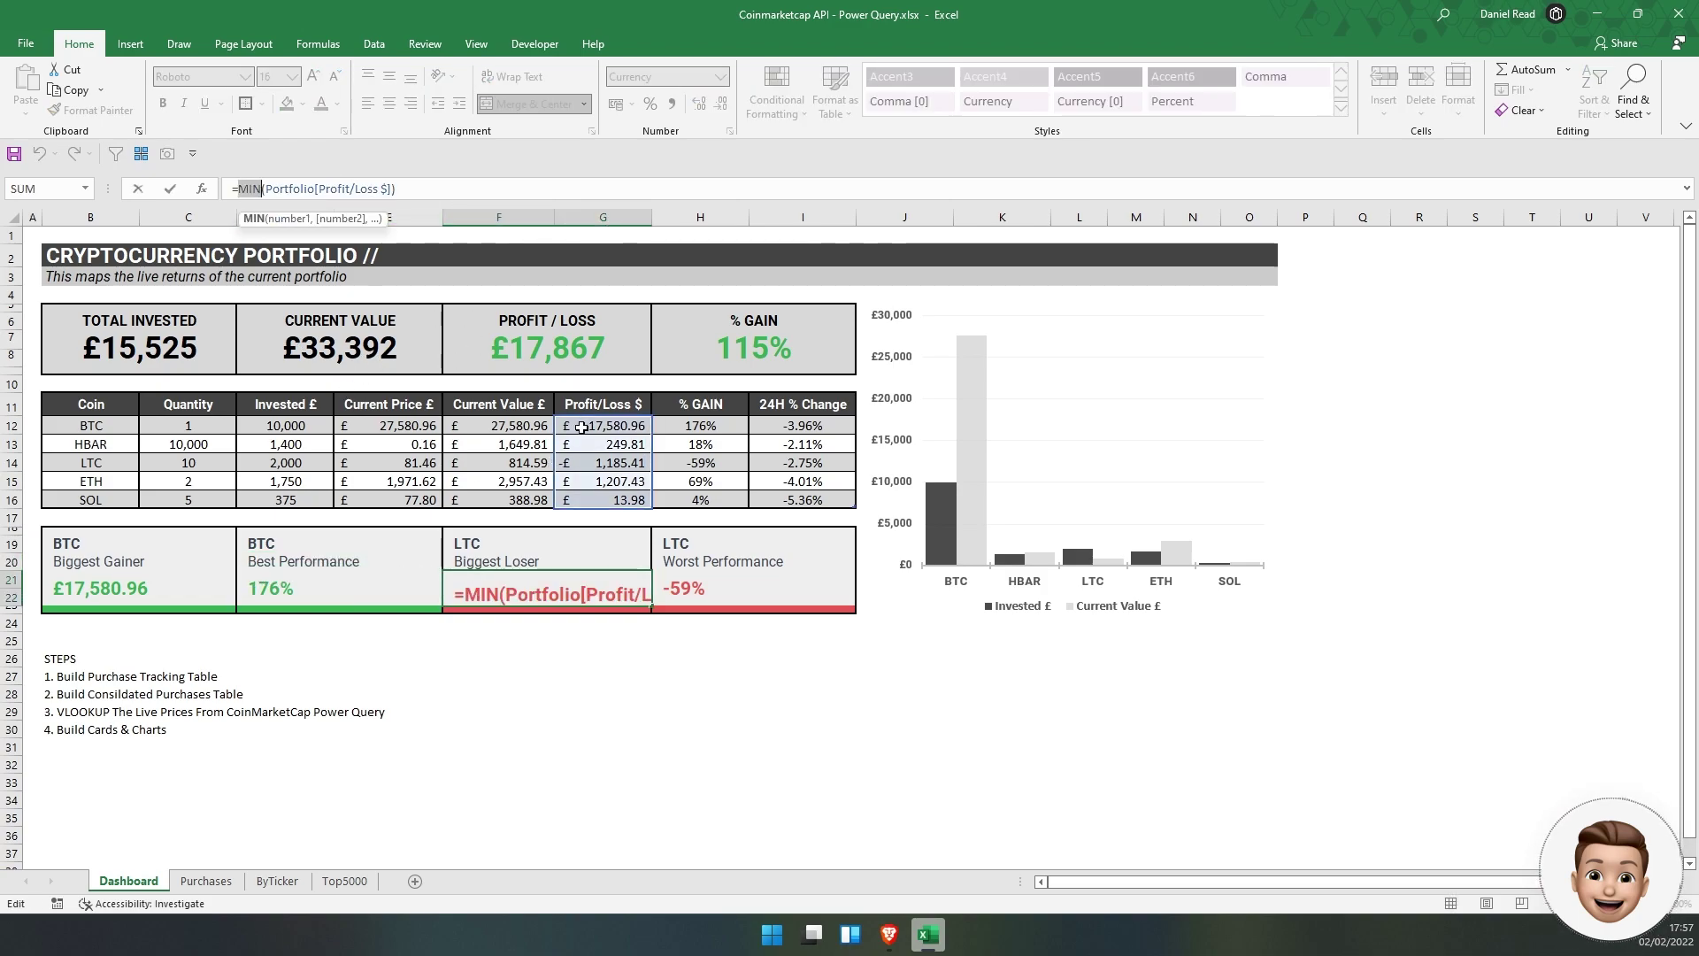
{"action": "key", "text": "ctrl+Return"}
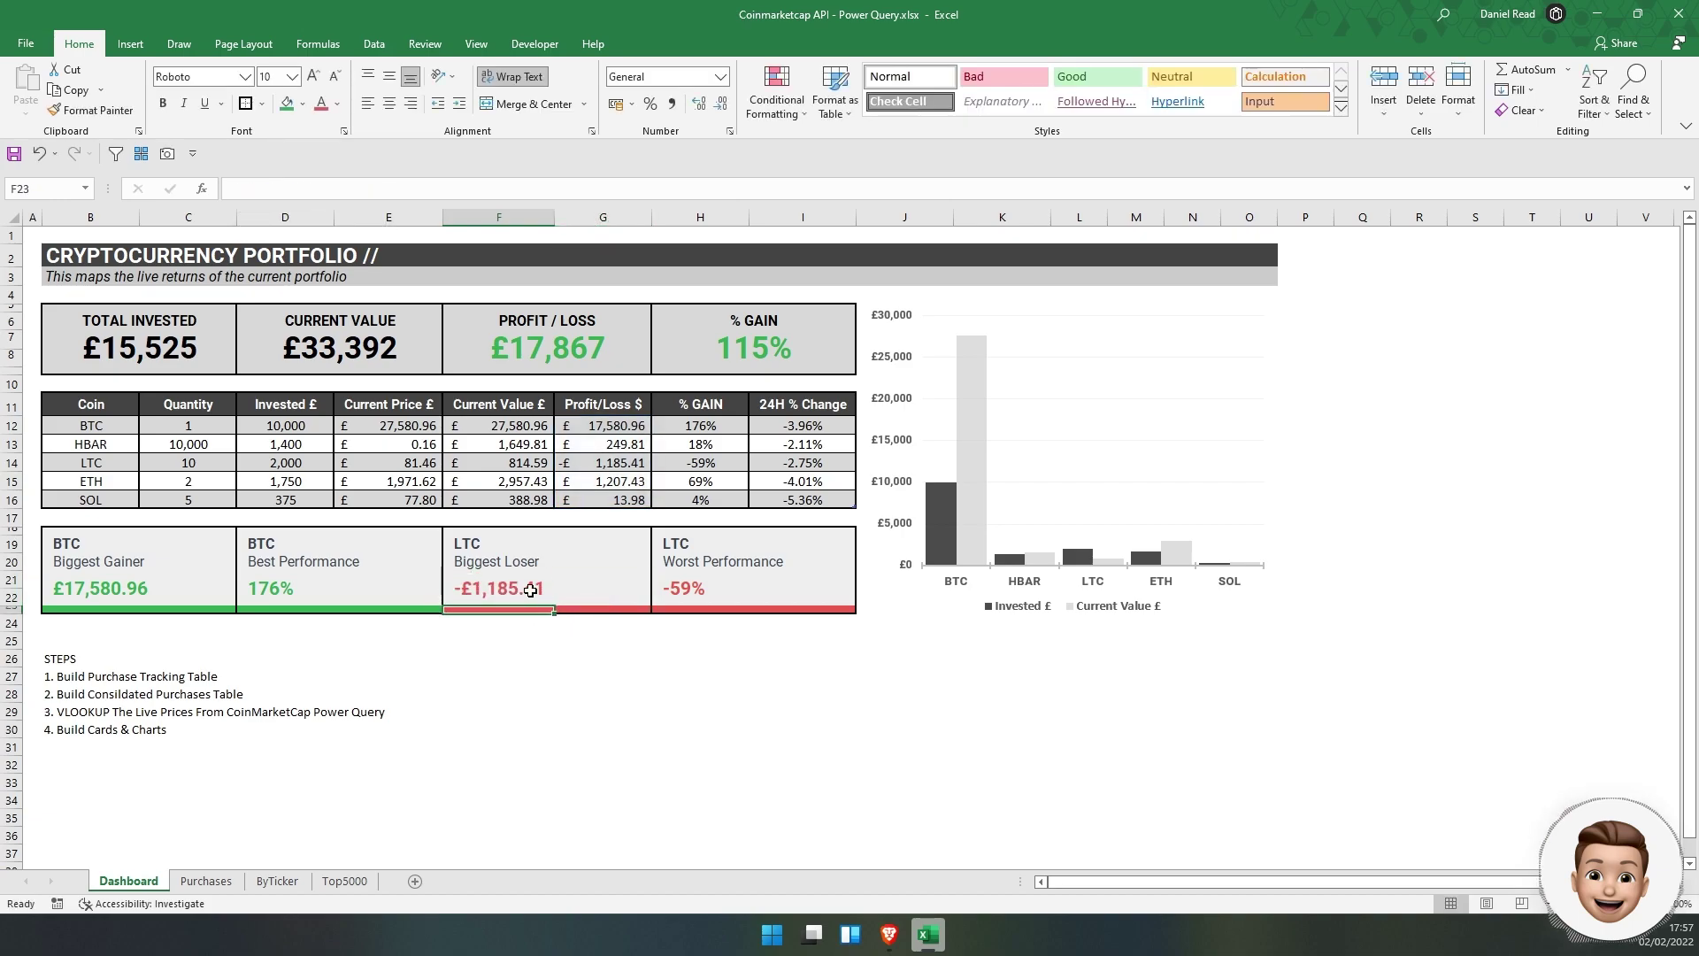
{"action": "key", "text": "Right"}
{"action": "key", "text": "F2"}
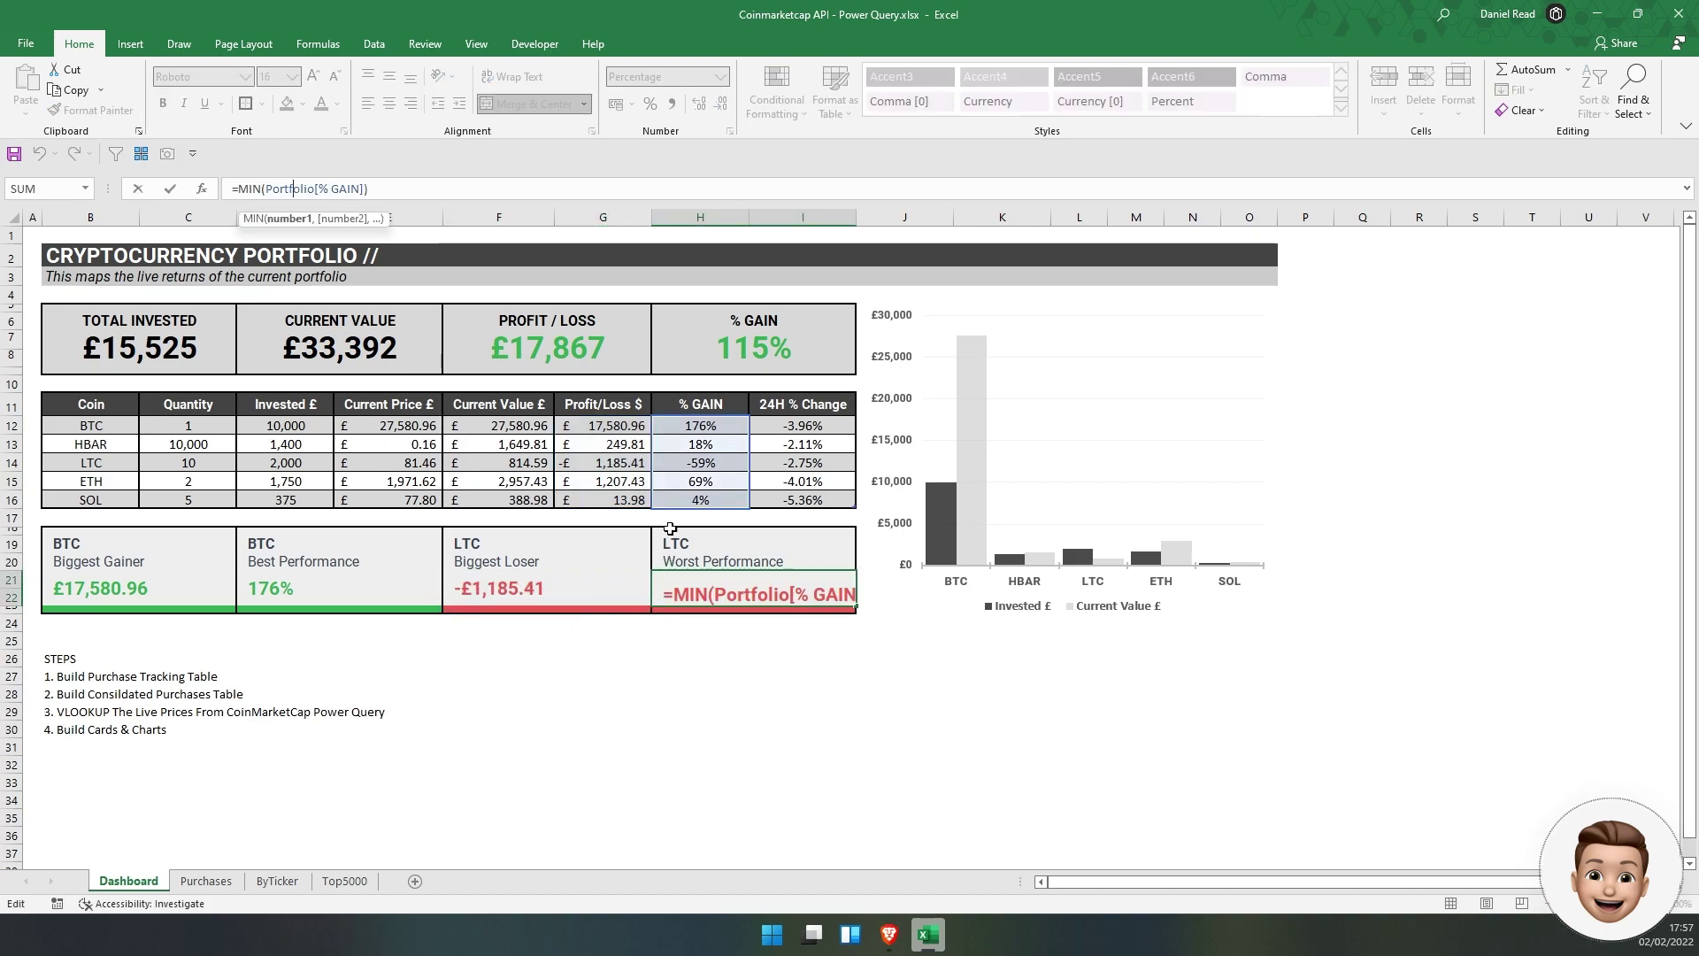
{"action": "left_click", "coordinate": [699, 659]}
{"action": "left_click", "coordinate": [710, 562]}
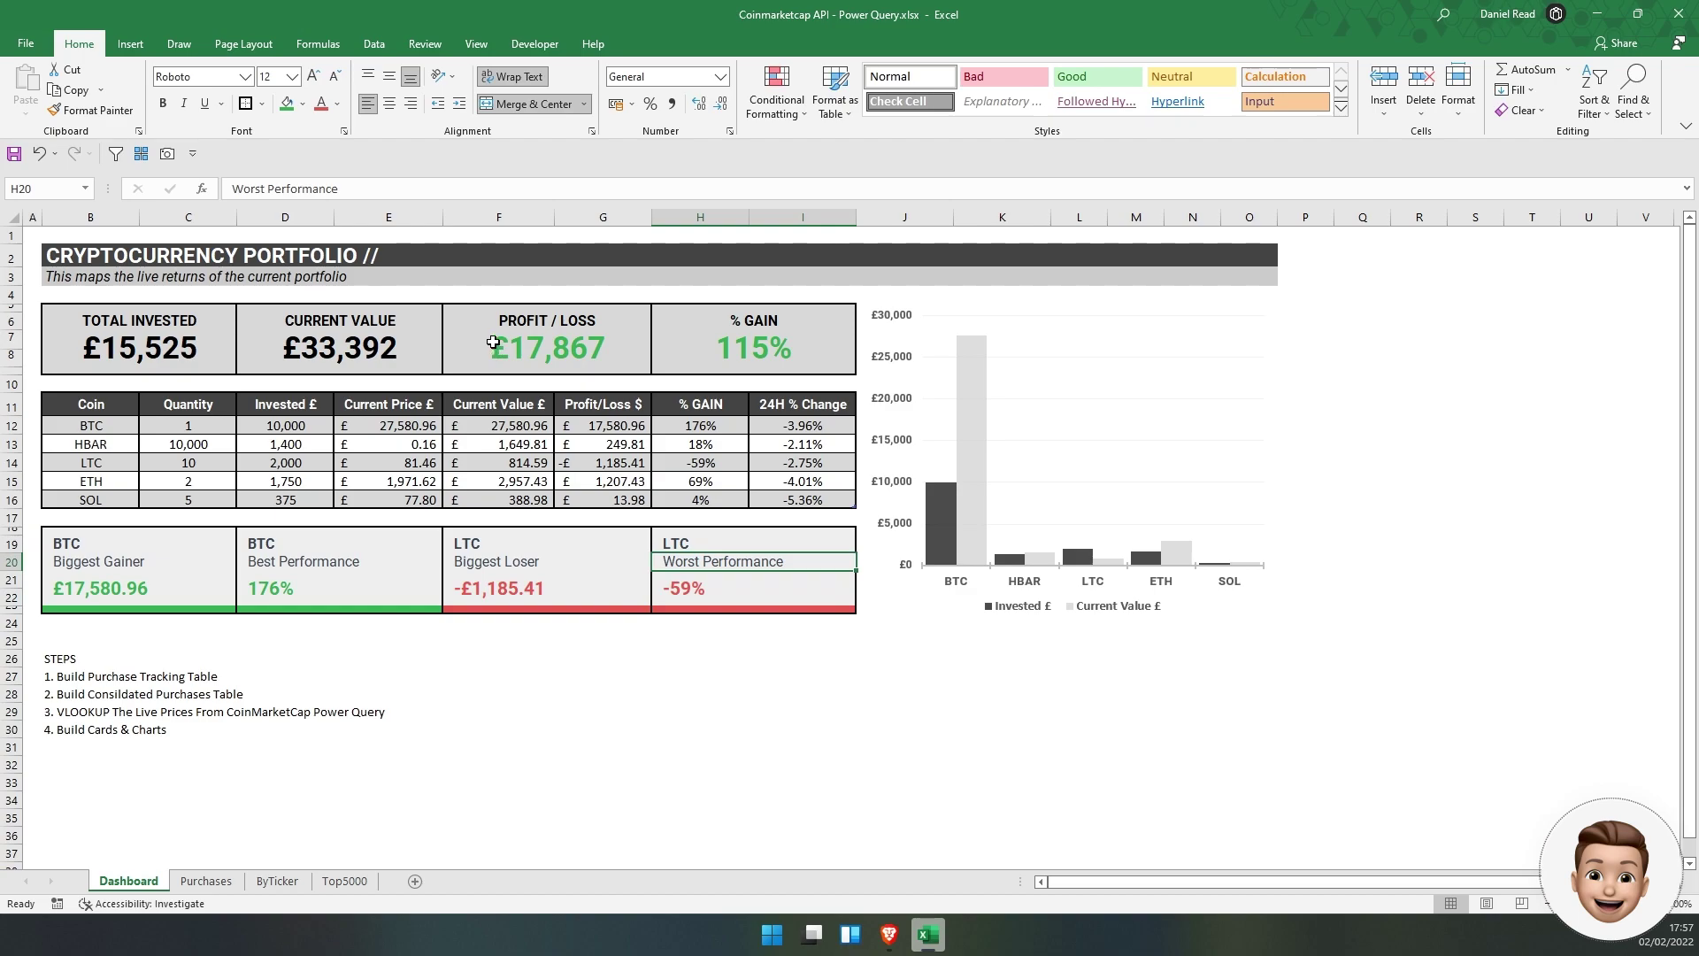
Check the Profit / Loss and % Gain total cards and their conditional formatting options, ending on the Biggest Loser amount
{"action": "left_click_drag", "start_coordinate": [494, 347], "coordinate": [834, 378]}
{"action": "left_click", "coordinate": [778, 115]}
{"action": "left_click", "coordinate": [581, 641]}
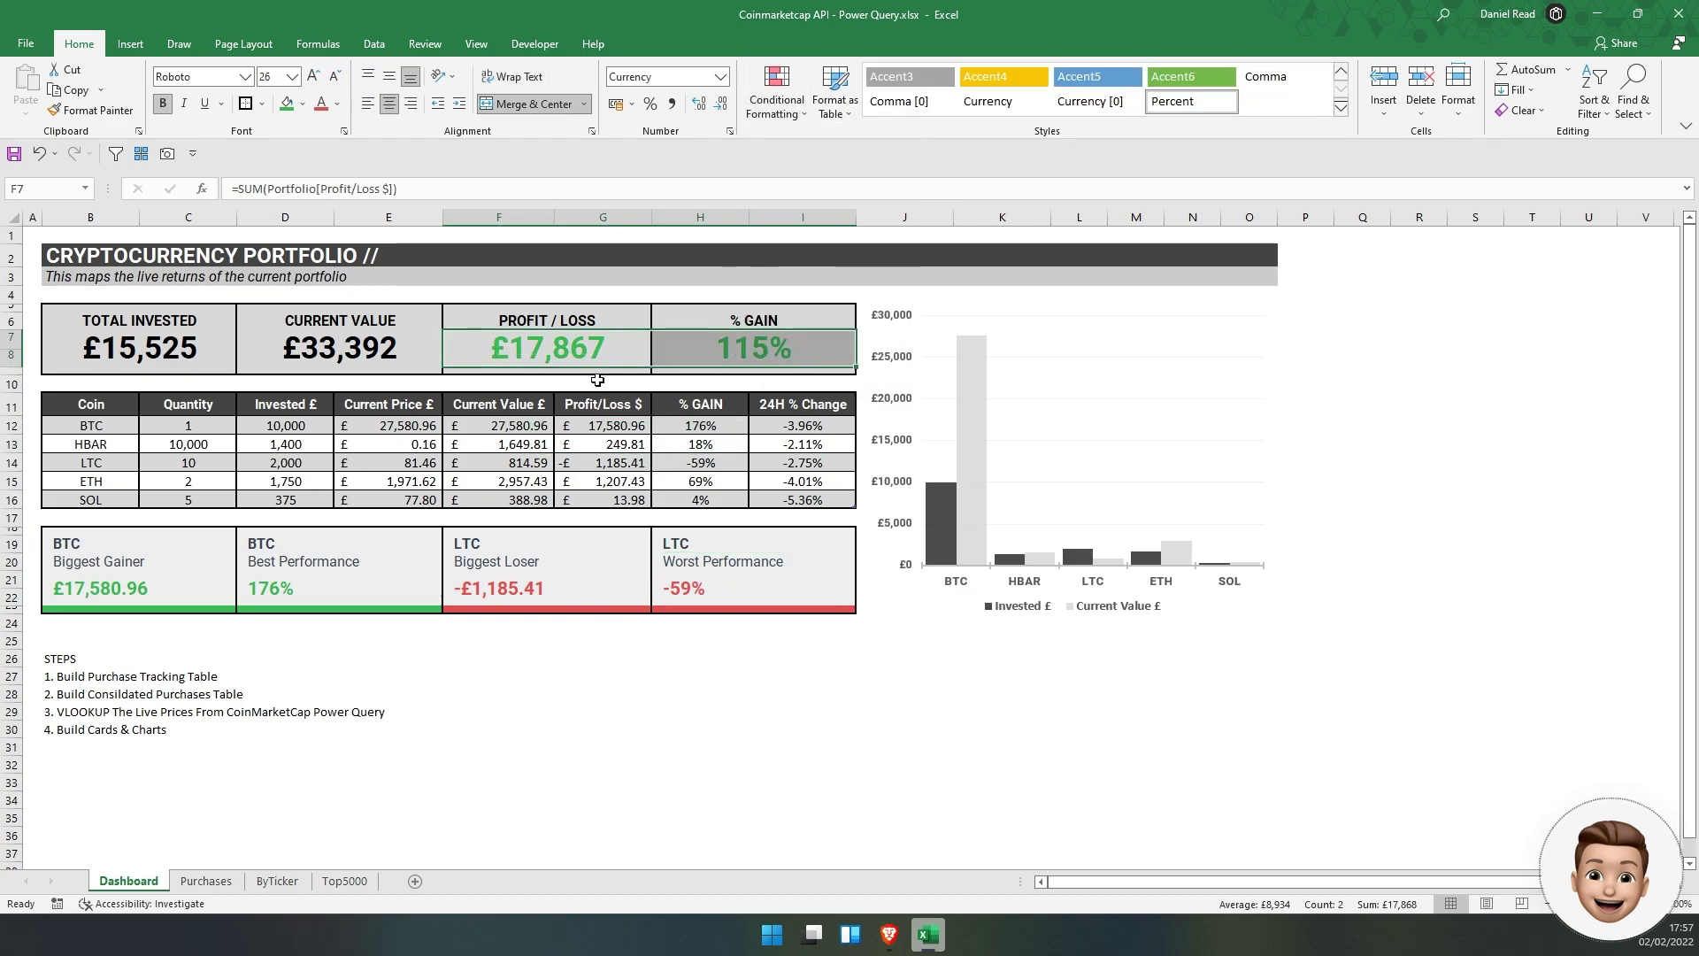
{"action": "left_click", "coordinate": [583, 347]}
{"action": "left_click", "coordinate": [787, 360]}
{"action": "left_click", "coordinate": [643, 580]}
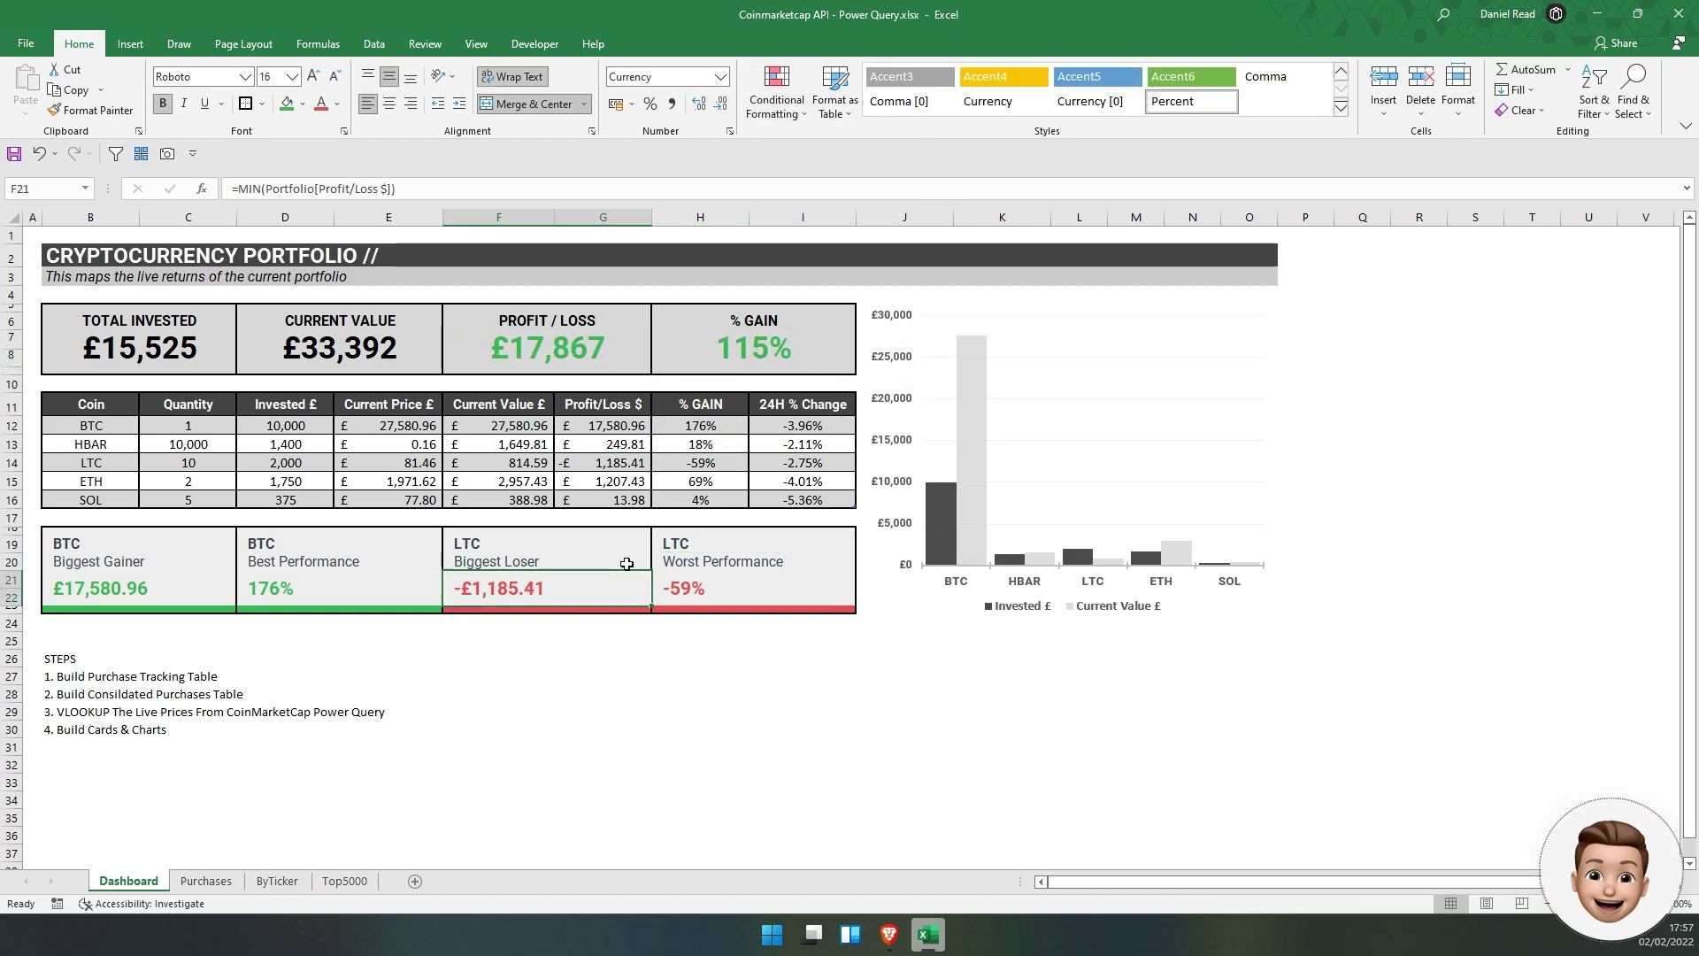